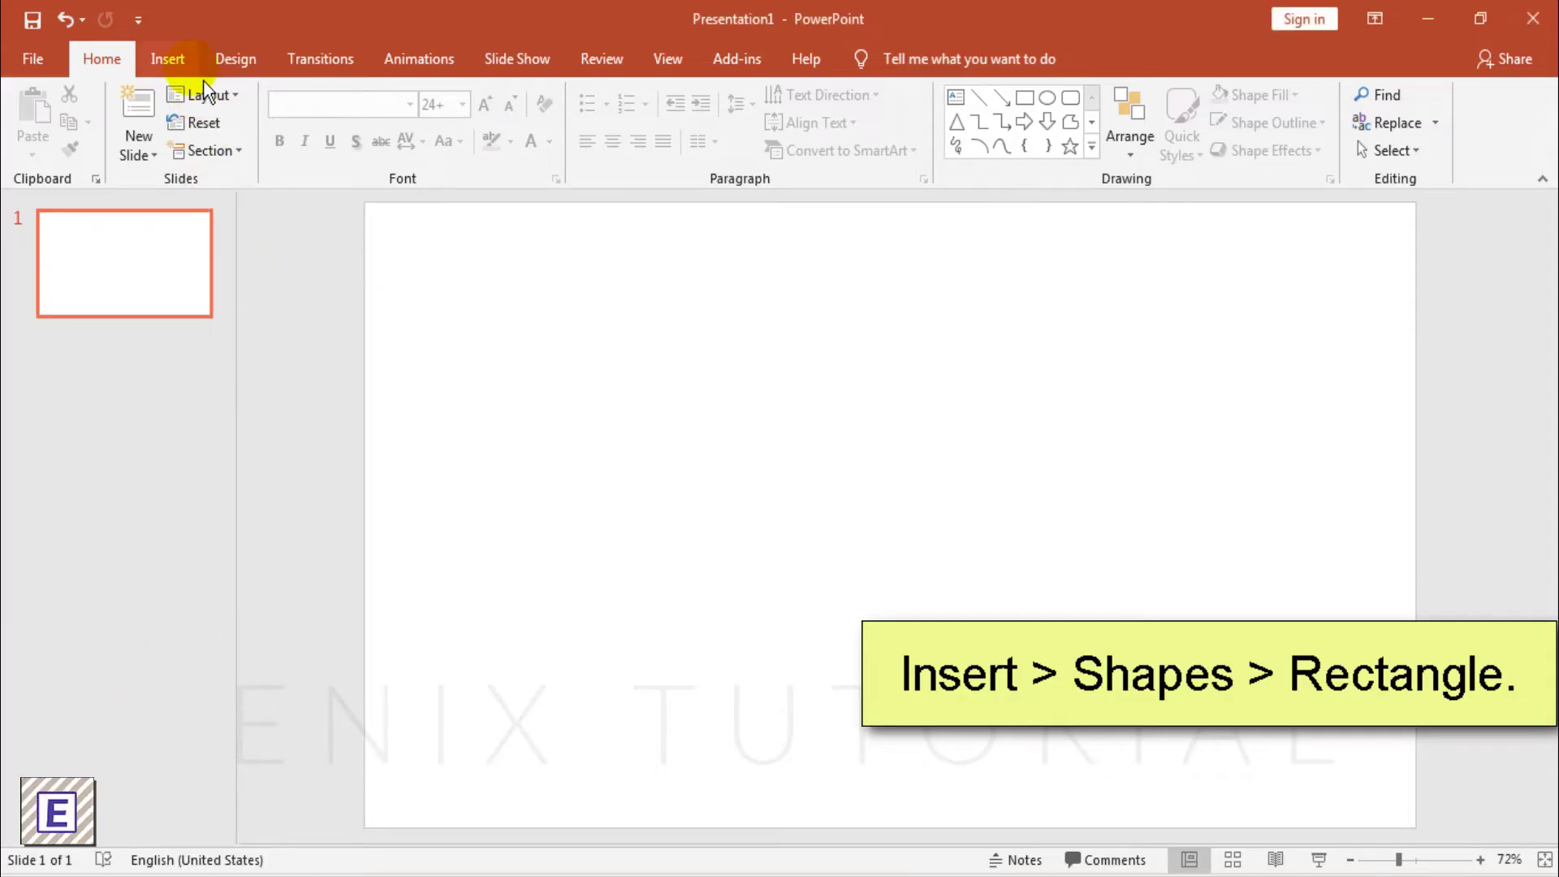
- Draw a rectangle that covers the entire slide
{"action": "left_click", "coordinate": [170, 60]}
{"action": "left_click", "coordinate": [364, 130]}
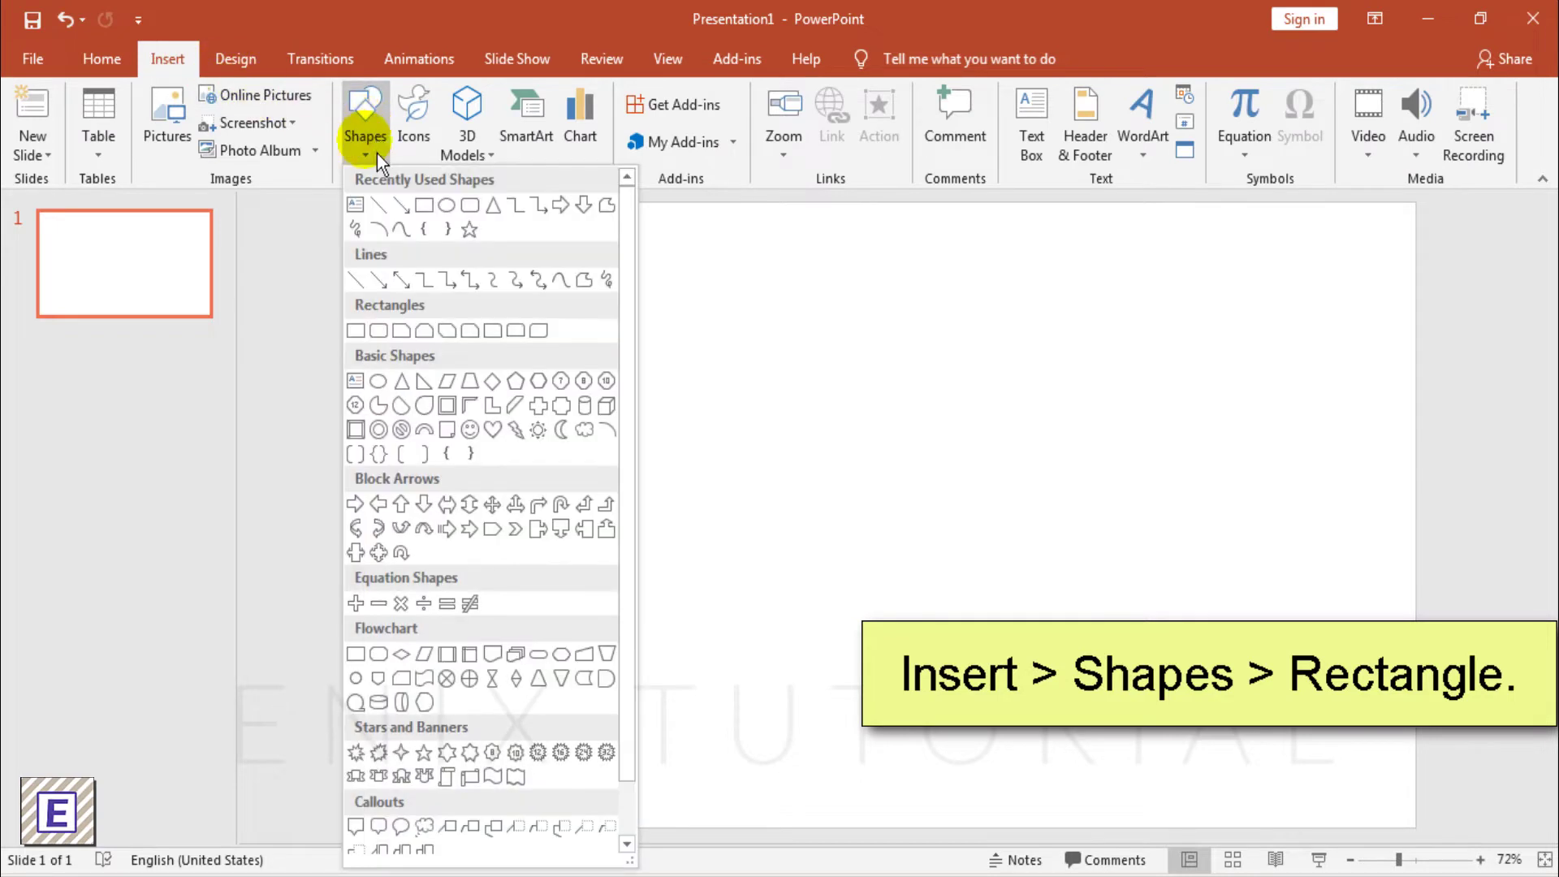
{"action": "left_click", "coordinate": [357, 331]}
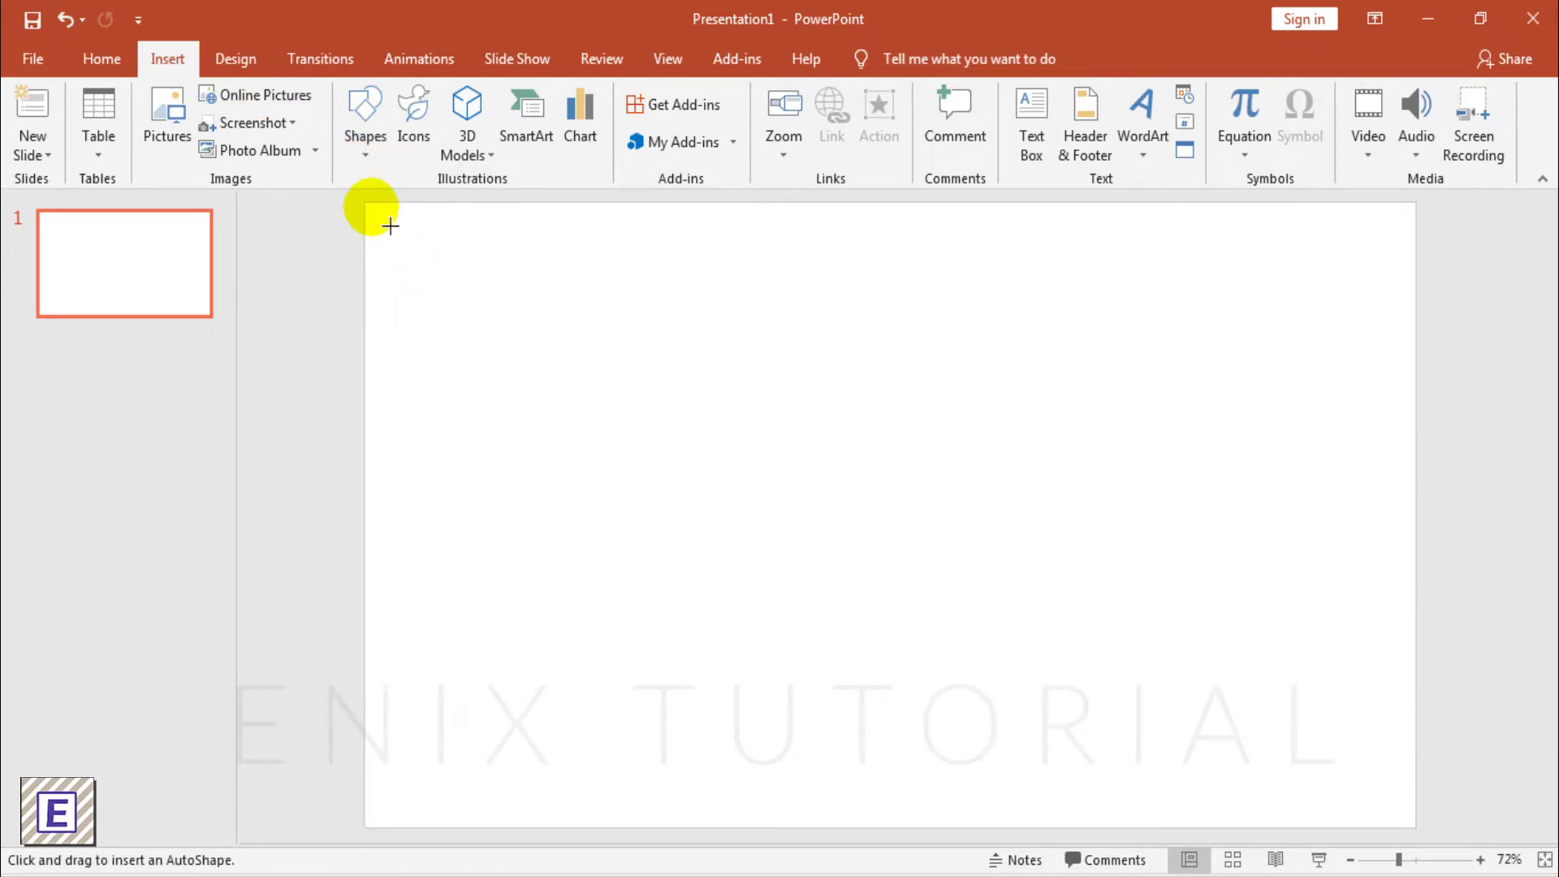
{"action": "mouse_move", "coordinate": [385, 219]}
{"action": "left_mouse_down"}
{"action": "mouse_move", "coordinate": [1429, 823]}
{"action": "mouse_move", "coordinate": [1417, 828]}
{"action": "left_mouse_up"}
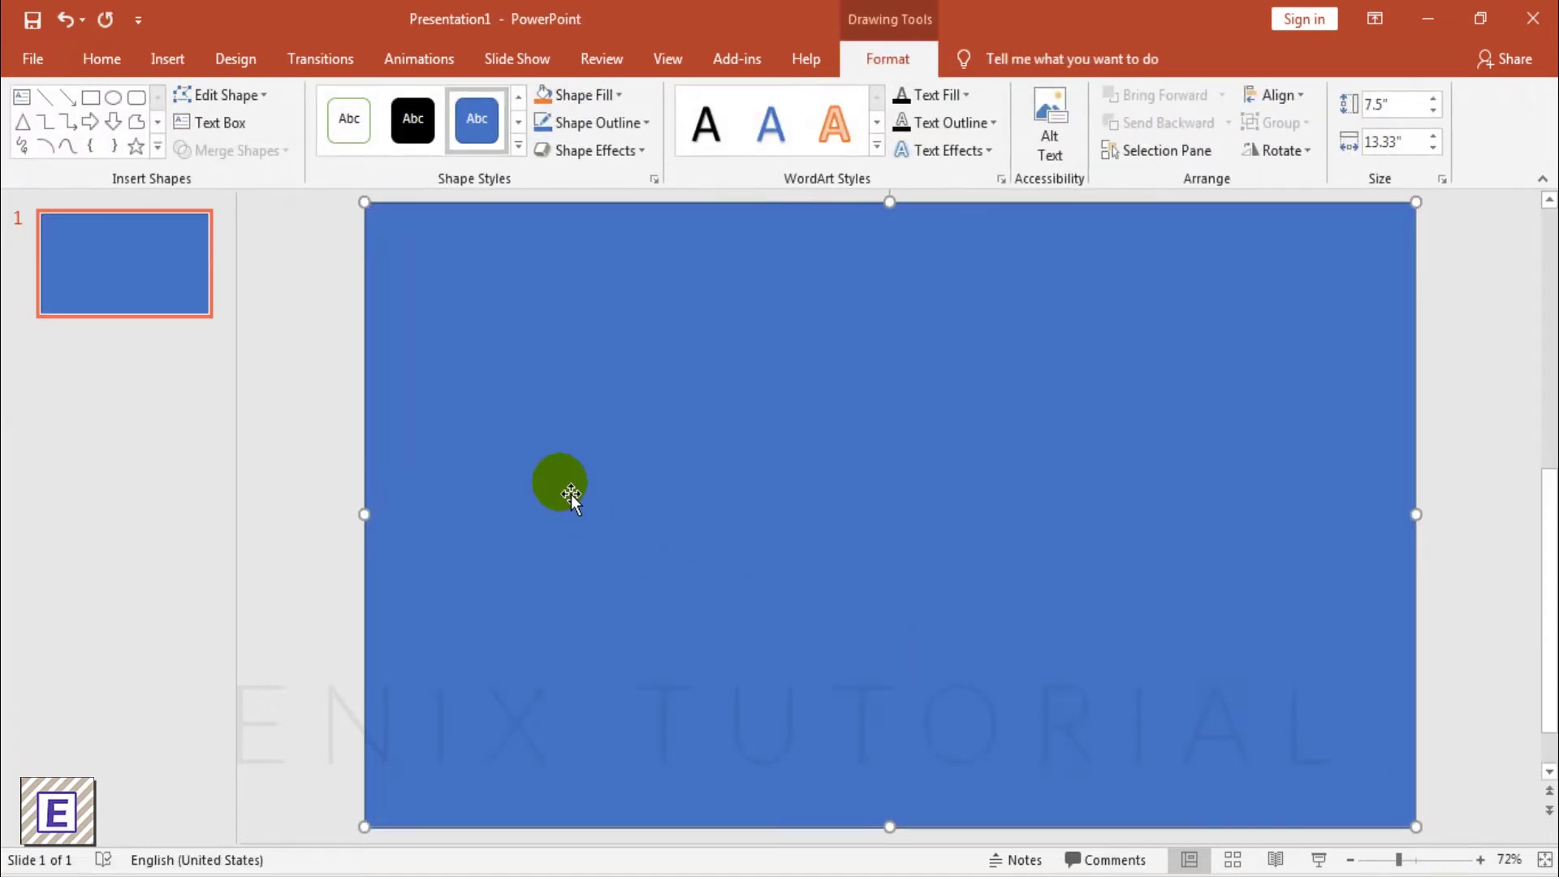
- Give the rectangle no outline and a custom blue fill of RGB 20, 89, 172
{"action": "left_click", "coordinate": [586, 95]}
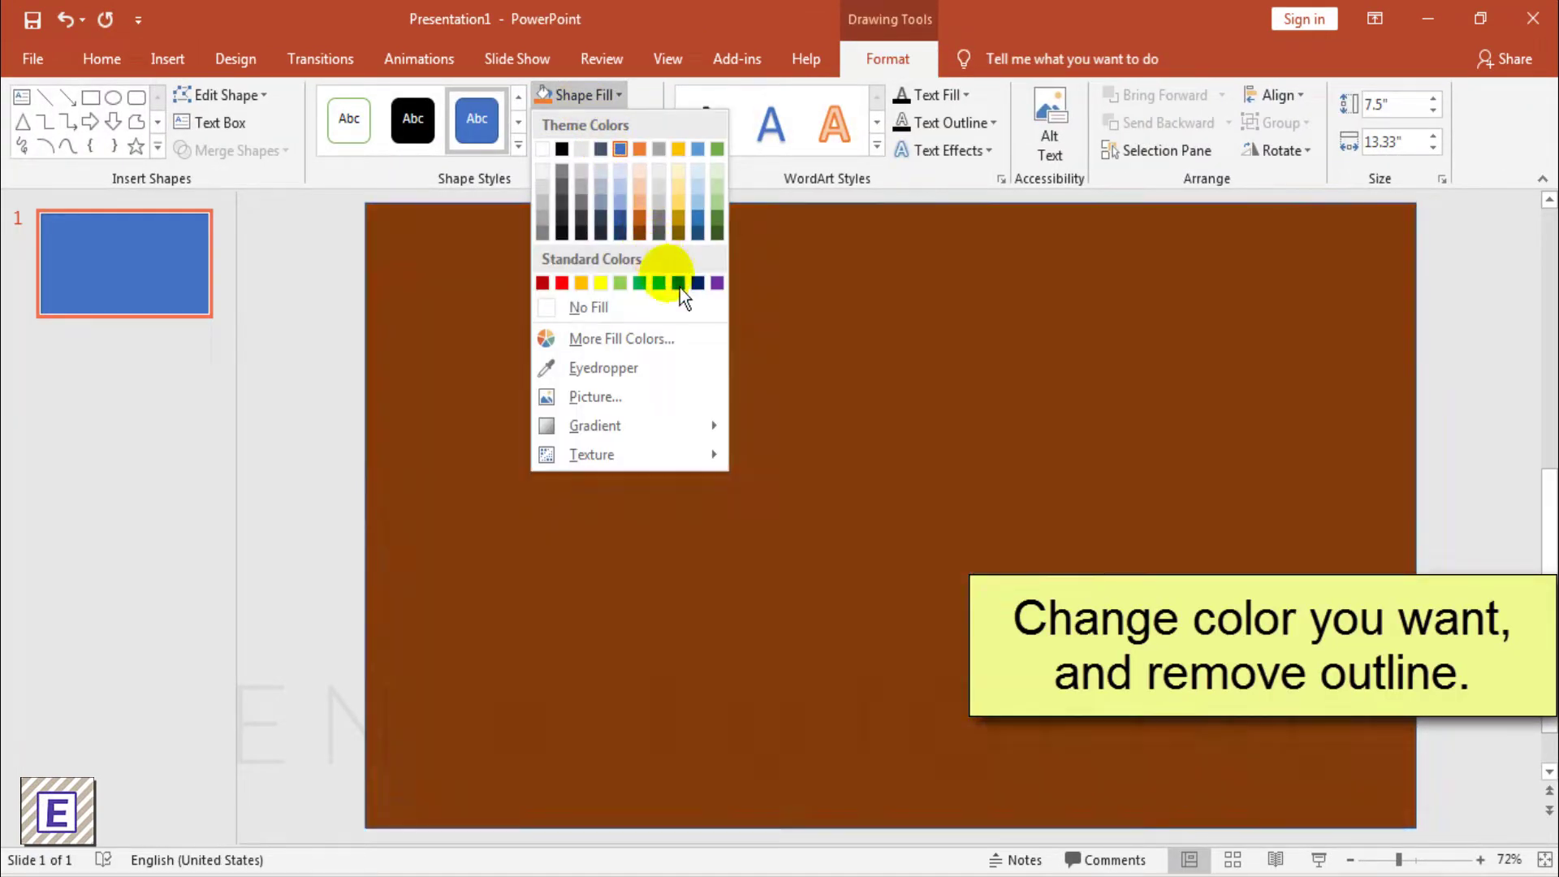
{"action": "left_click", "coordinate": [678, 284]}
{"action": "left_click", "coordinate": [617, 123]}
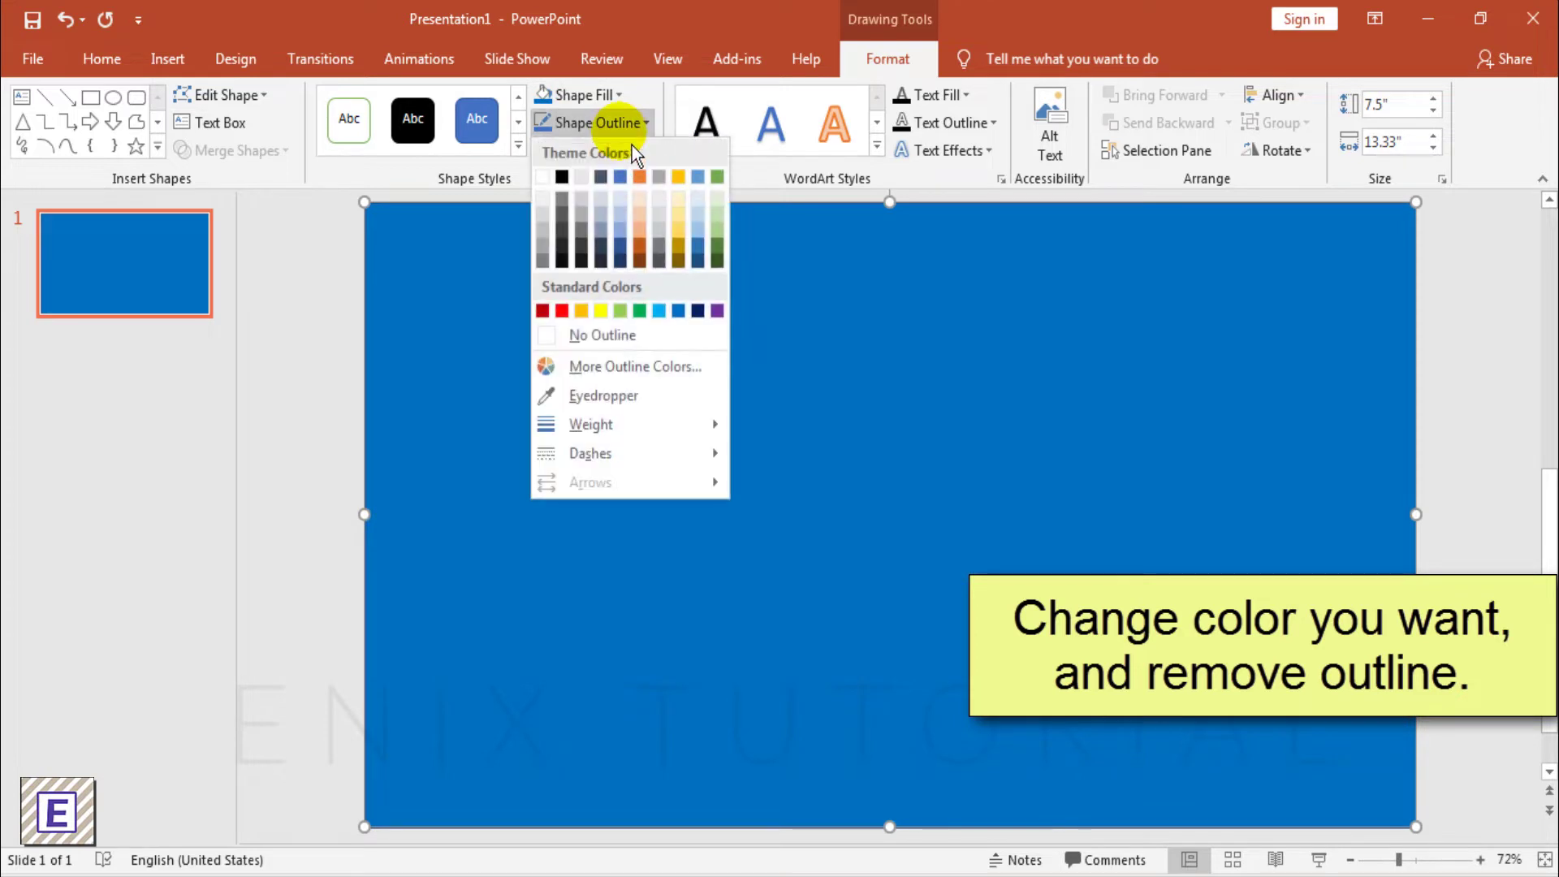
{"action": "left_click", "coordinate": [625, 340]}
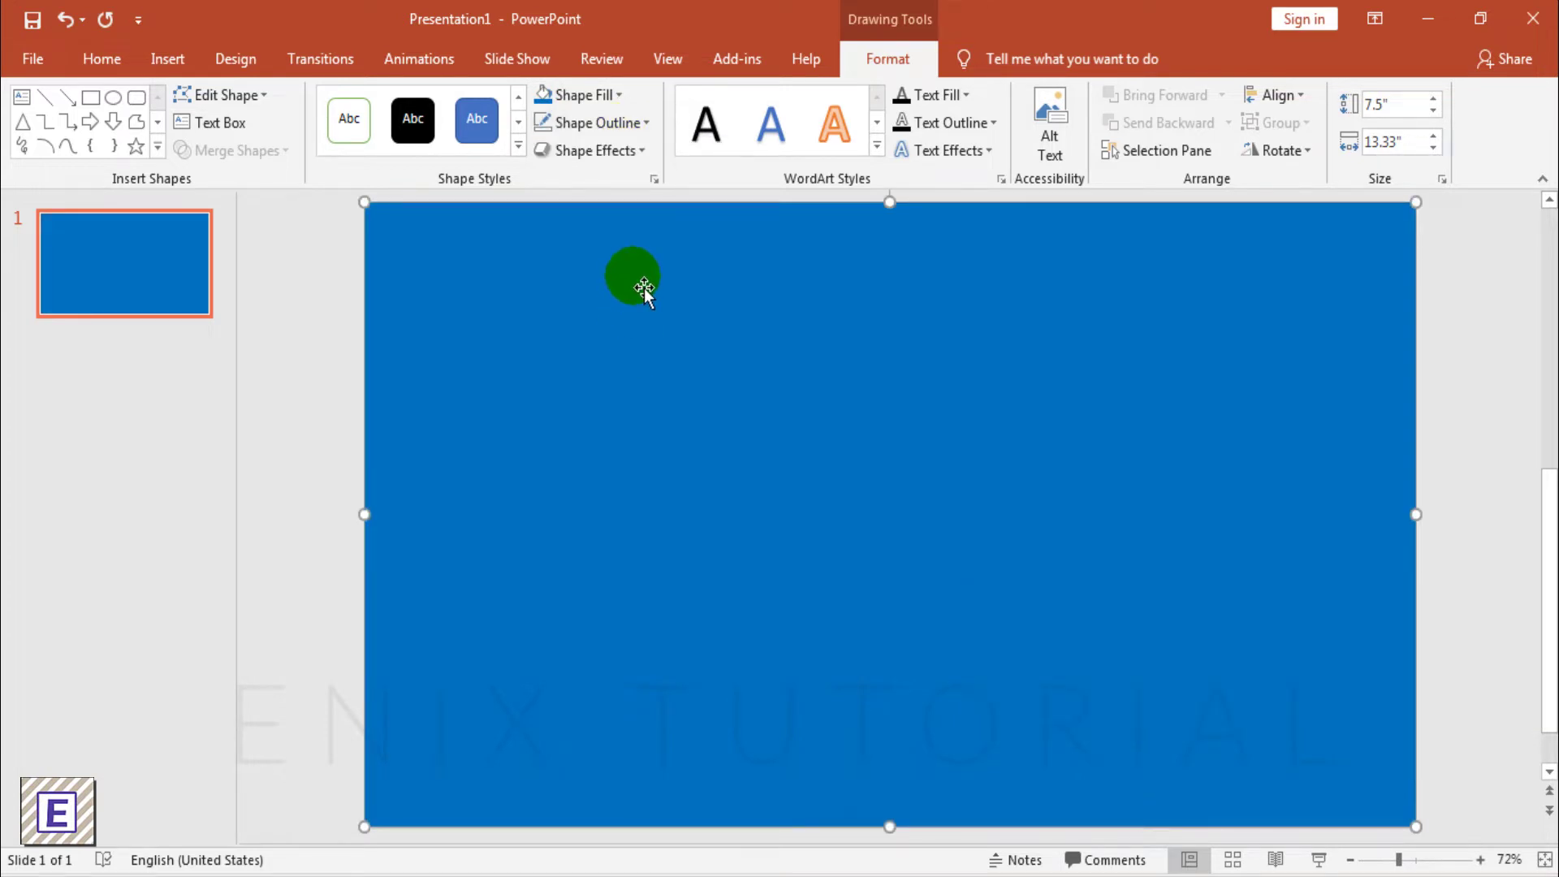
{"action": "left_click", "coordinate": [586, 95]}
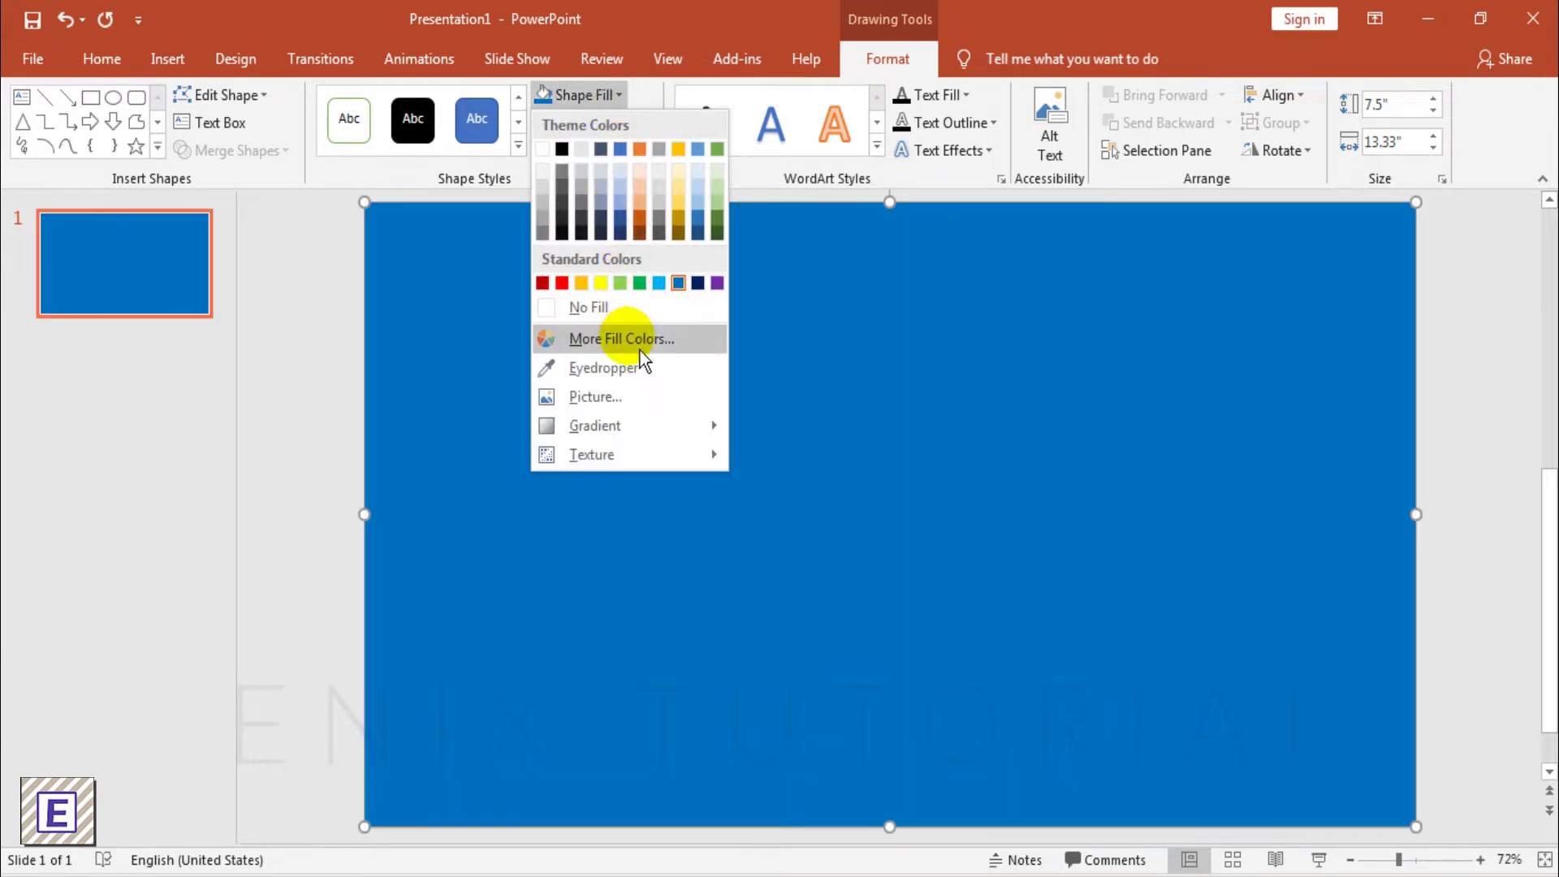
{"action": "left_click", "coordinate": [622, 338]}
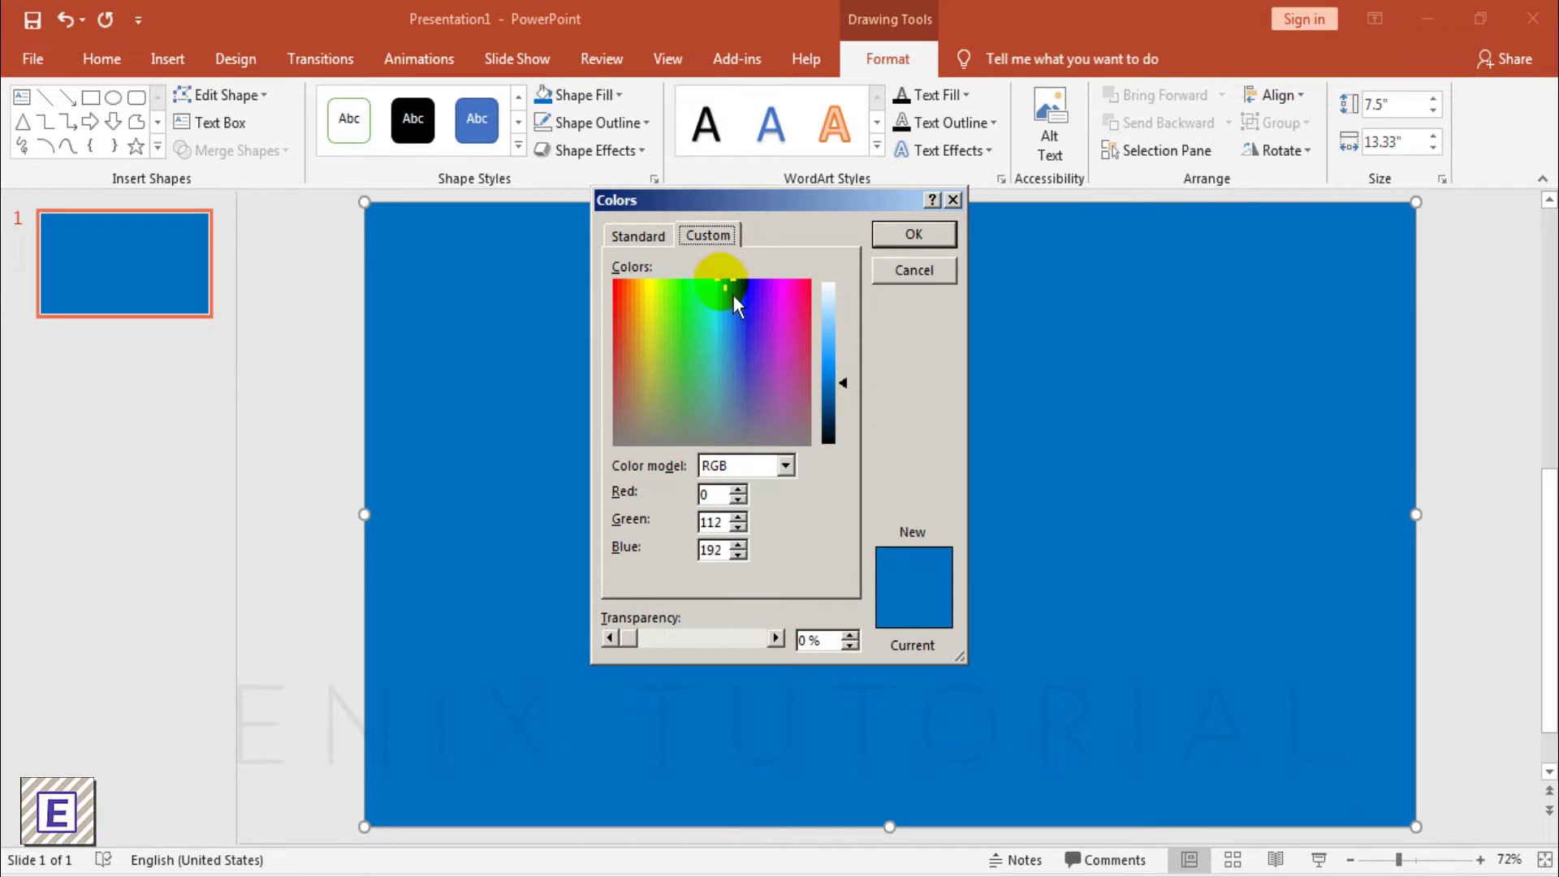
{"action": "left_click_drag", "start_coordinate": [733, 296], "coordinate": [742, 327]}
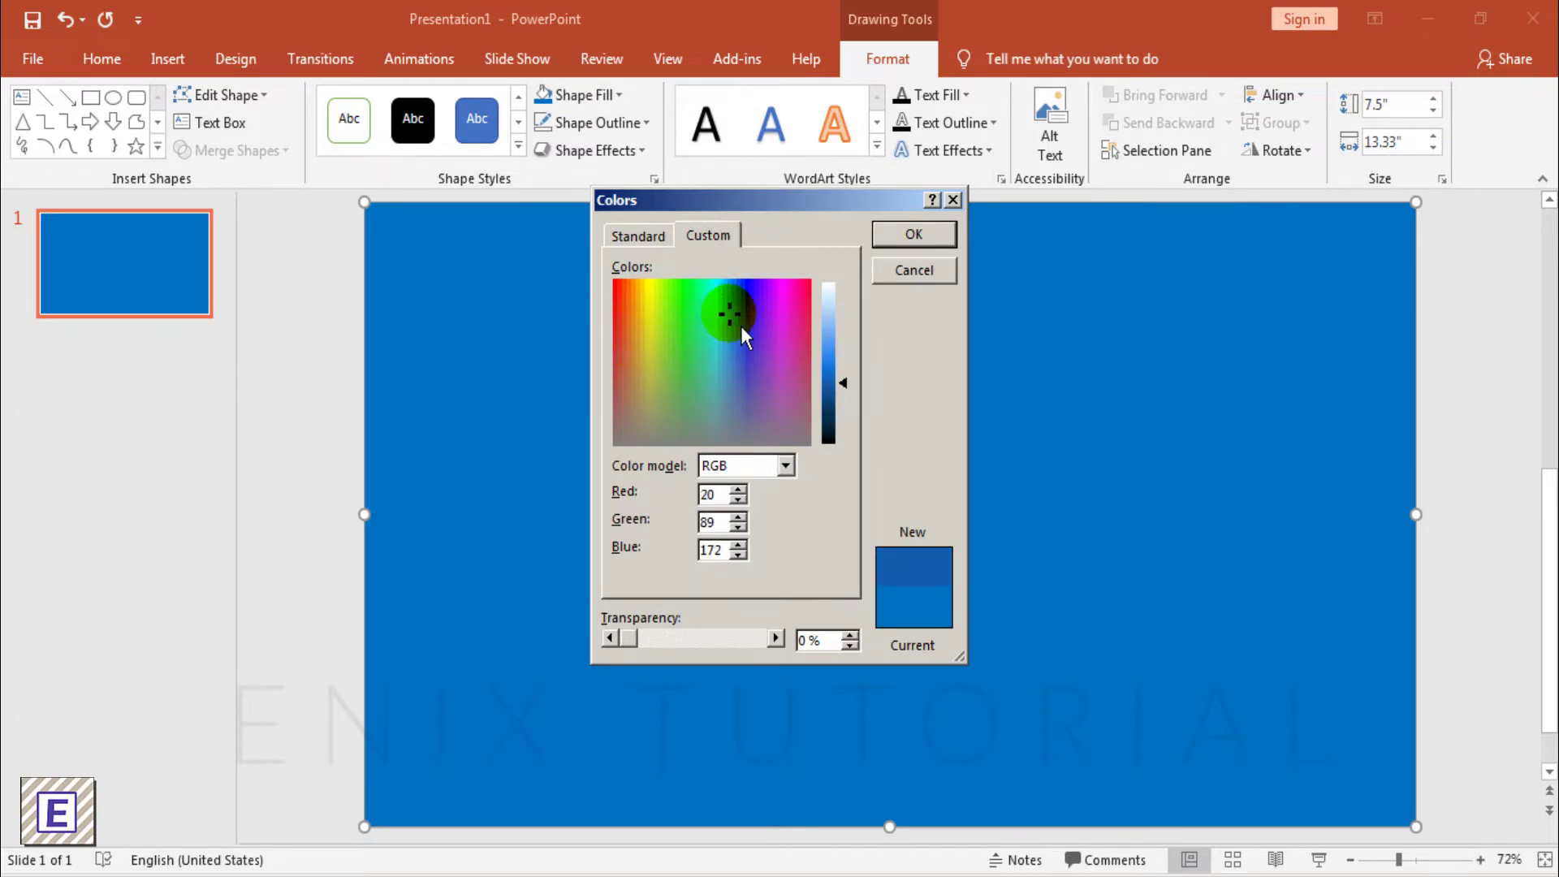
{"action": "left_click", "coordinate": [908, 244]}
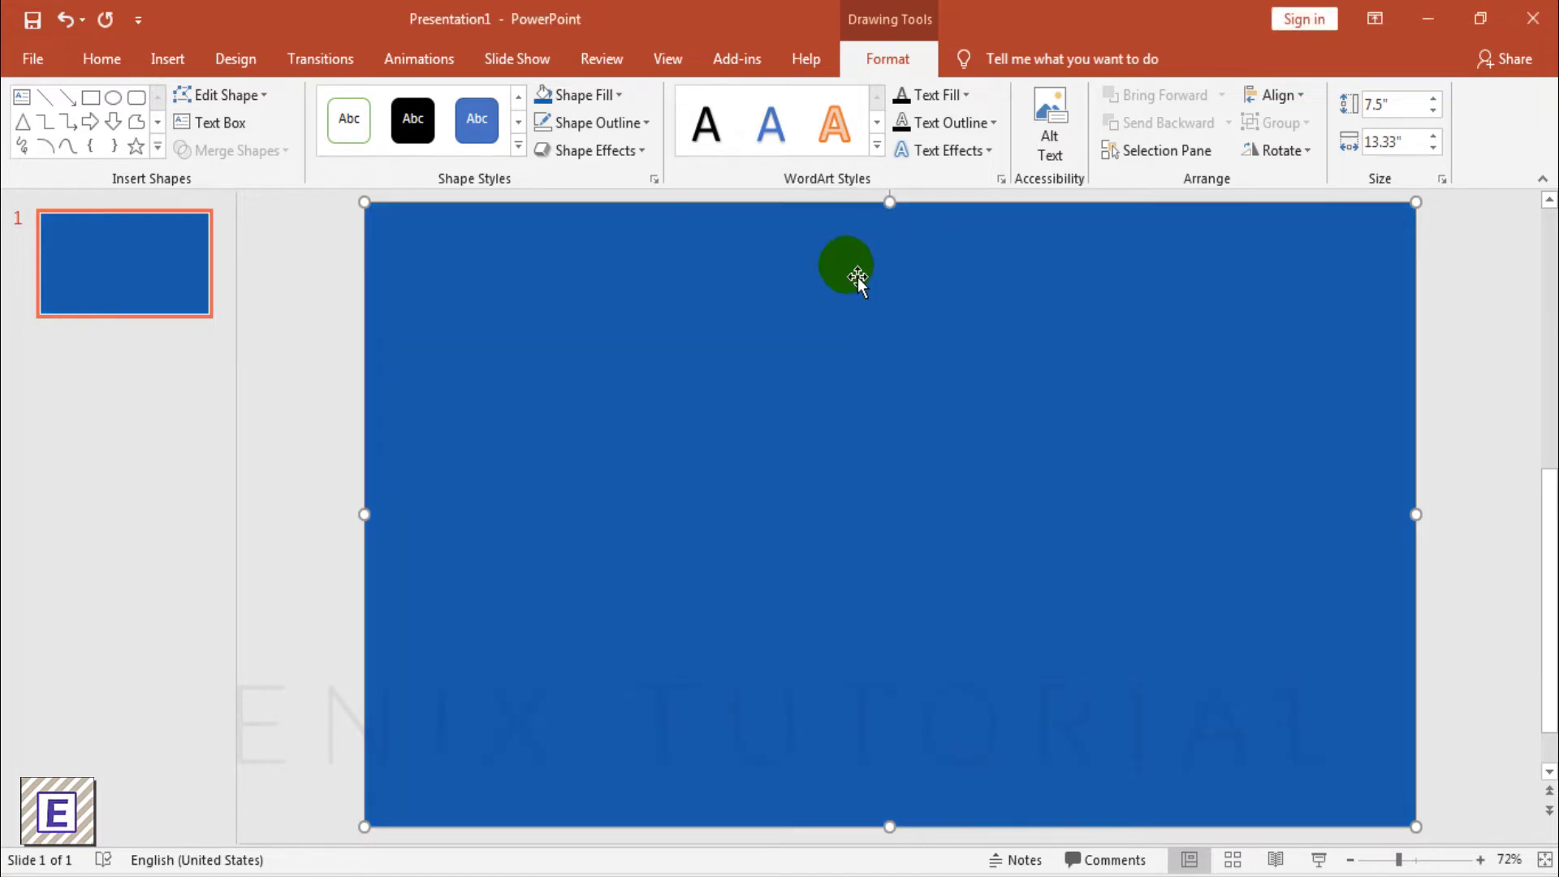
{"action": "left_click", "coordinate": [294, 291]}
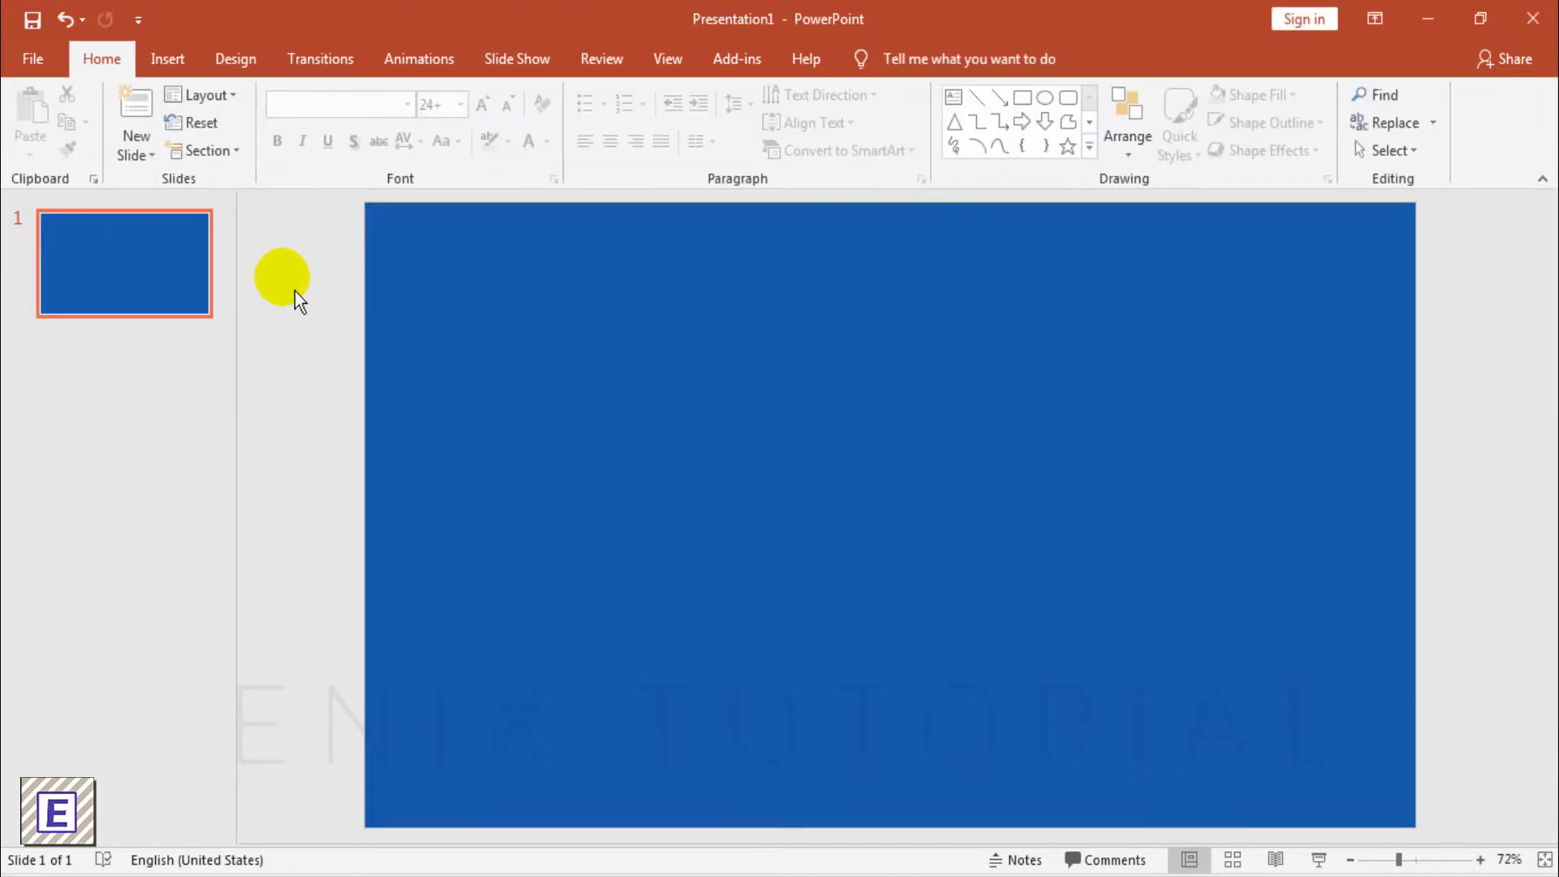
- Draw a thin full-width bar with an orange fill and no outline
{"action": "left_click", "coordinate": [182, 71]}
{"action": "left_click", "coordinate": [365, 134]}
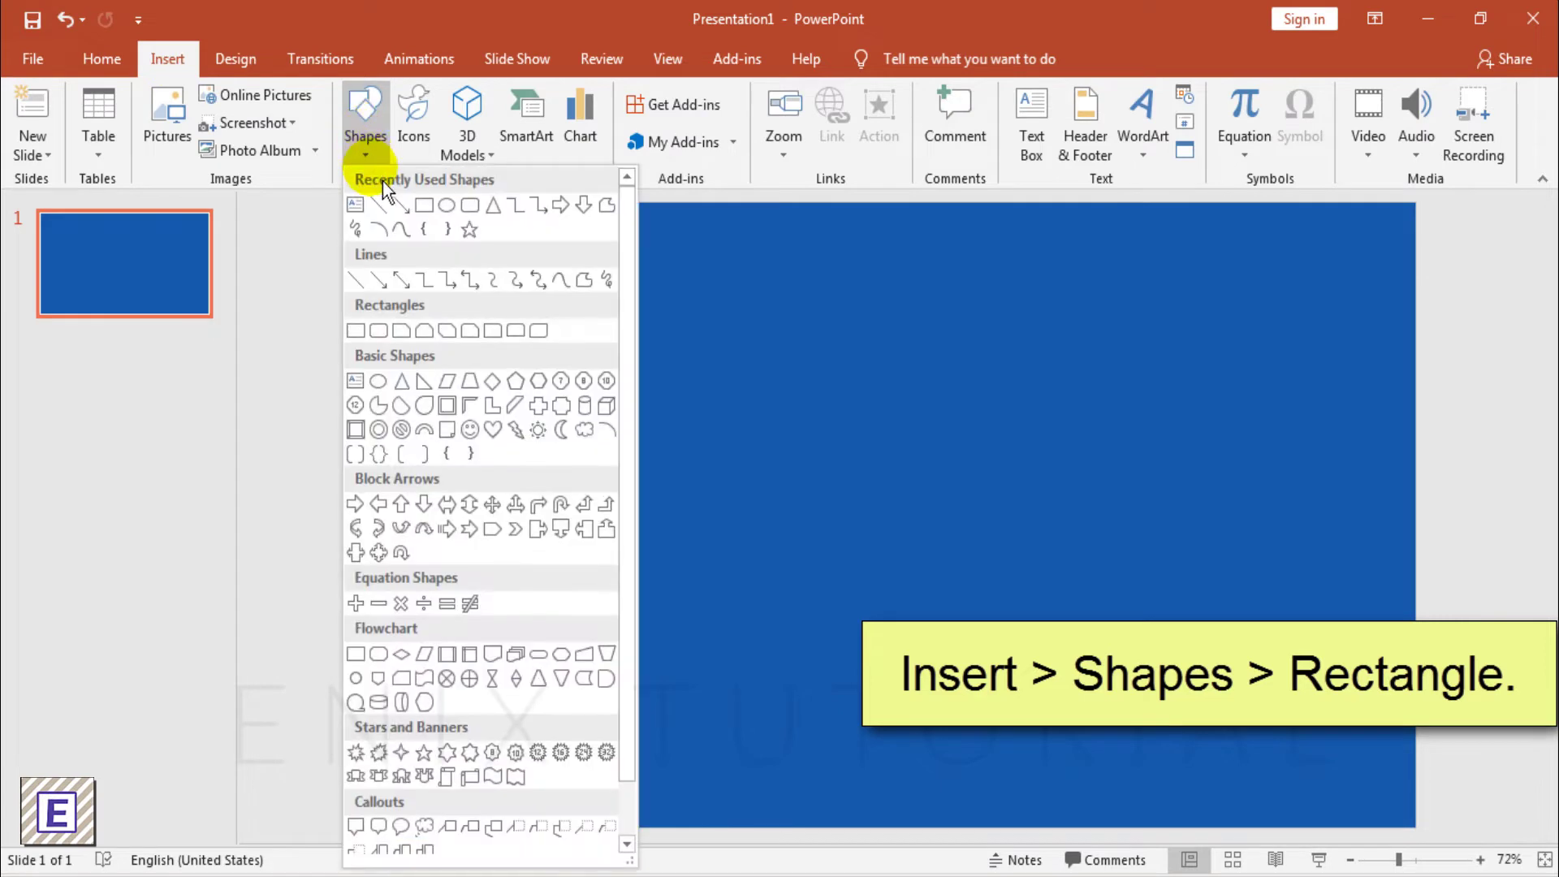
{"action": "left_click", "coordinate": [361, 331]}
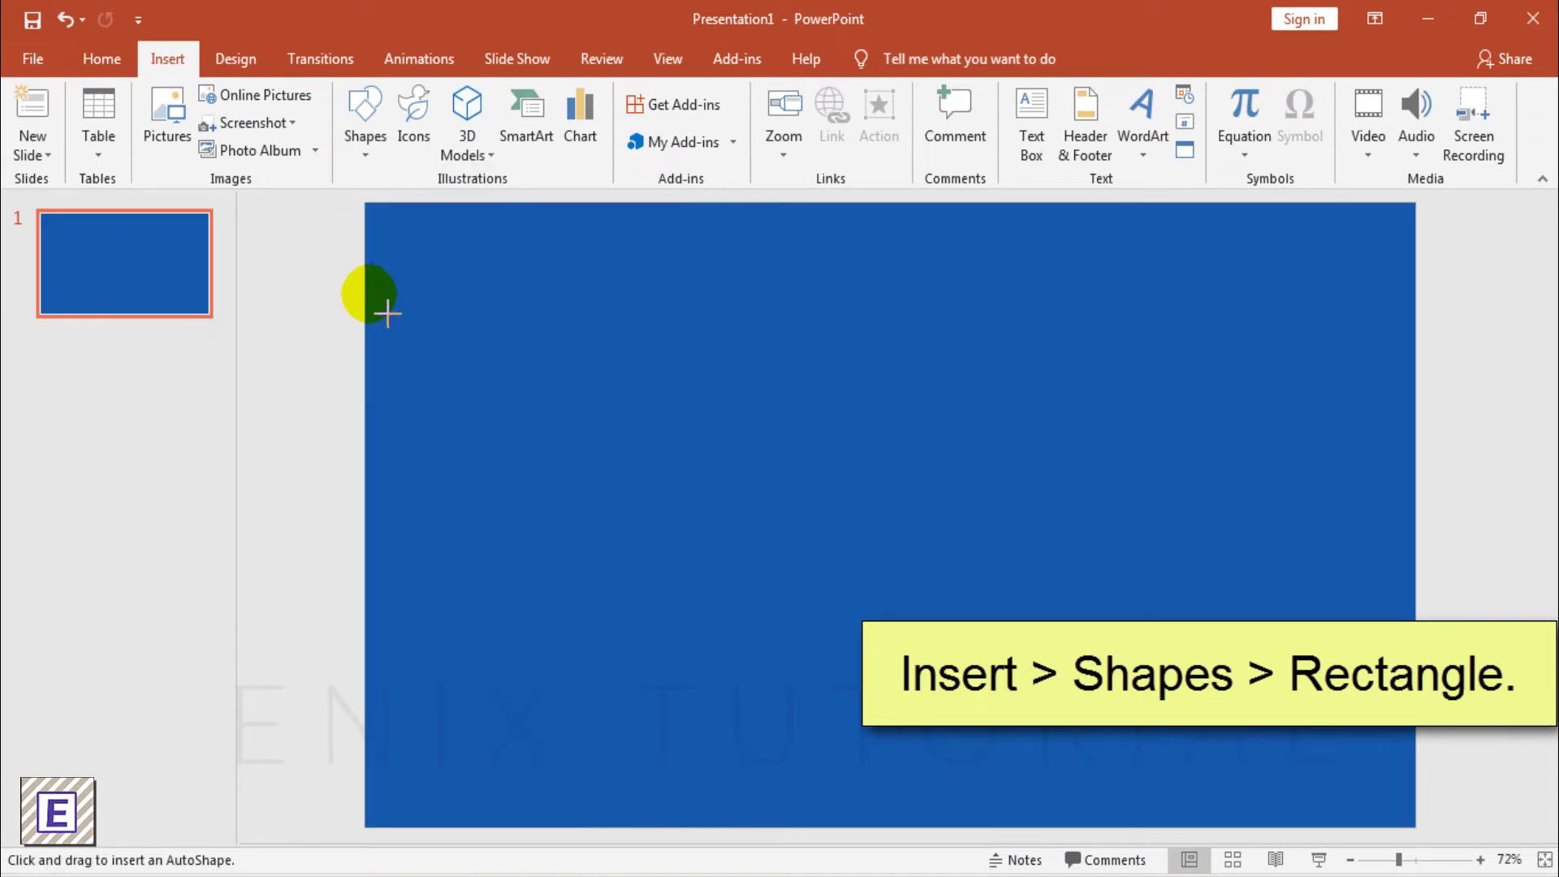
{"action": "left_click_drag", "start_coordinate": [387, 314], "coordinate": [1427, 324]}
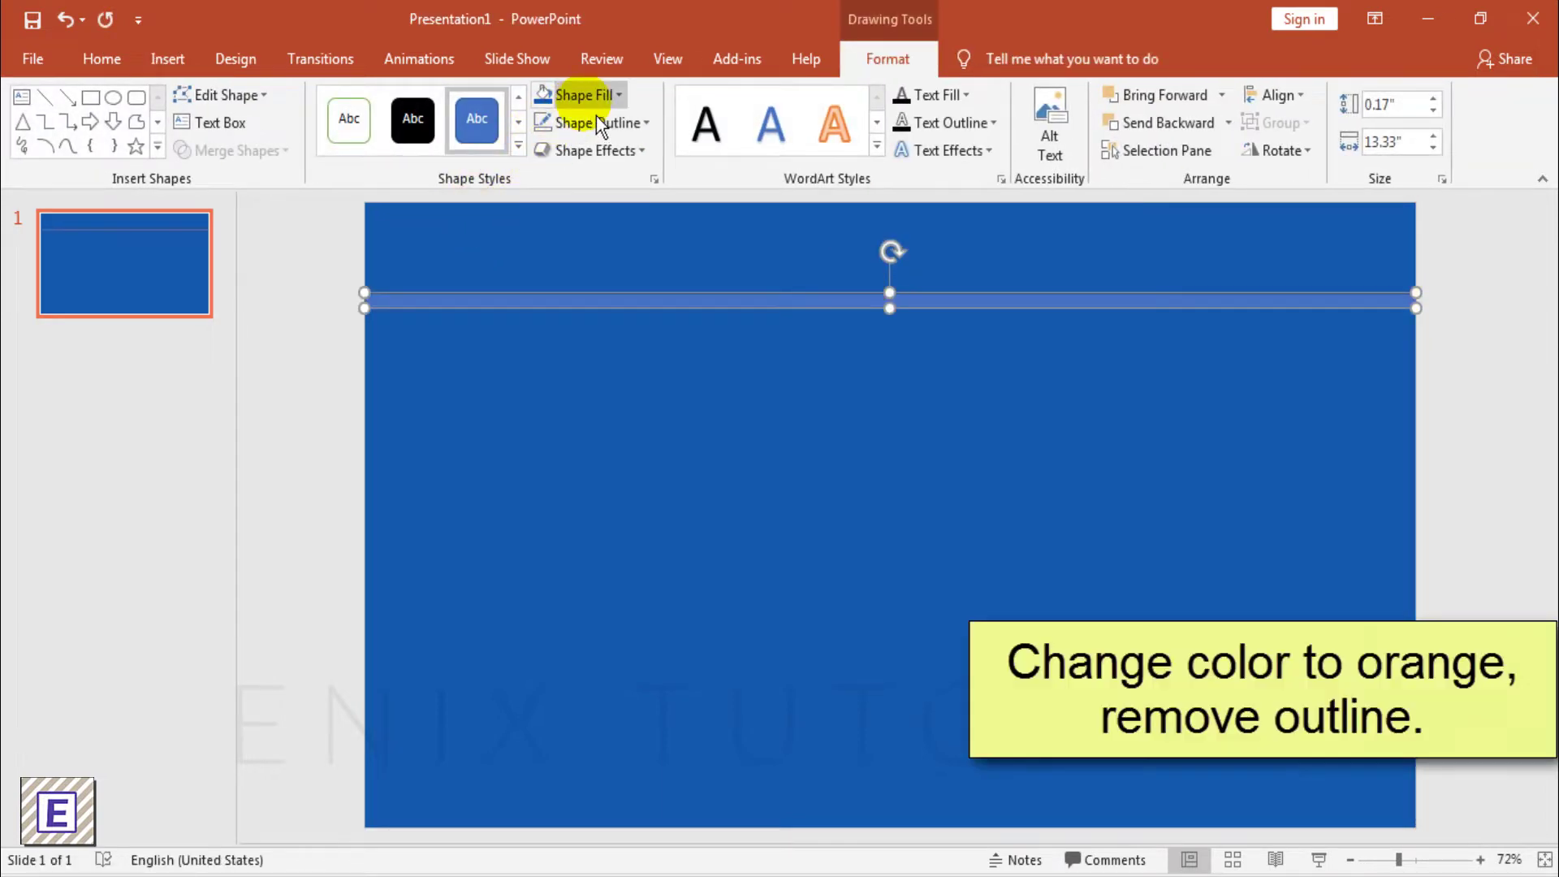
{"action": "left_click", "coordinate": [581, 96]}
{"action": "left_click", "coordinate": [592, 276]}
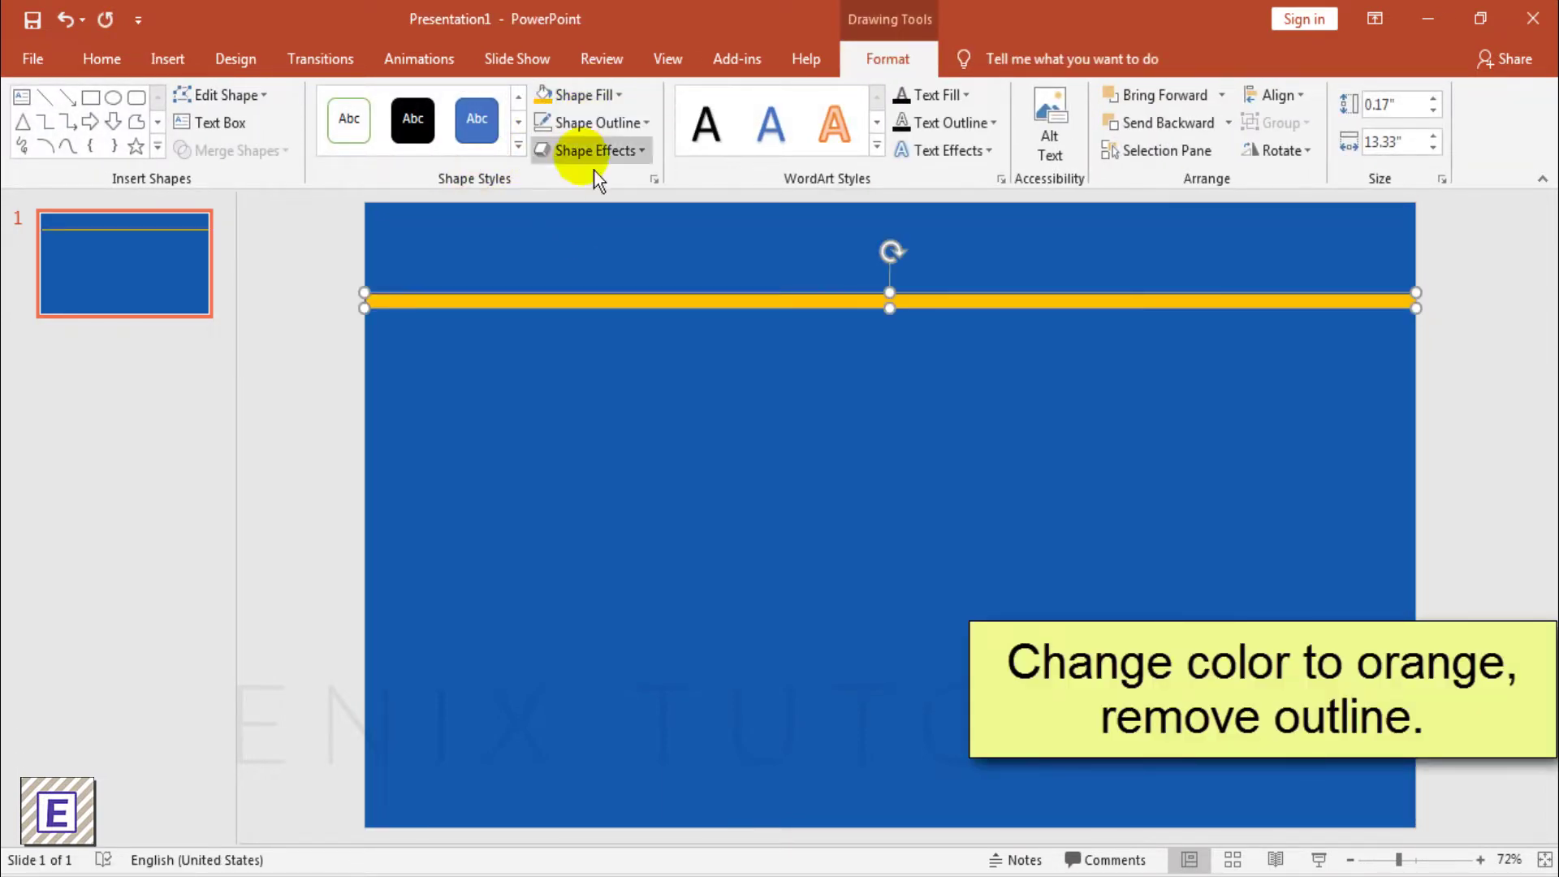
{"action": "left_click", "coordinate": [598, 123]}
{"action": "left_click", "coordinate": [602, 383]}
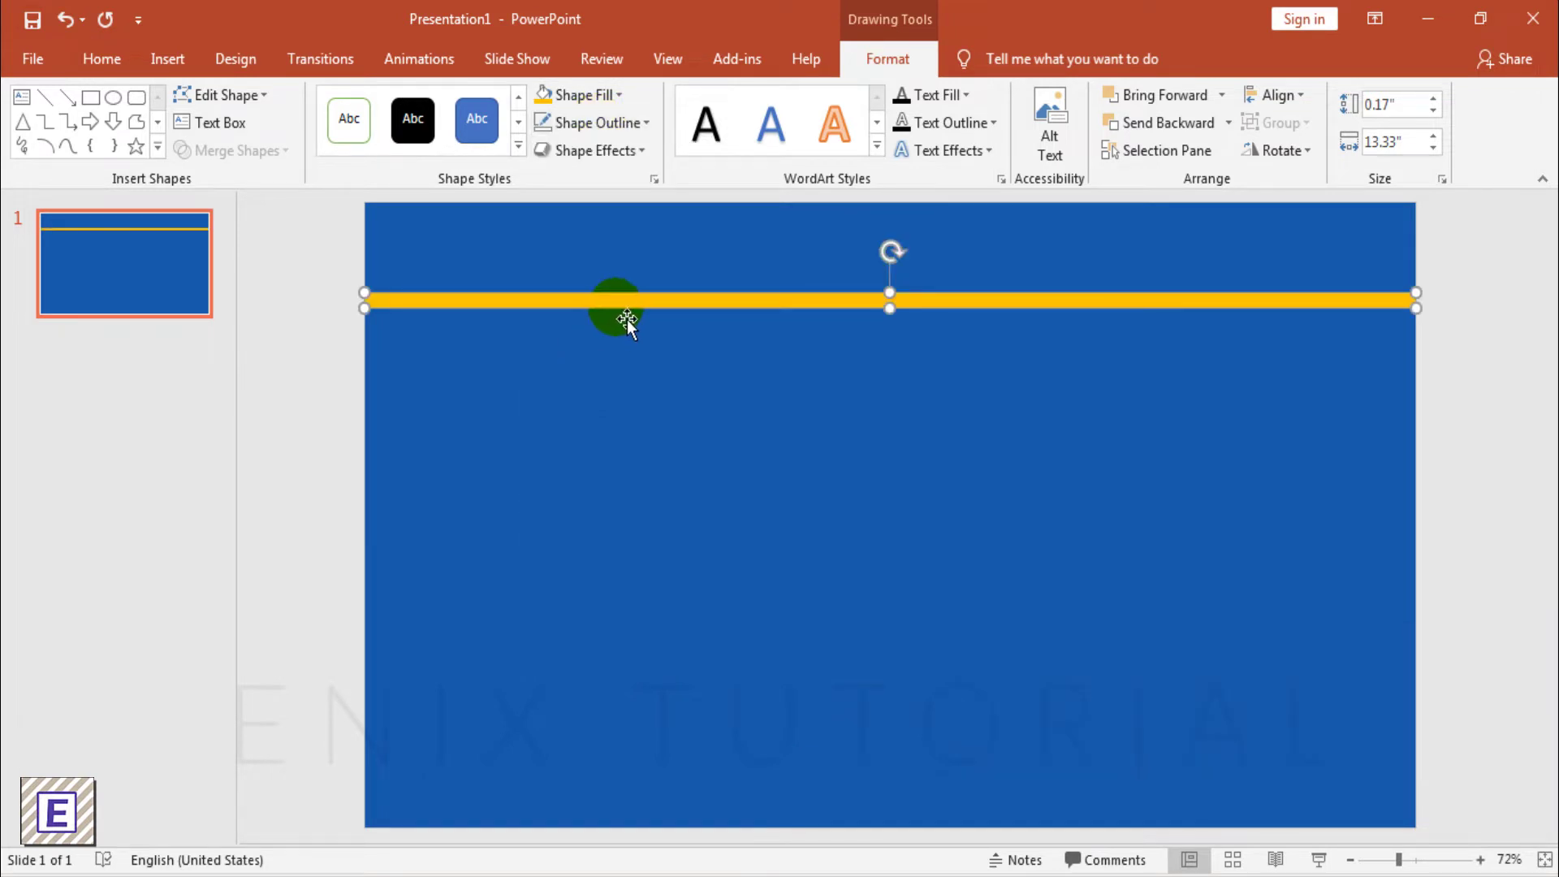
- Duplicate the orange bar three times below it, thickening the third to 0.32 inches
{"action": "key", "text": "ctrl+d"}
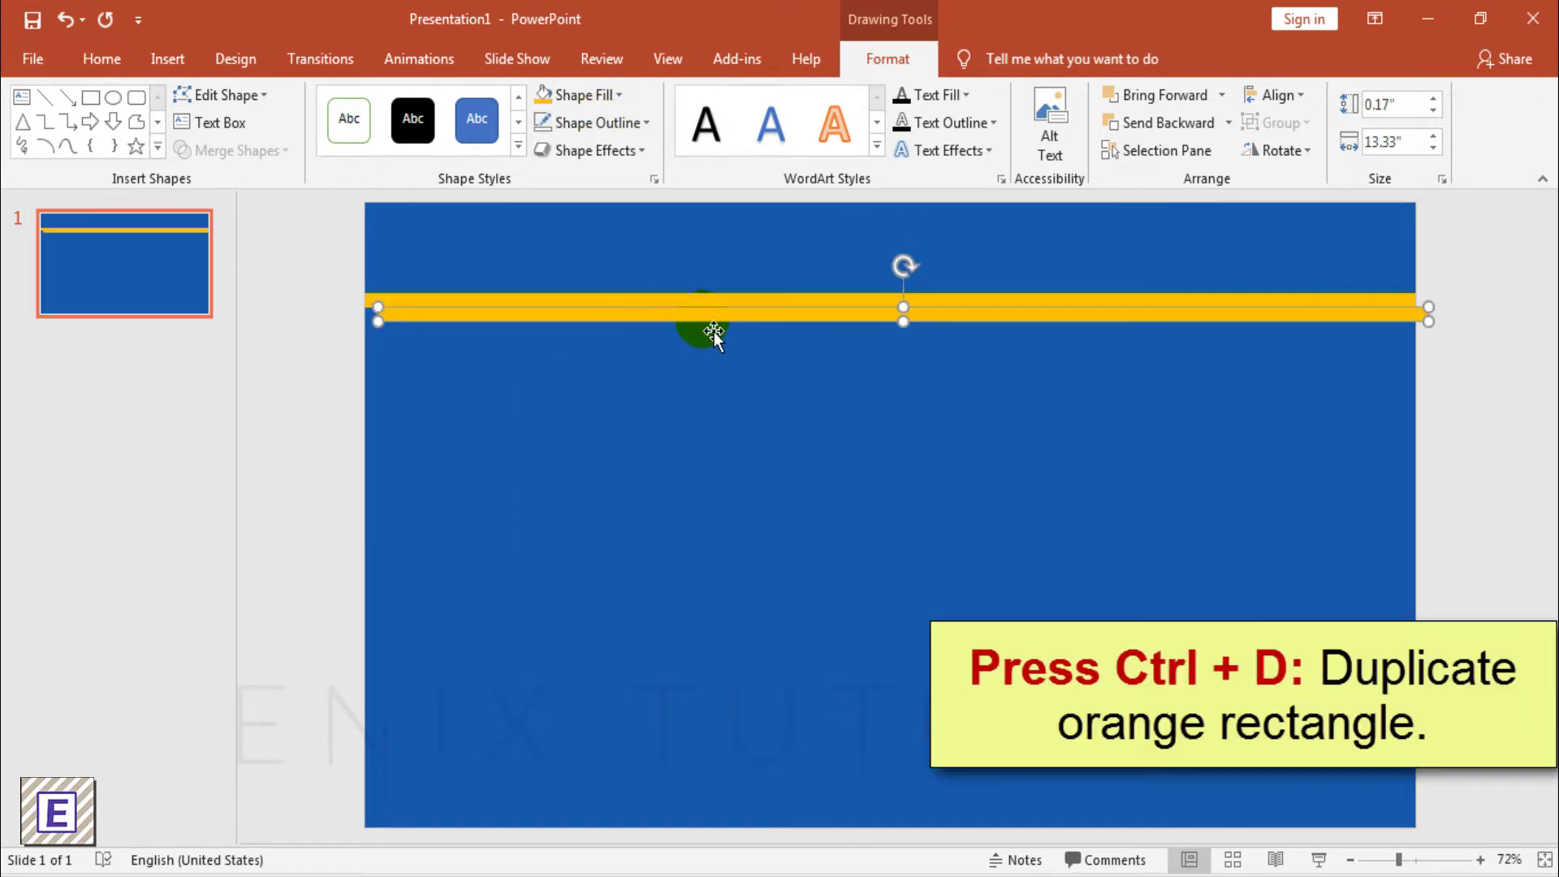
{"action": "left_click_drag", "start_coordinate": [713, 331], "coordinate": [702, 345]}
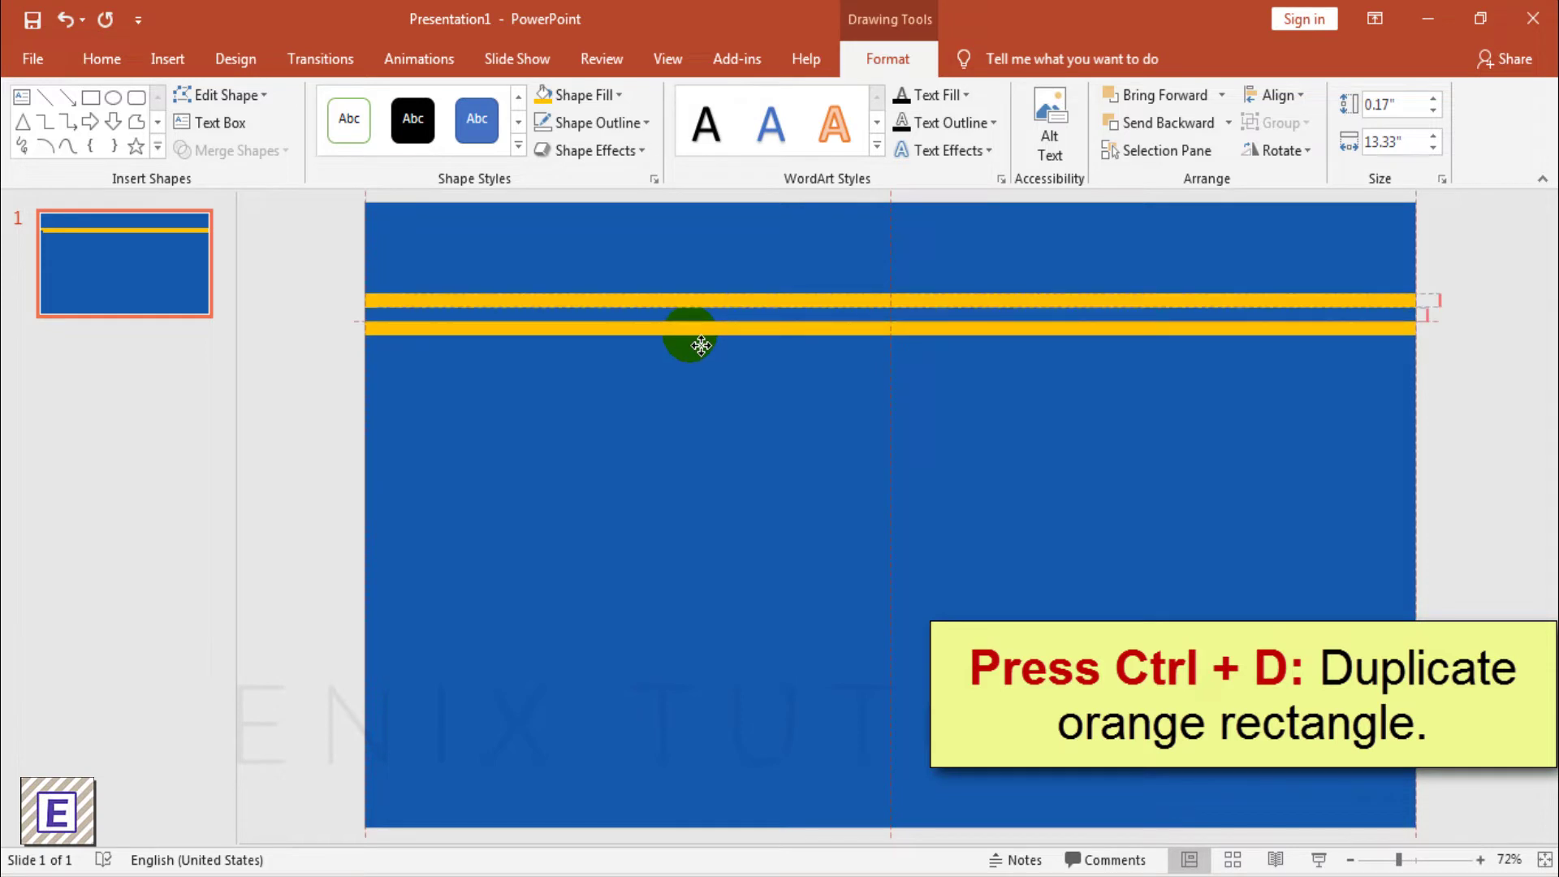
{"action": "key", "text": "ctrl+d"}
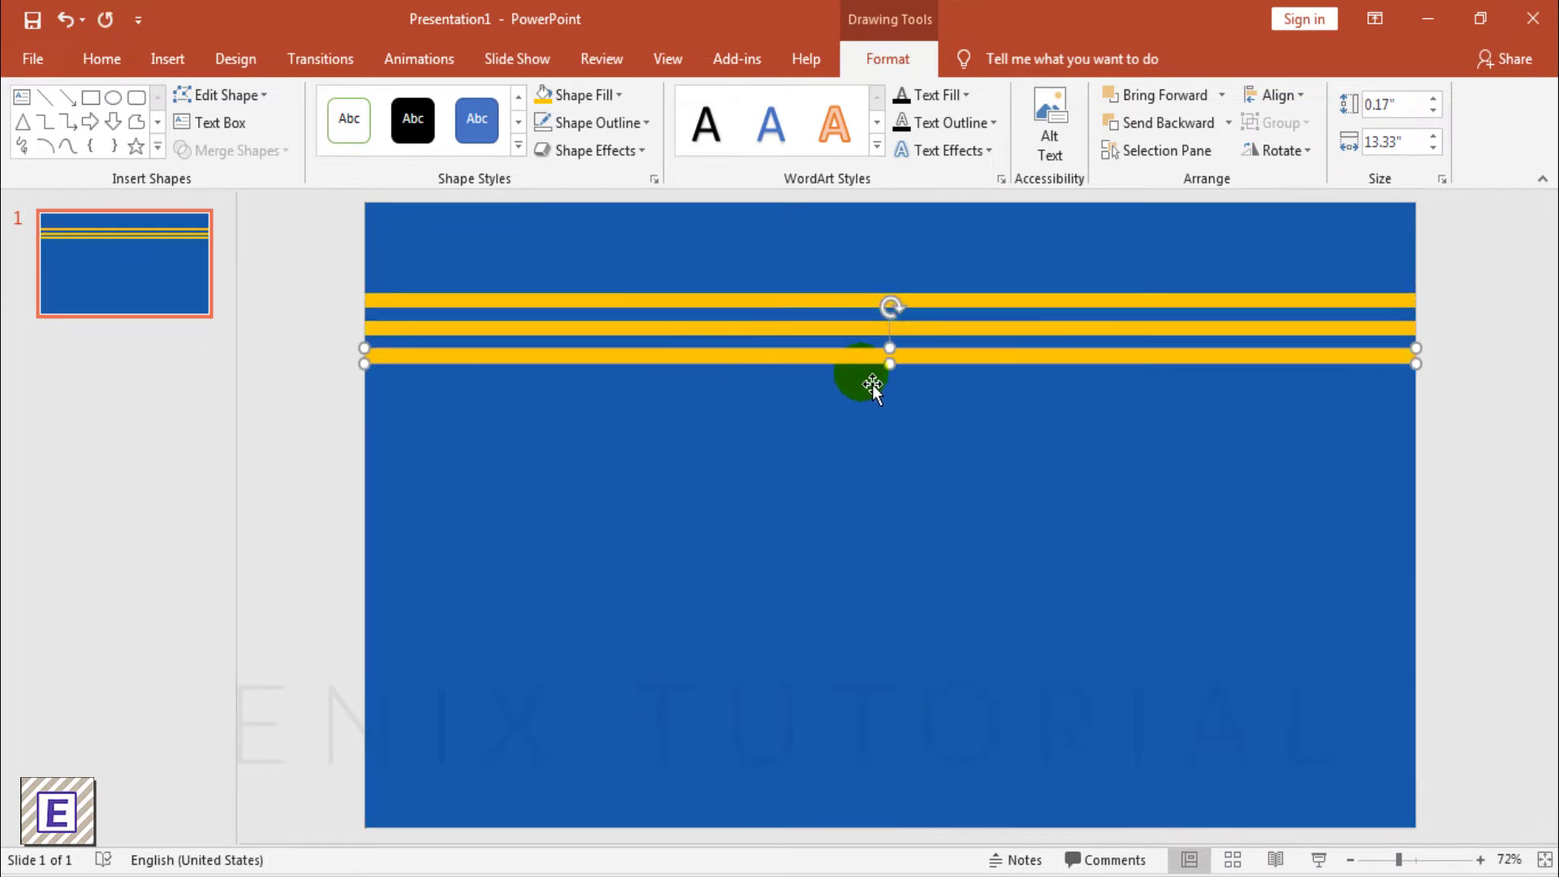
{"action": "mouse_move", "coordinate": [903, 376]}
{"action": "left_mouse_down"}
{"action": "mouse_move", "coordinate": [804, 424]}
{"action": "mouse_move", "coordinate": [905, 441]}
{"action": "mouse_move", "coordinate": [873, 424]}
{"action": "left_mouse_up"}
{"action": "key", "text": "ctrl+d"}
- Darken the background rectangle's fill to navy, RGB 15, 66, 127
{"action": "left_click", "coordinate": [303, 373]}
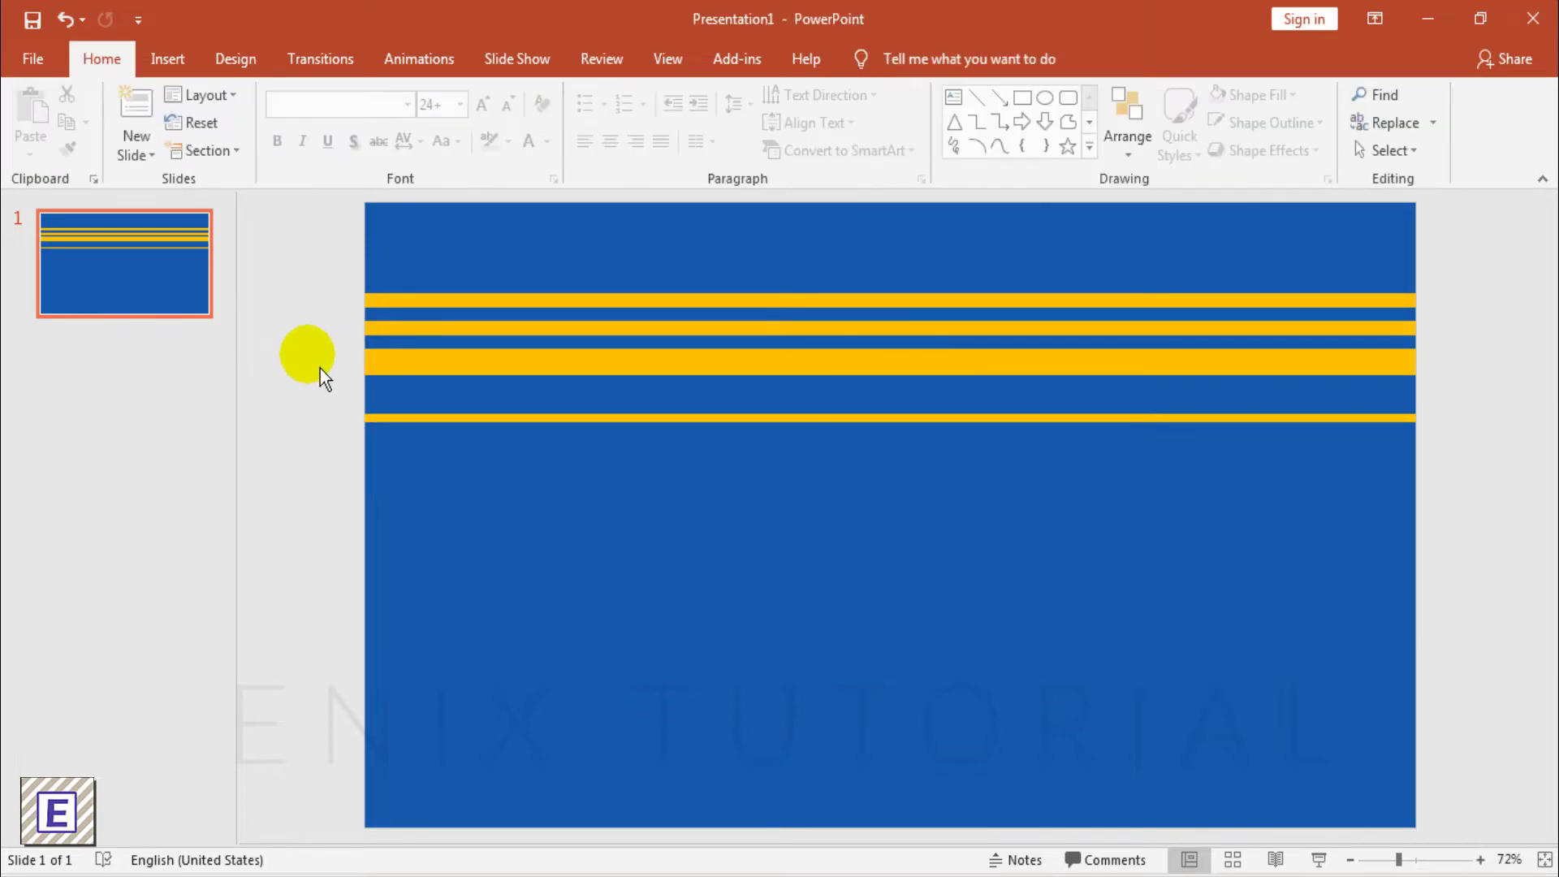
{"action": "left_click", "coordinate": [451, 271]}
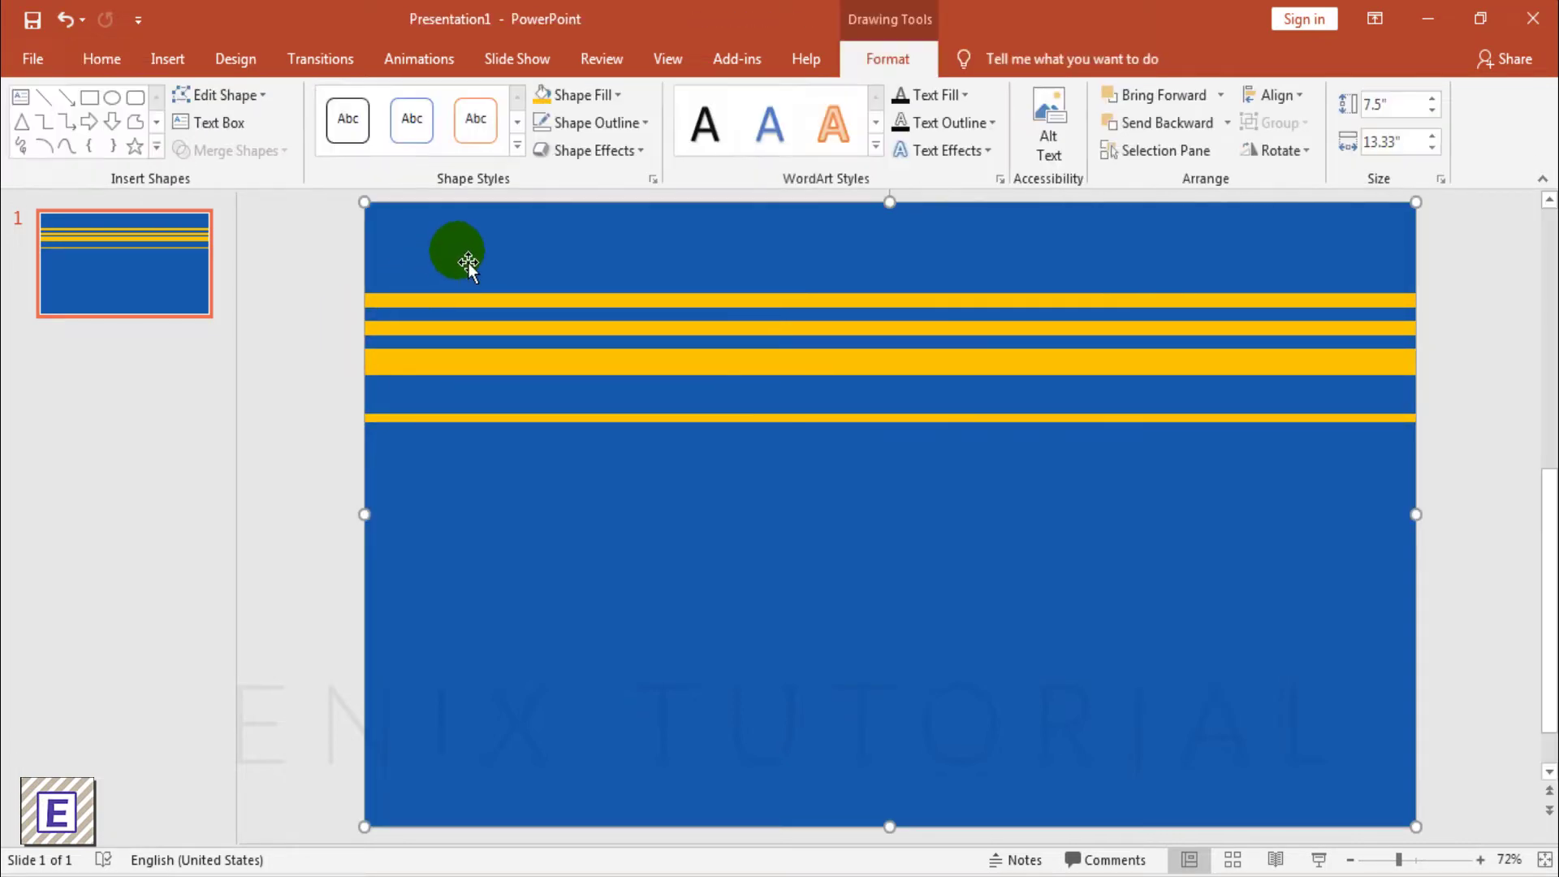
{"action": "left_click", "coordinate": [612, 96]}
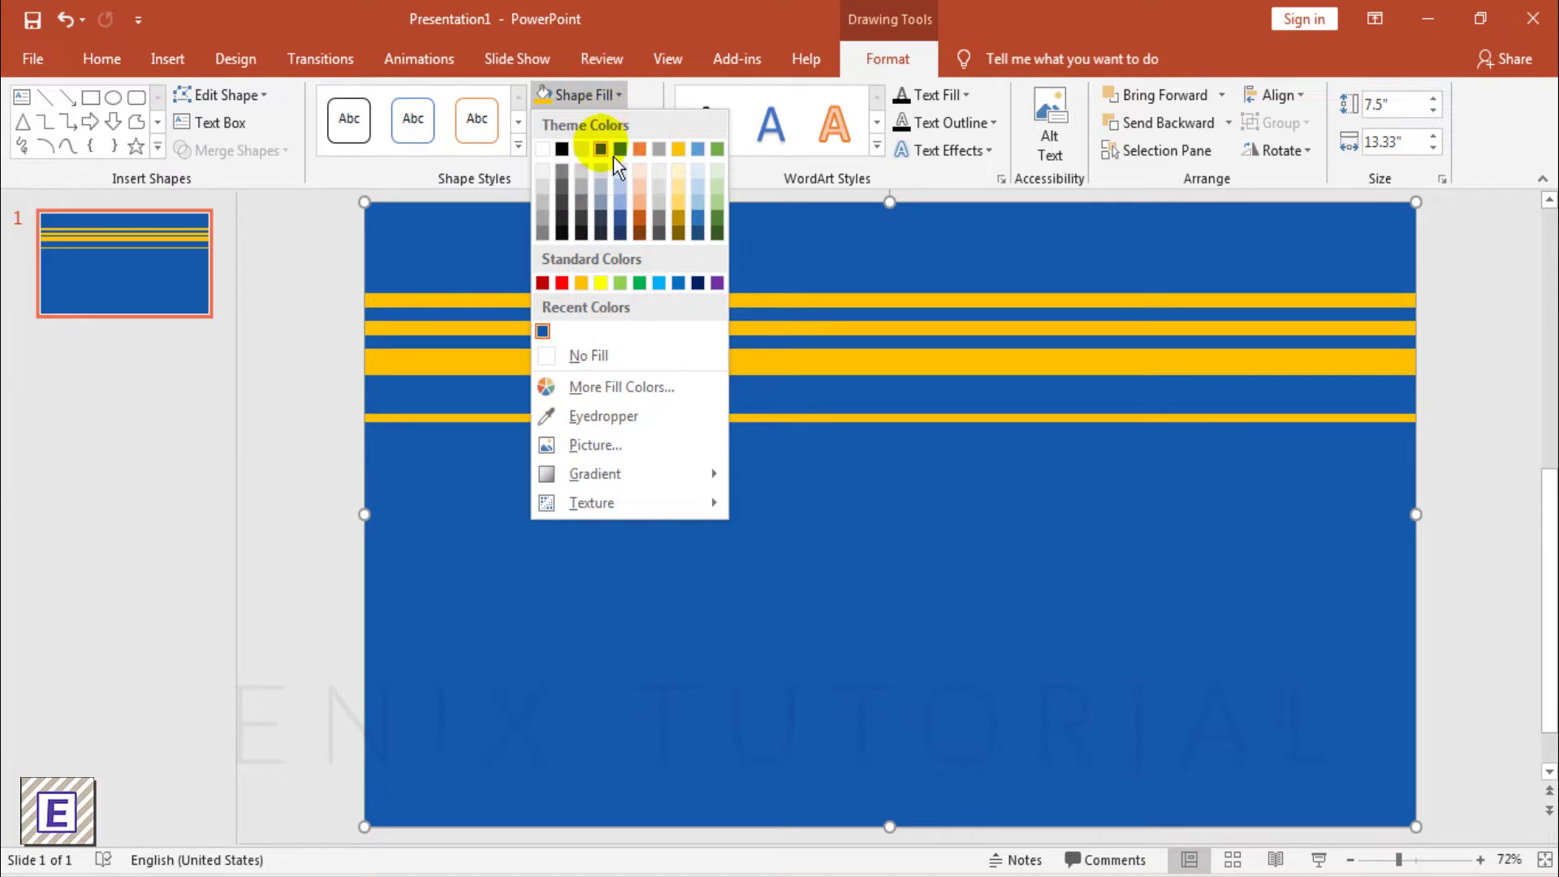
{"action": "left_click", "coordinate": [569, 390]}
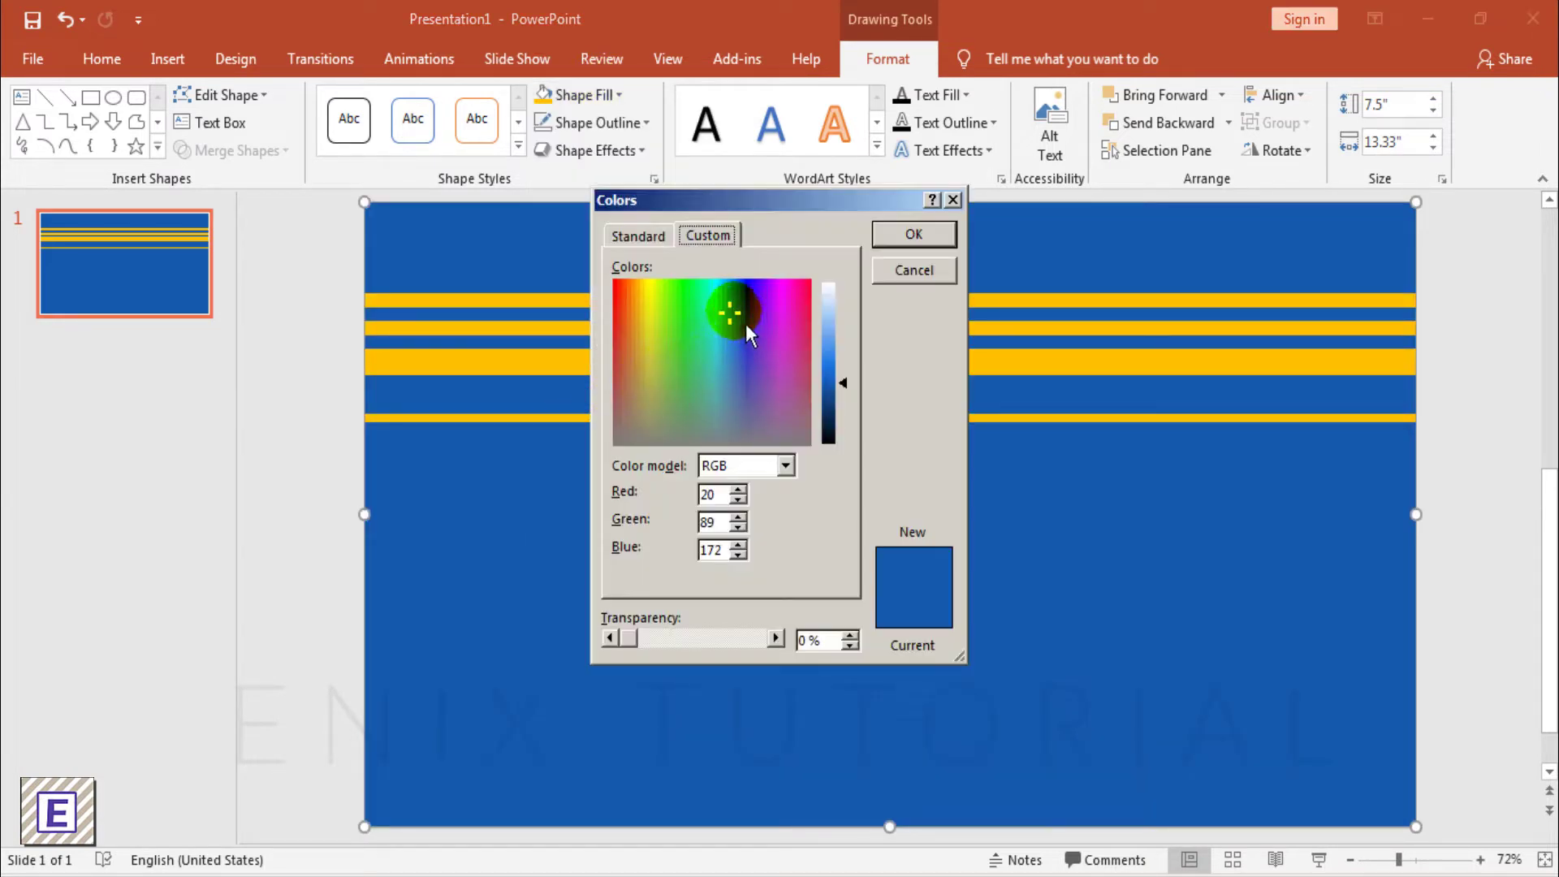
{"action": "left_click_drag", "start_coordinate": [850, 398], "coordinate": [851, 408]}
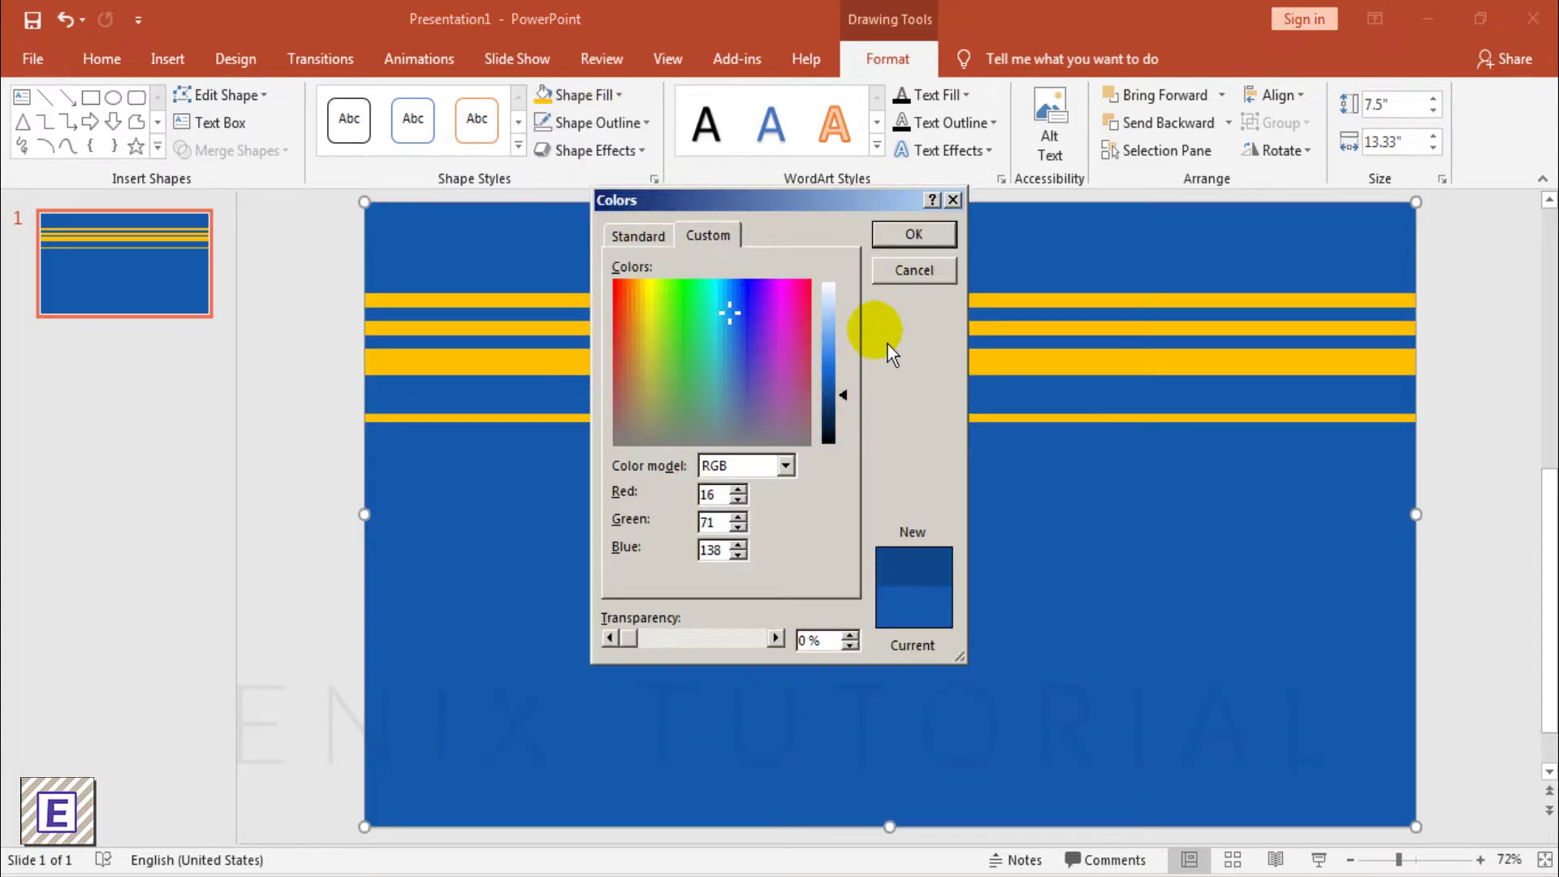
{"action": "left_click", "coordinate": [859, 407]}
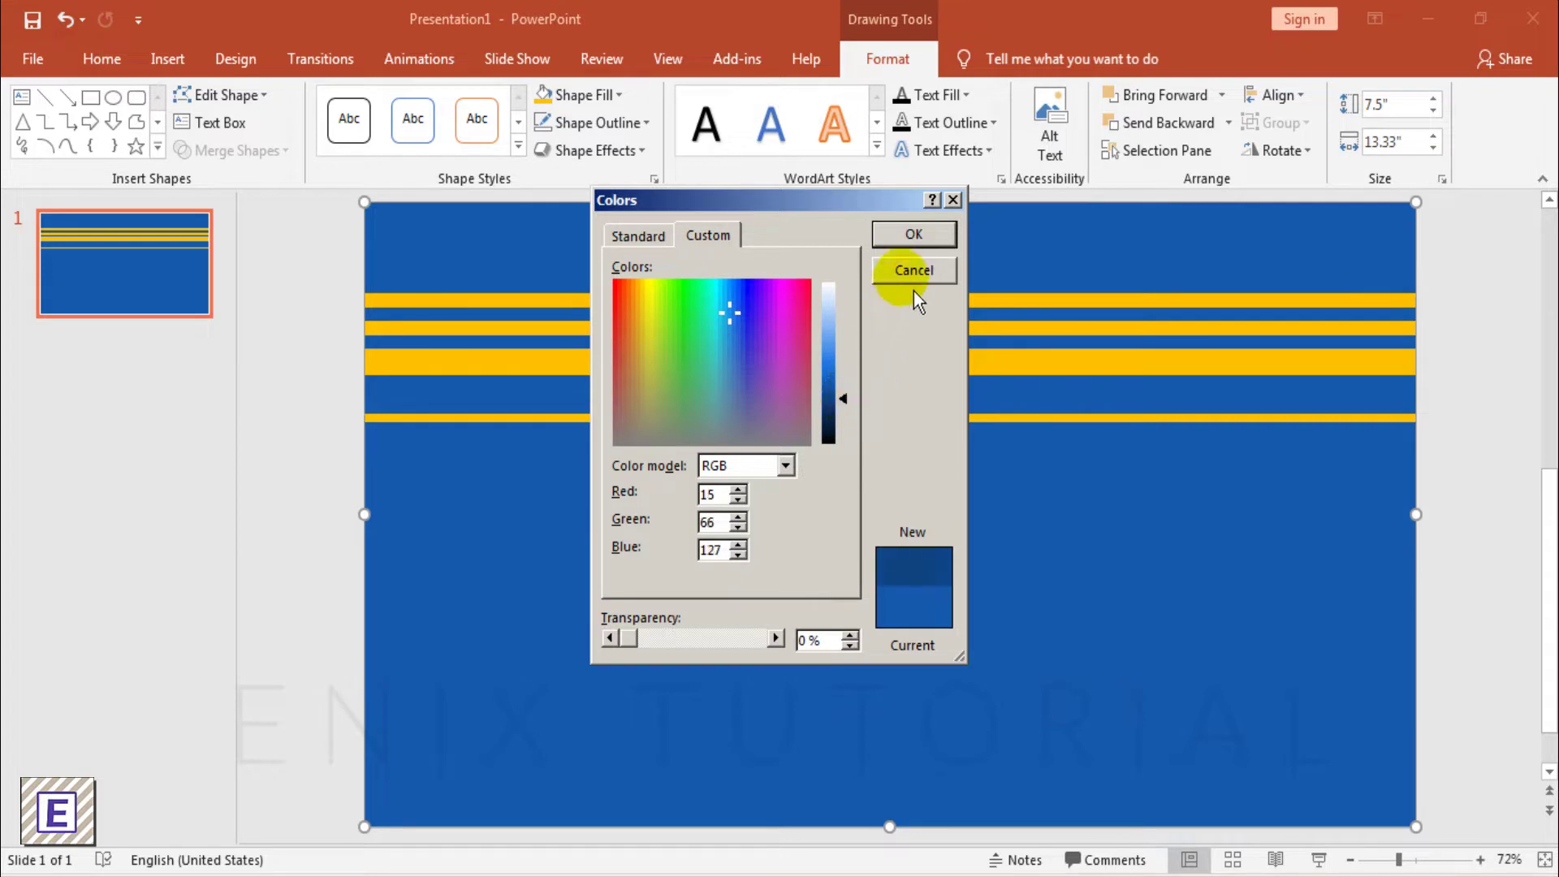
{"action": "left_click", "coordinate": [925, 239]}
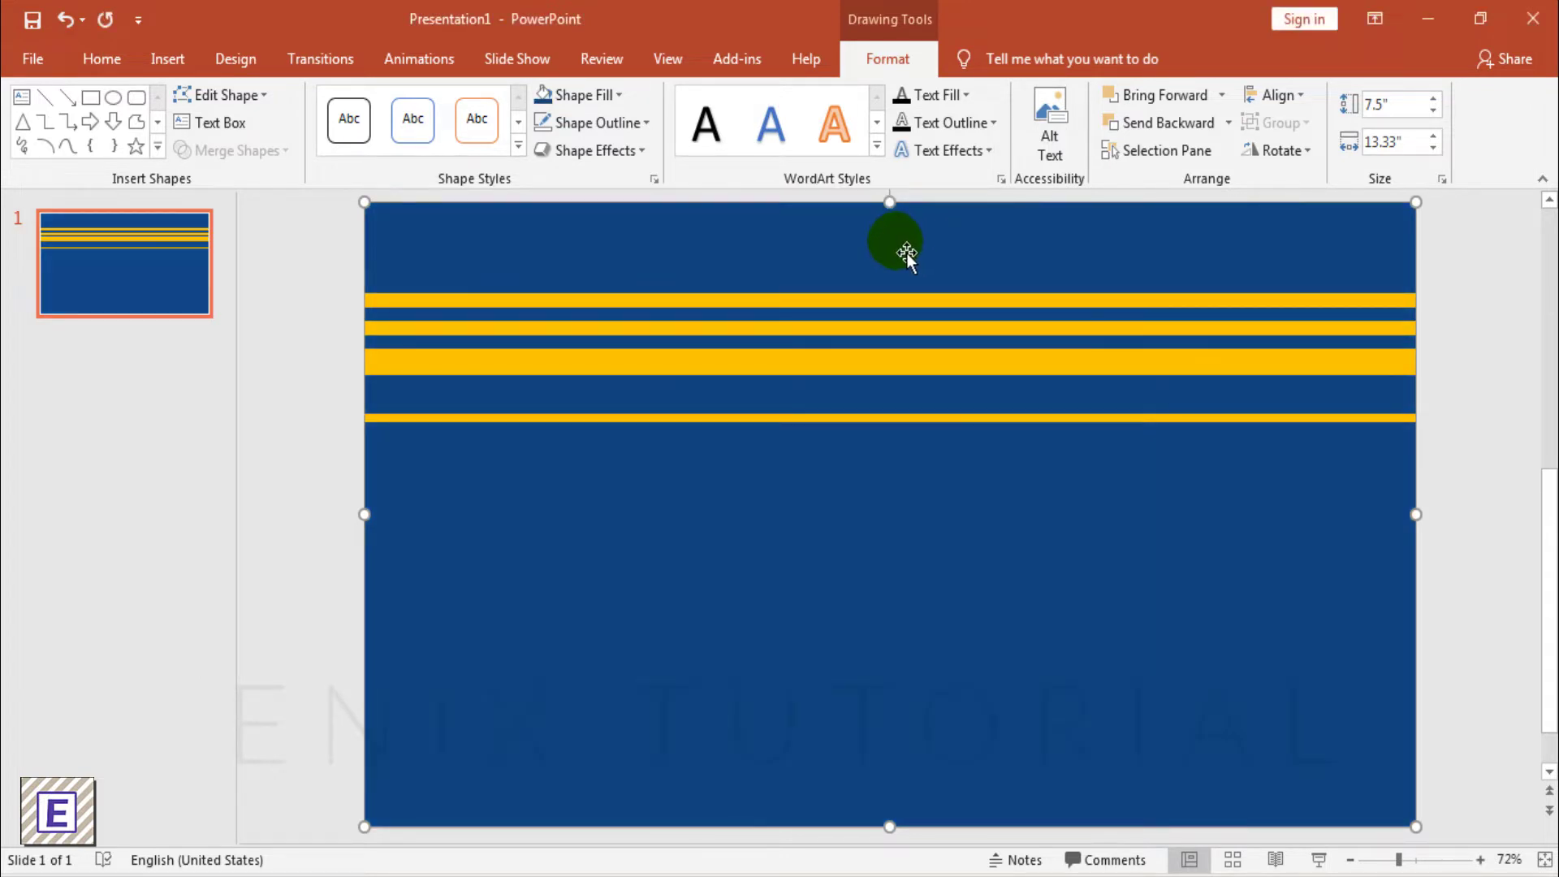
{"action": "left_click", "coordinate": [326, 318]}
- Copy and delete all the slide's shapes, then paste them back as one picture
{"action": "key", "text": "ctrl+a"}
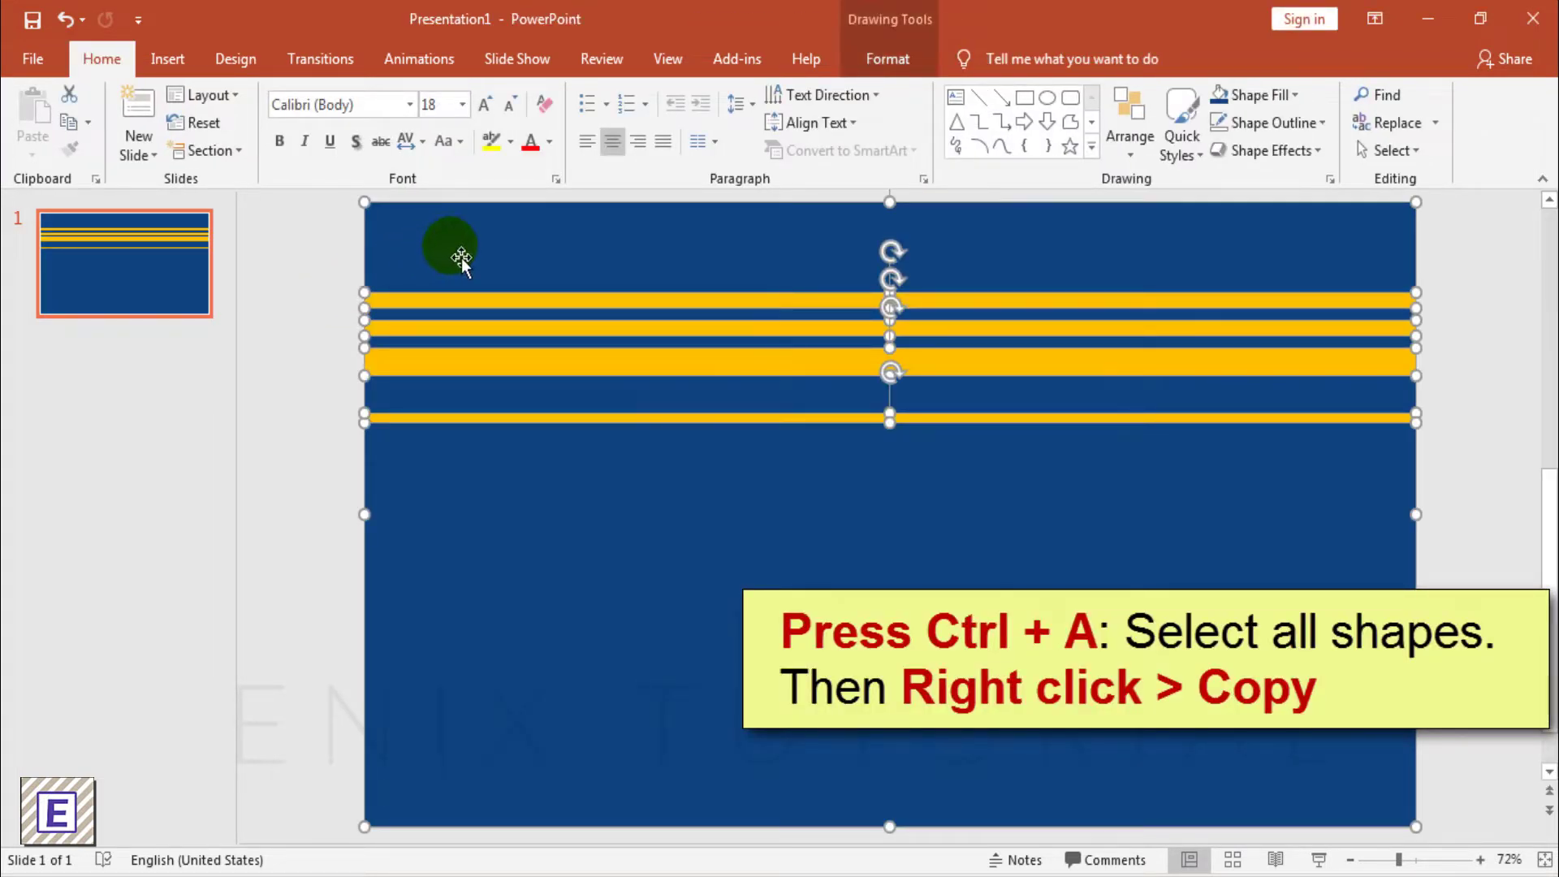
{"action": "right_click", "coordinate": [461, 260]}
{"action": "left_click", "coordinate": [507, 291]}
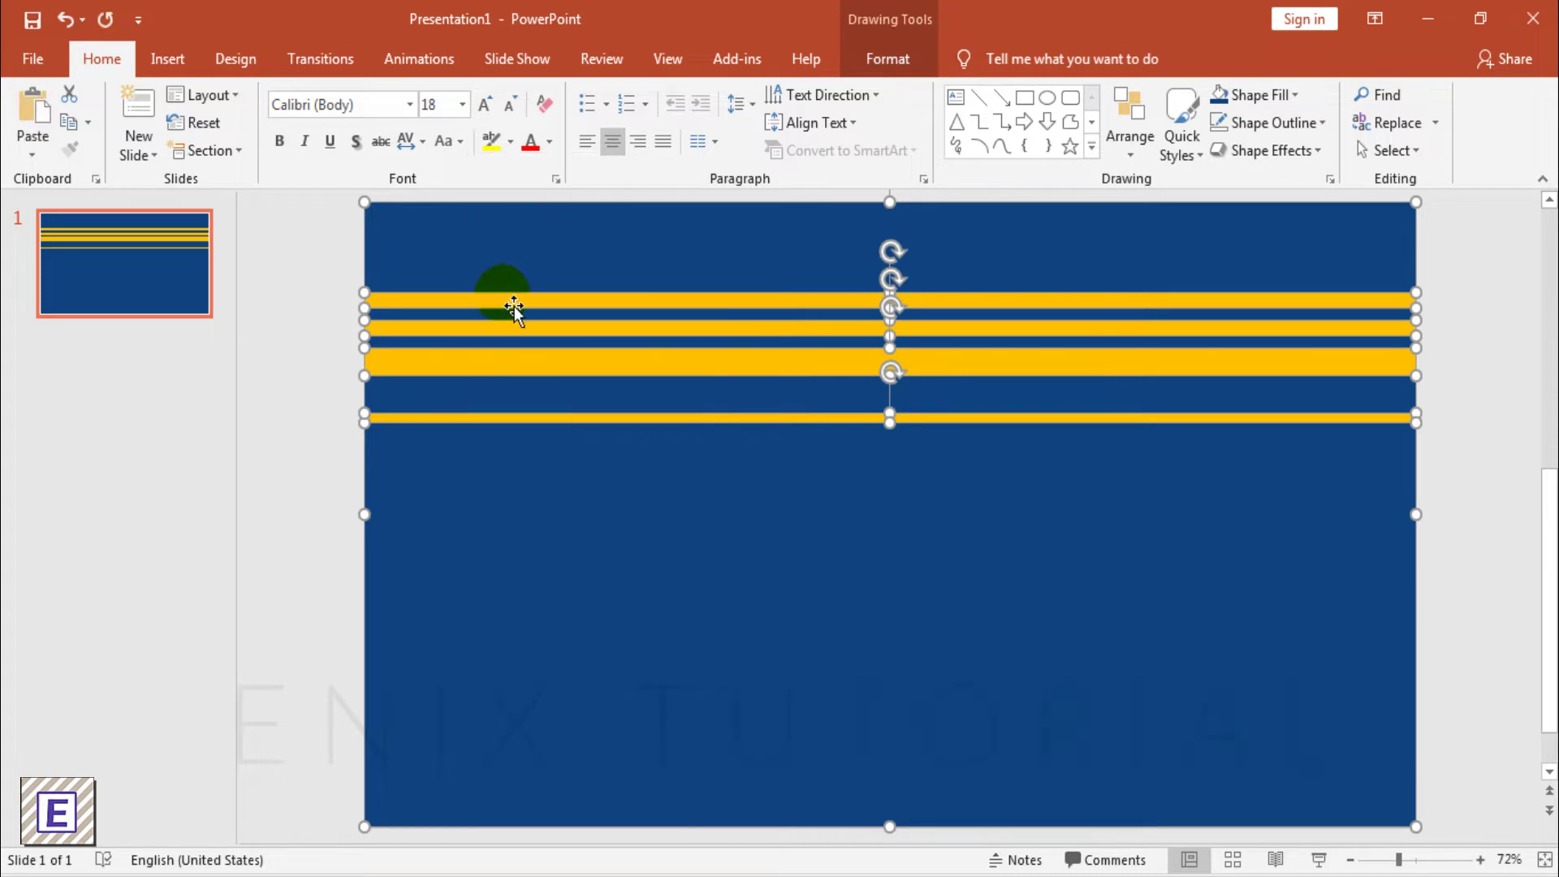
{"action": "key", "text": "Delete"}
{"action": "right_click", "coordinate": [567, 304]}
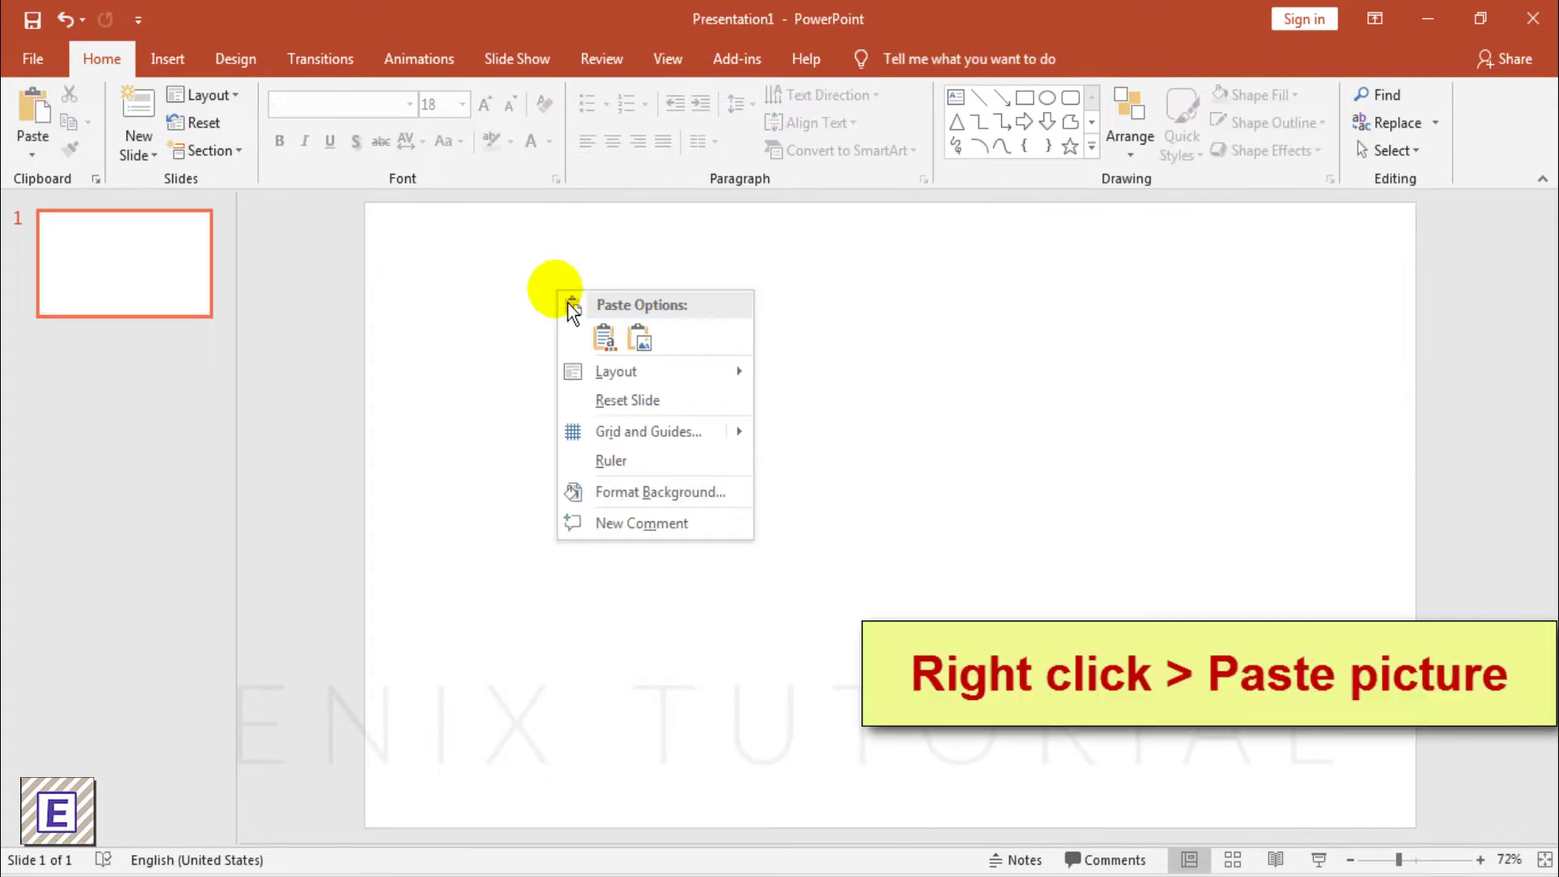
{"action": "left_click", "coordinate": [641, 341]}
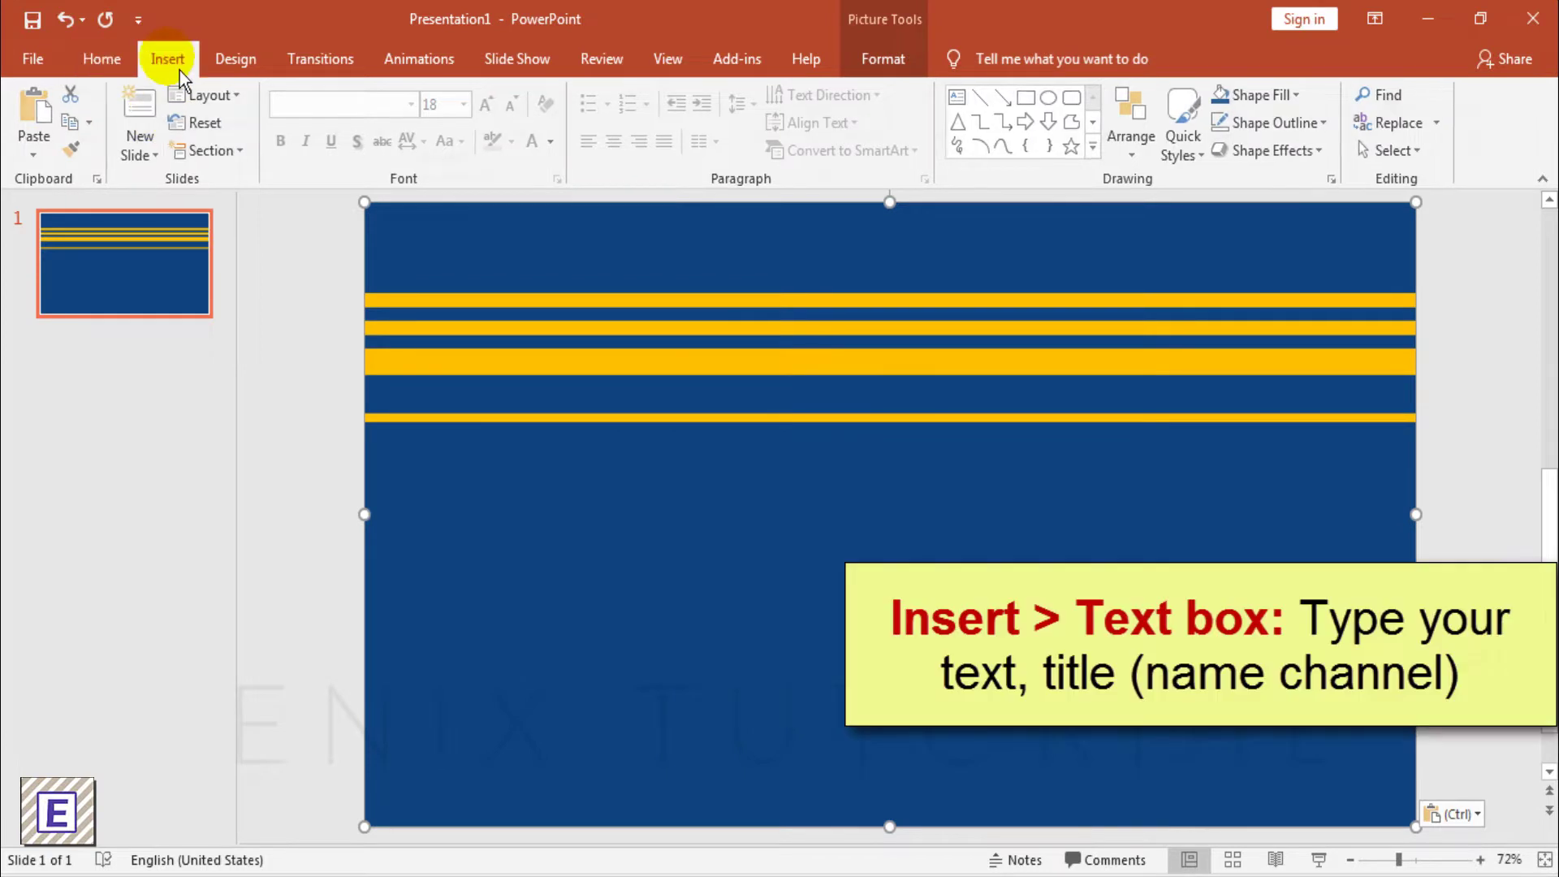
- Draw a text box across the upper stripes
{"action": "left_click", "coordinate": [179, 71]}
{"action": "left_click", "coordinate": [1031, 134]}
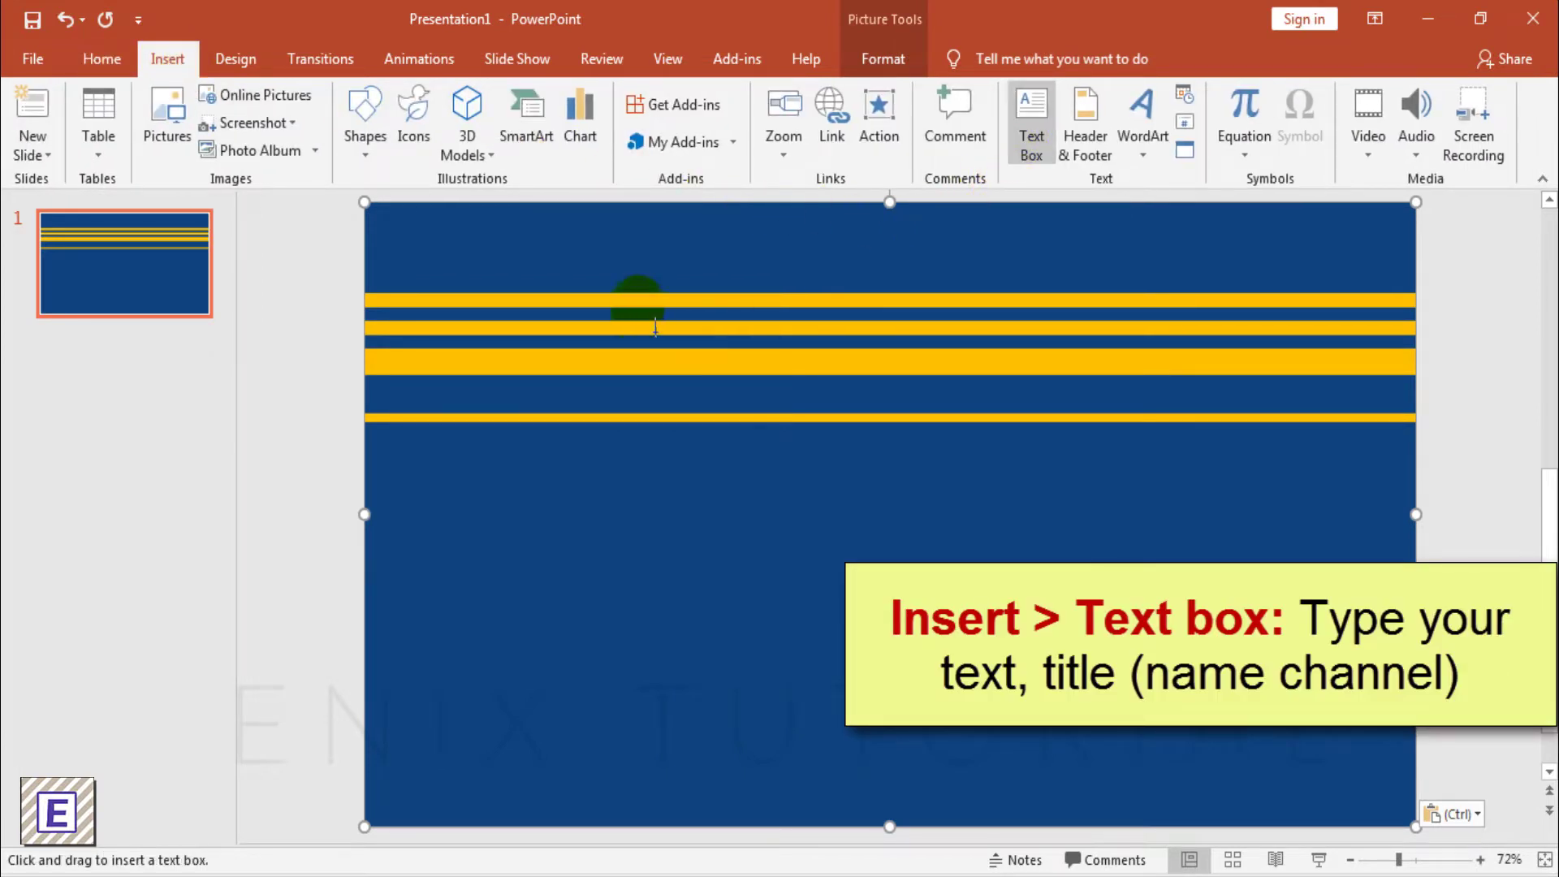
{"action": "left_click_drag", "start_coordinate": [553, 256], "coordinate": [1235, 484]}
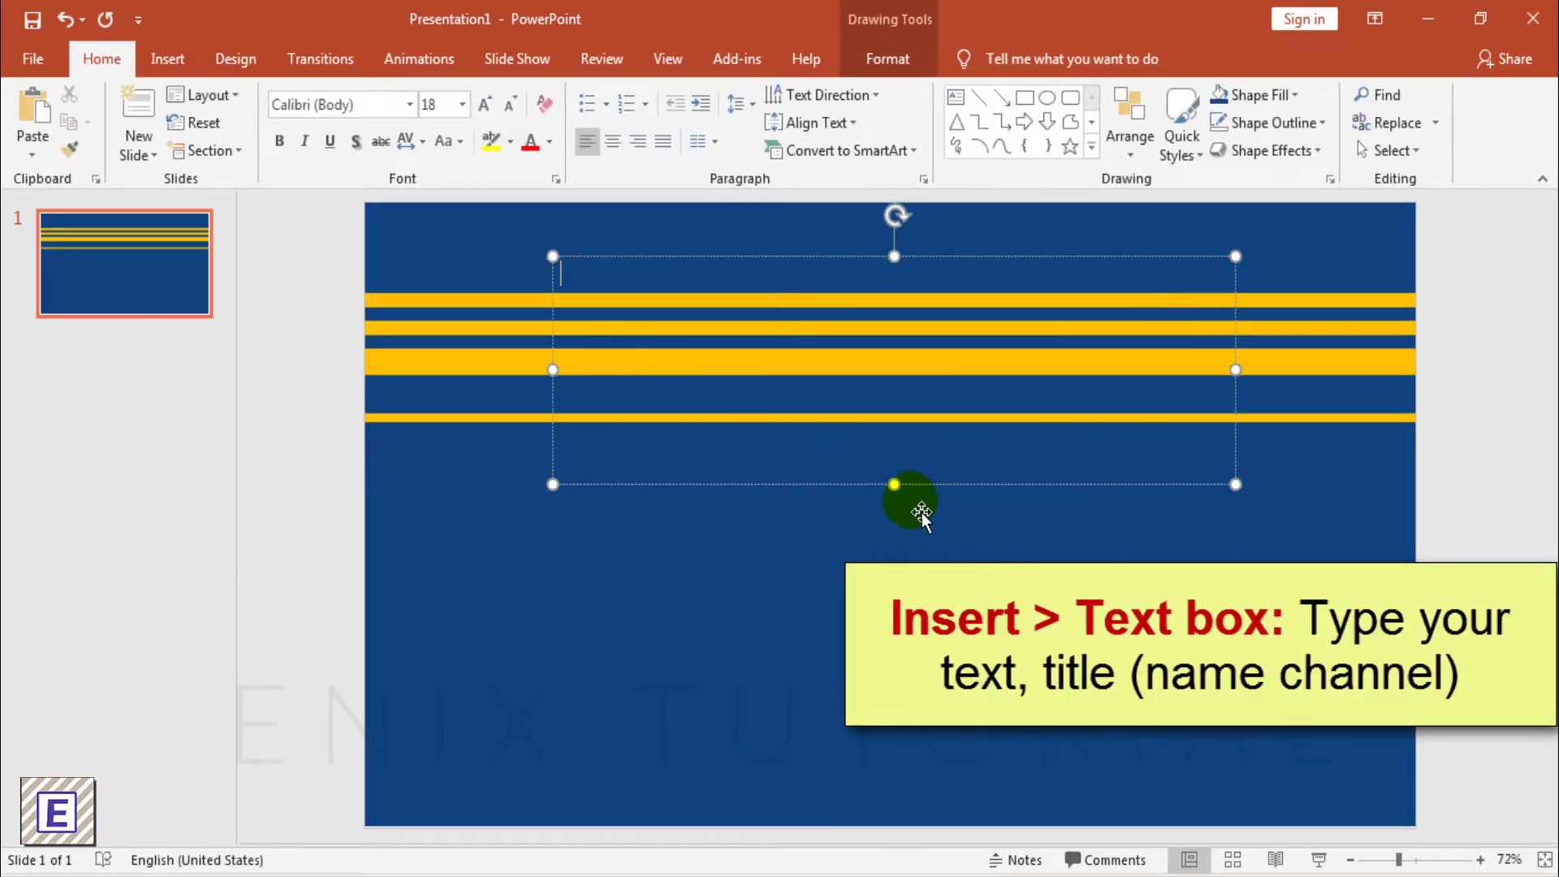
- Type 'your title' in white Arial Black at size 100
{"action": "left_click", "coordinate": [373, 114]}
{"action": "type", "text": "Arial Black"}
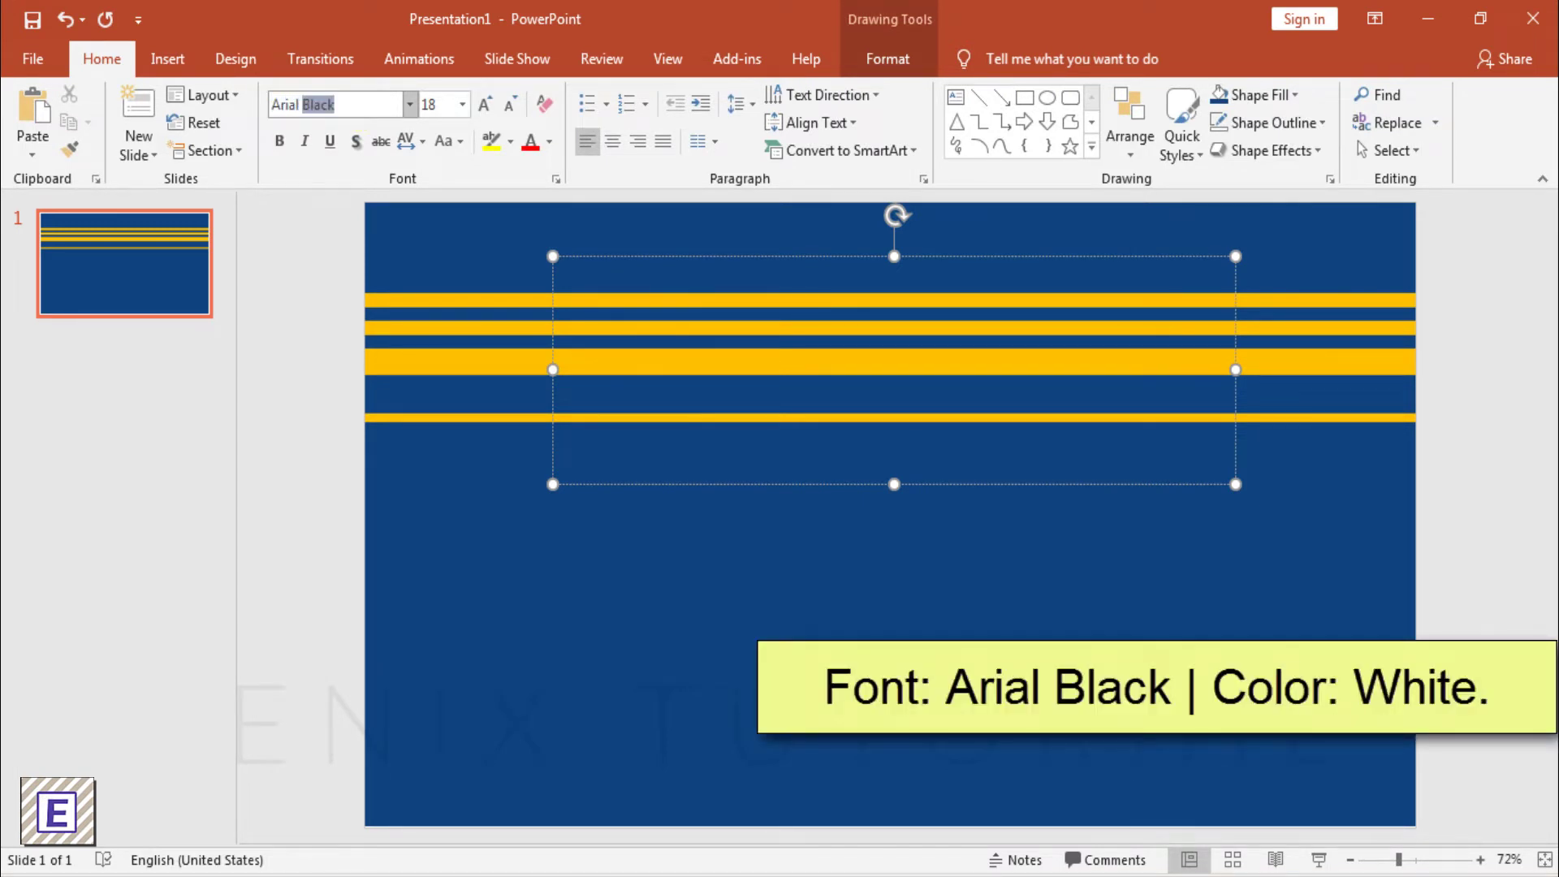
{"action": "key", "text": "Return"}
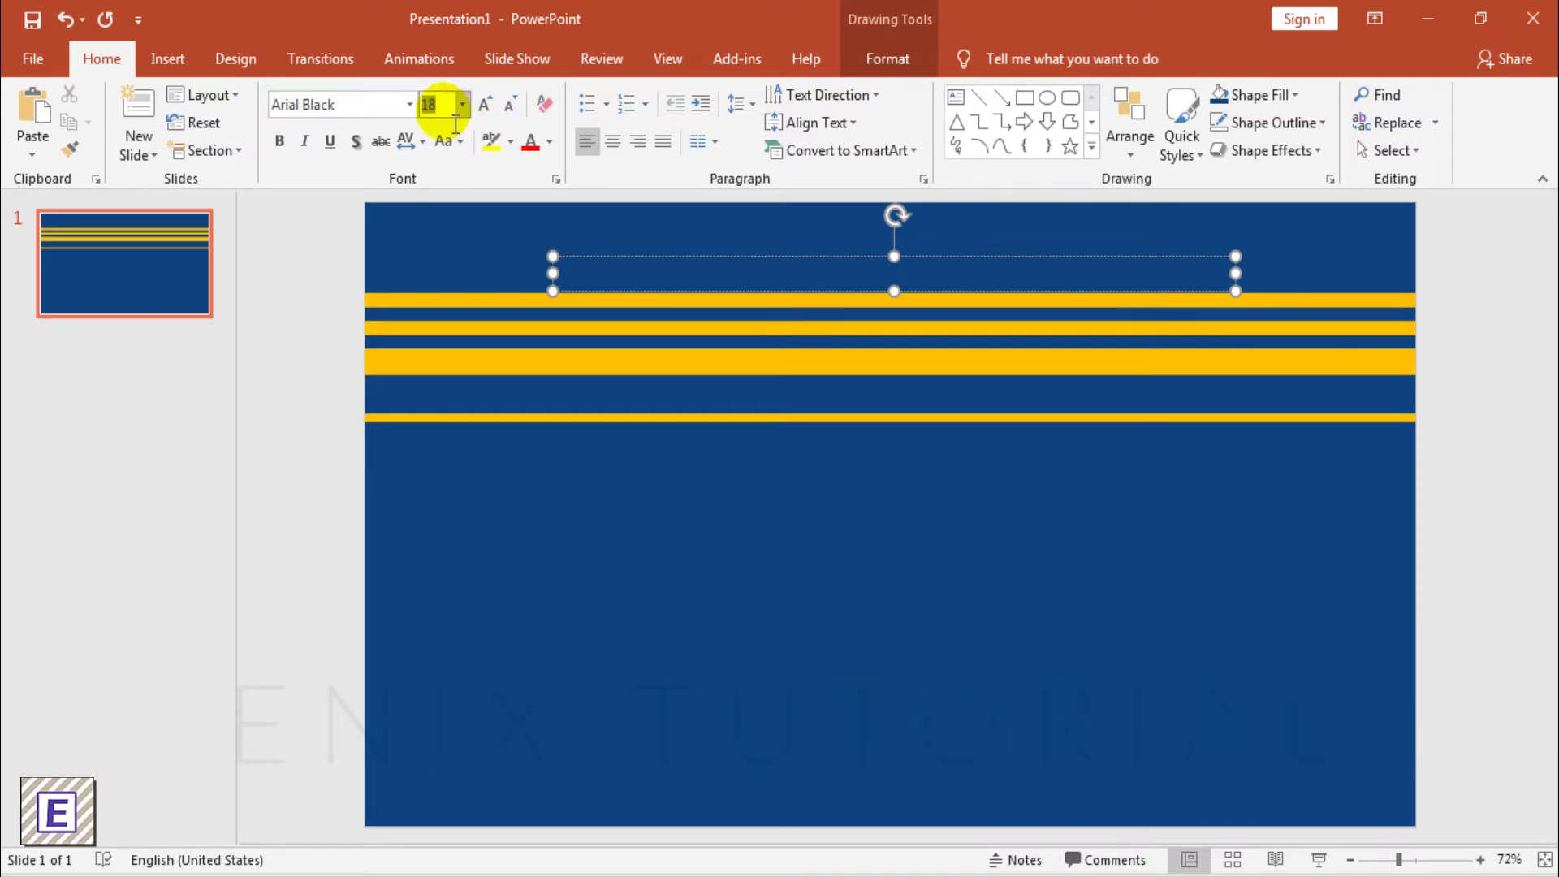
{"action": "type", "text": "10"}
{"action": "key", "text": "Return"}
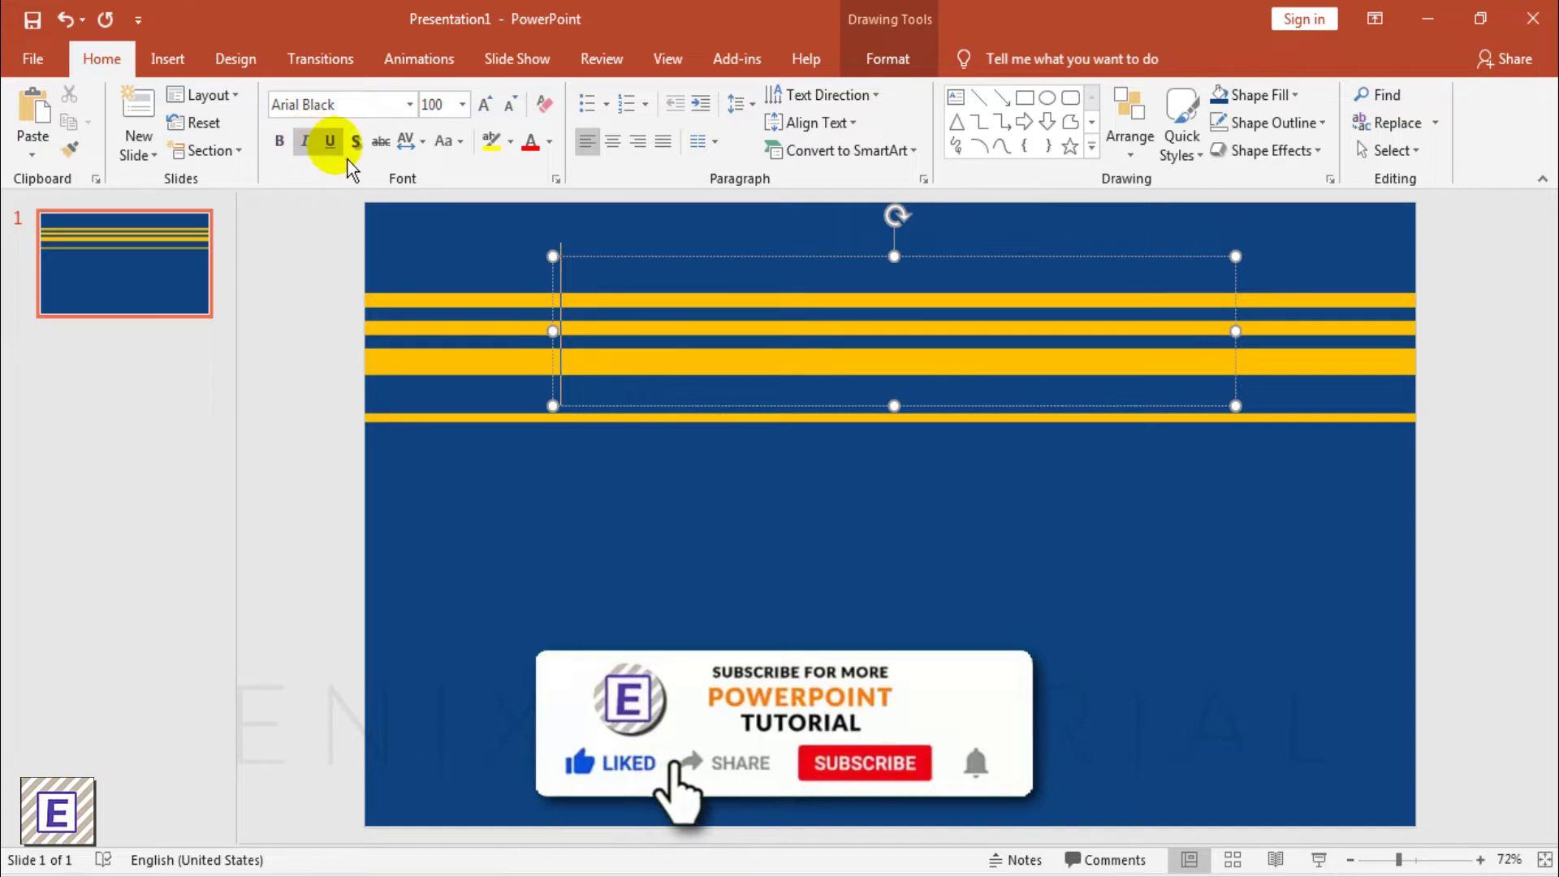
{"action": "left_click", "coordinate": [549, 144]}
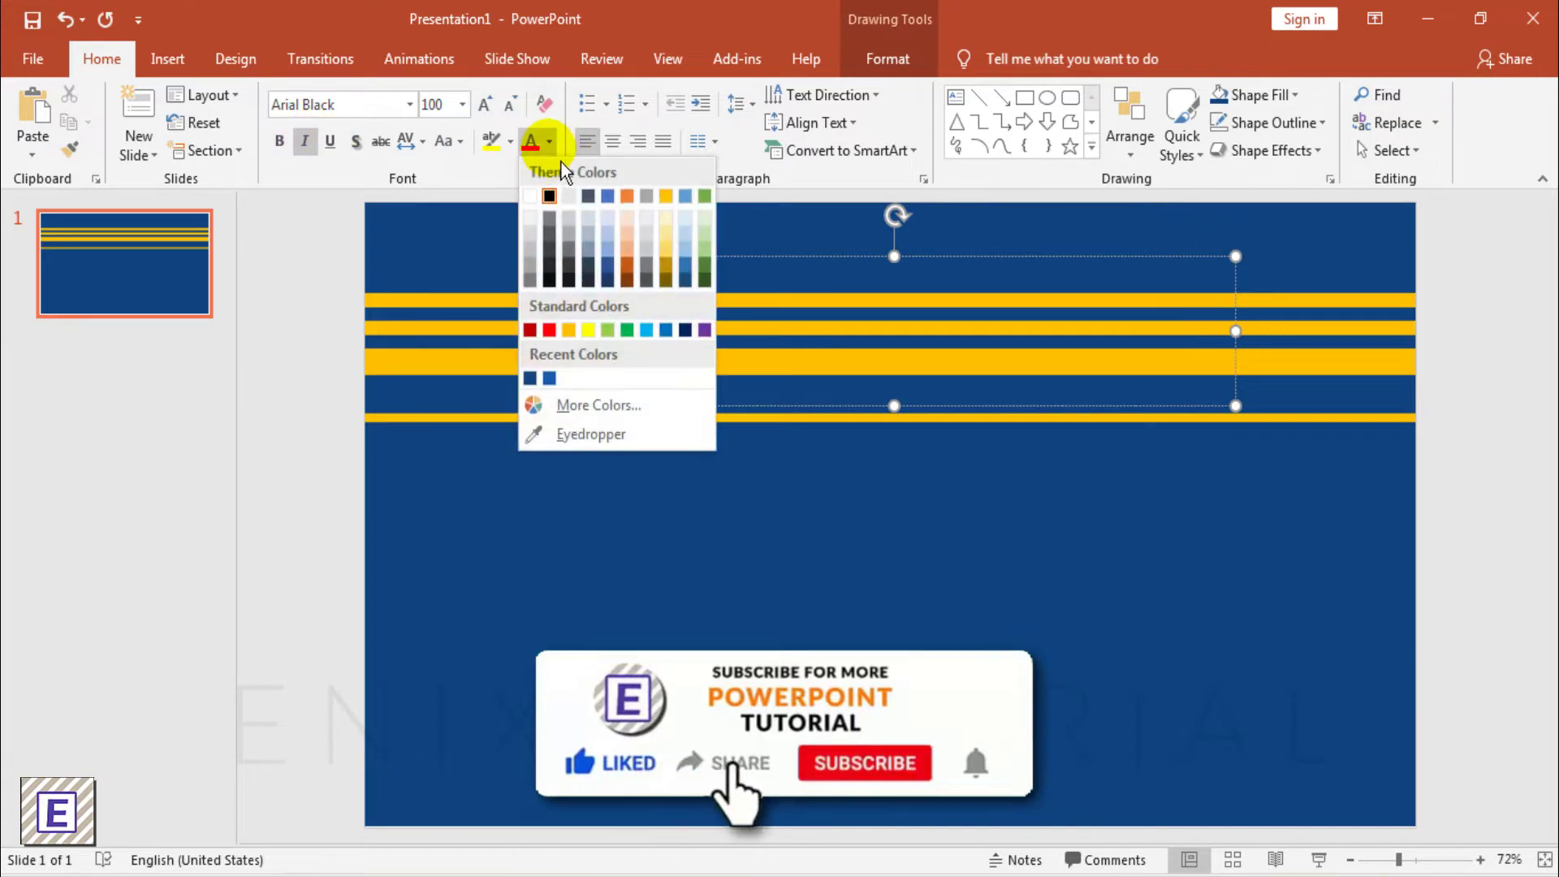
{"action": "left_click", "coordinate": [530, 195]}
{"action": "type", "text": "y"}
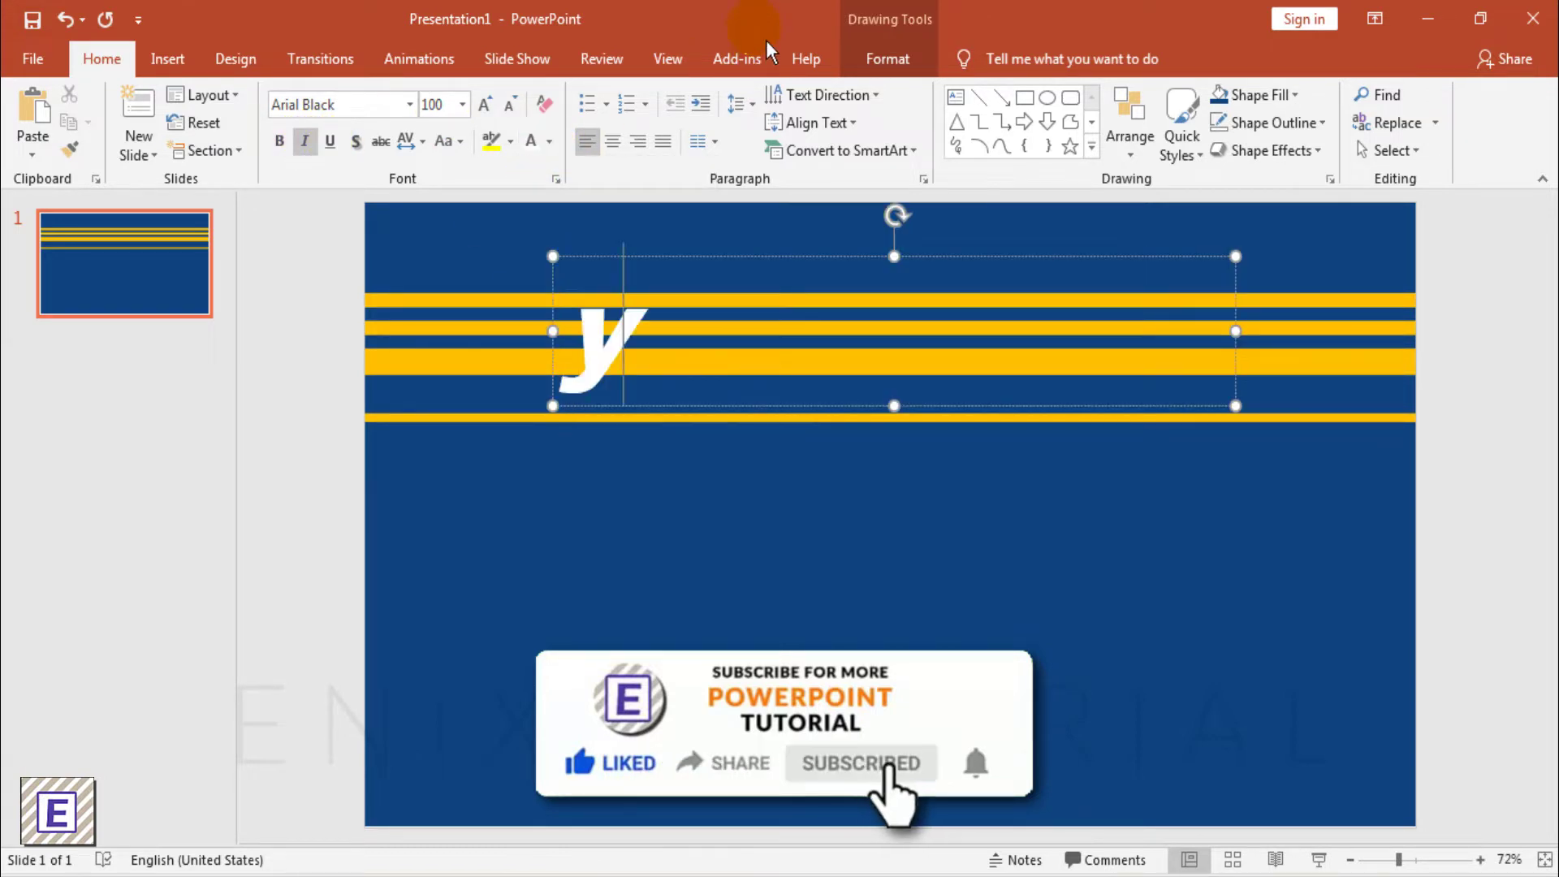
{"action": "type", "text": "our title"}
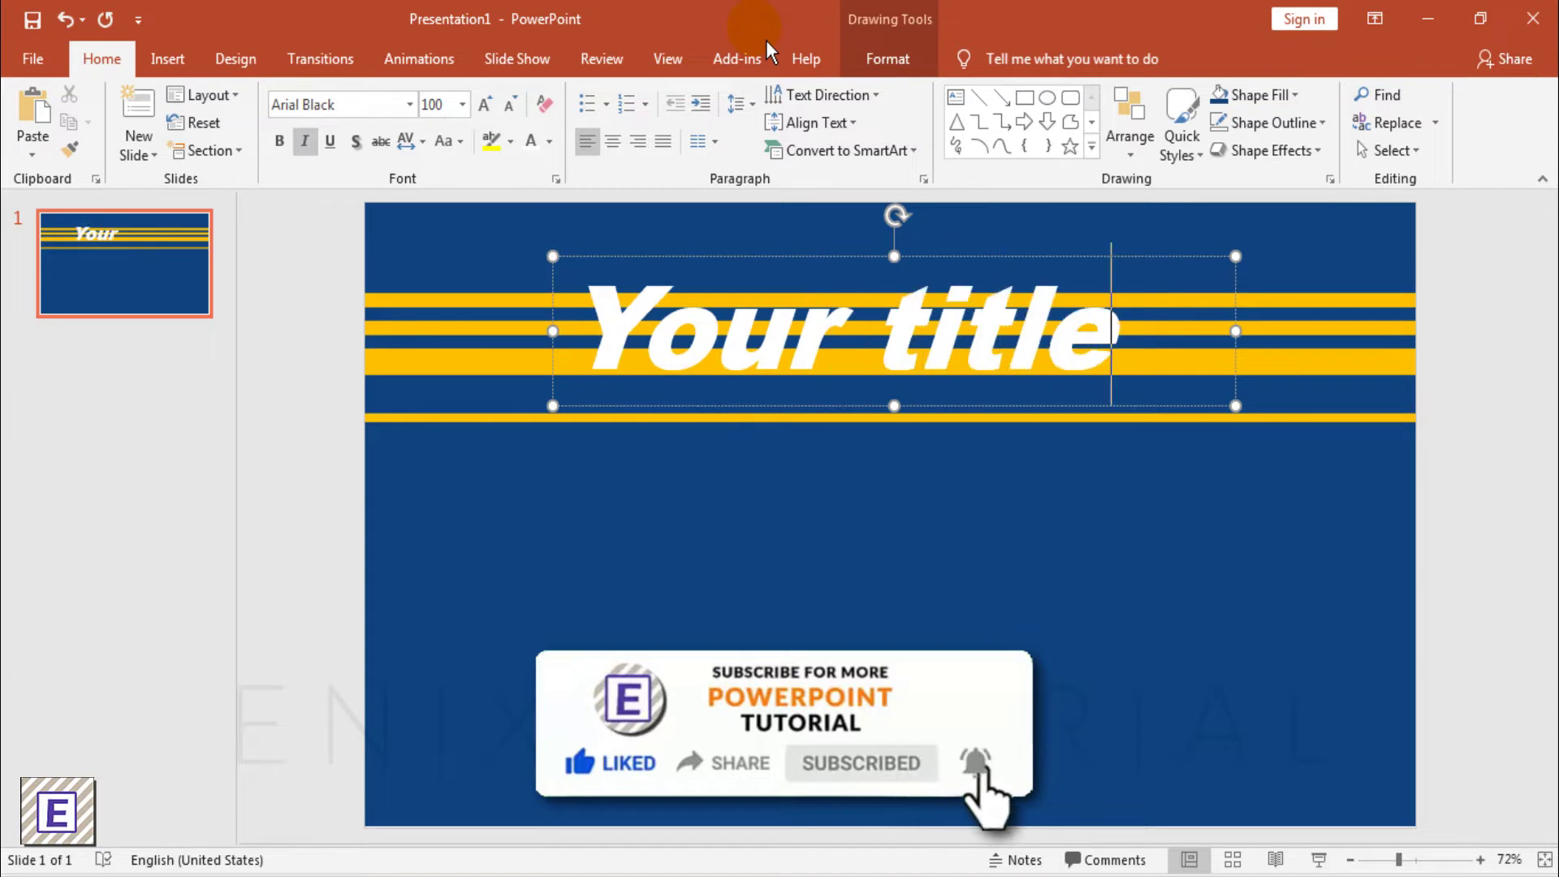
- Change the title text to UPPERCASE, then widen and shift its box
{"action": "key", "text": "ctrl+a"}
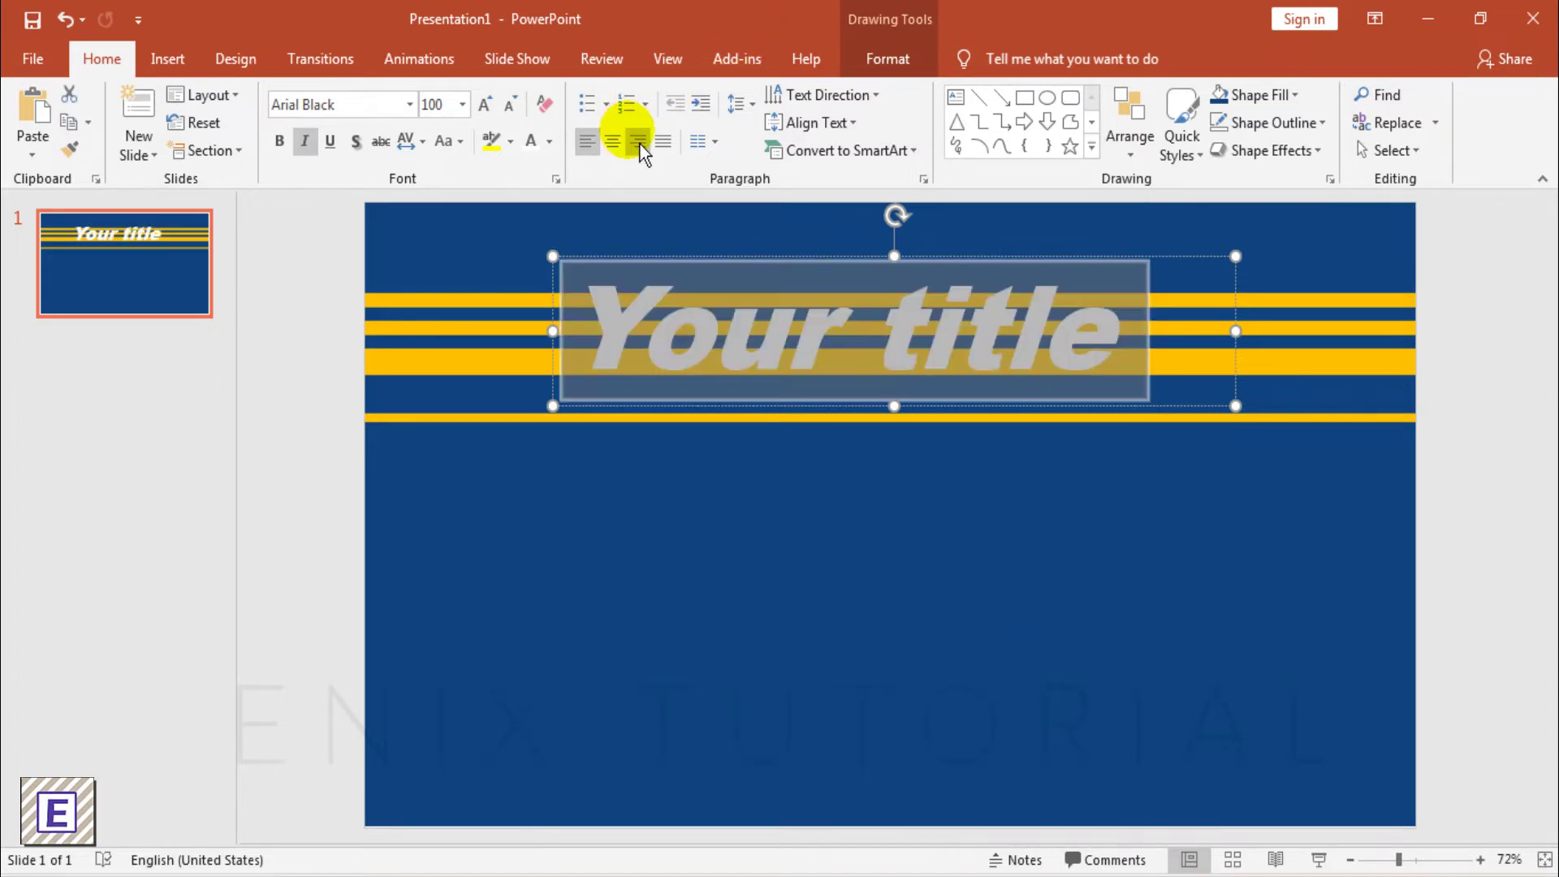
{"action": "left_click", "coordinate": [448, 142]}
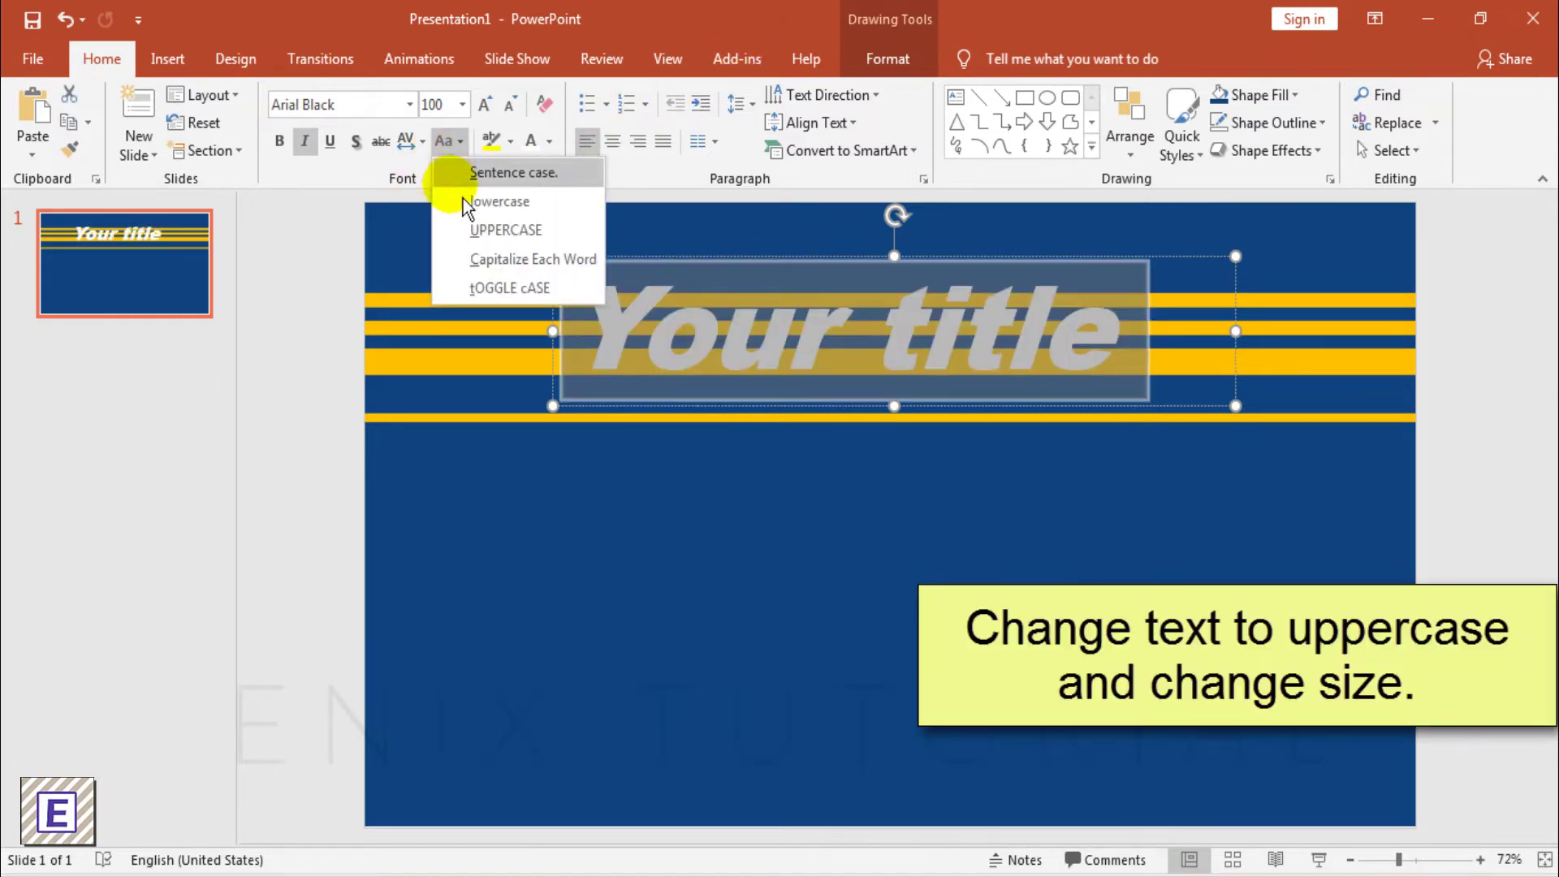
{"action": "left_click", "coordinate": [473, 235]}
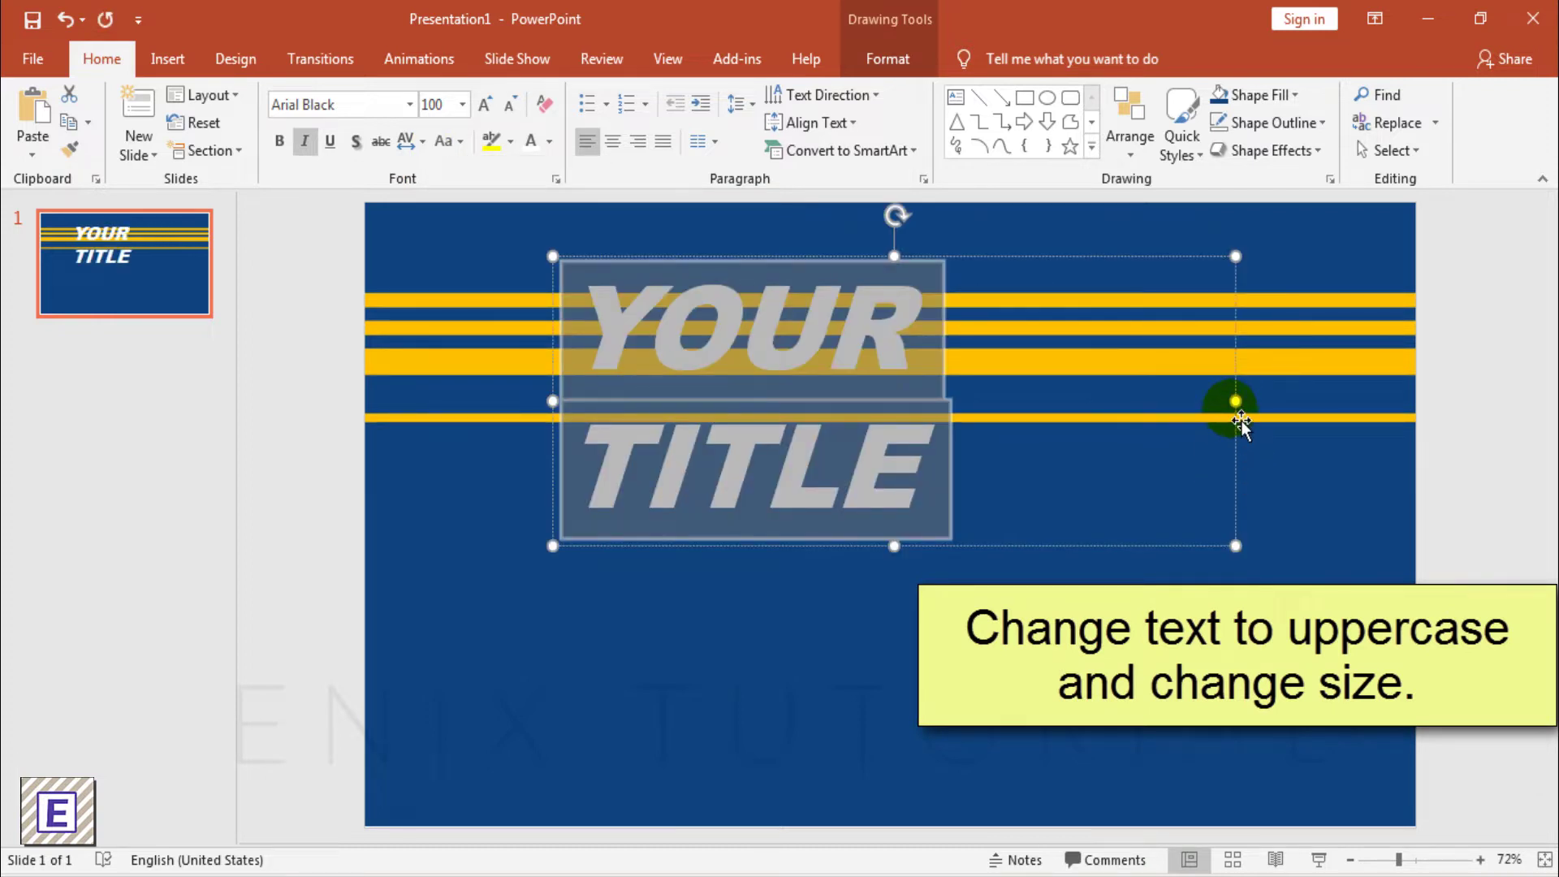
{"action": "left_click_drag", "start_coordinate": [1235, 400], "coordinate": [1372, 400]}
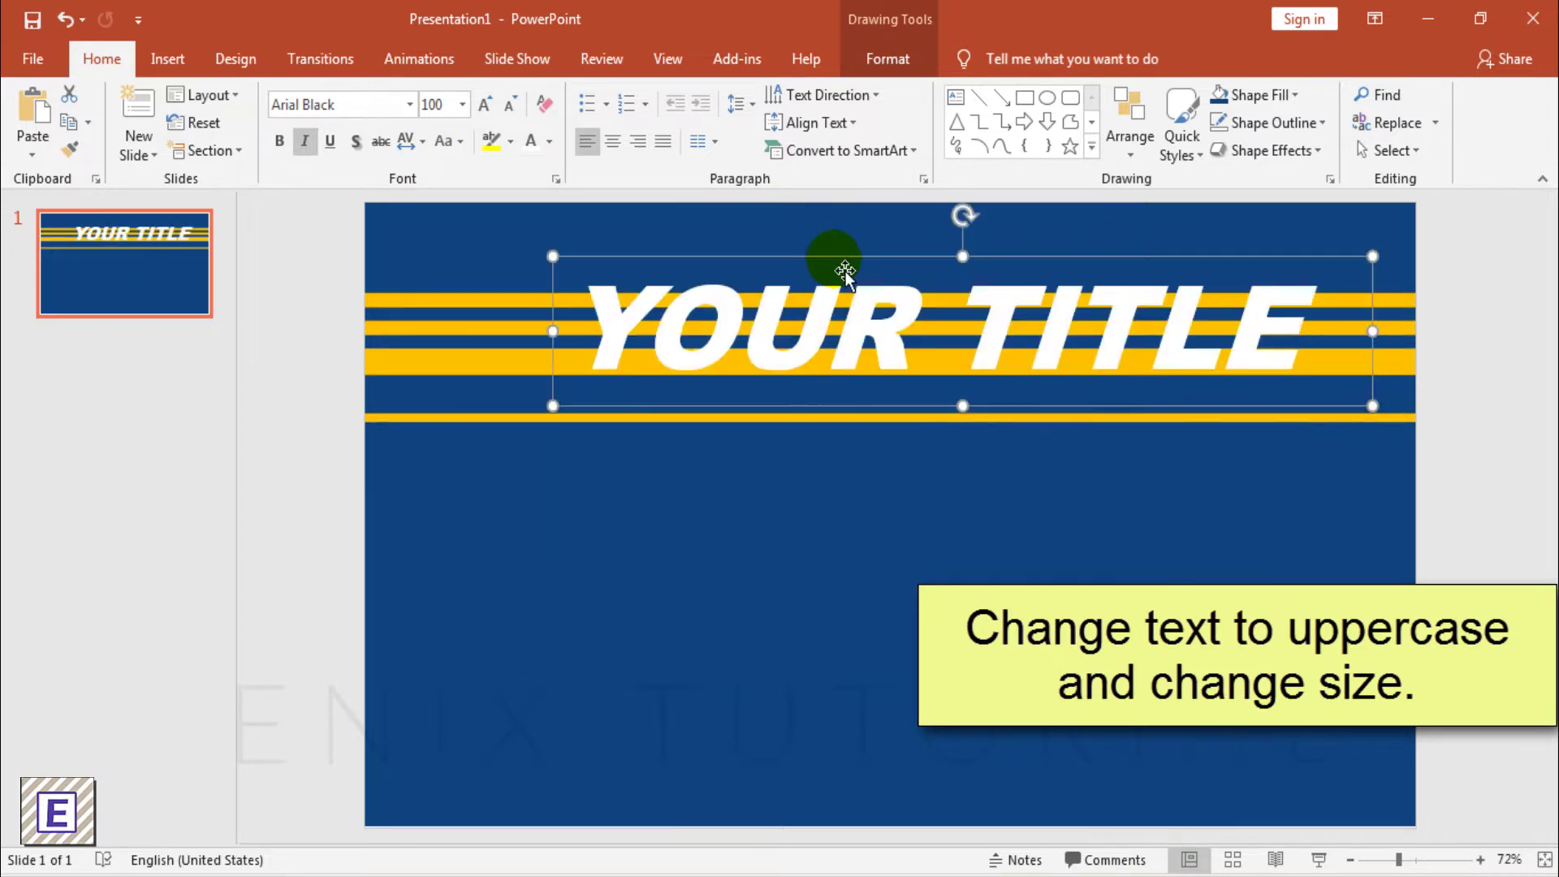
{"action": "left_click_drag", "start_coordinate": [844, 272], "coordinate": [812, 287]}
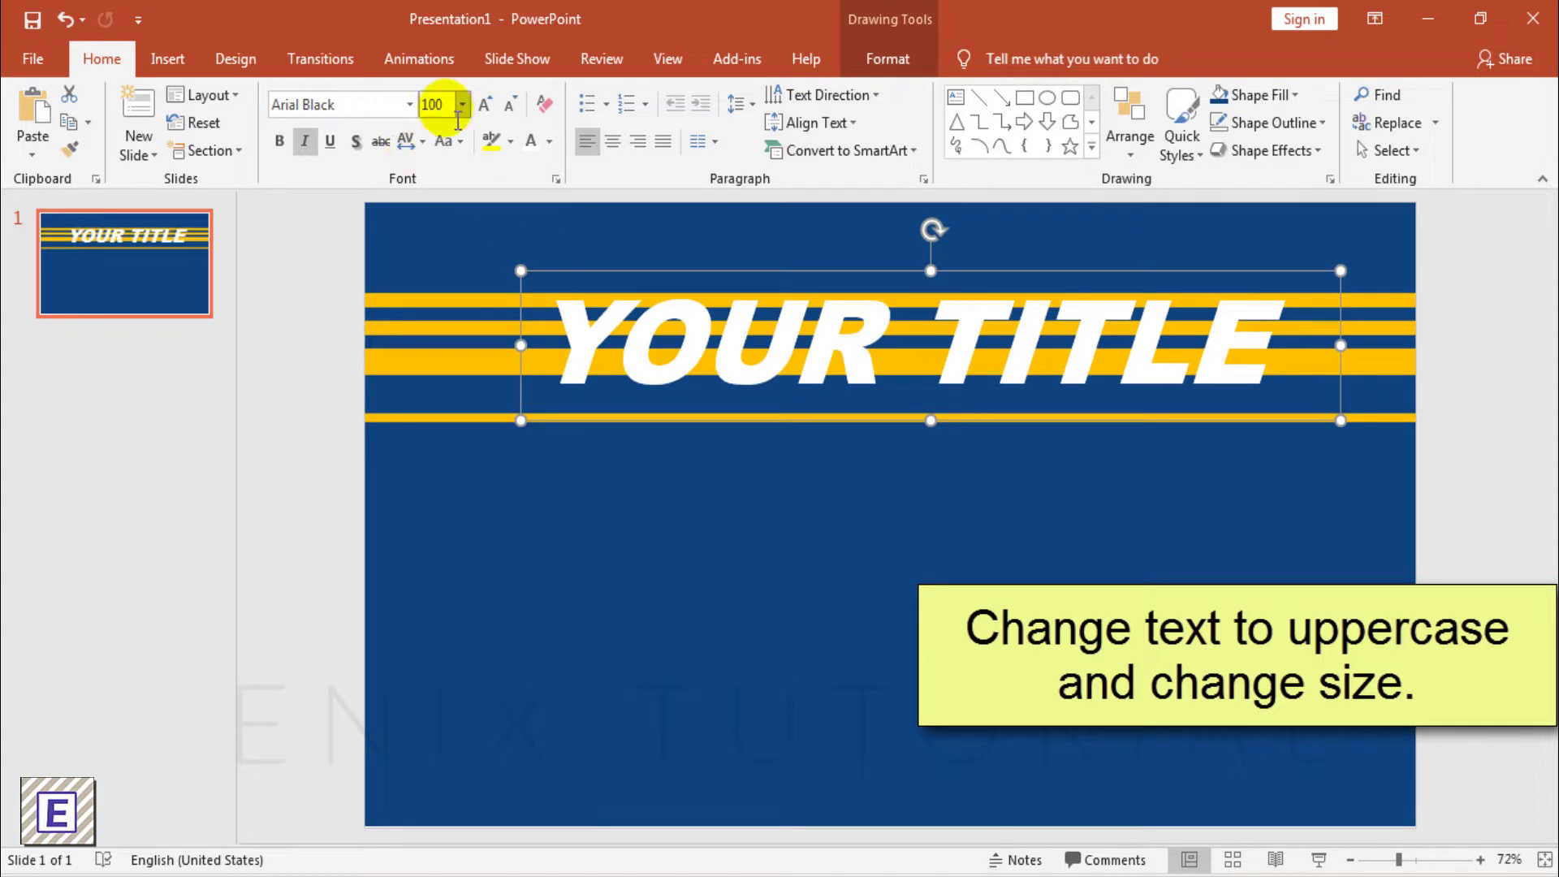
- Enlarge YOUR TITLE to size 120 and fit it on one line over the stripes
{"action": "type", "text": "12"}
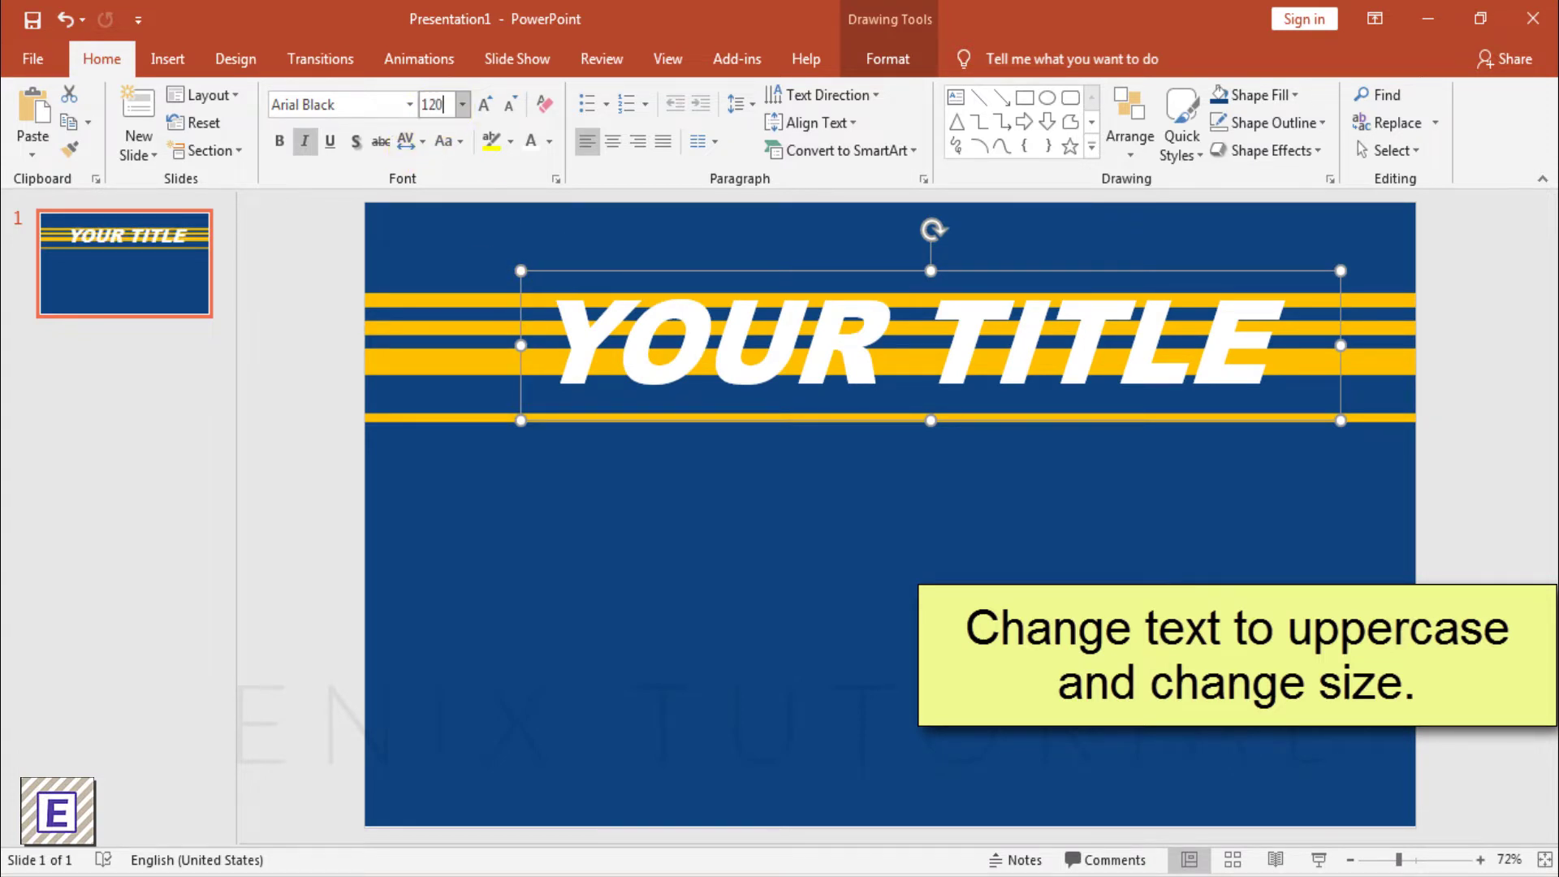
{"action": "key", "text": "Return"}
{"action": "left_click_drag", "start_coordinate": [1340, 442], "coordinate": [1426, 463]}
{"action": "left_click_drag", "start_coordinate": [842, 271], "coordinate": [725, 296]}
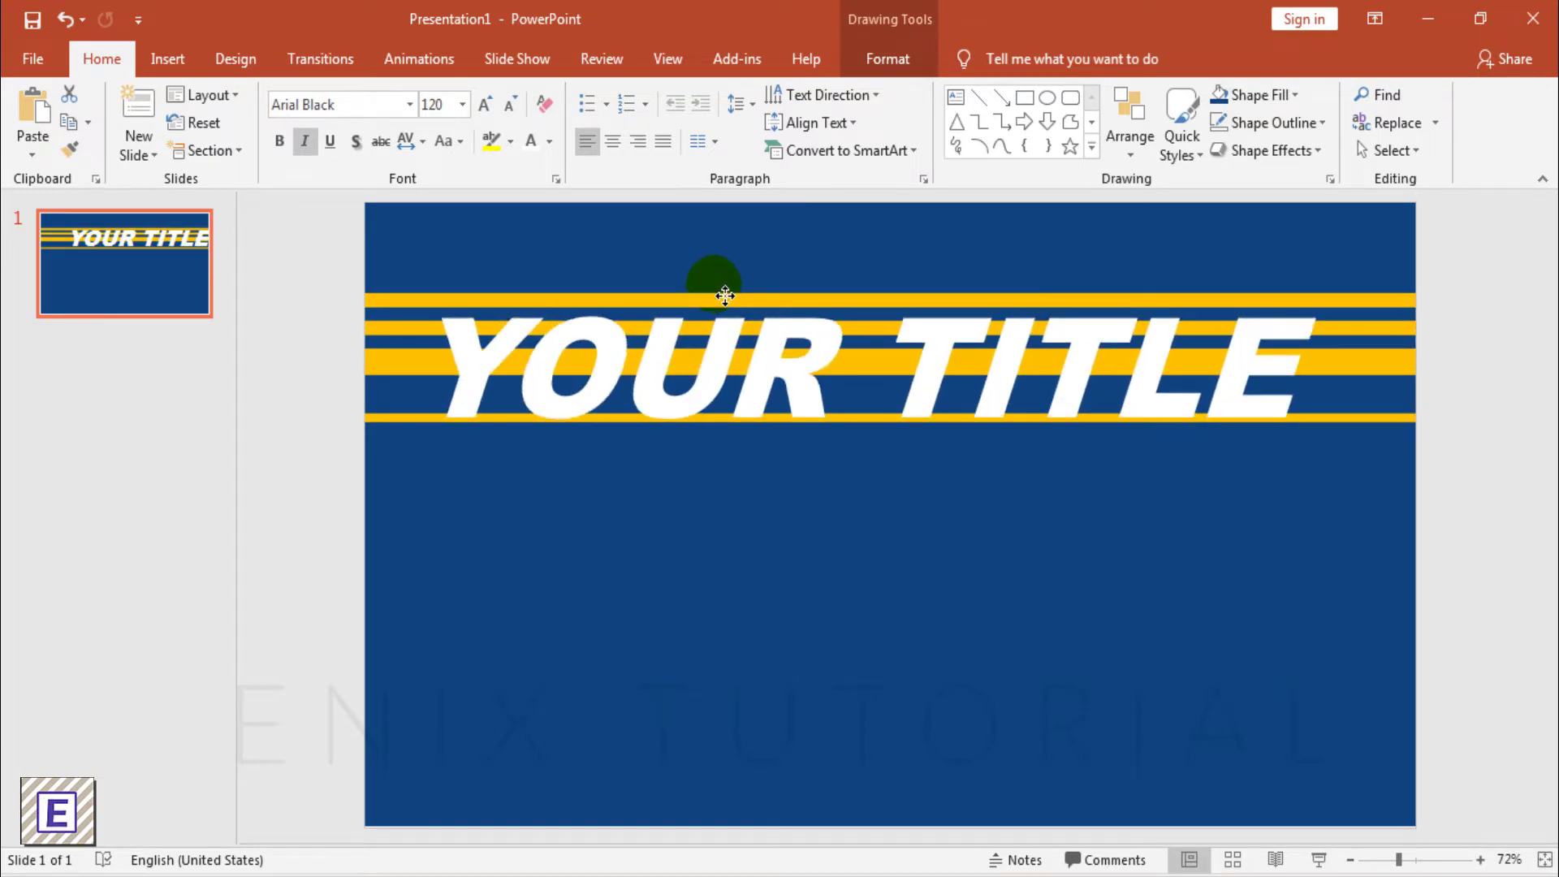
{"action": "left_click_drag", "start_coordinate": [725, 296], "coordinate": [725, 300]}
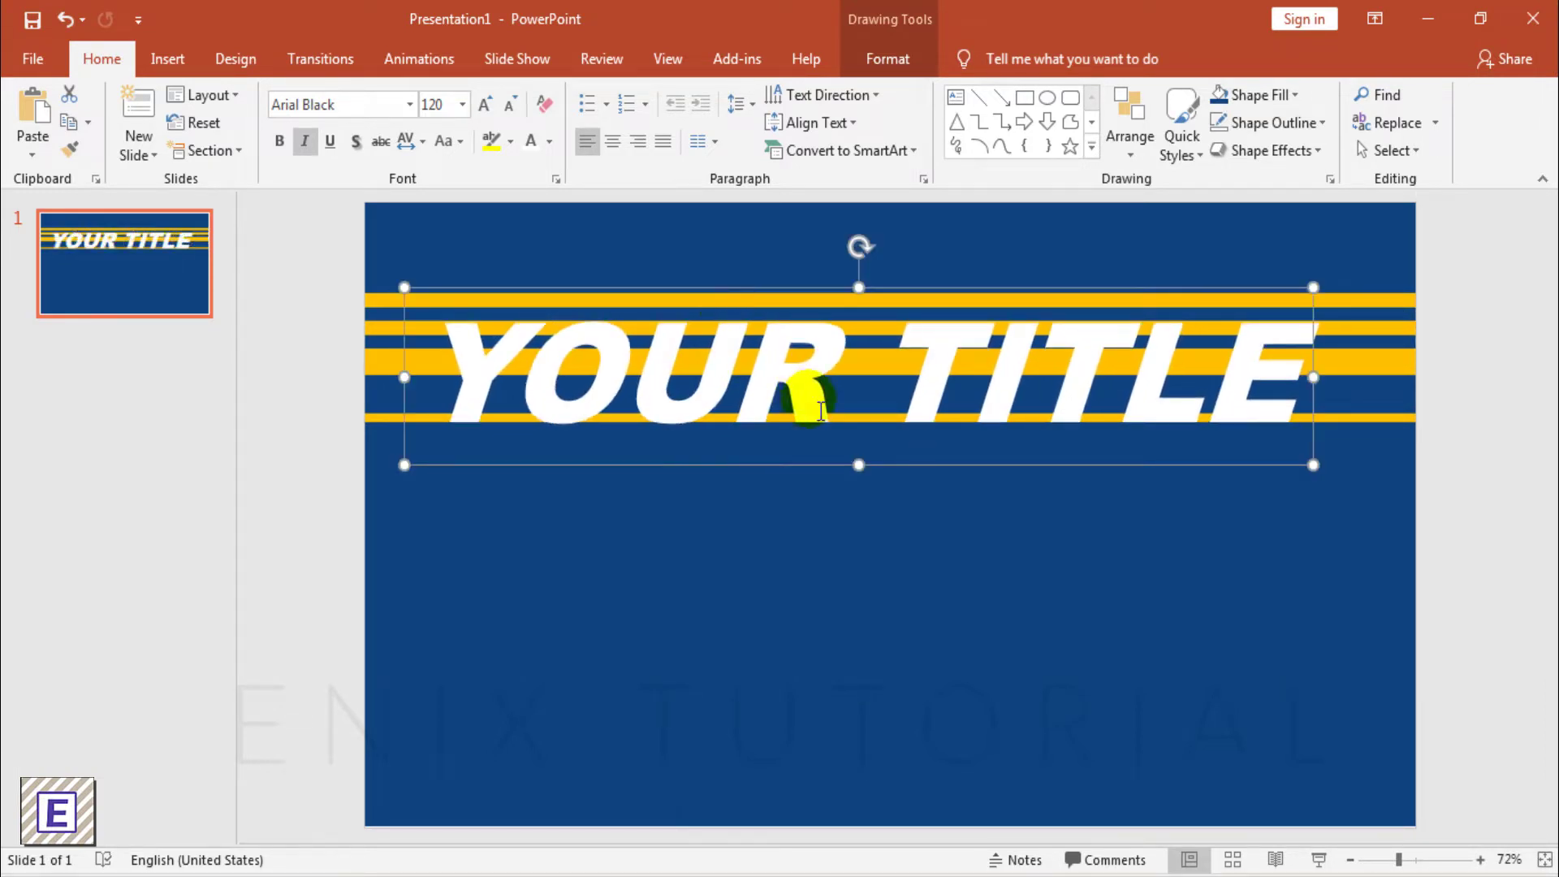
- Intersect the striped background picture with the title box to leave striped YOUR TITLE lettering
{"action": "left_click", "coordinate": [1384, 324]}
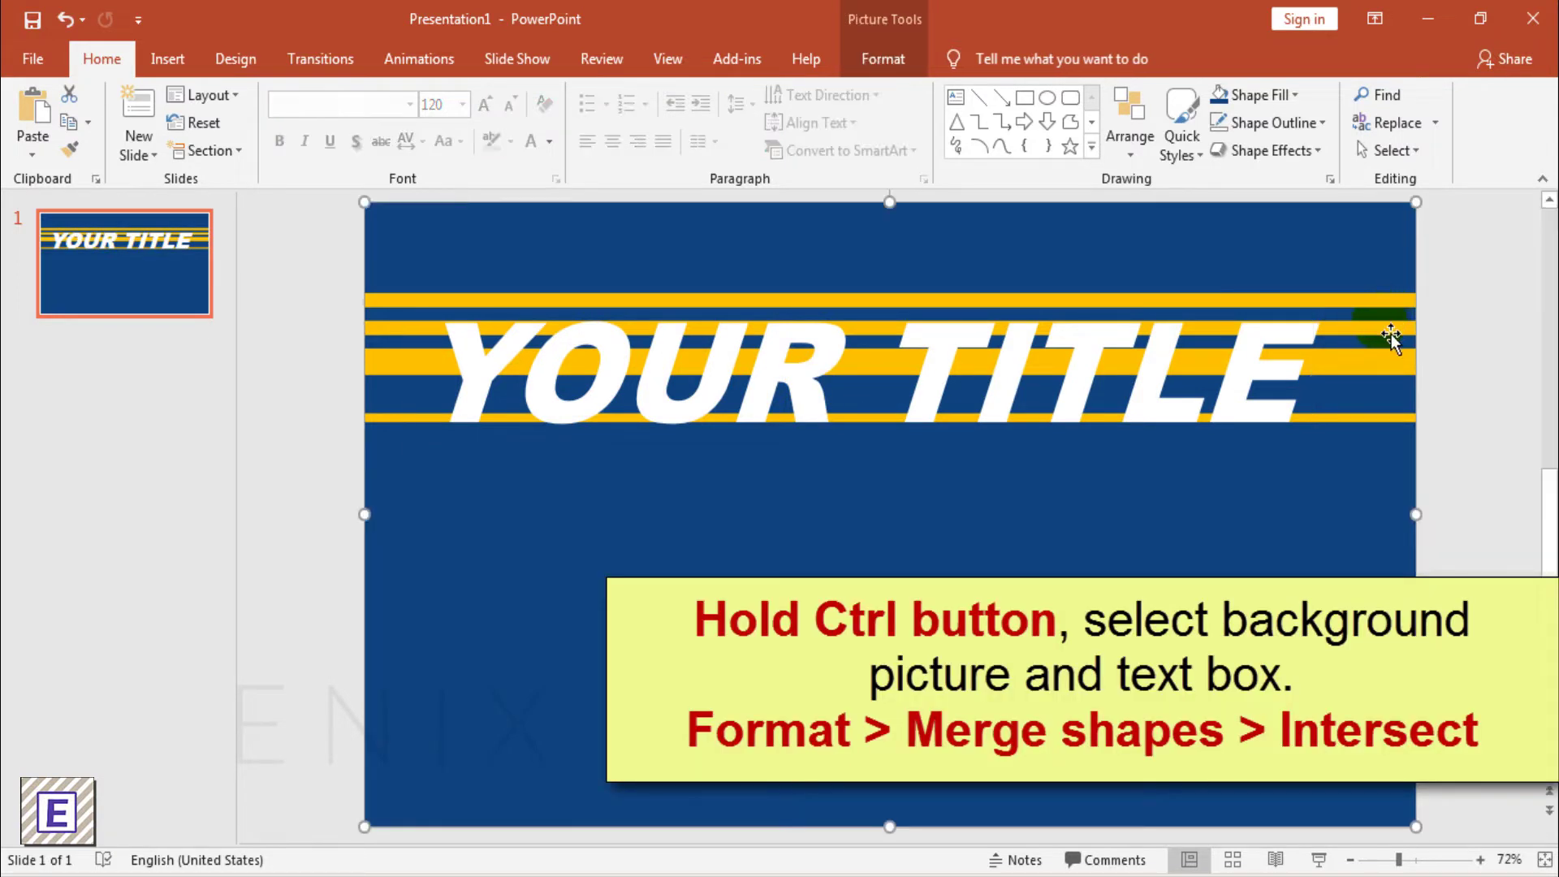
{"action": "left_click", "coordinate": [860, 371], "text": "ctrl"}
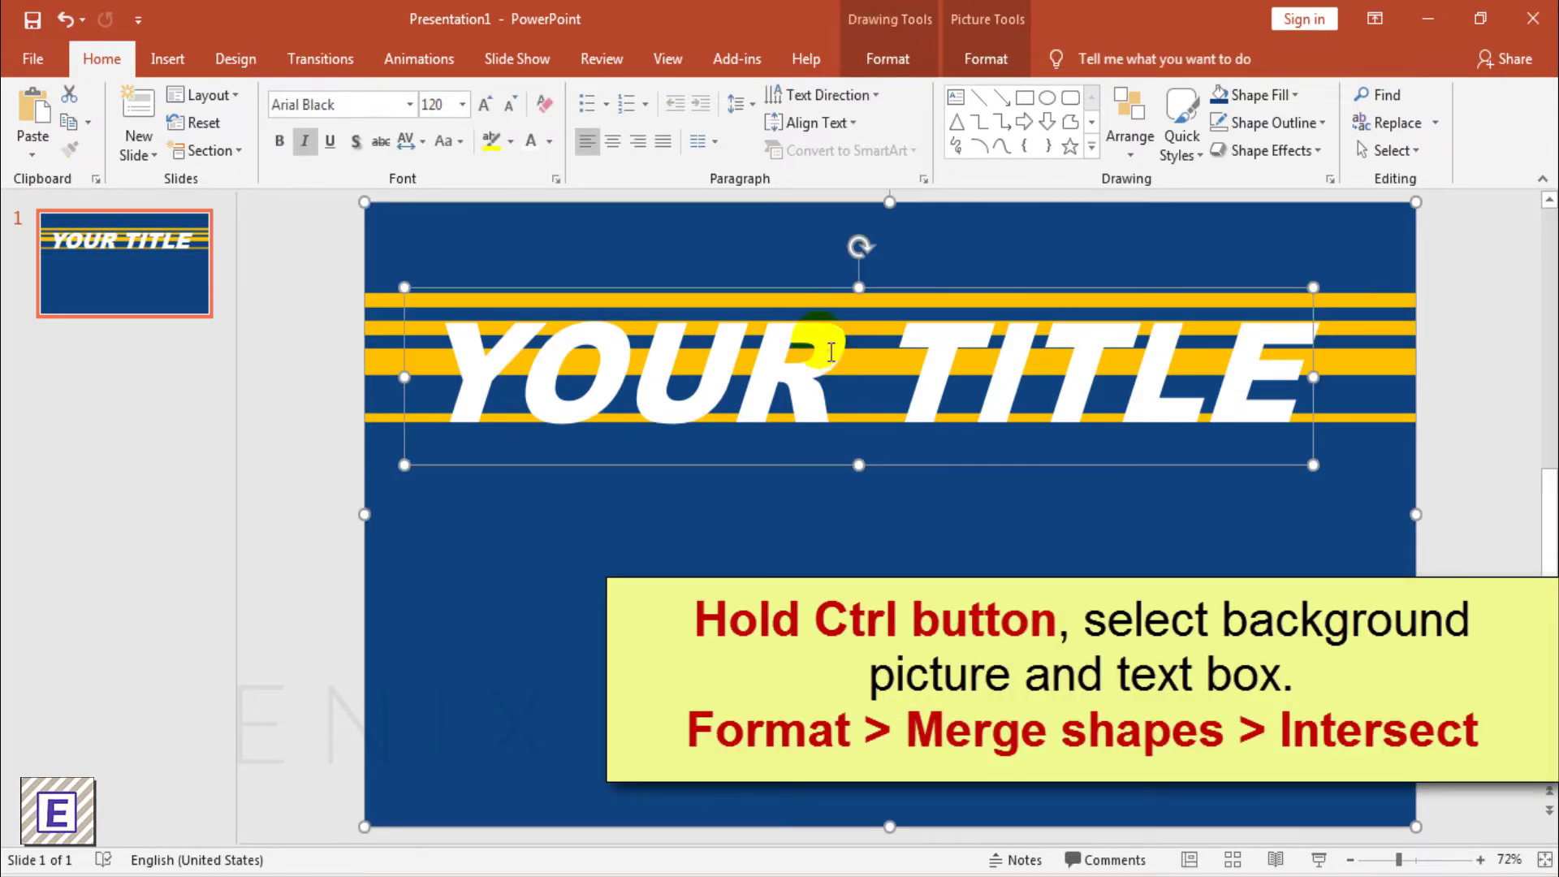
{"action": "left_click", "coordinate": [885, 59]}
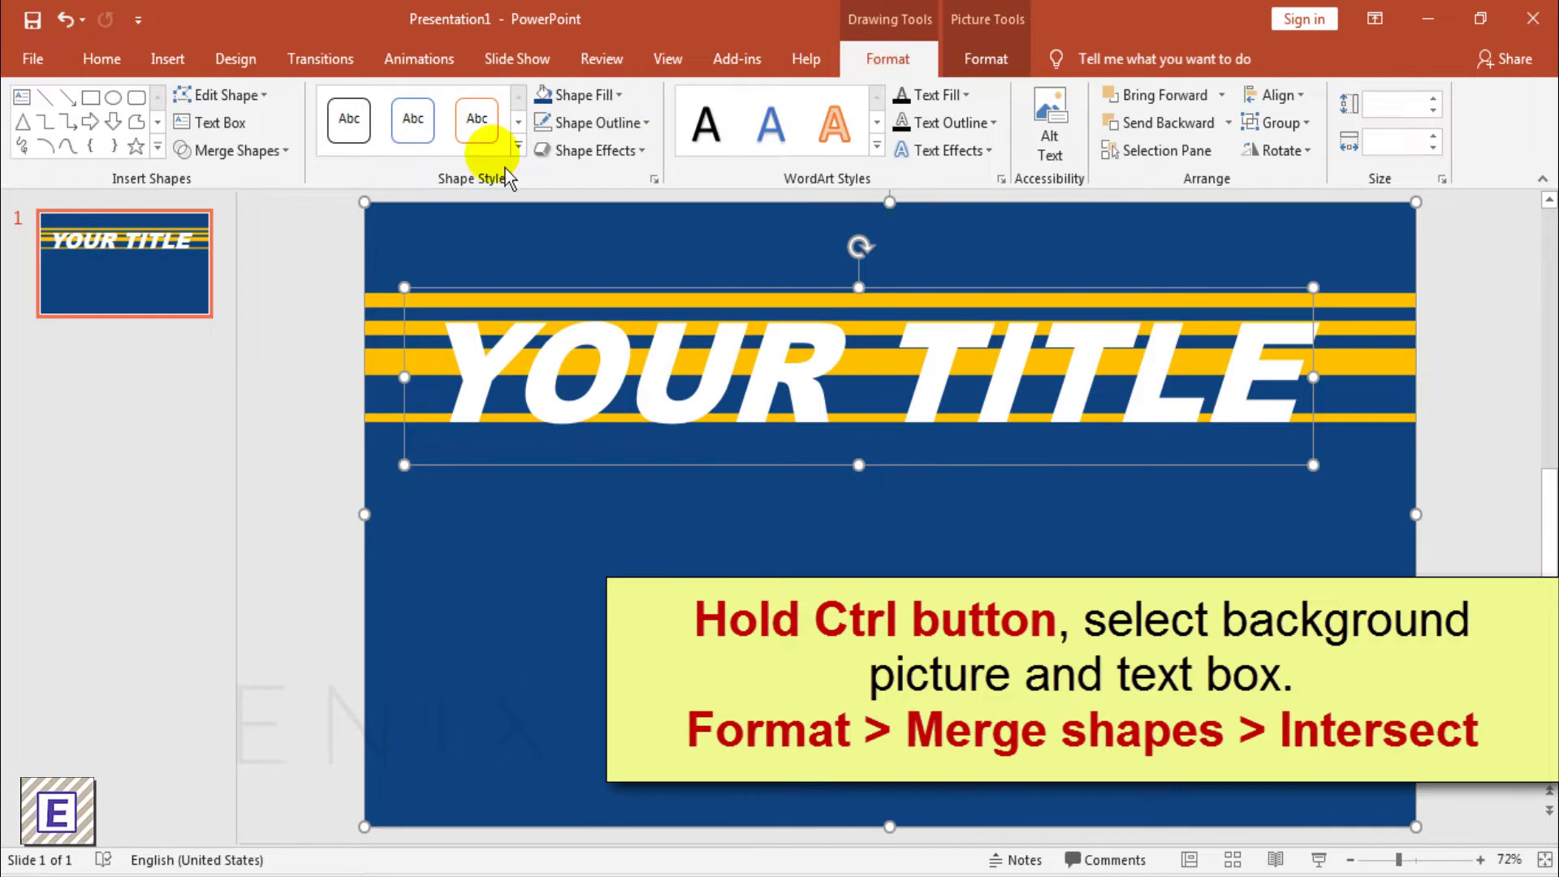
{"action": "left_click", "coordinate": [258, 153]}
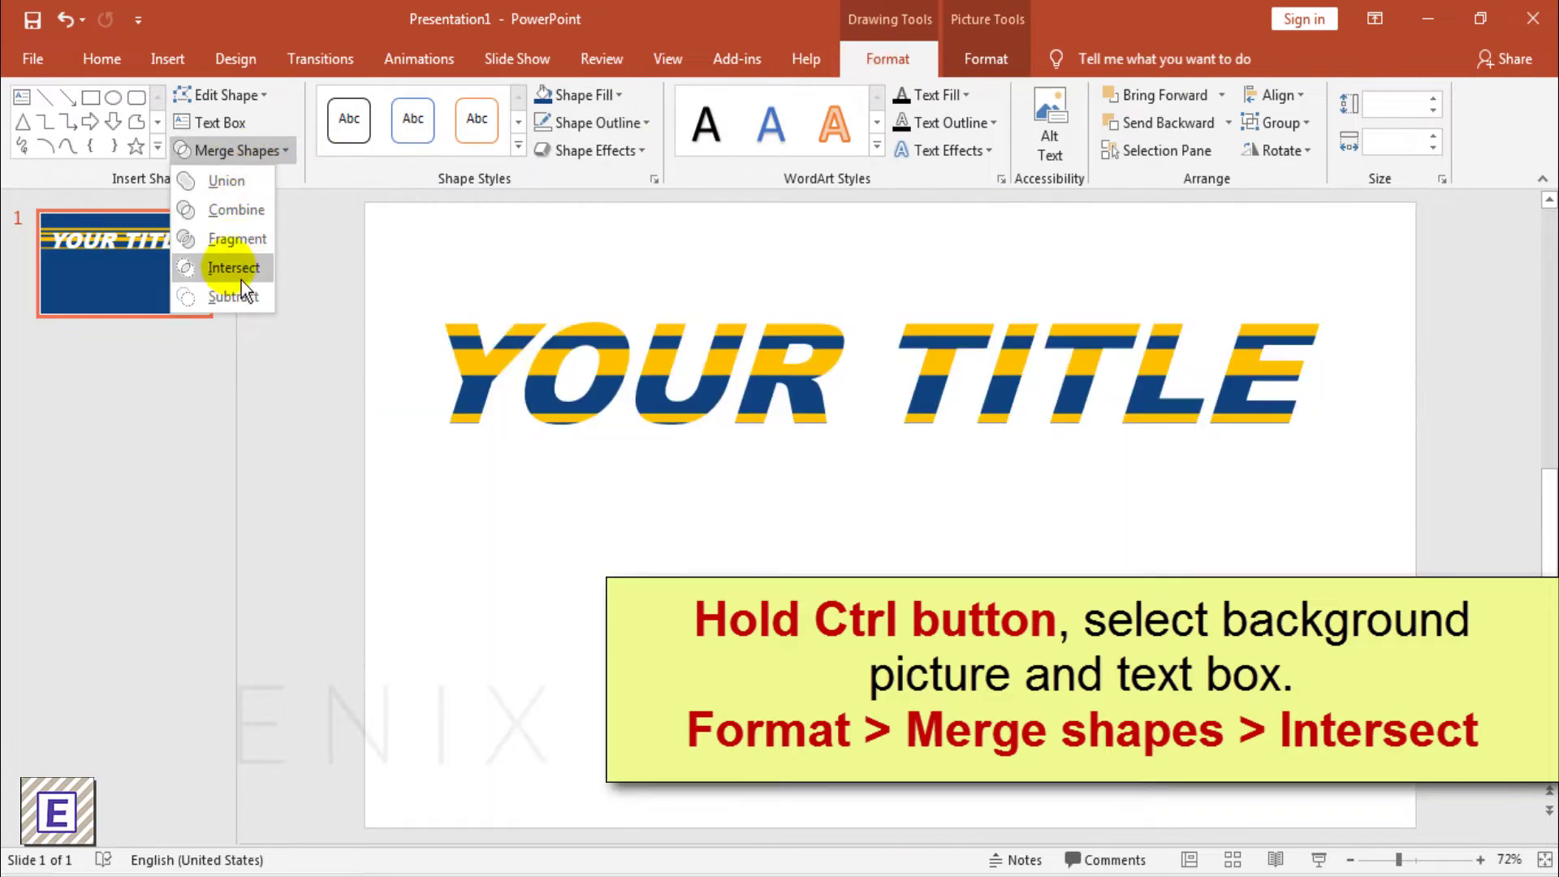
{"action": "left_click", "coordinate": [241, 279]}
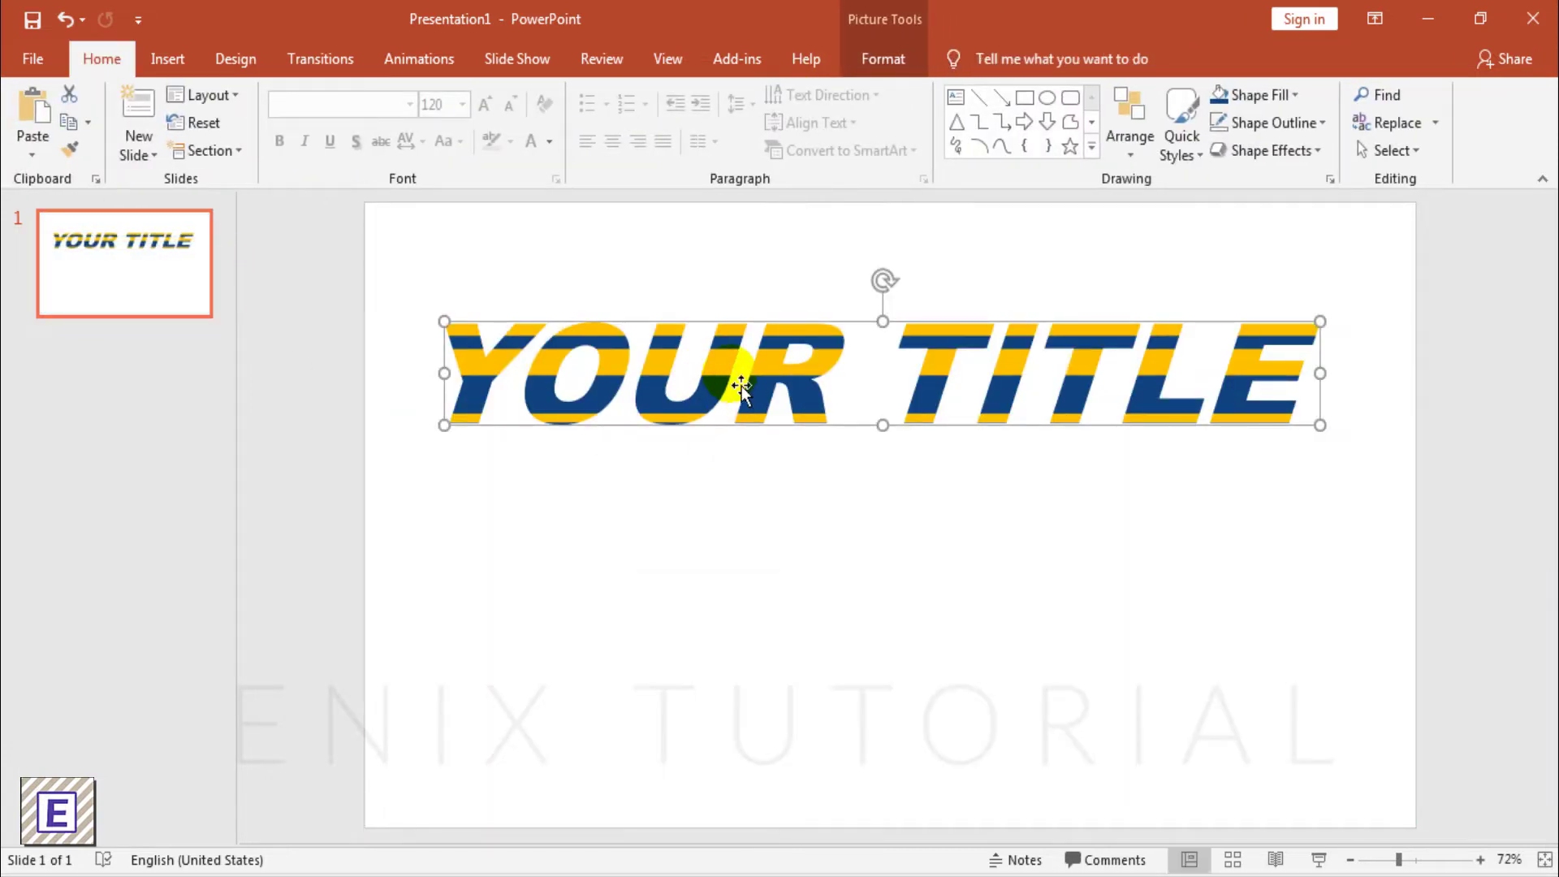
{"action": "left_click", "coordinate": [817, 508]}
- Fill the slide background with solid dark blue through Format Background
{"action": "right_click", "coordinate": [841, 471]}
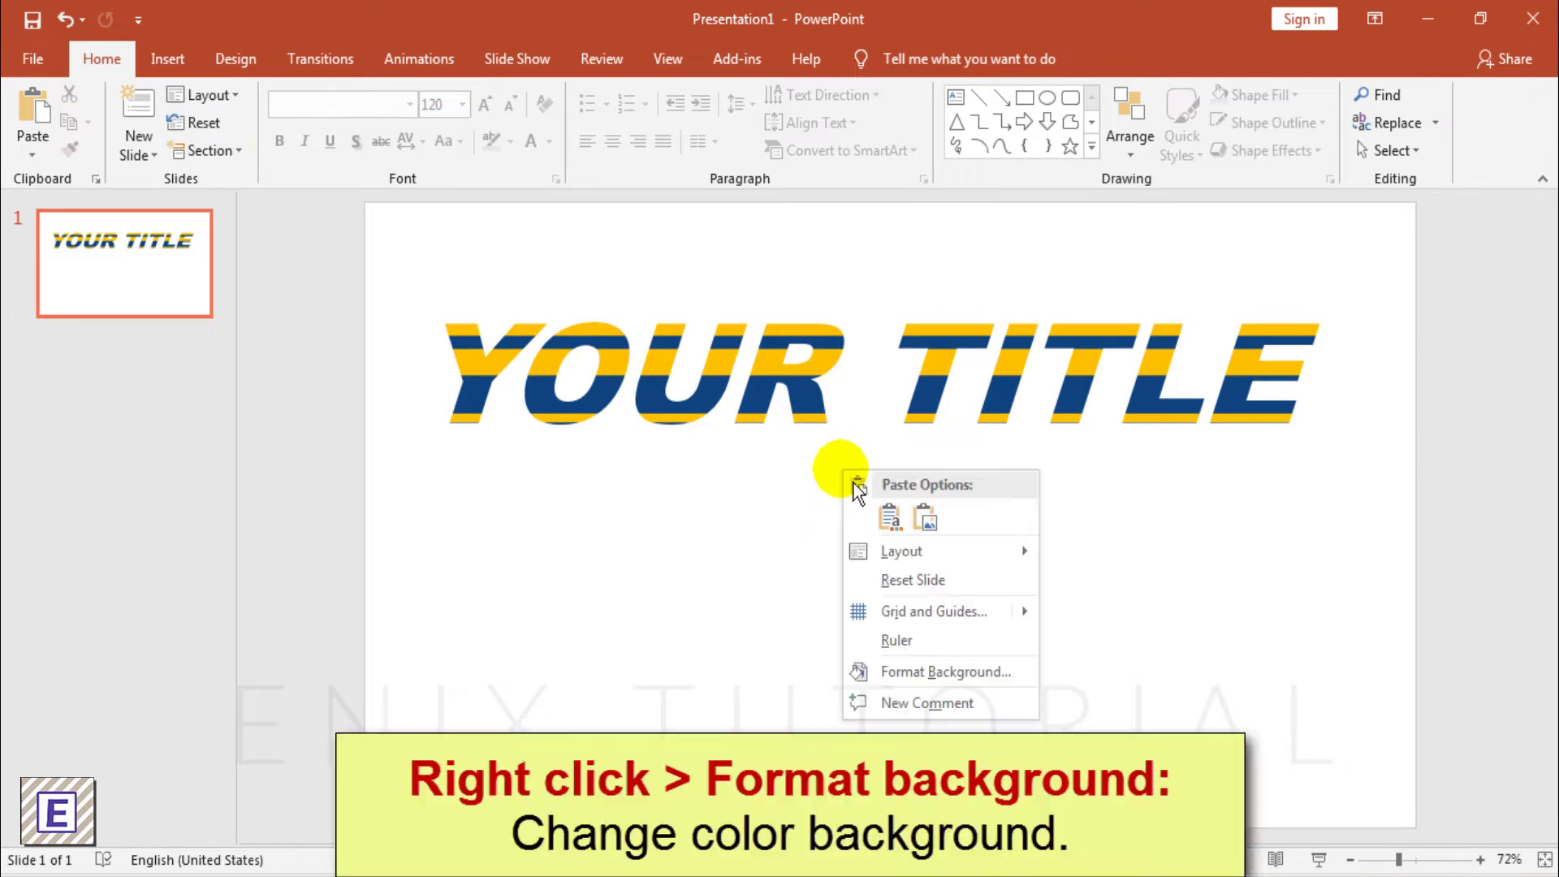
{"action": "left_click", "coordinate": [902, 672]}
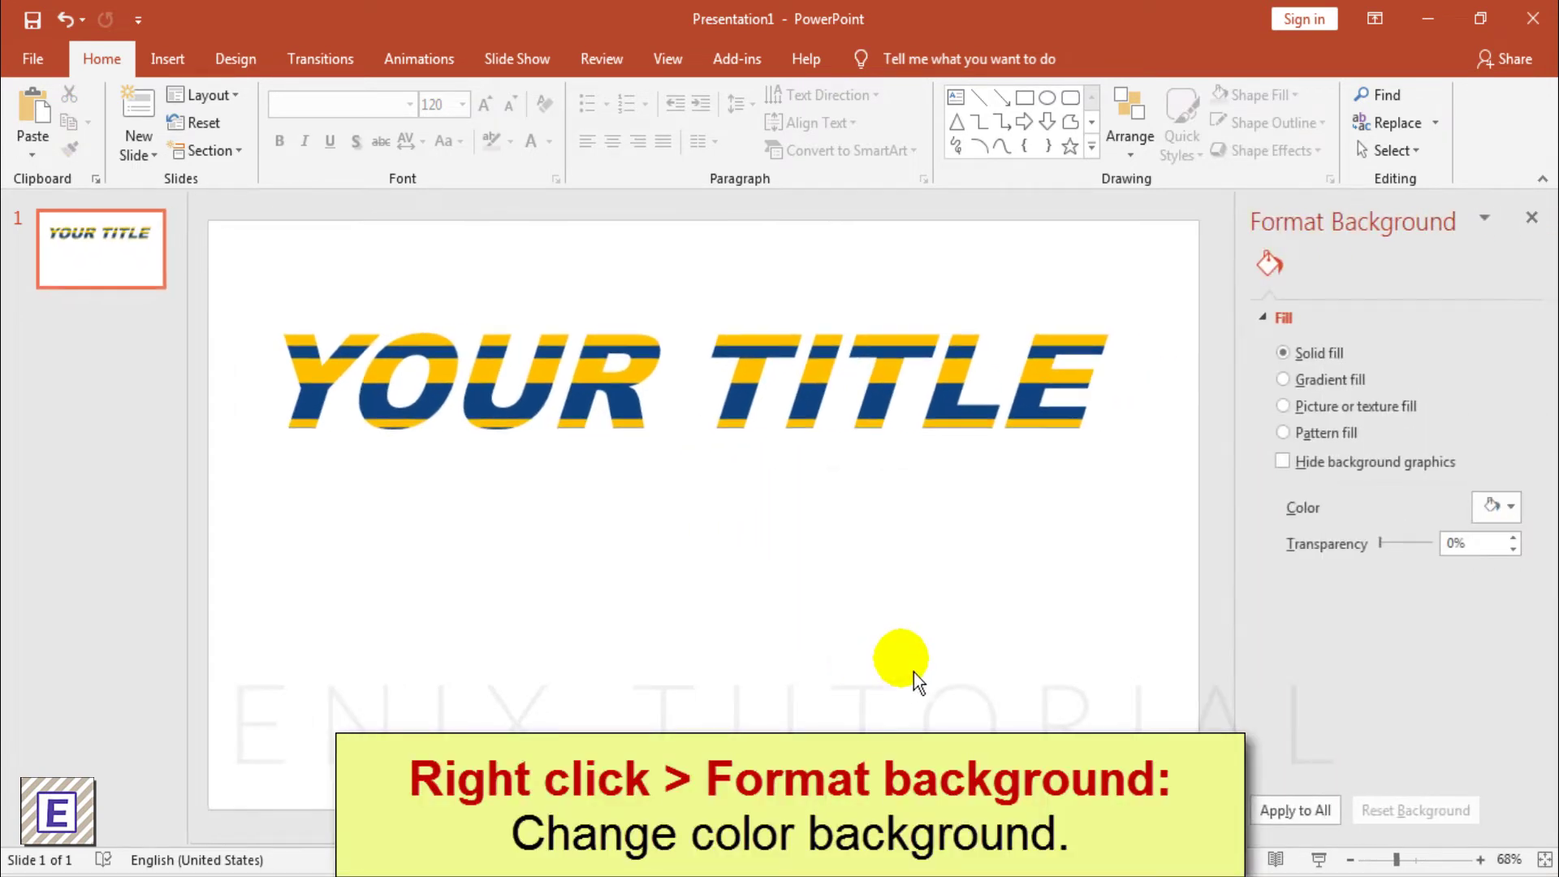
{"action": "left_click", "coordinate": [1496, 521]}
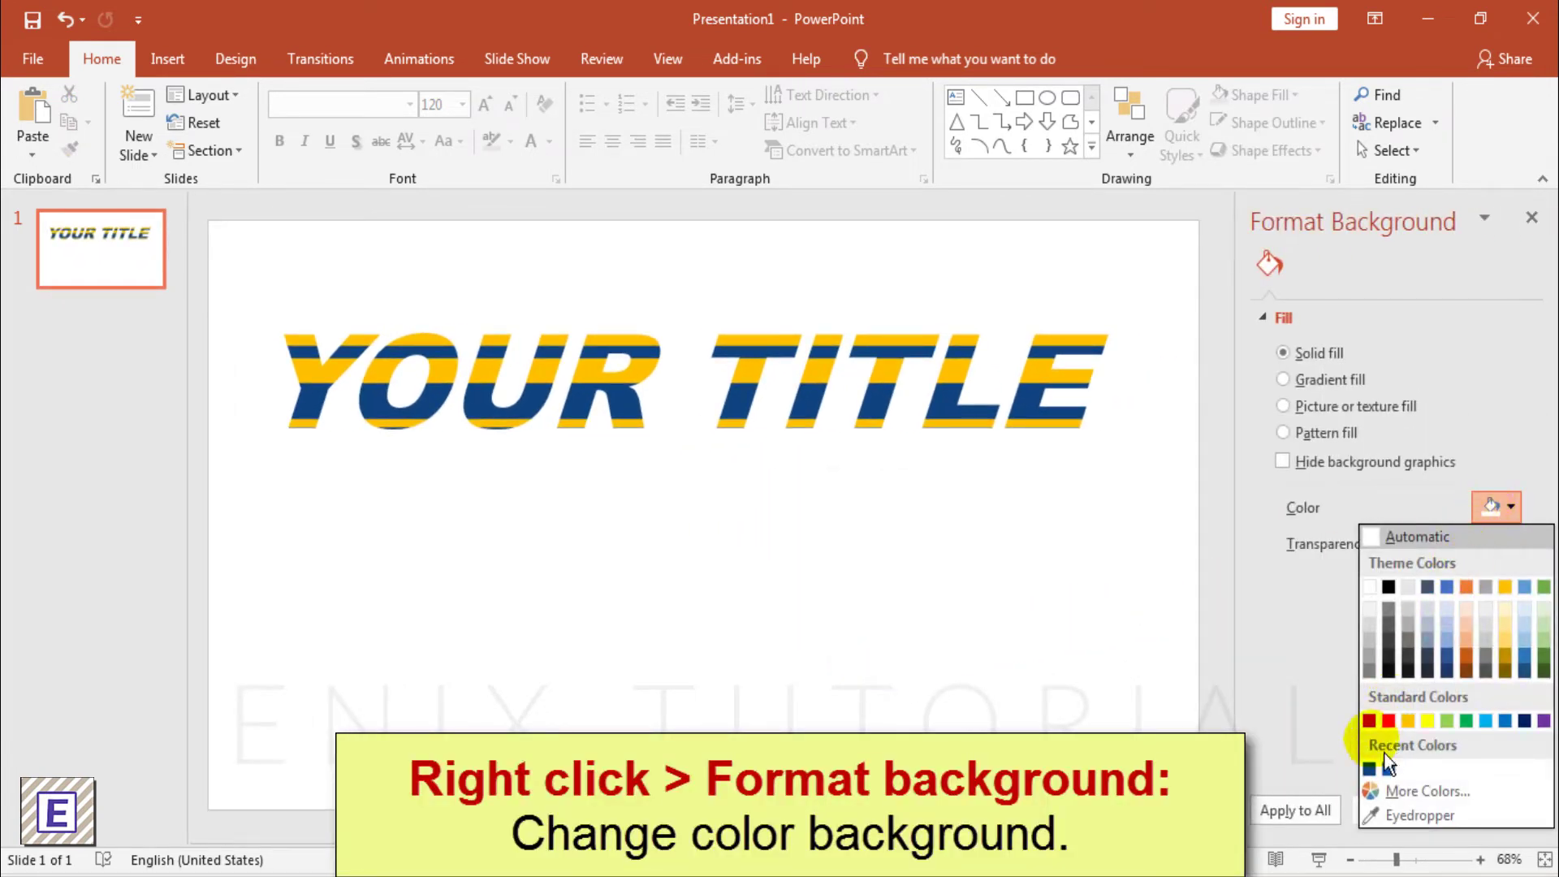
{"action": "left_click", "coordinate": [1377, 778]}
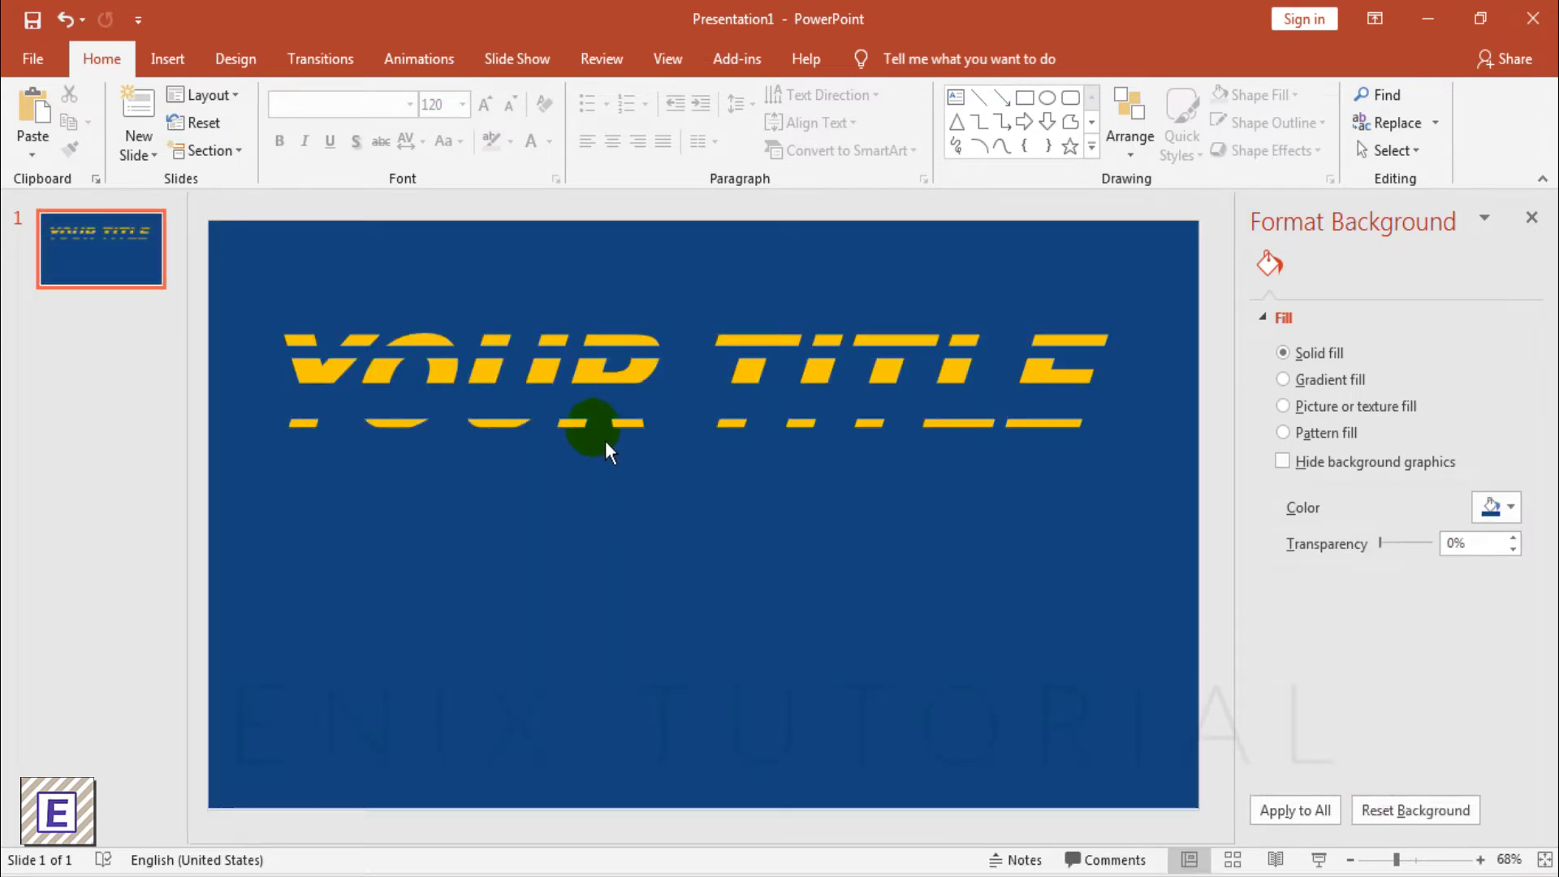
{"action": "left_click", "coordinate": [622, 390]}
{"action": "left_click", "coordinate": [660, 381]}
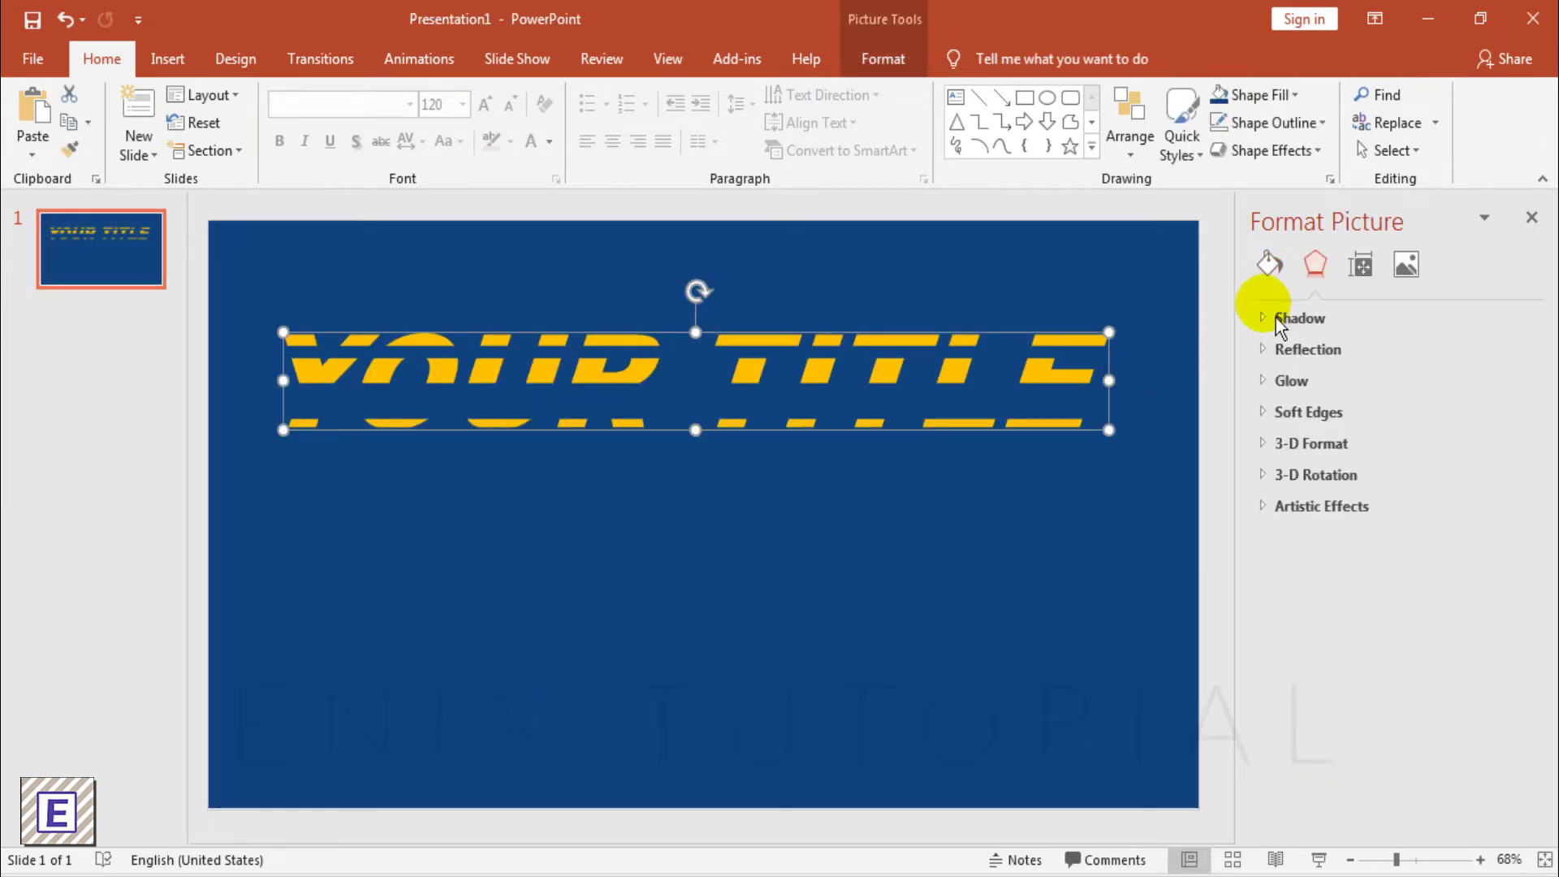
- Outline the striped title picture with a solid white line 8 pt wide
{"action": "left_click", "coordinate": [1269, 264]}
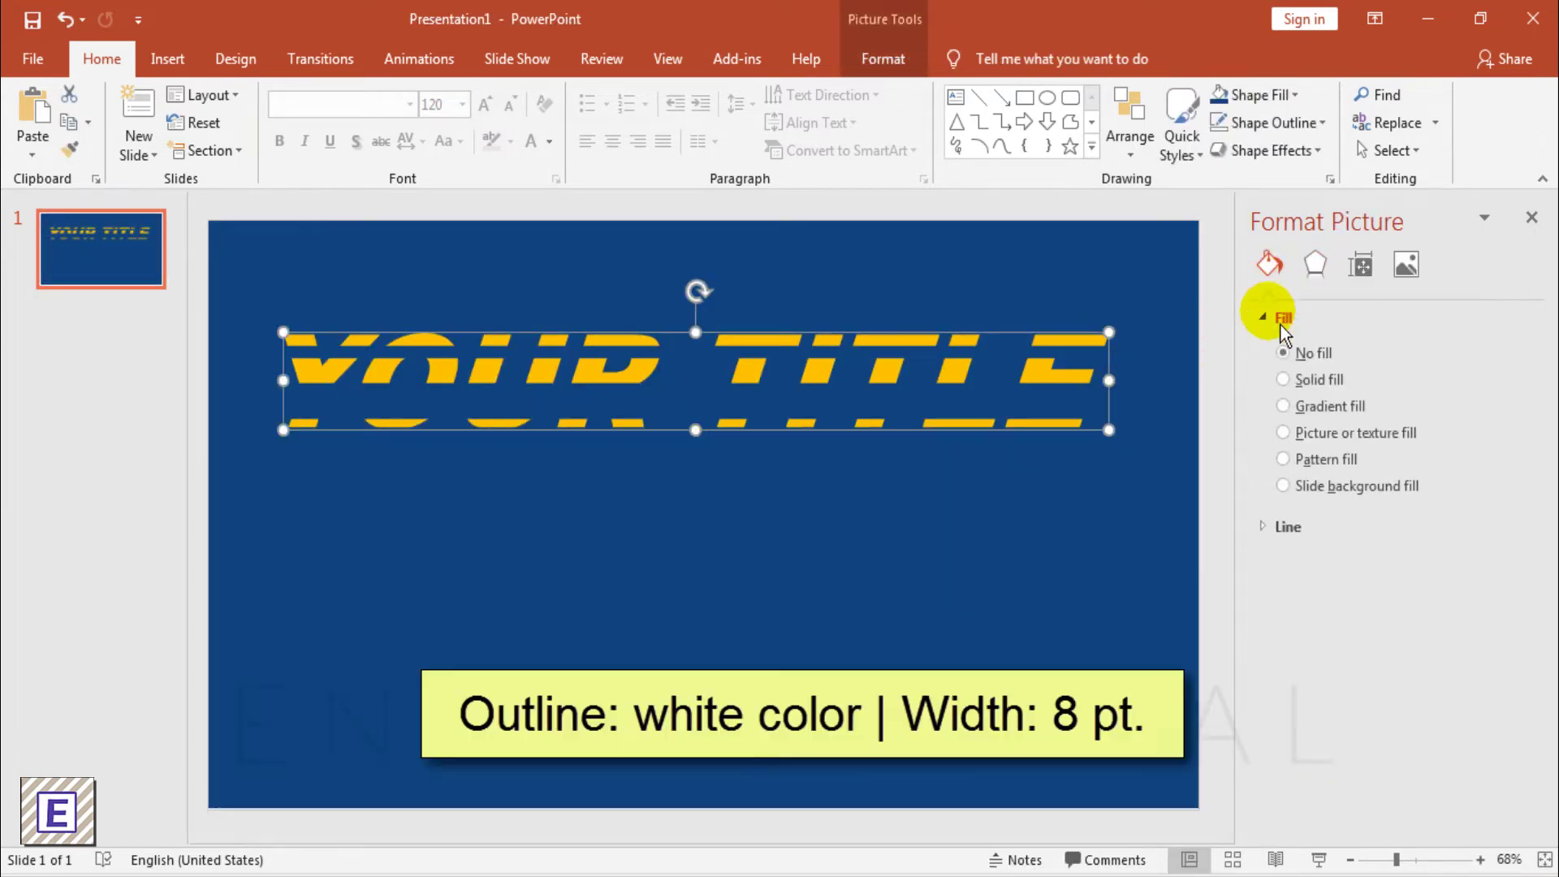
{"action": "left_click", "coordinate": [1274, 537]}
{"action": "left_click", "coordinate": [1284, 589]}
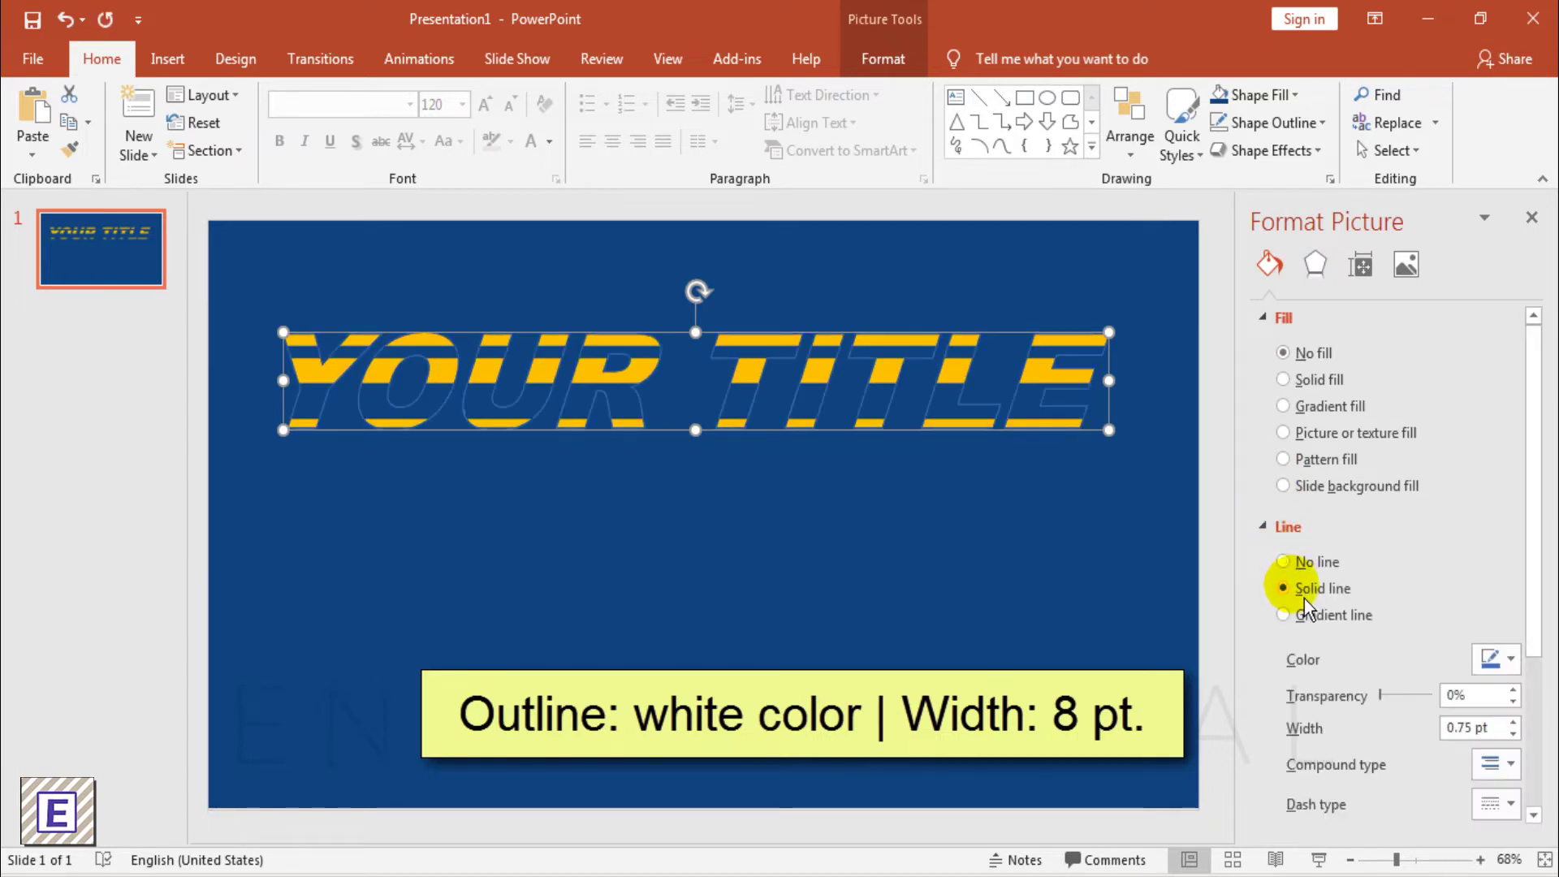
{"action": "left_click", "coordinate": [1475, 662]}
{"action": "left_click", "coordinate": [1374, 404]}
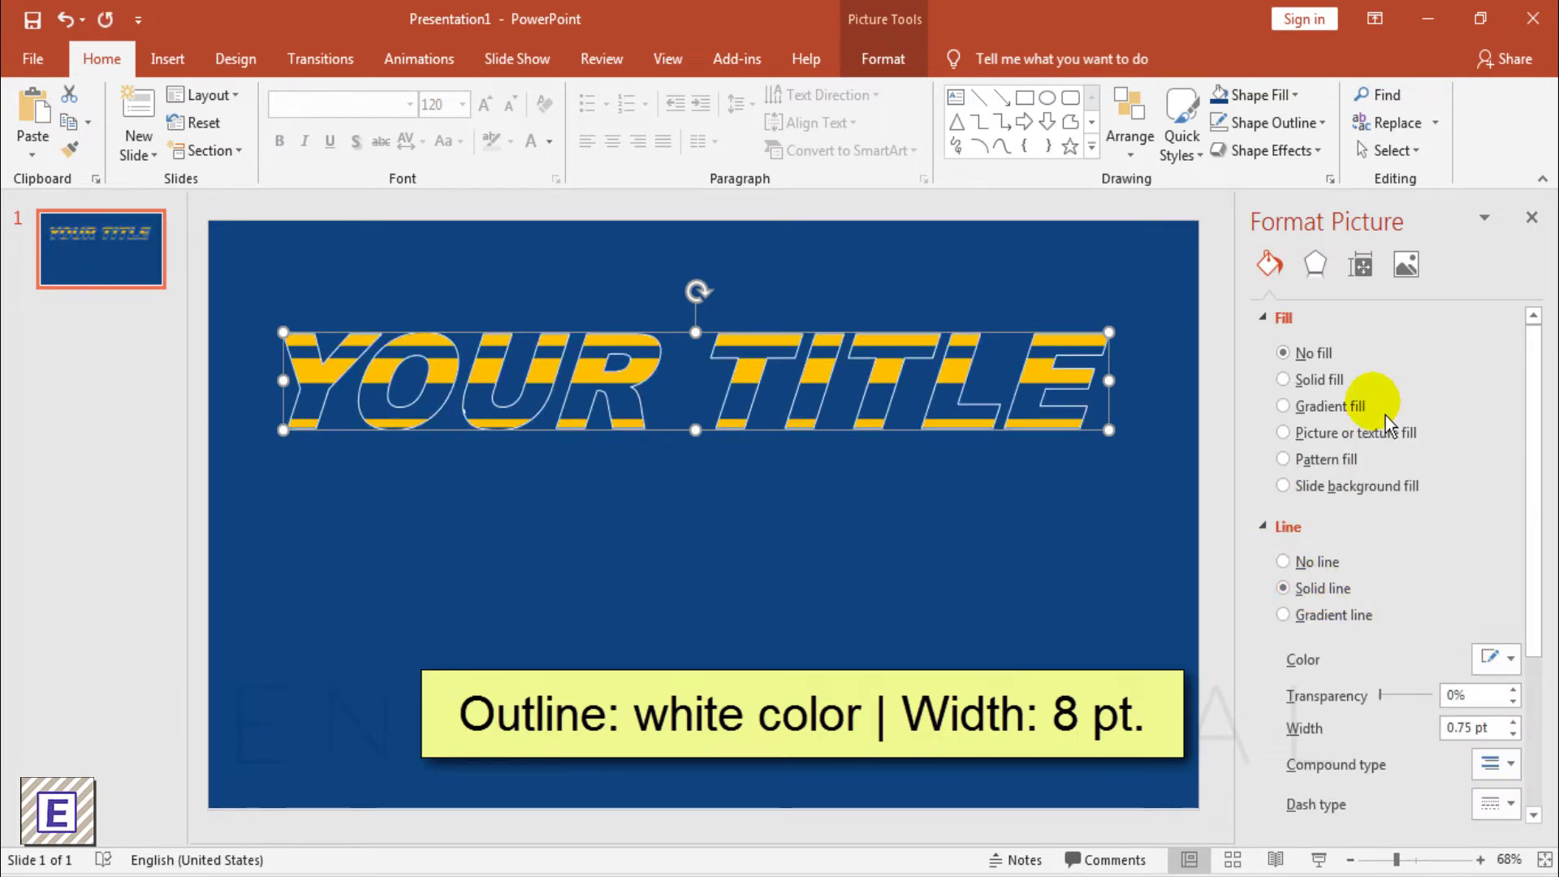
{"action": "left_click_drag", "start_coordinate": [1498, 739], "coordinate": [1445, 743]}
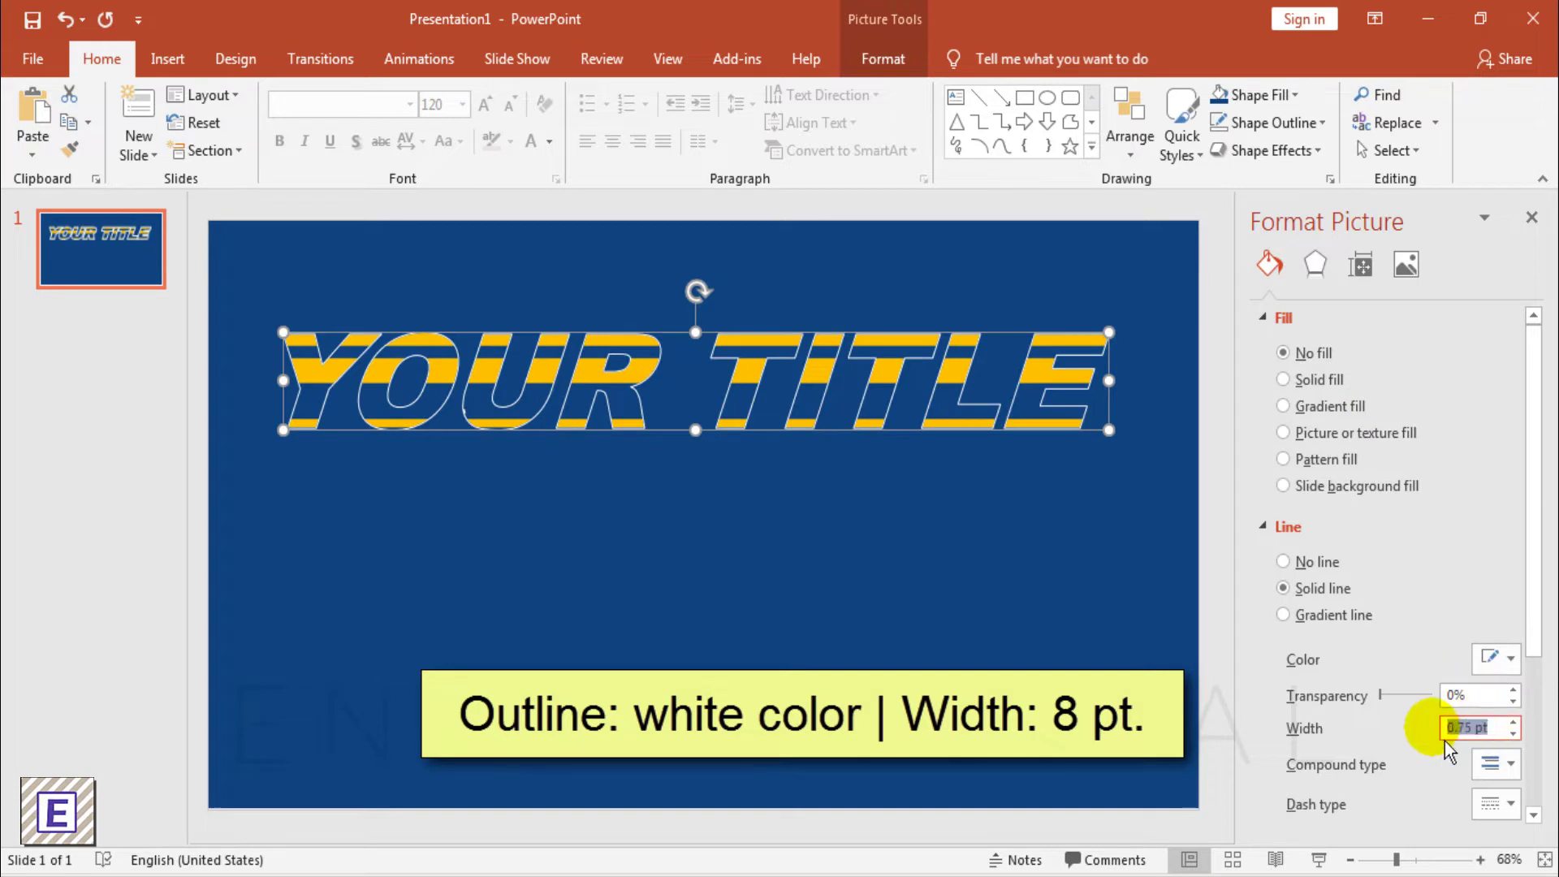
{"action": "type", "text": "8"}
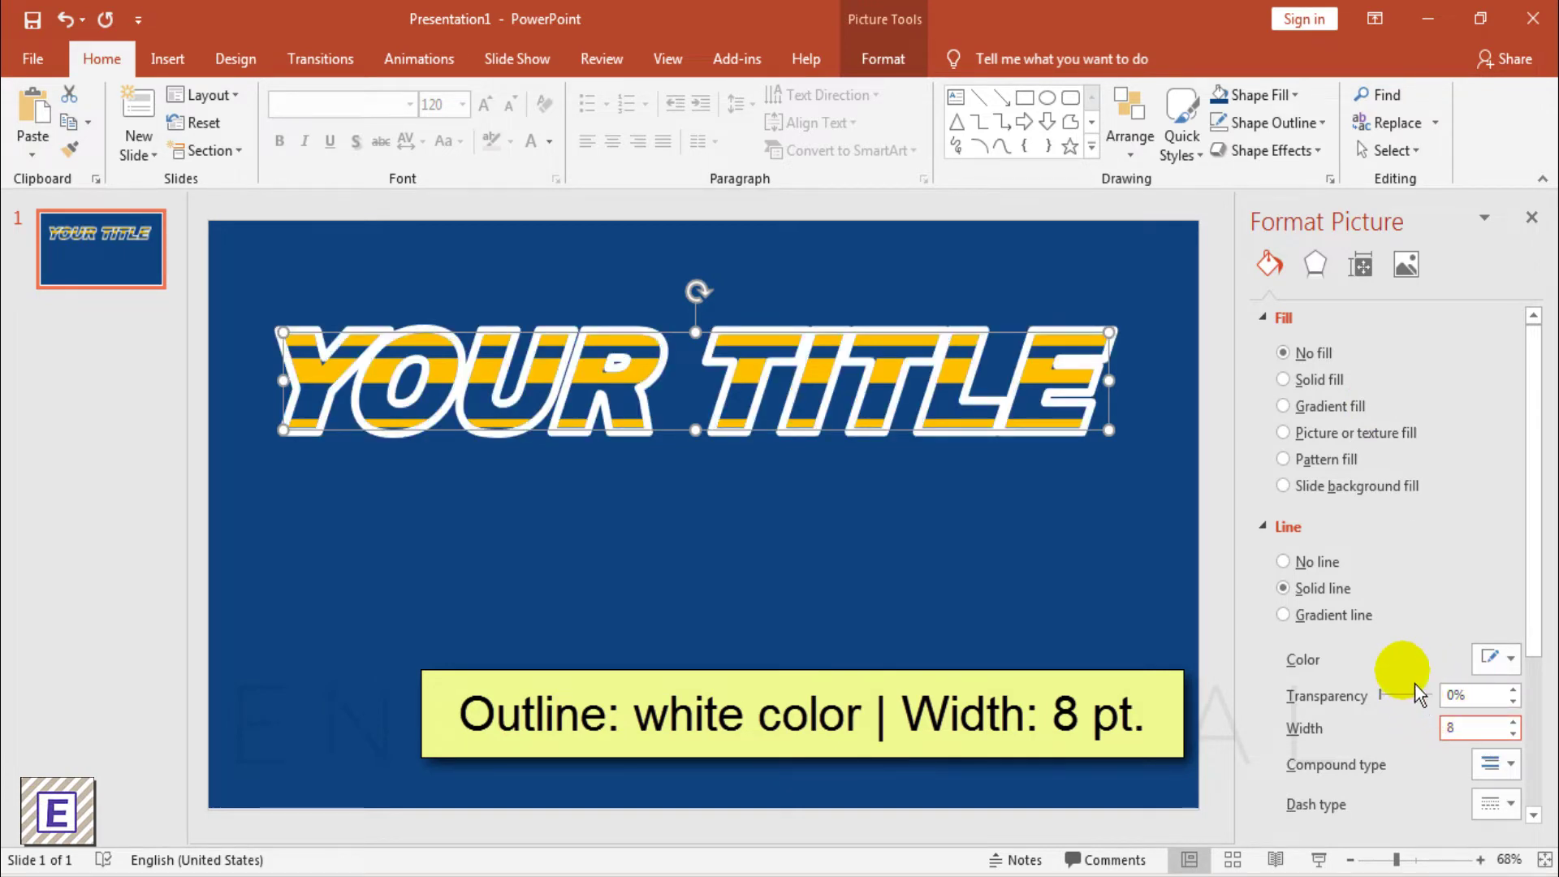
- Apply a top bevel preset to the title picture's 3-D format
{"action": "left_click", "coordinate": [1319, 272]}
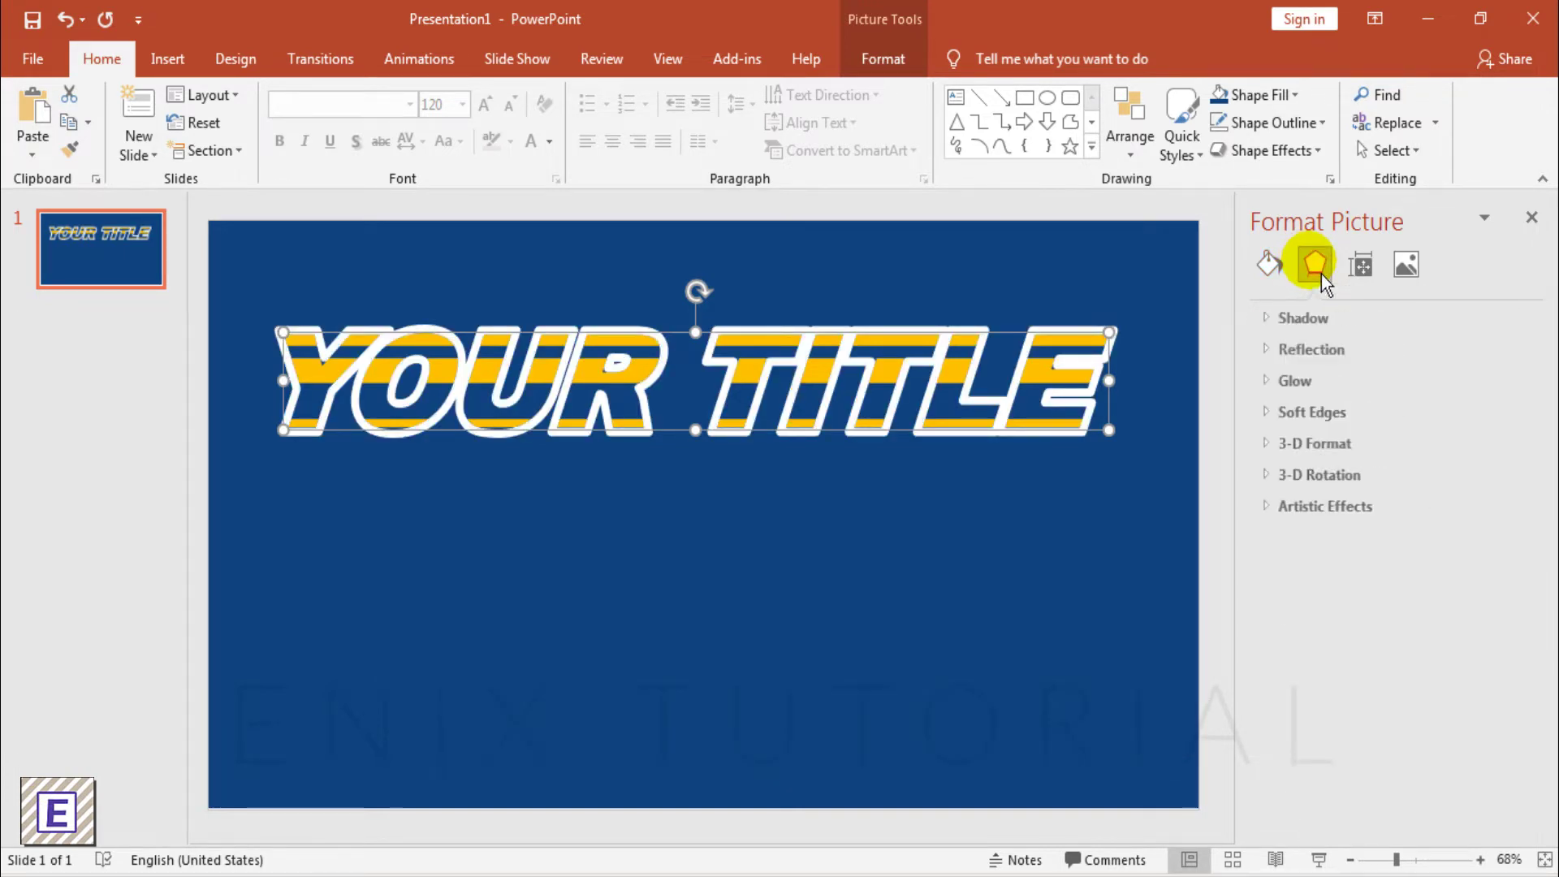
{"action": "left_click", "coordinate": [1275, 443]}
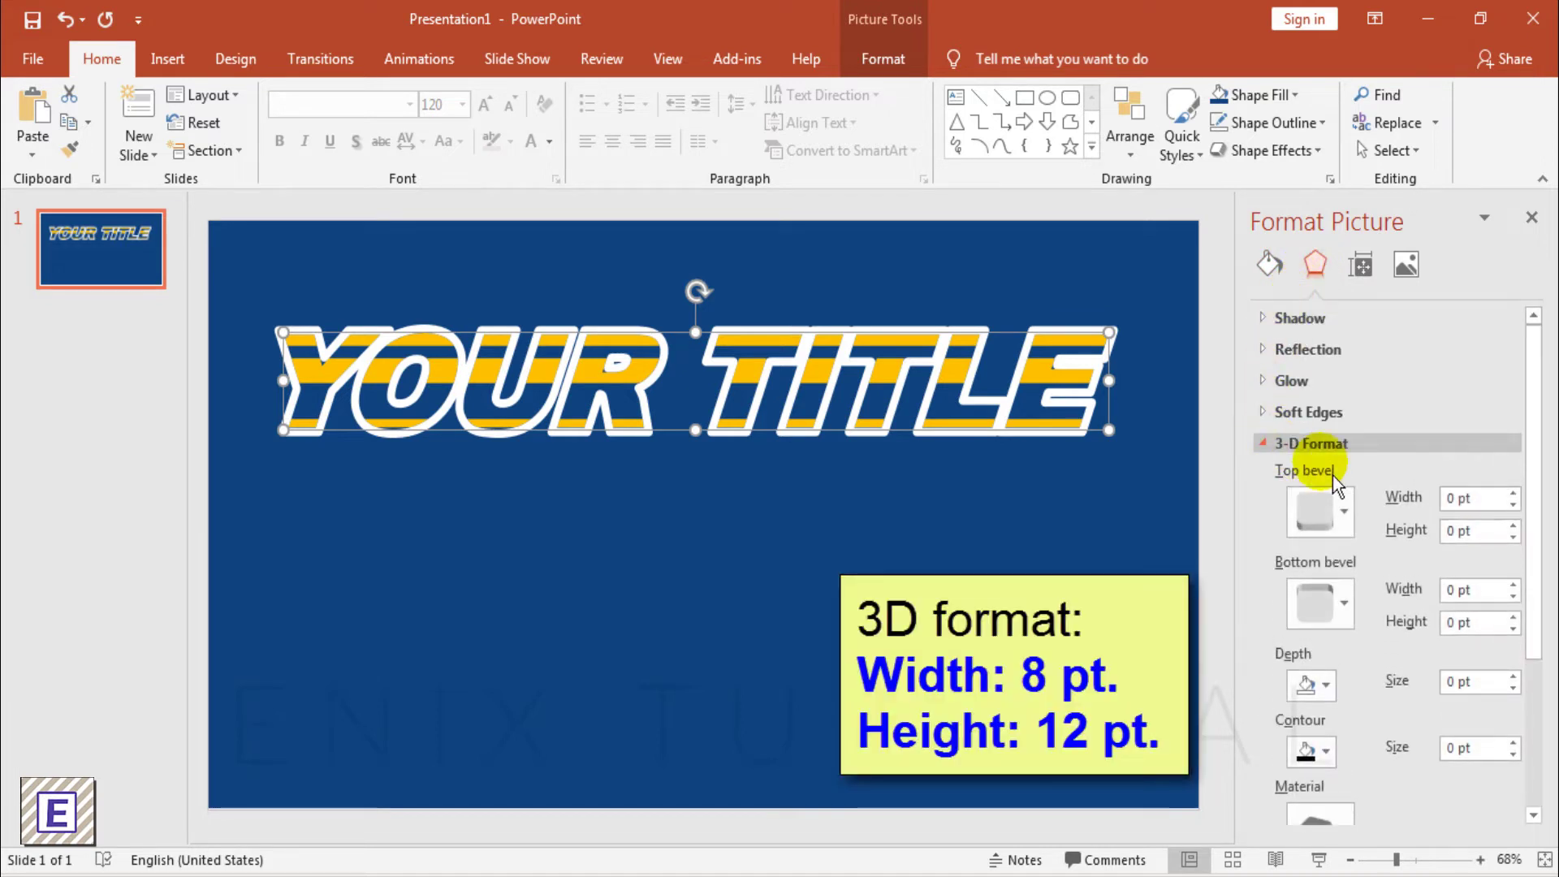
{"action": "left_click_drag", "start_coordinate": [1525, 452], "coordinate": [1550, 532]}
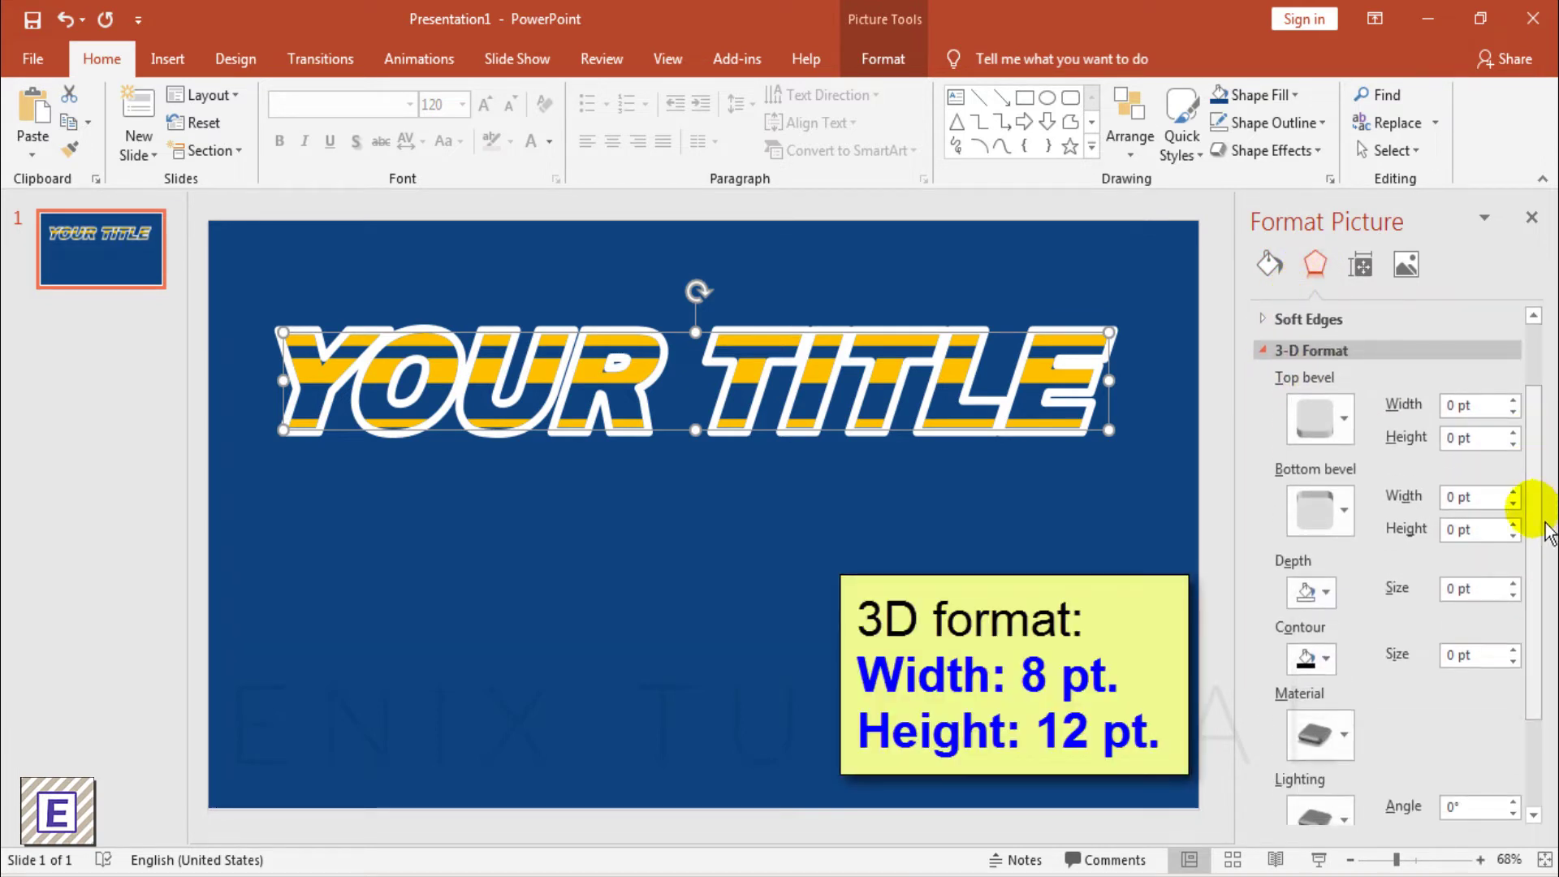
{"action": "left_click", "coordinate": [1345, 419]}
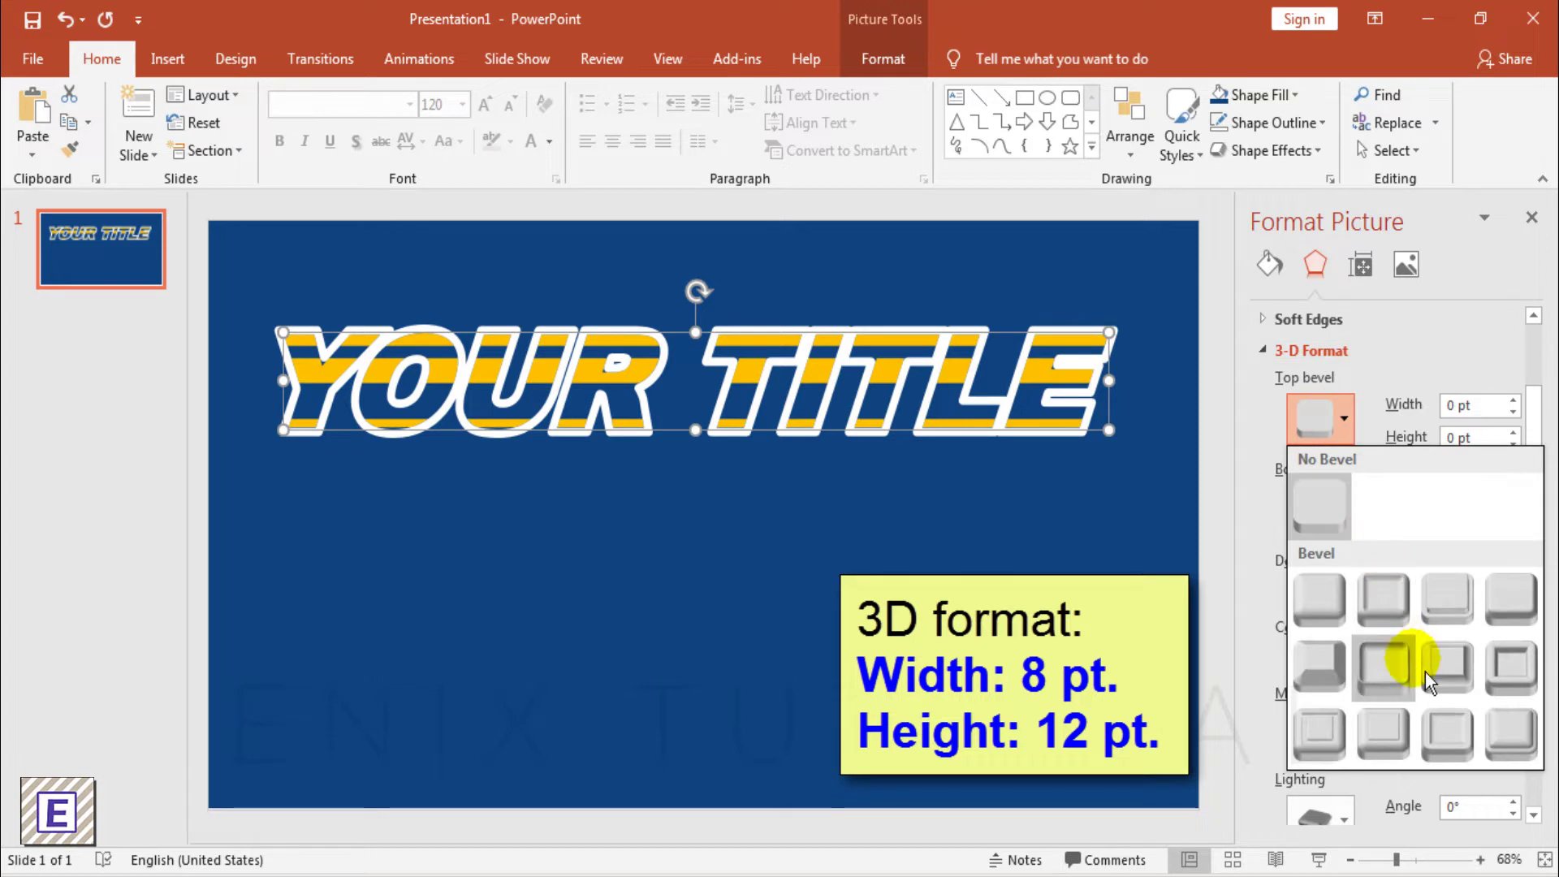
{"action": "left_click", "coordinate": [1450, 731]}
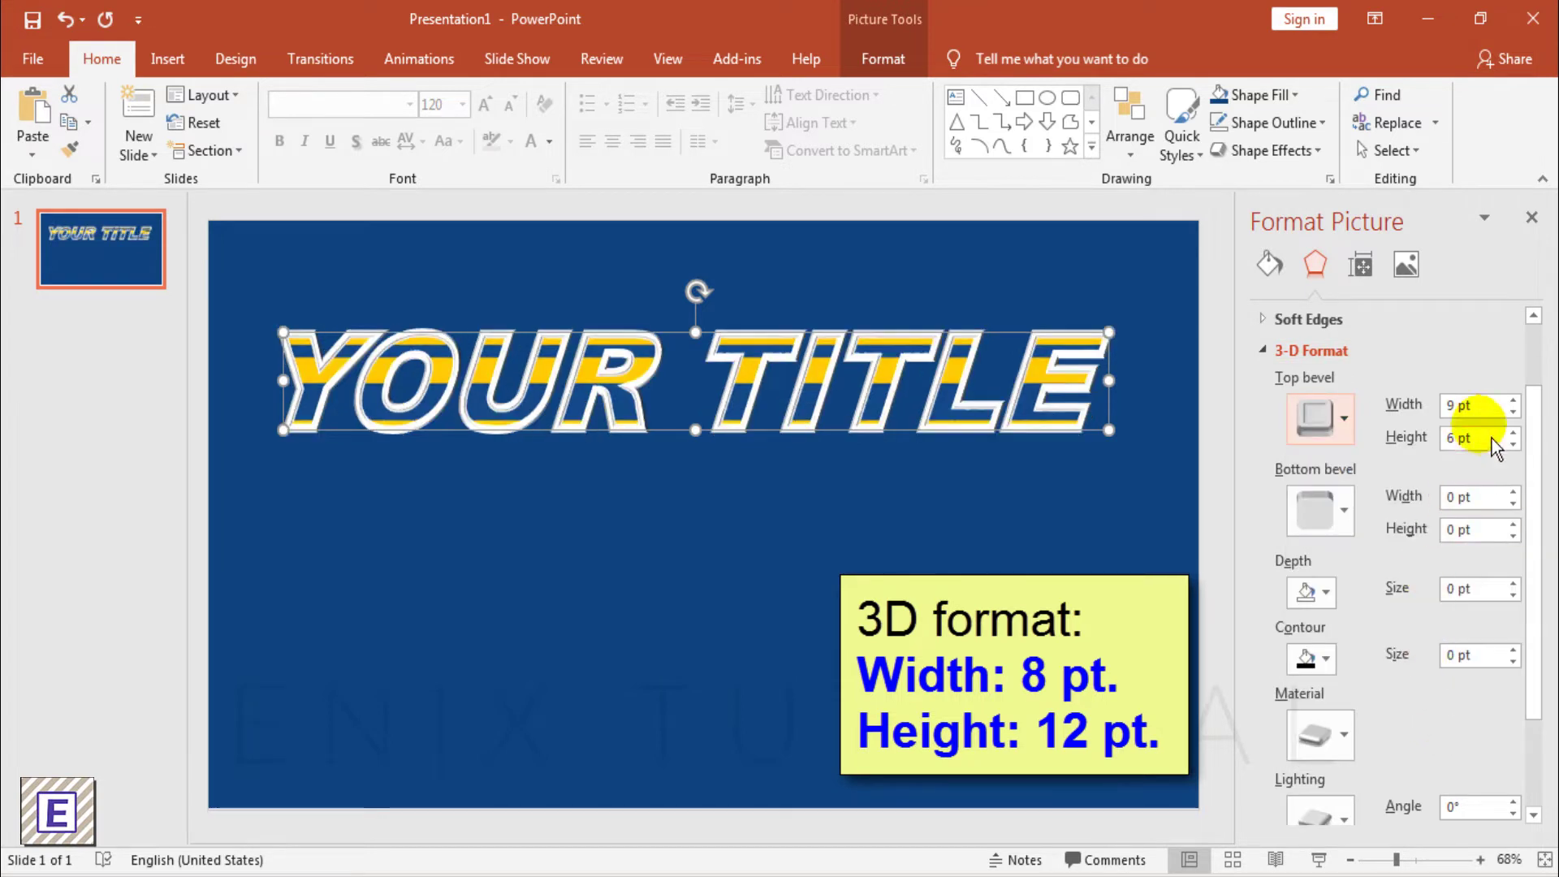
- Set the top bevel to 8 pt width and 12 pt height
{"action": "double_click", "coordinate": [1453, 406]}
{"action": "type", "text": "9"}
{"action": "double_click", "coordinate": [1455, 411]}
{"action": "type", "text": "8"}
{"action": "key", "text": "Return"}
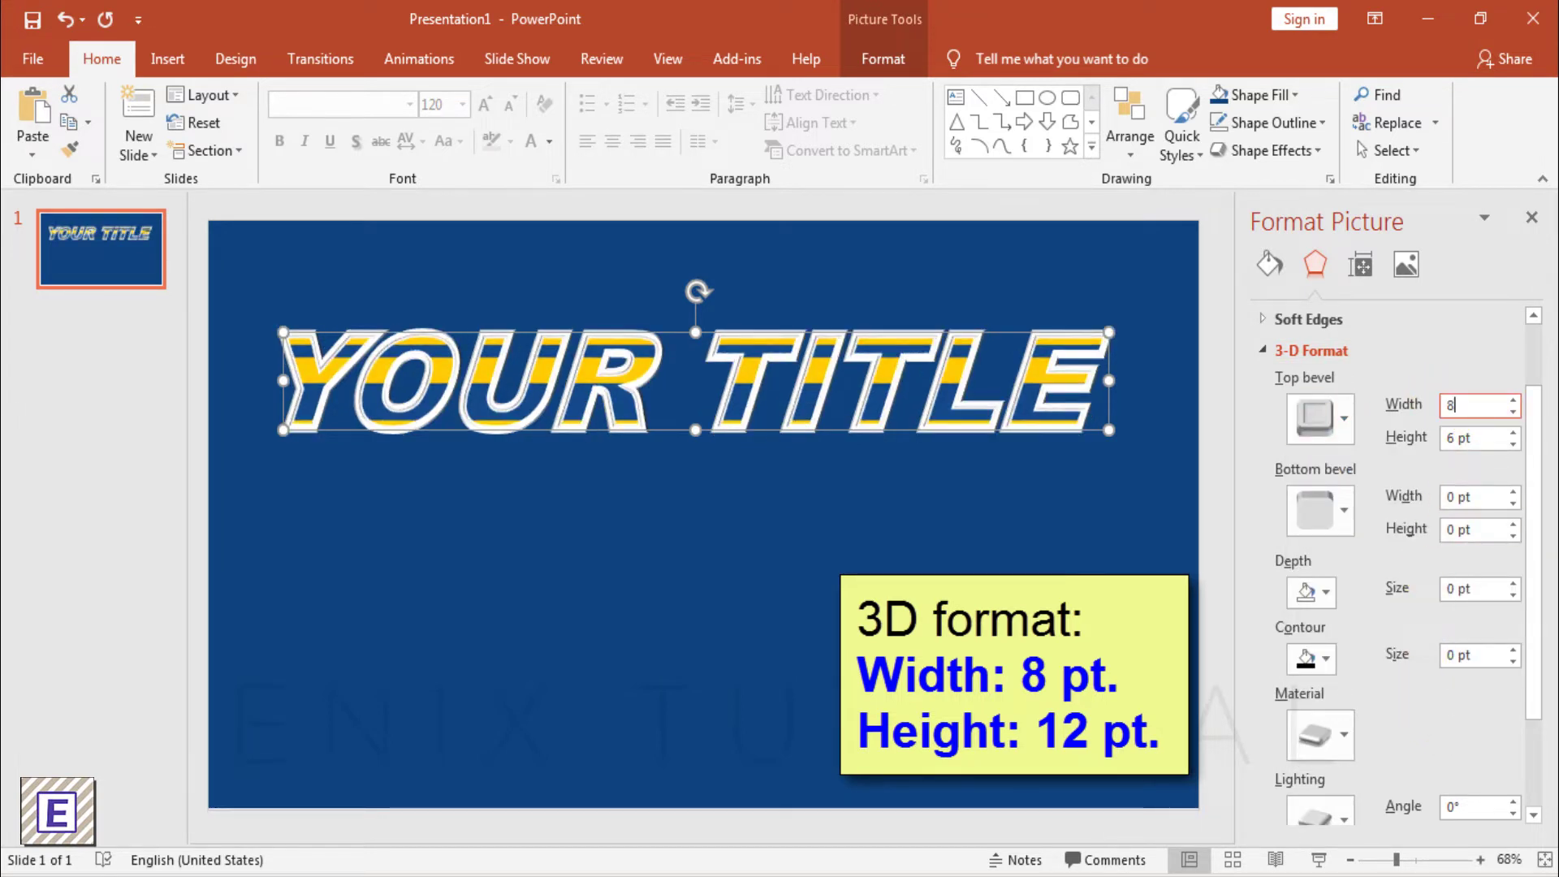
{"action": "double_click", "coordinate": [1462, 439]}
{"action": "type", "text": "12"}
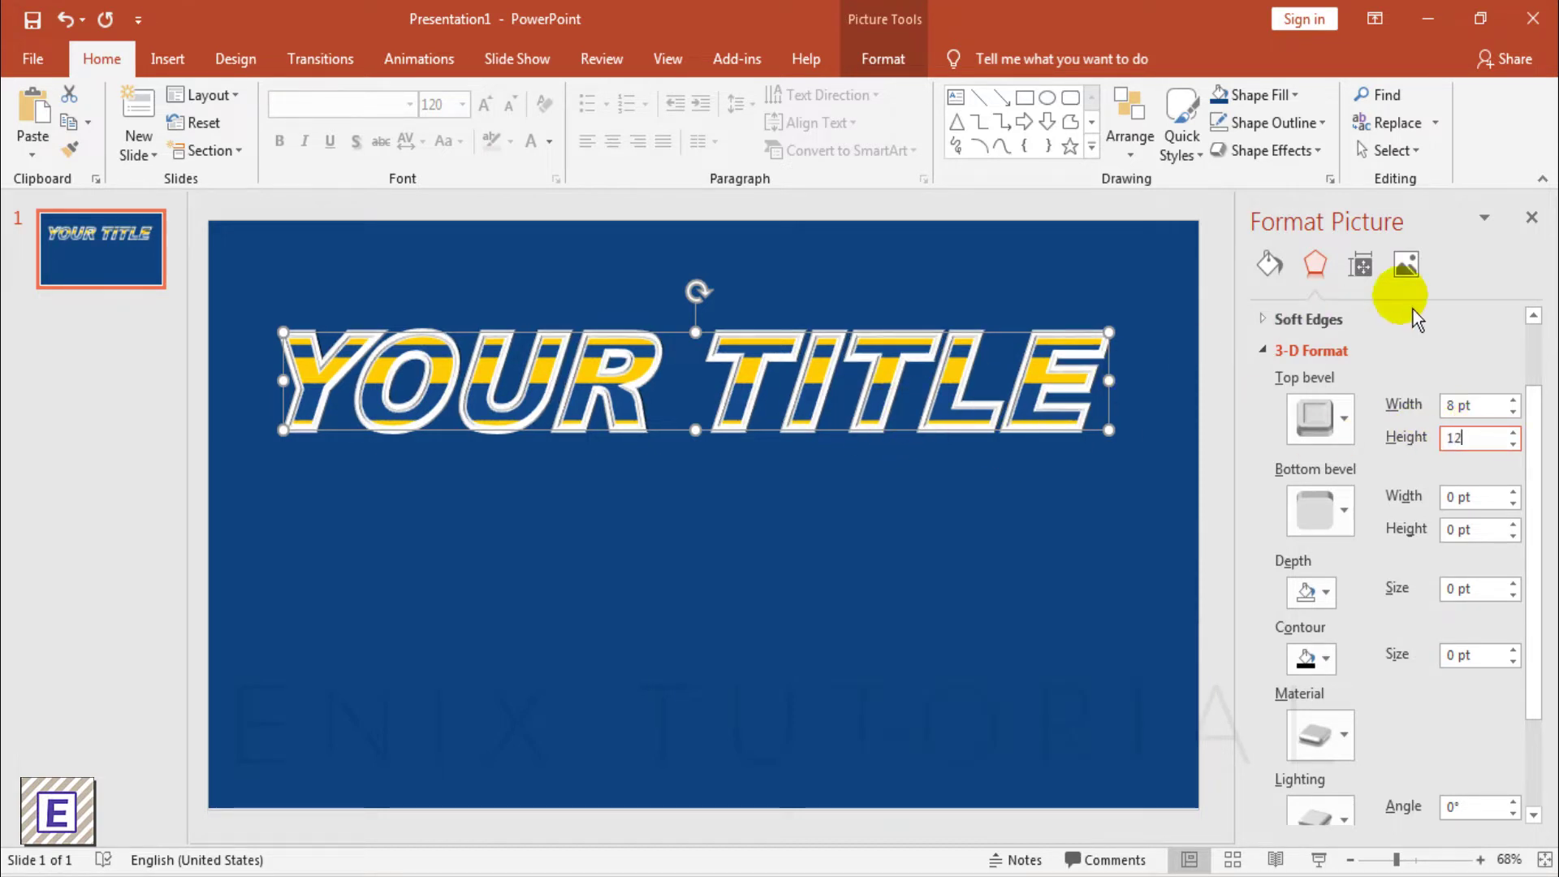
{"action": "left_click", "coordinate": [1532, 218]}
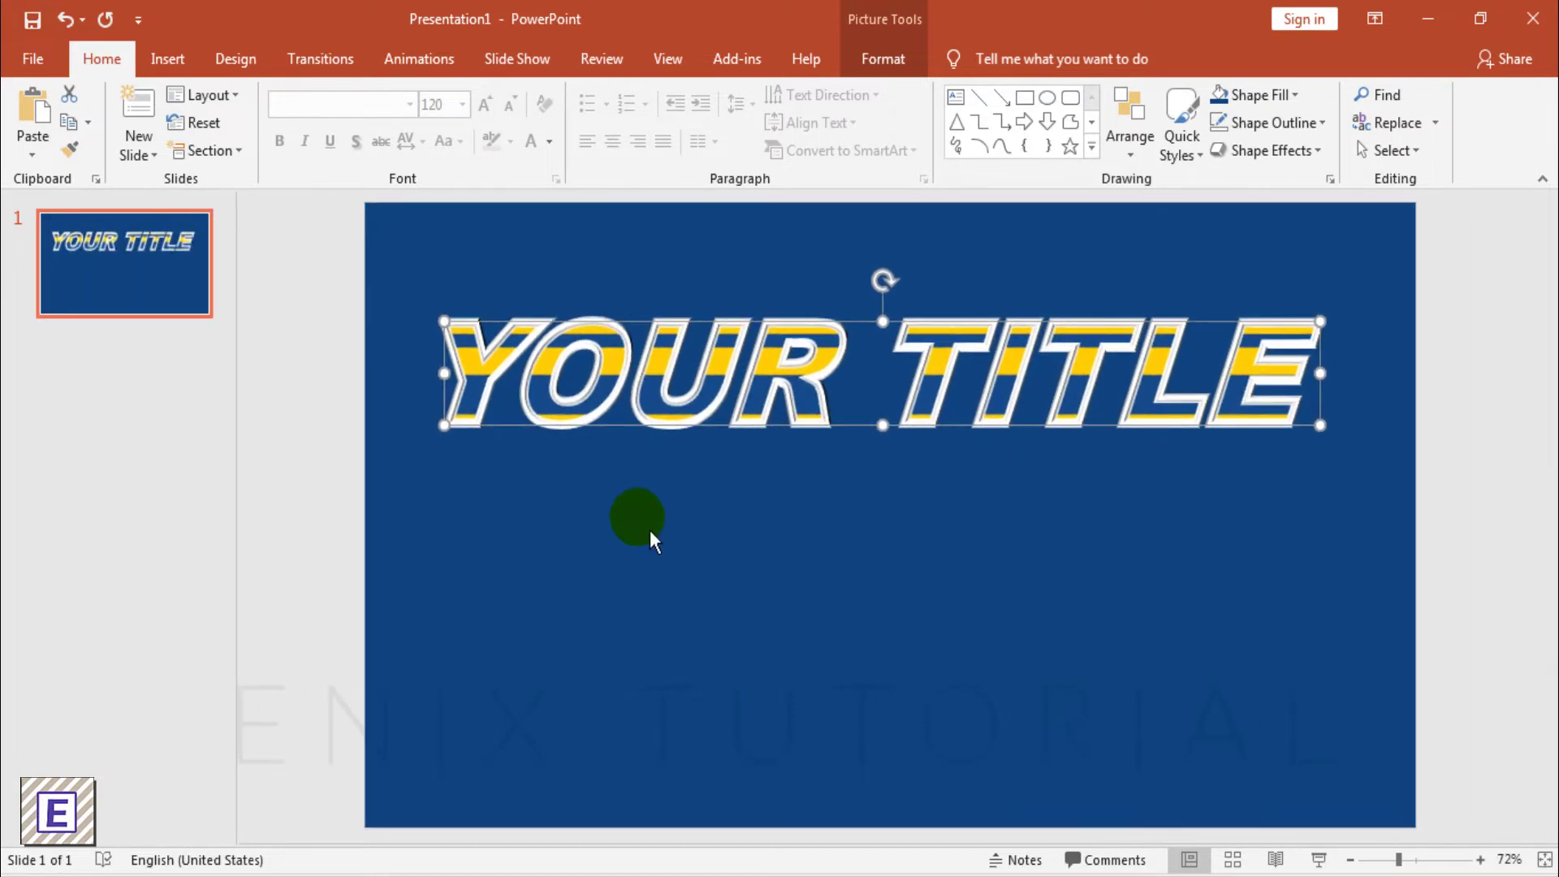
- Apply the Oblique: Top Right 3-D rotation to the title picture
{"action": "left_click", "coordinate": [439, 542]}
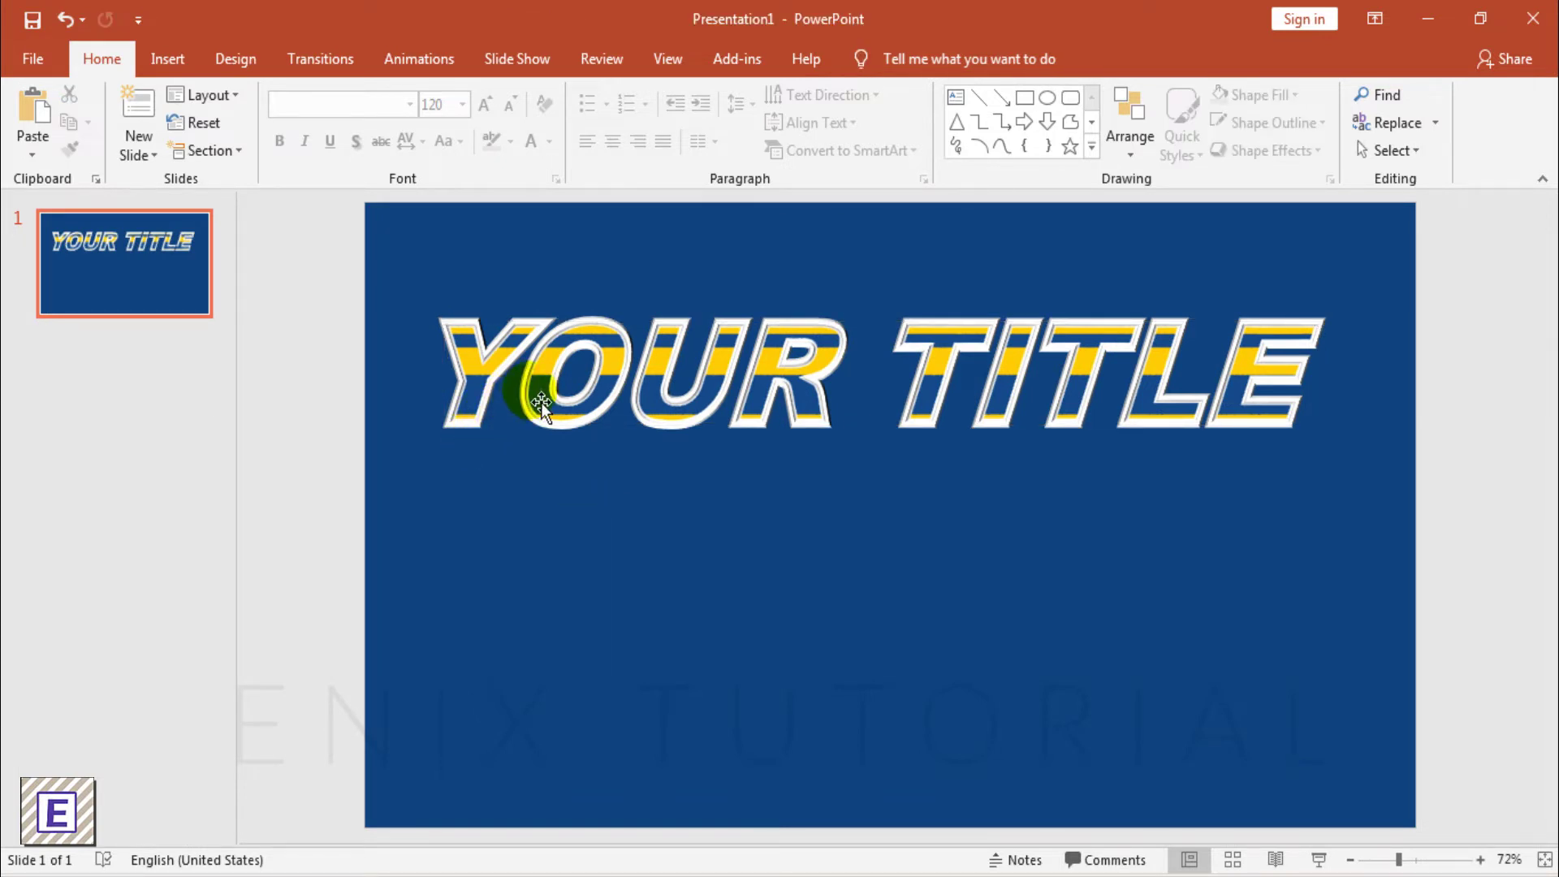
{"action": "left_click", "coordinate": [541, 402]}
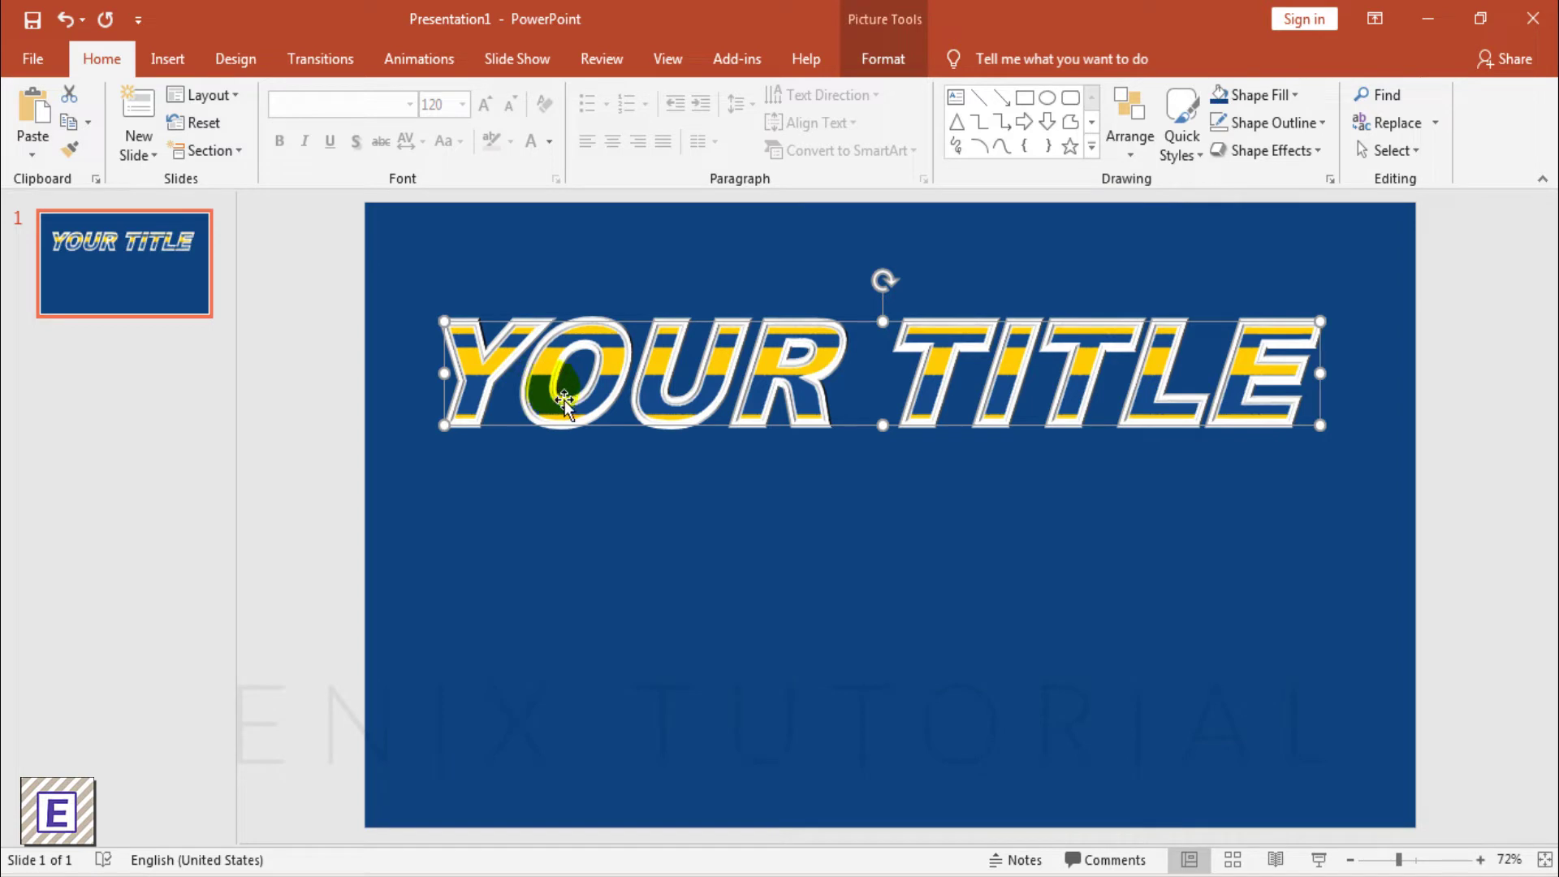
{"action": "left_click", "coordinate": [888, 66]}
{"action": "left_click", "coordinate": [1059, 128]}
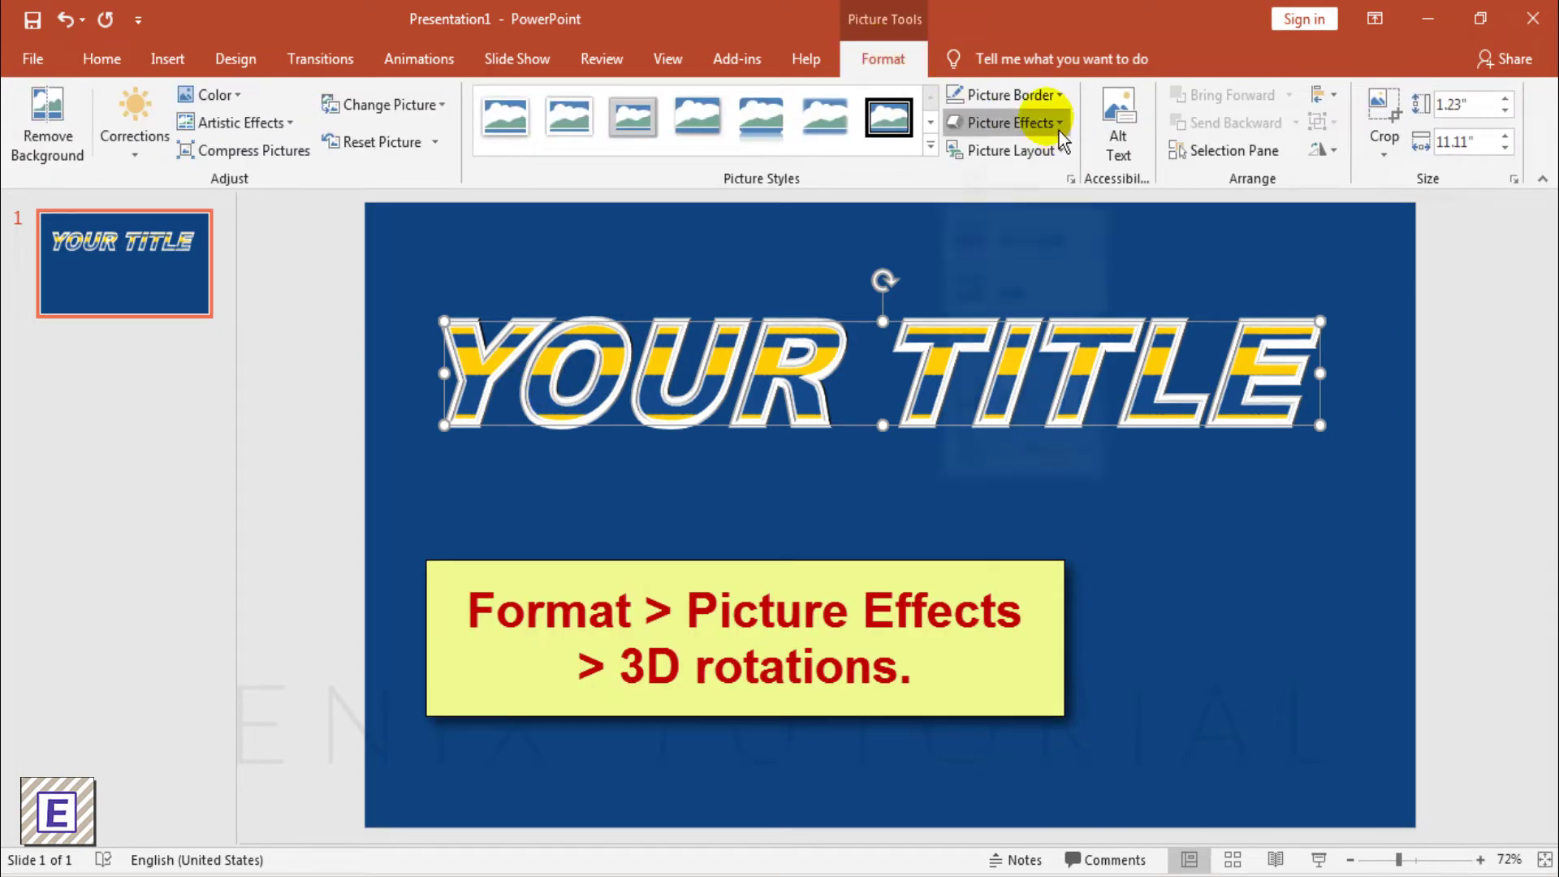
{"action": "mouse_move", "coordinate": [1035, 489]}
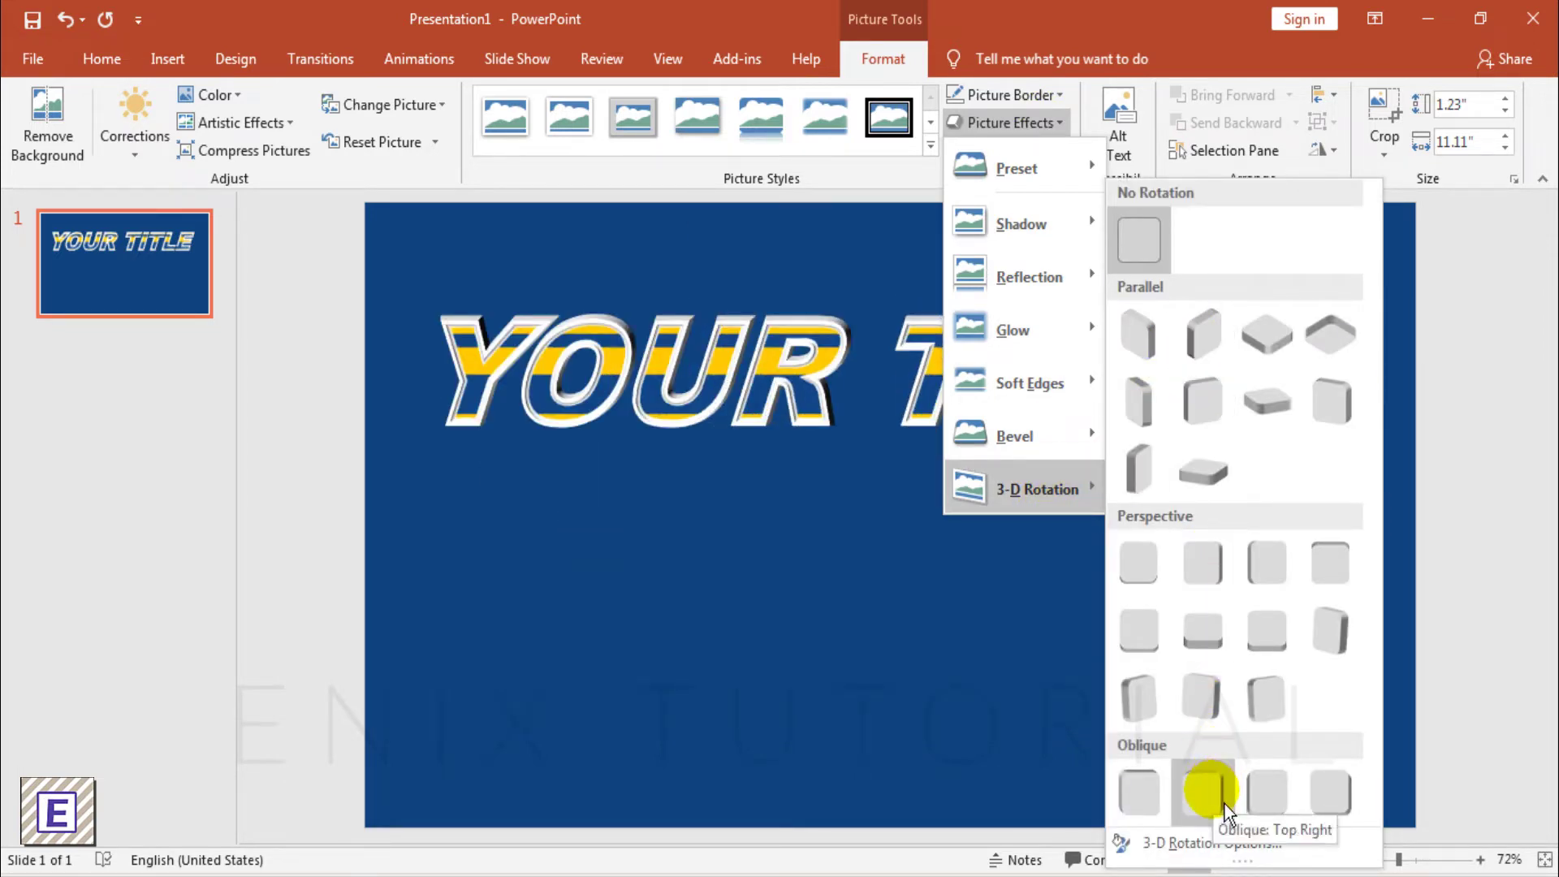
{"action": "left_click", "coordinate": [1224, 804]}
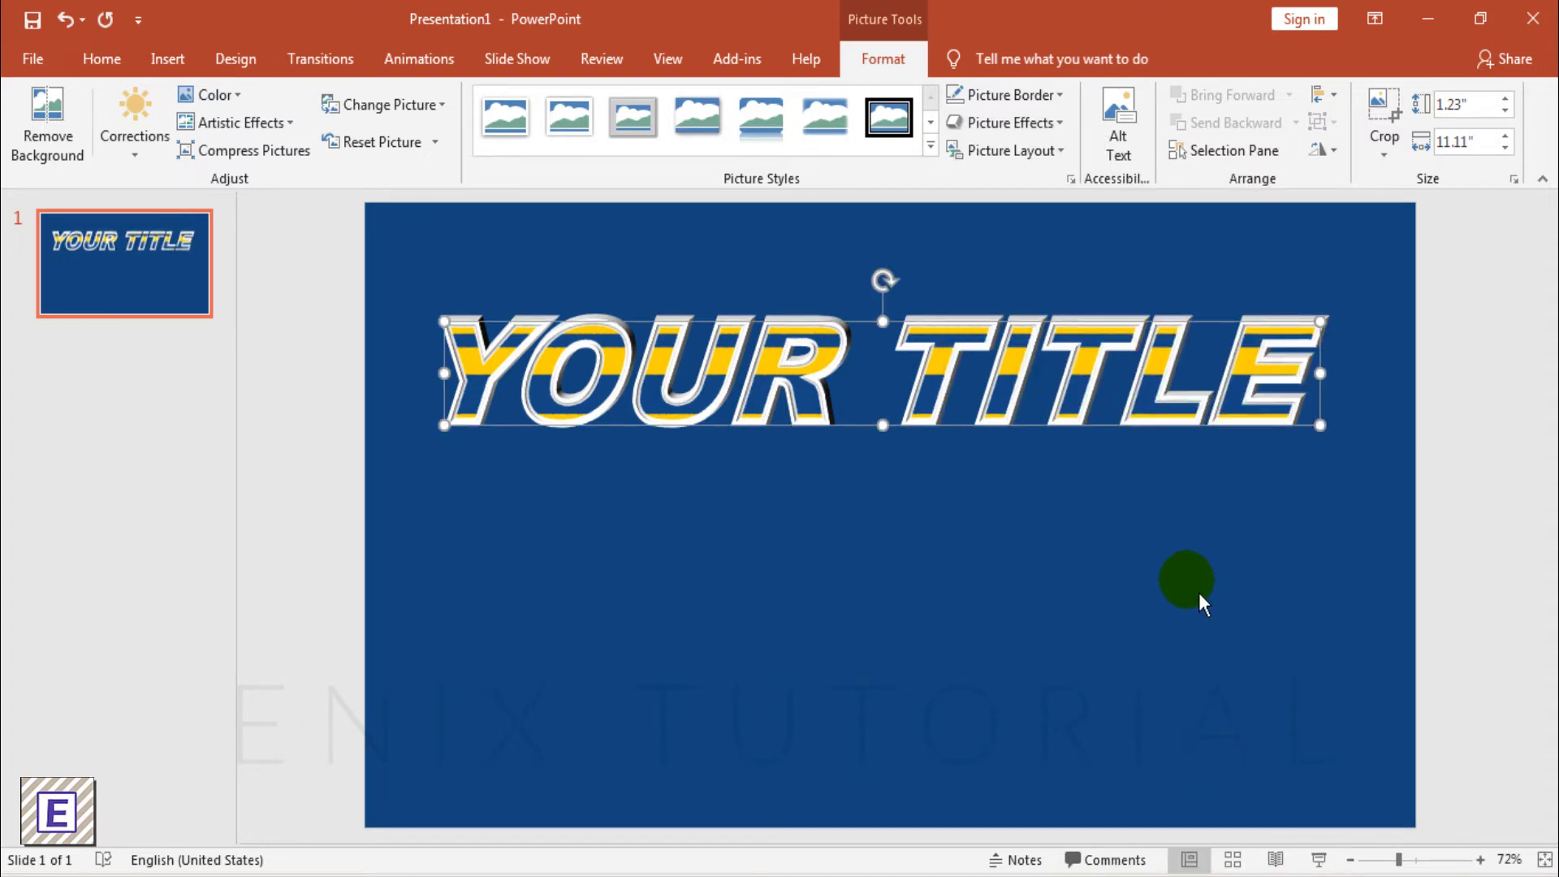
{"action": "left_click", "coordinate": [1198, 581]}
- Shrink the title picture from its corner and move it lower toward the slide centre
{"action": "left_click", "coordinate": [733, 413]}
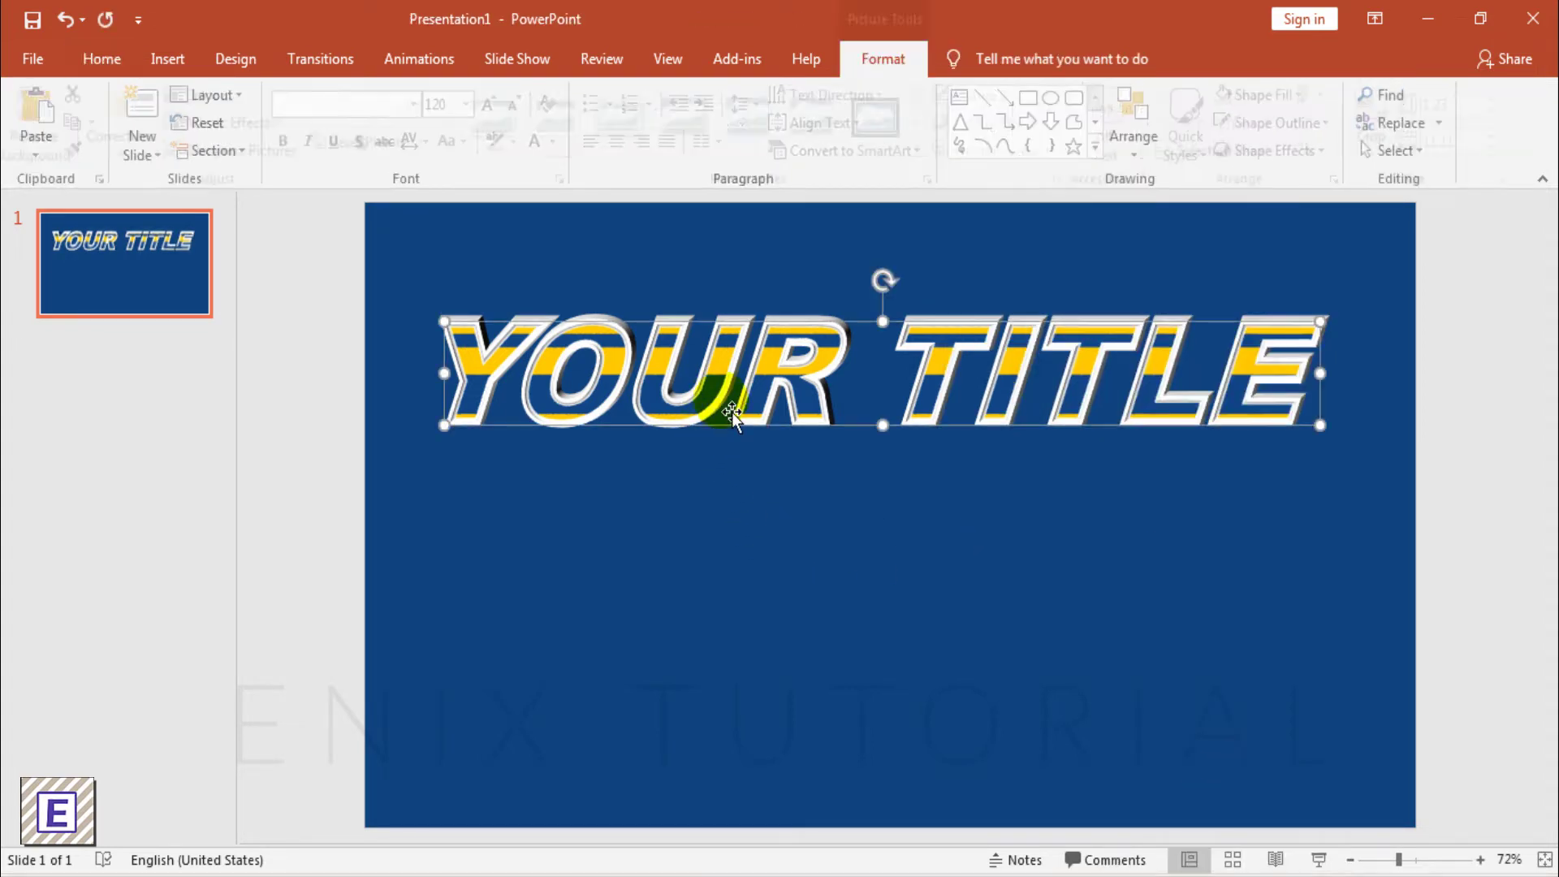
{"action": "left_click", "coordinate": [445, 322]}
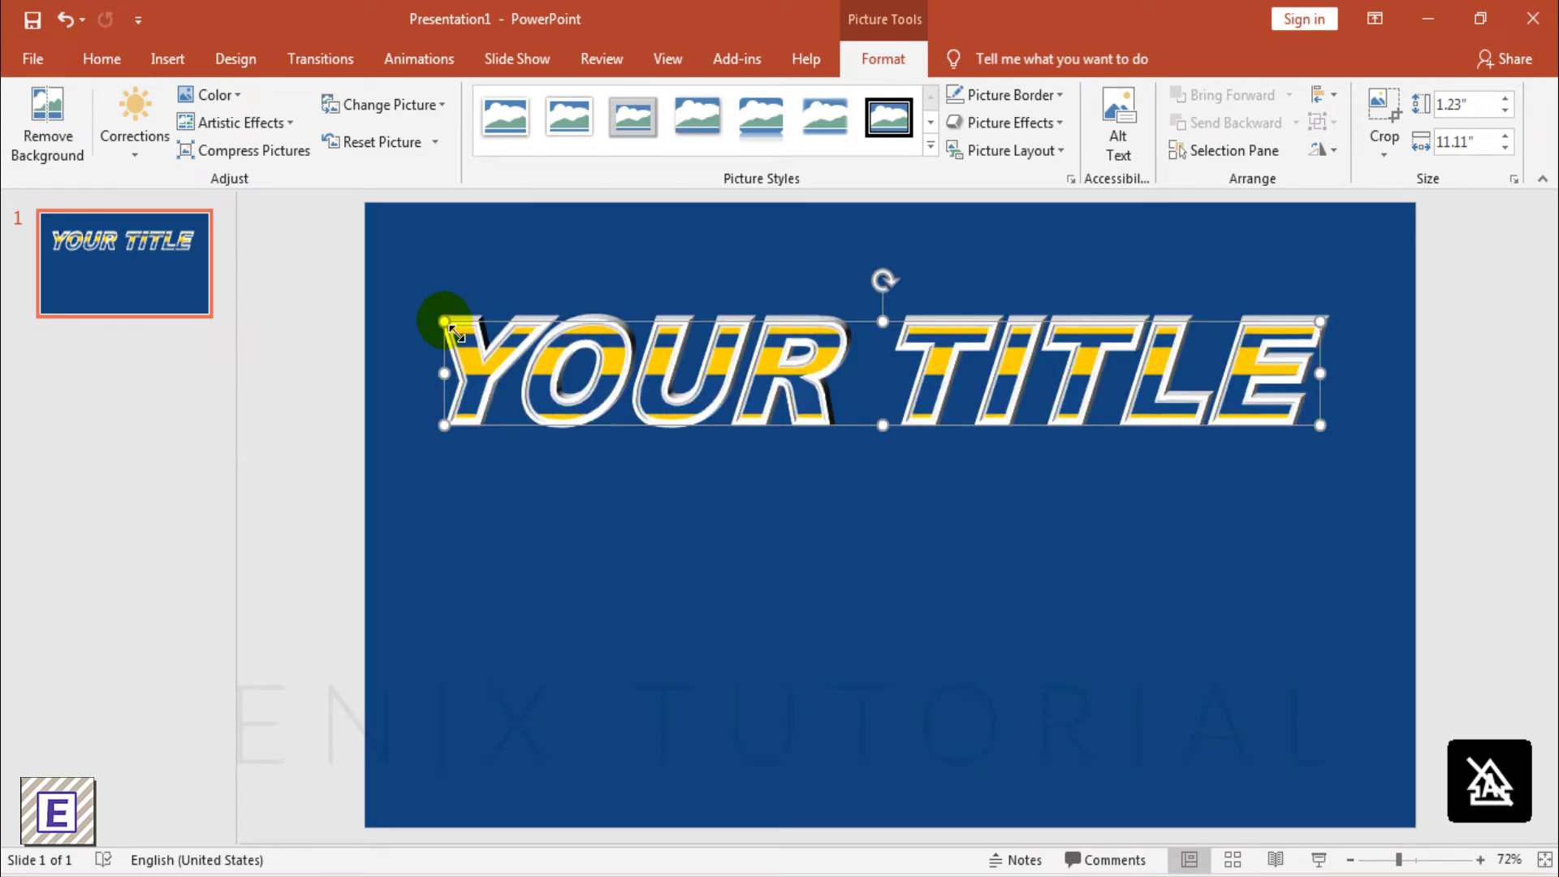
{"action": "left_click", "coordinate": [552, 574]}
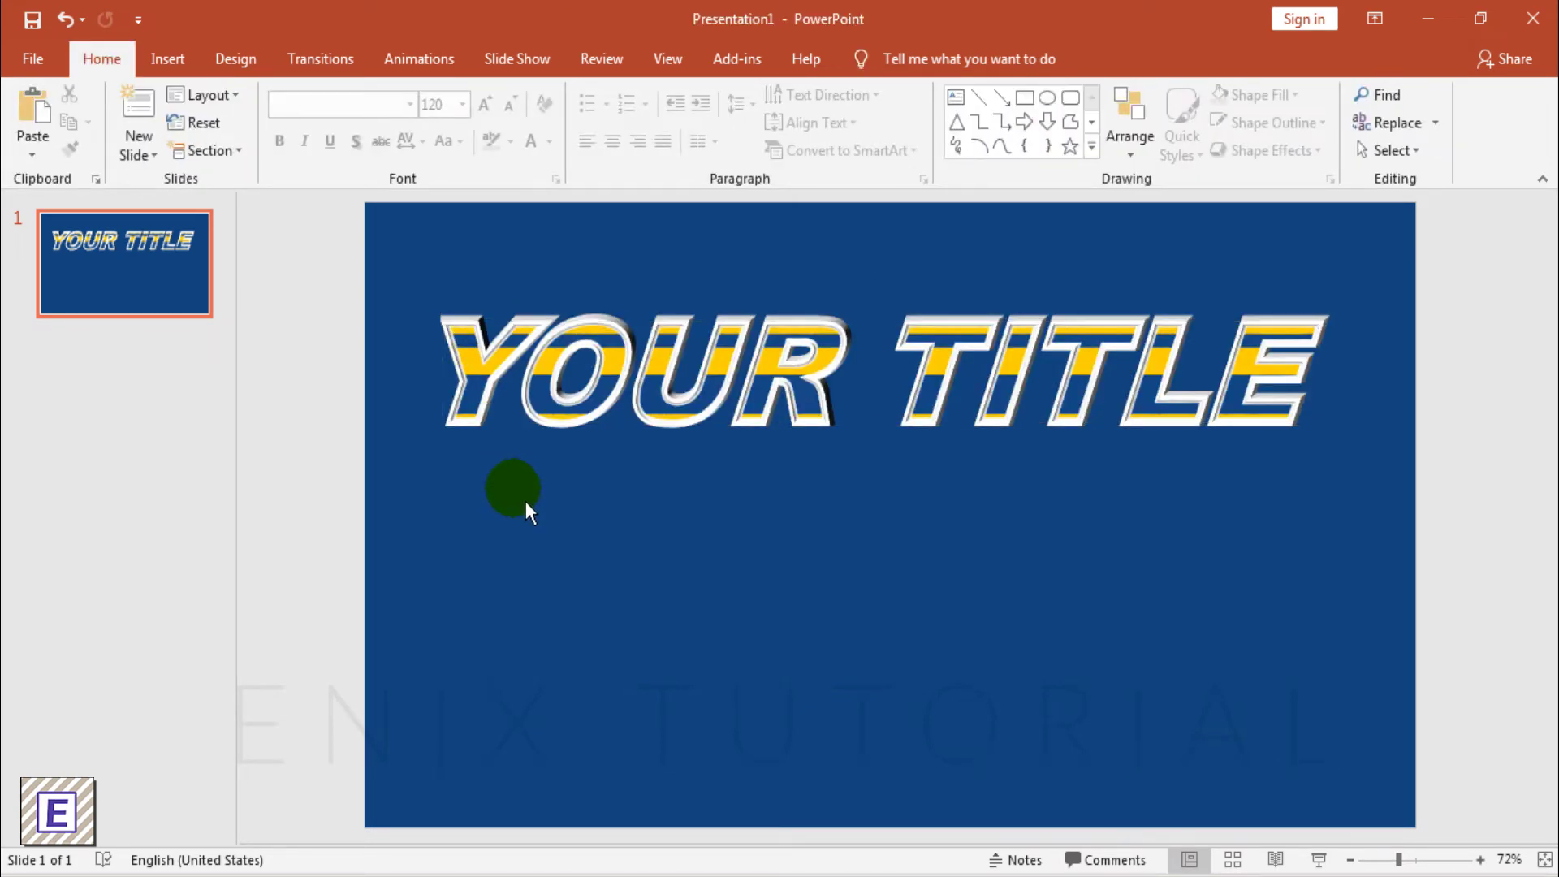
{"action": "left_click", "coordinate": [503, 372]}
{"action": "left_click_drag", "start_coordinate": [445, 323], "coordinate": [555, 365]}
{"action": "left_click_drag", "start_coordinate": [669, 382], "coordinate": [630, 460]}
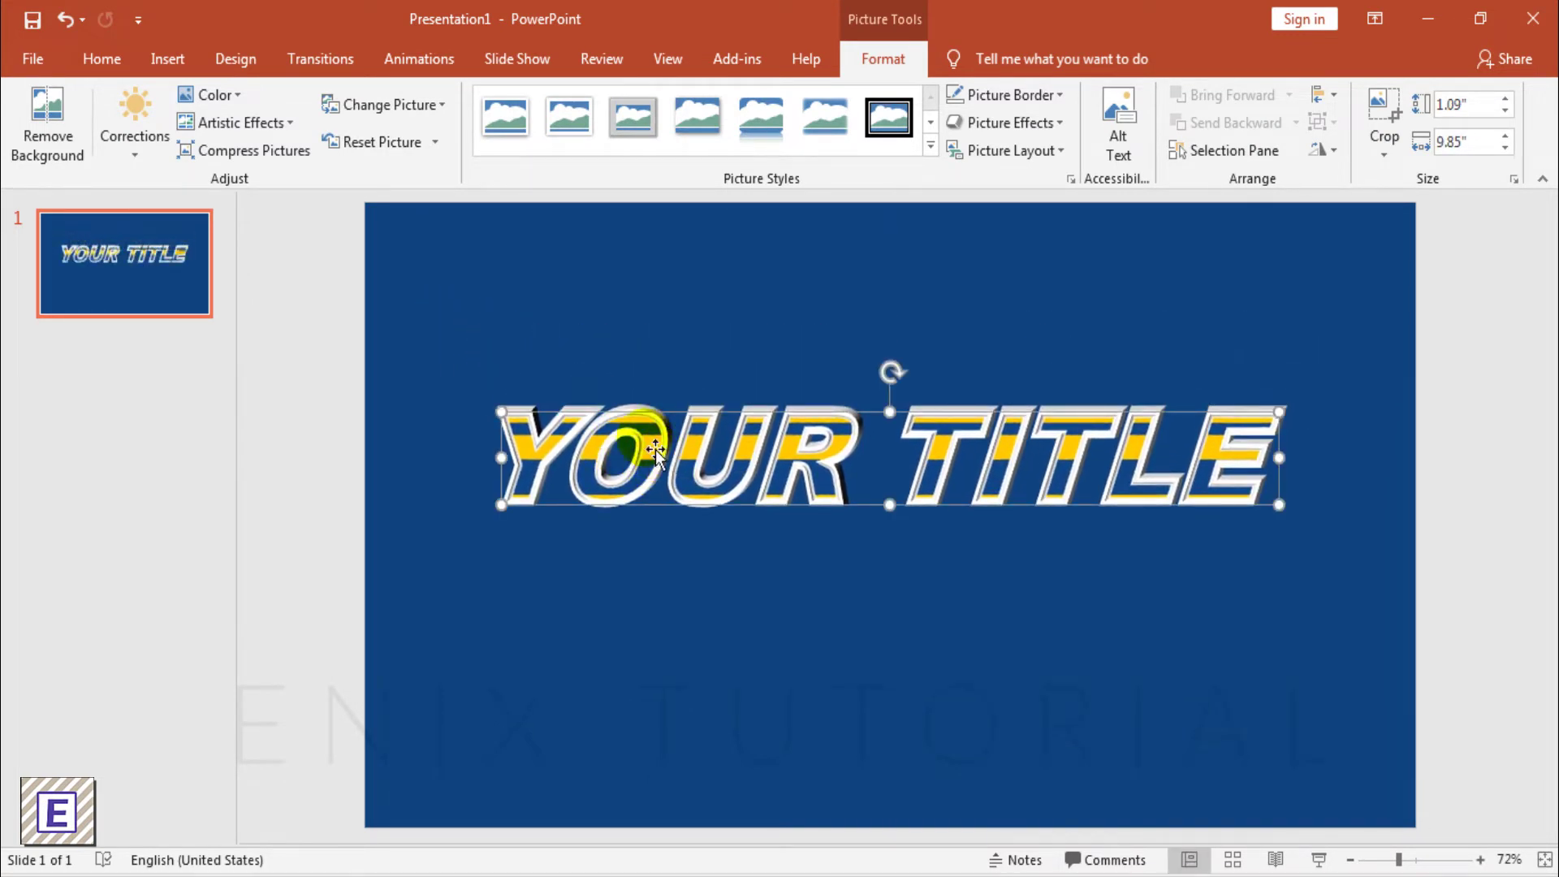
{"action": "left_click", "coordinate": [342, 354]}
{"action": "left_click", "coordinate": [165, 59]}
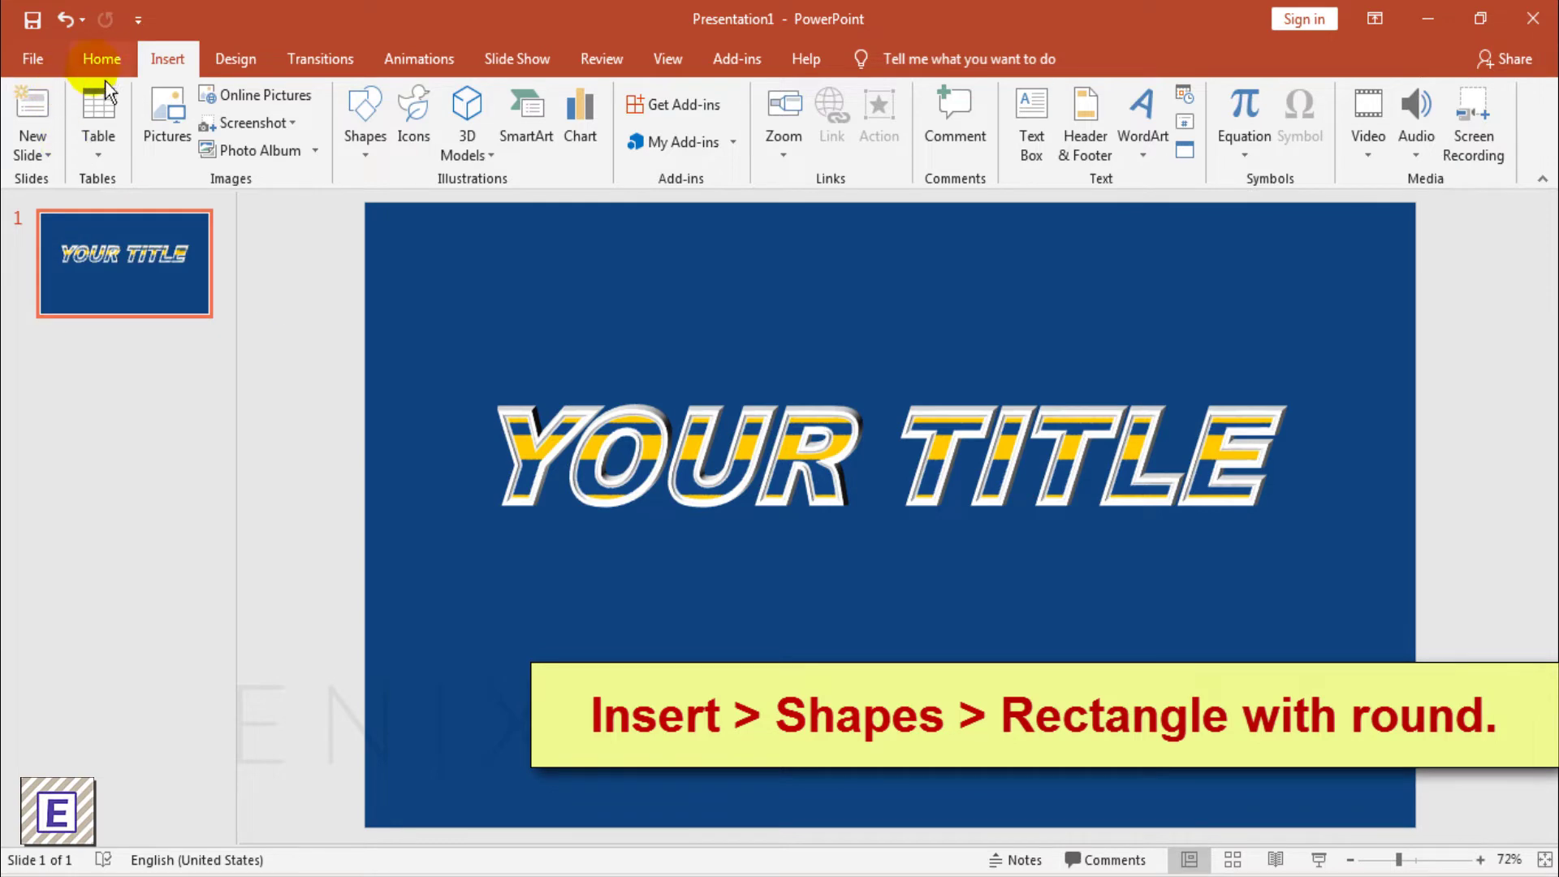
- Draw a wide rounded rectangle under the title and round its ends fully into a capsule
{"action": "left_click", "coordinate": [102, 58]}
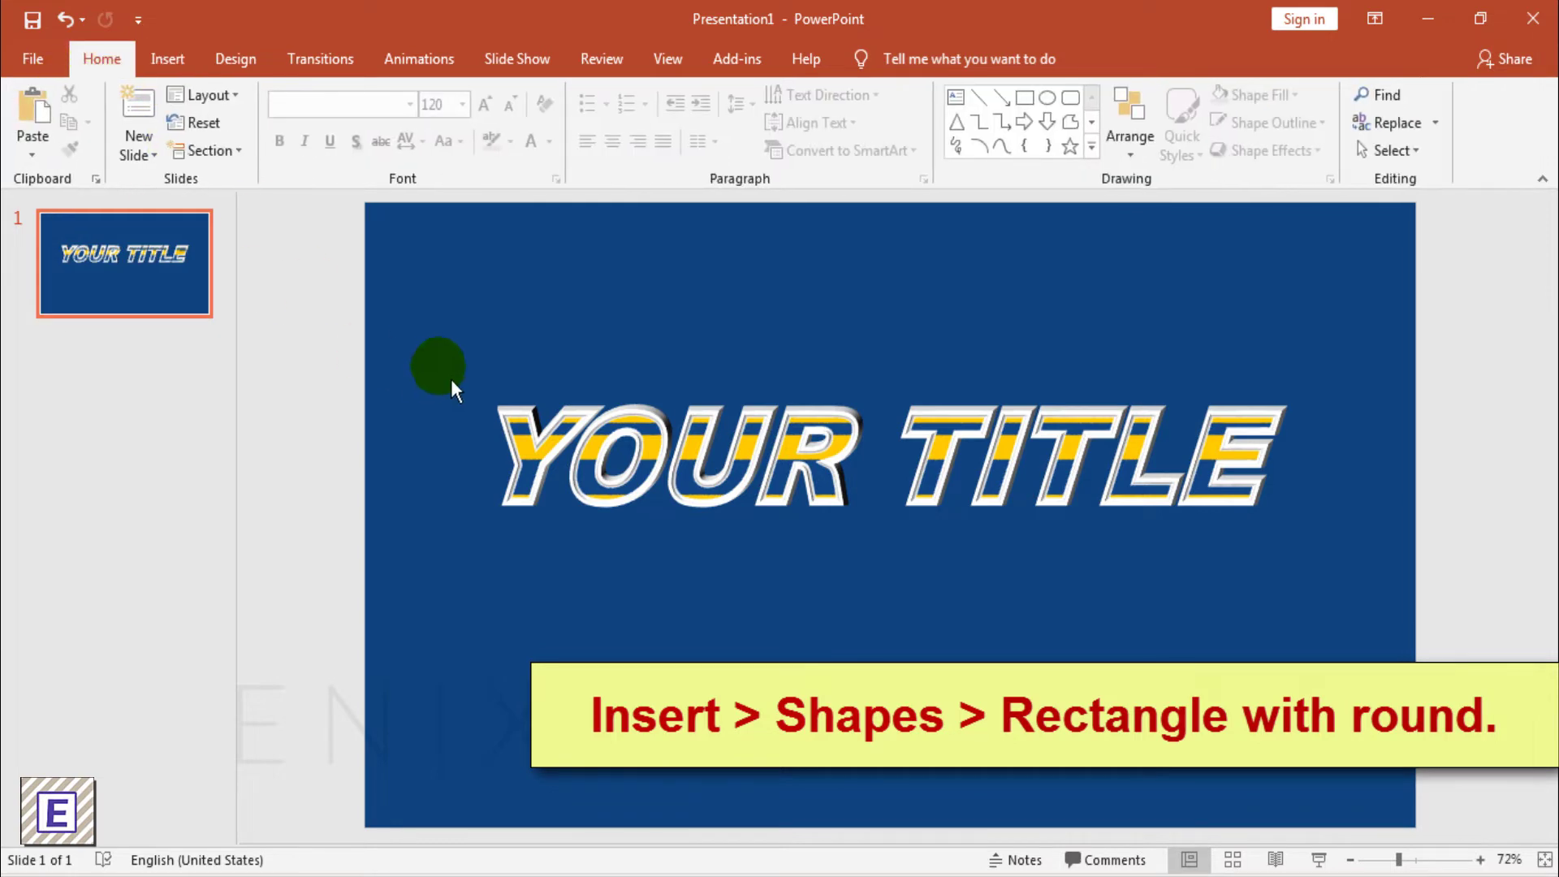
{"action": "left_click", "coordinate": [185, 60]}
{"action": "left_click", "coordinate": [357, 146]}
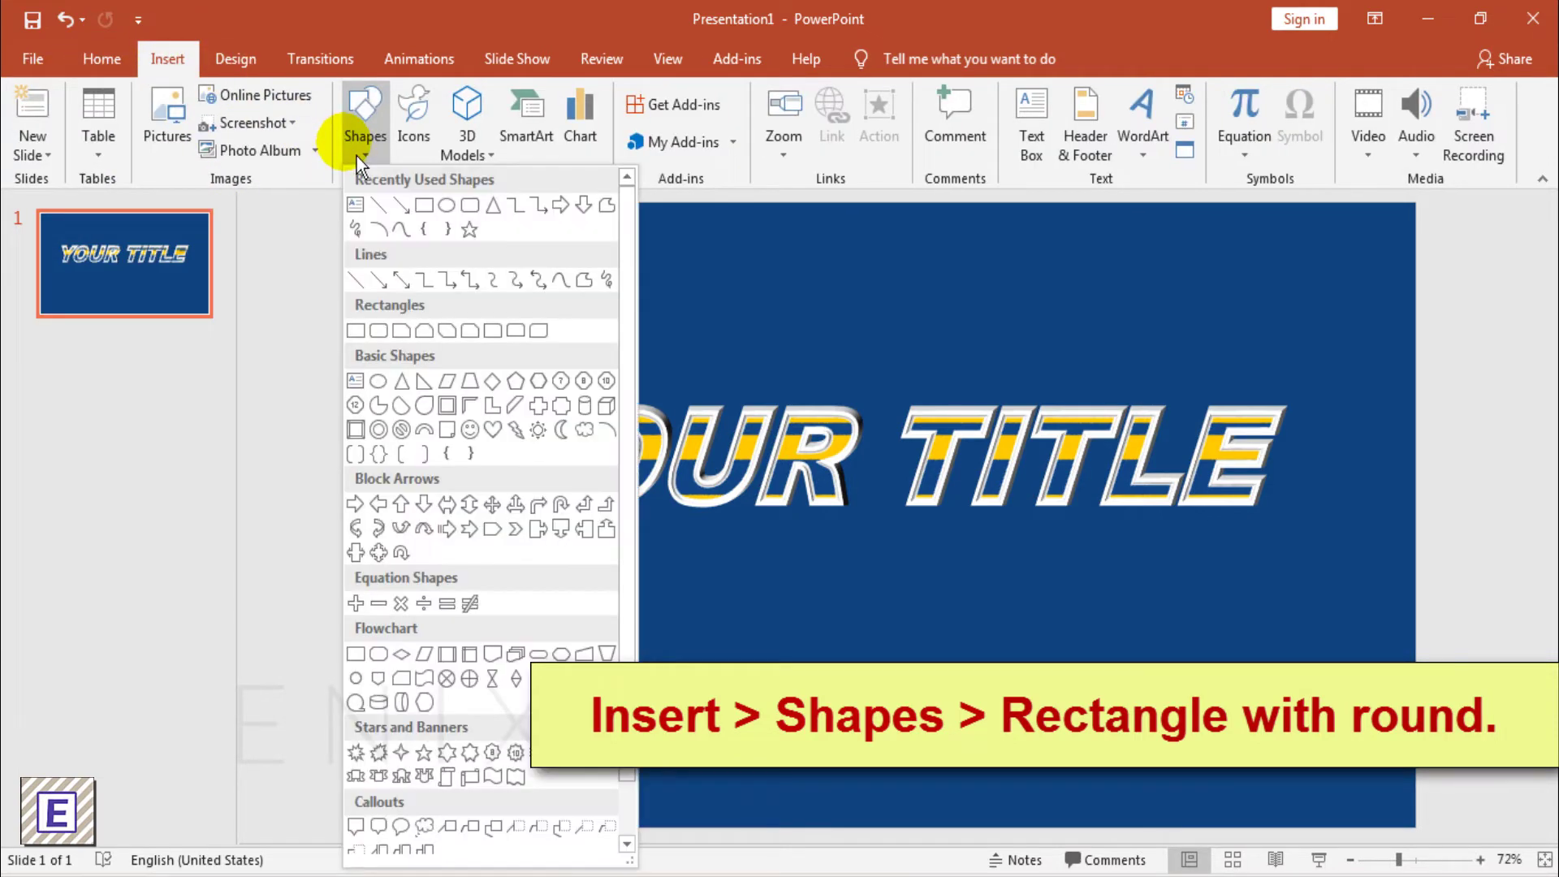
{"action": "left_click", "coordinate": [401, 345]}
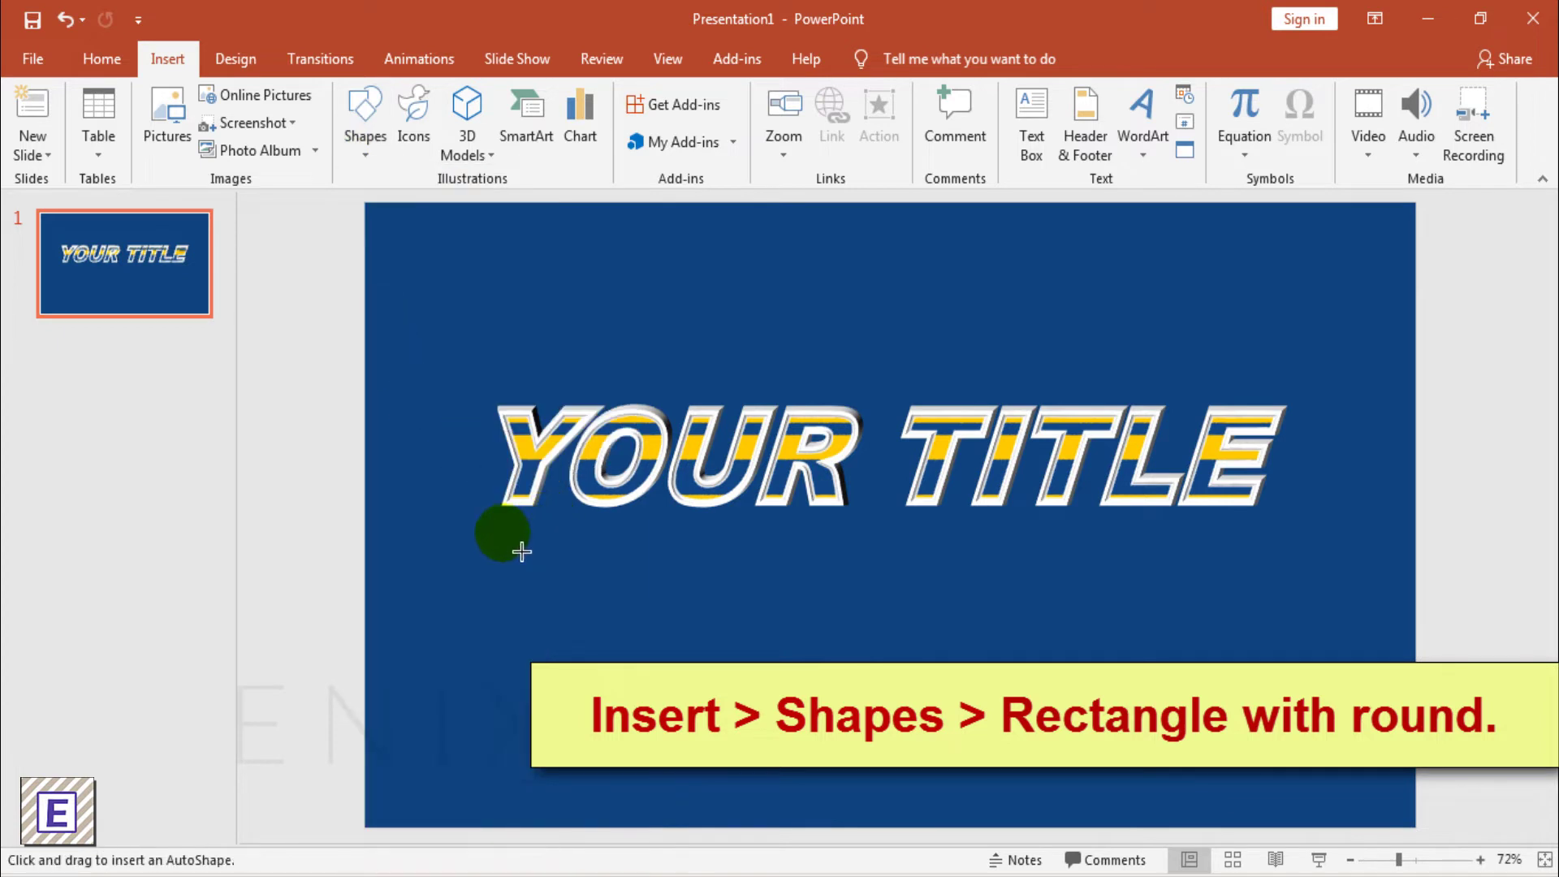
{"action": "left_click_drag", "start_coordinate": [504, 534], "coordinate": [1270, 626]}
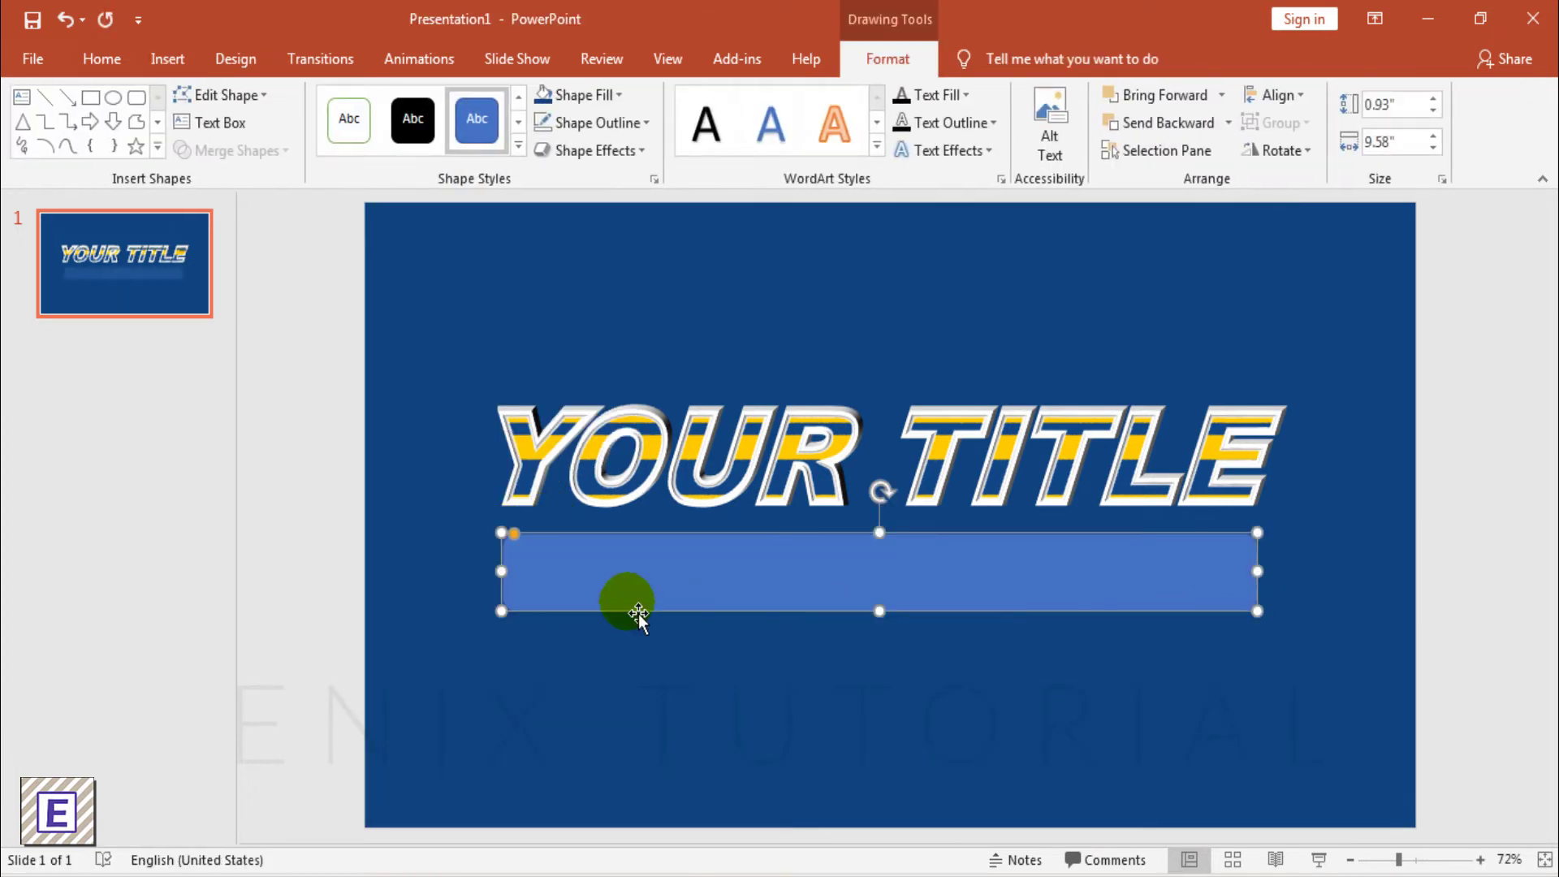
{"action": "left_click_drag", "start_coordinate": [518, 542], "coordinate": [568, 550]}
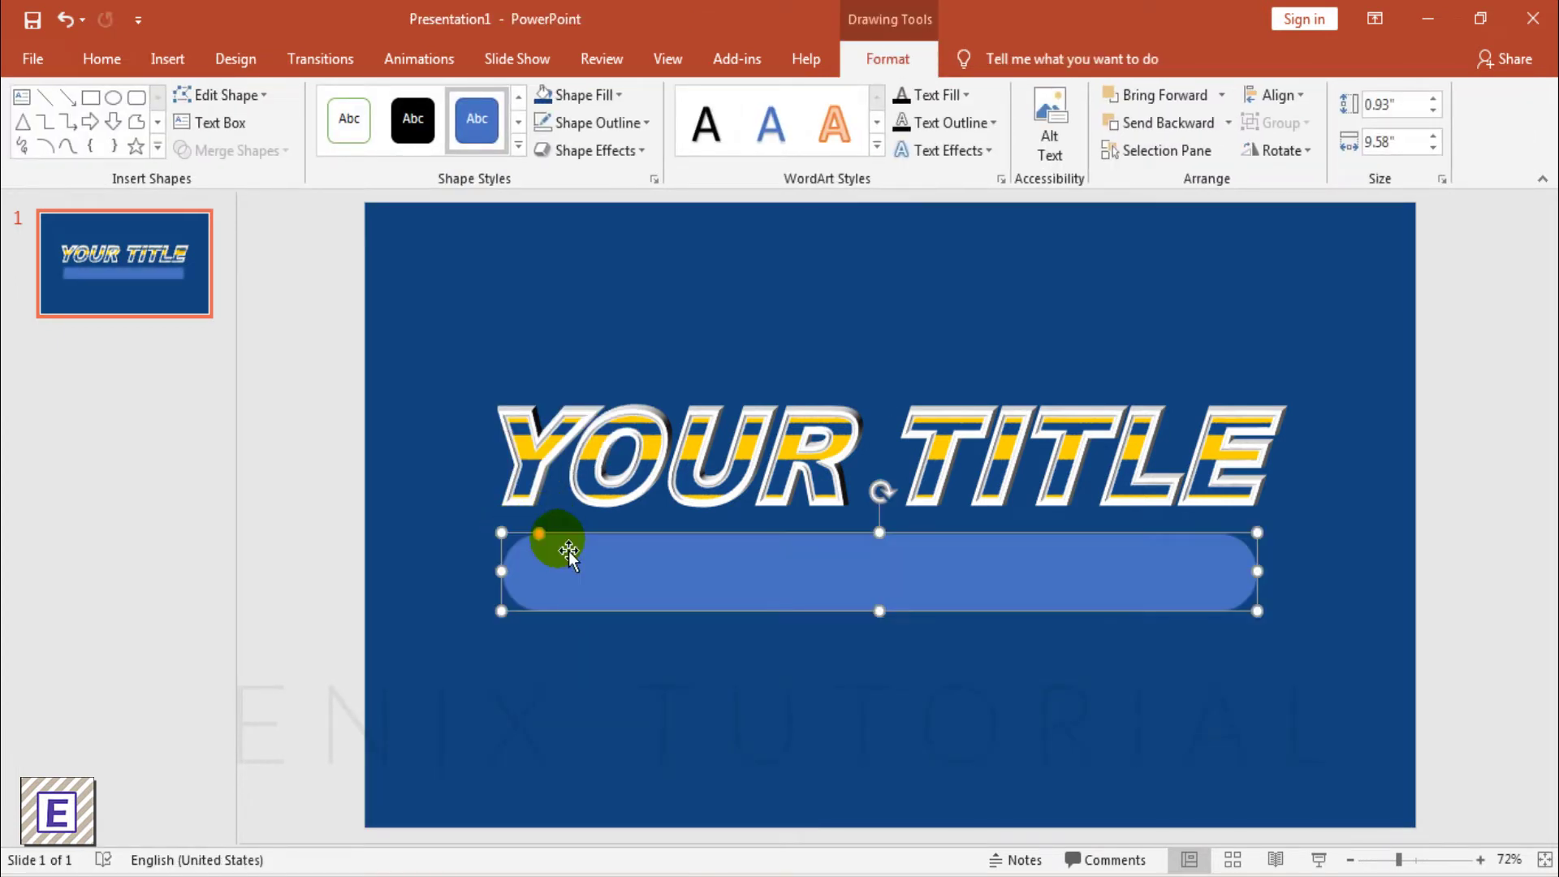
- Fill the bar orange, remove its outline, and thin it to 0.73" tall
{"action": "left_click", "coordinate": [583, 95]}
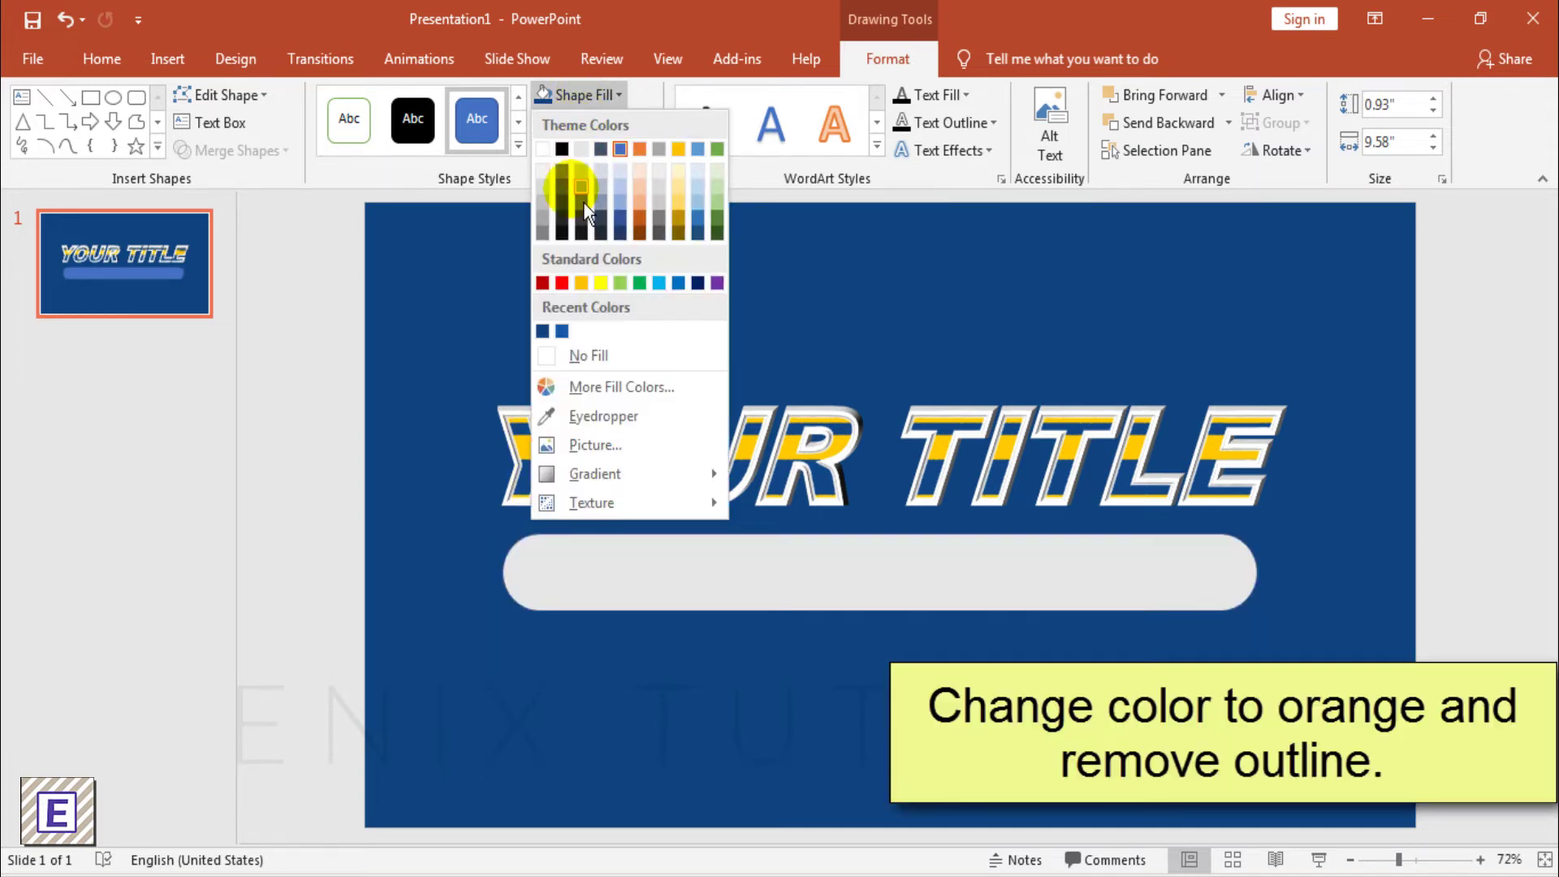
{"action": "left_click", "coordinate": [583, 284]}
{"action": "left_click", "coordinate": [598, 122]}
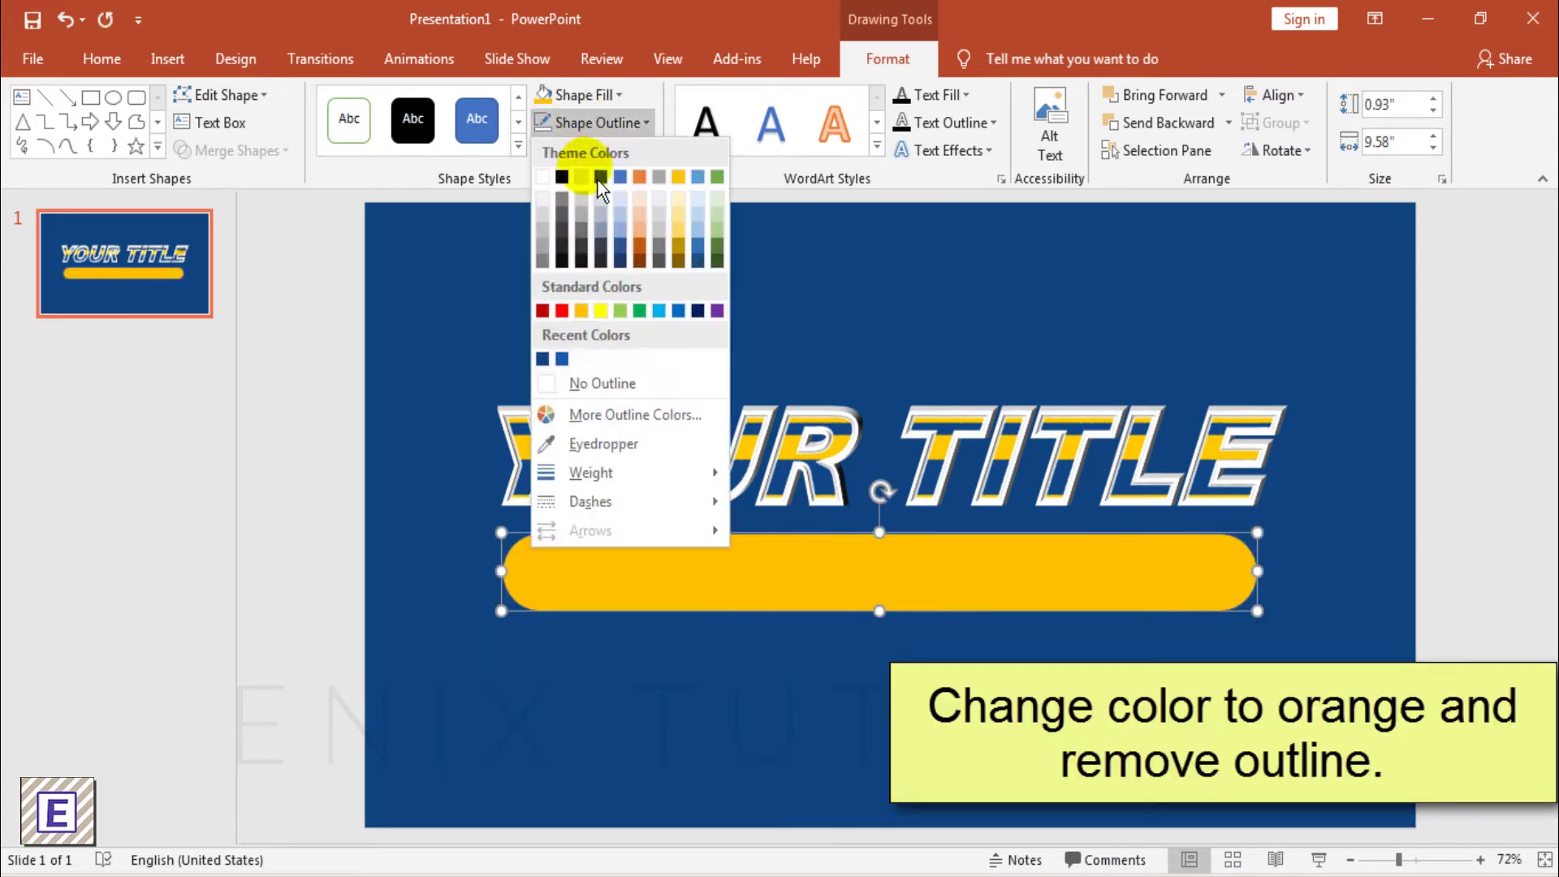
{"action": "left_click", "coordinate": [601, 382]}
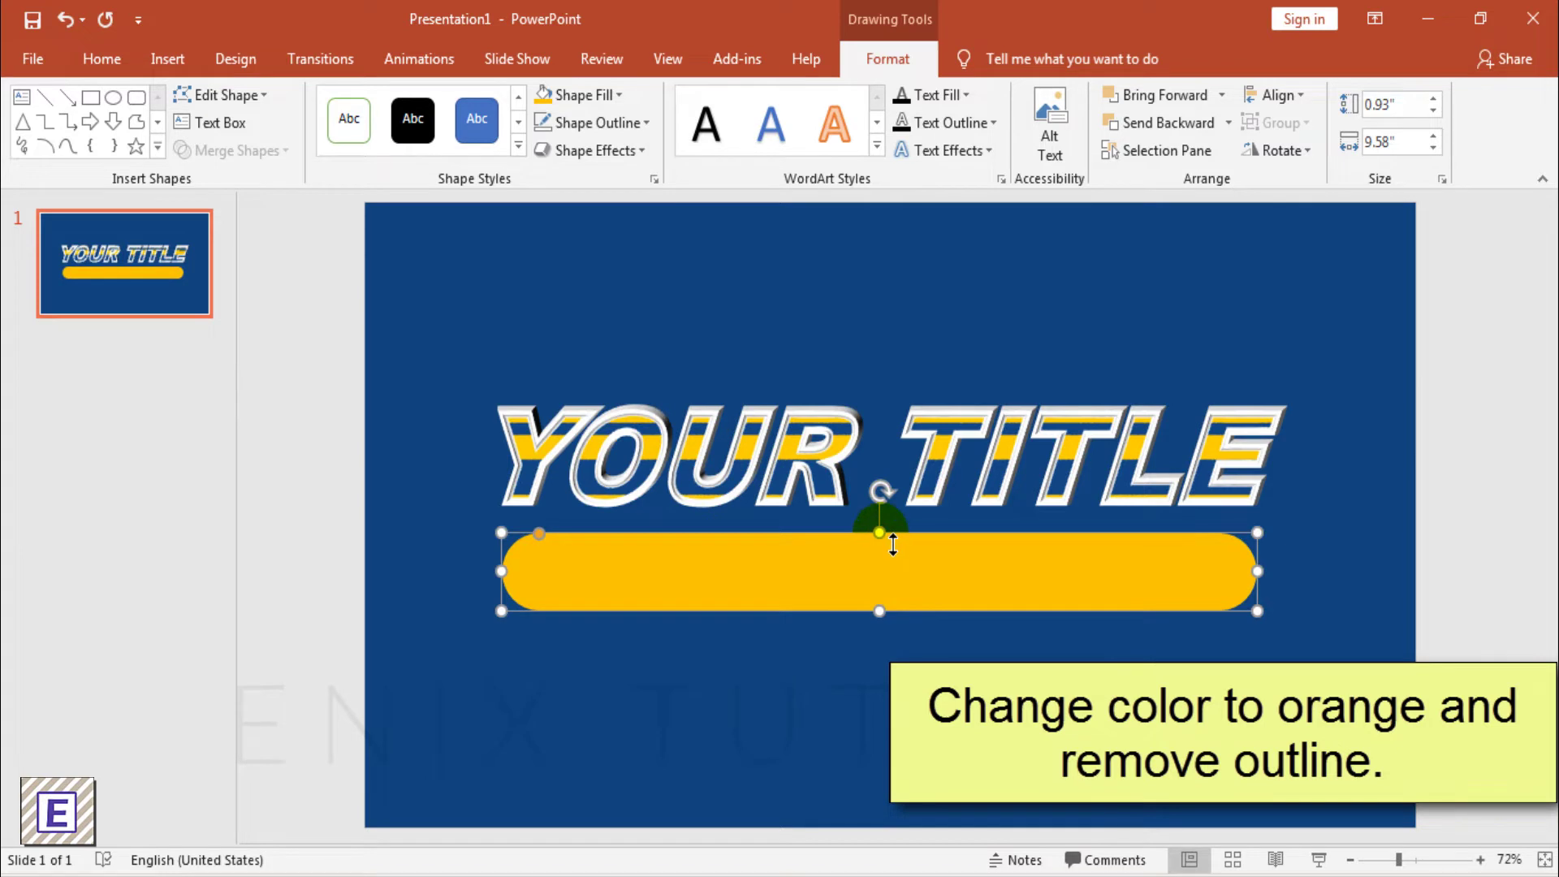
{"action": "left_click_drag", "start_coordinate": [893, 544], "coordinate": [867, 577]}
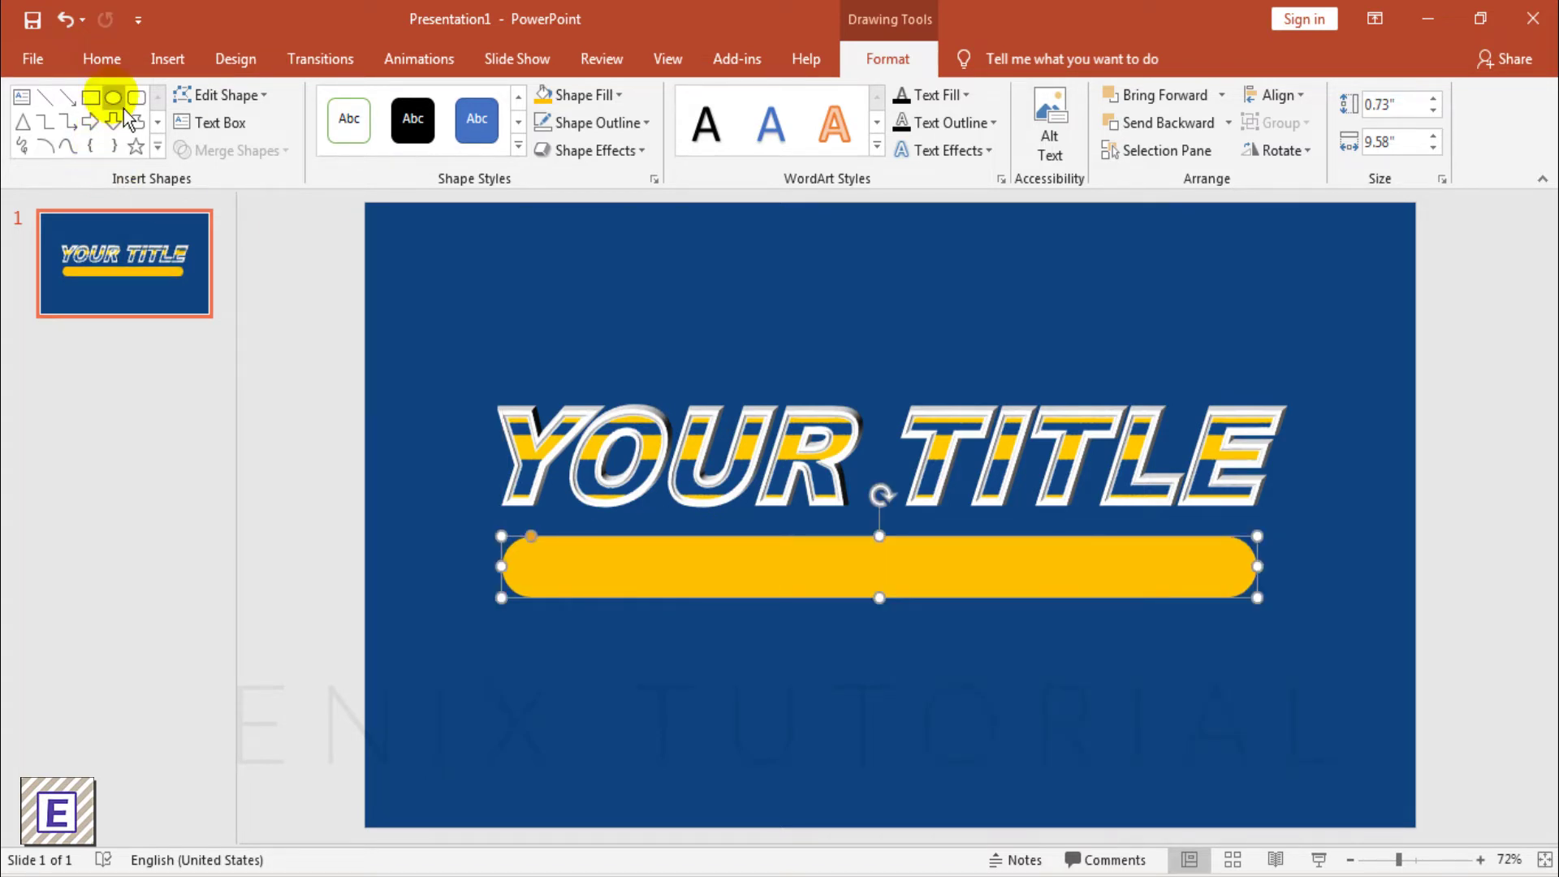
{"action": "left_click", "coordinate": [167, 59]}
- Add a text box on the orange bar reading 'Subscribe for more new videos coming soon.' and select its text
{"action": "left_click", "coordinate": [1031, 142]}
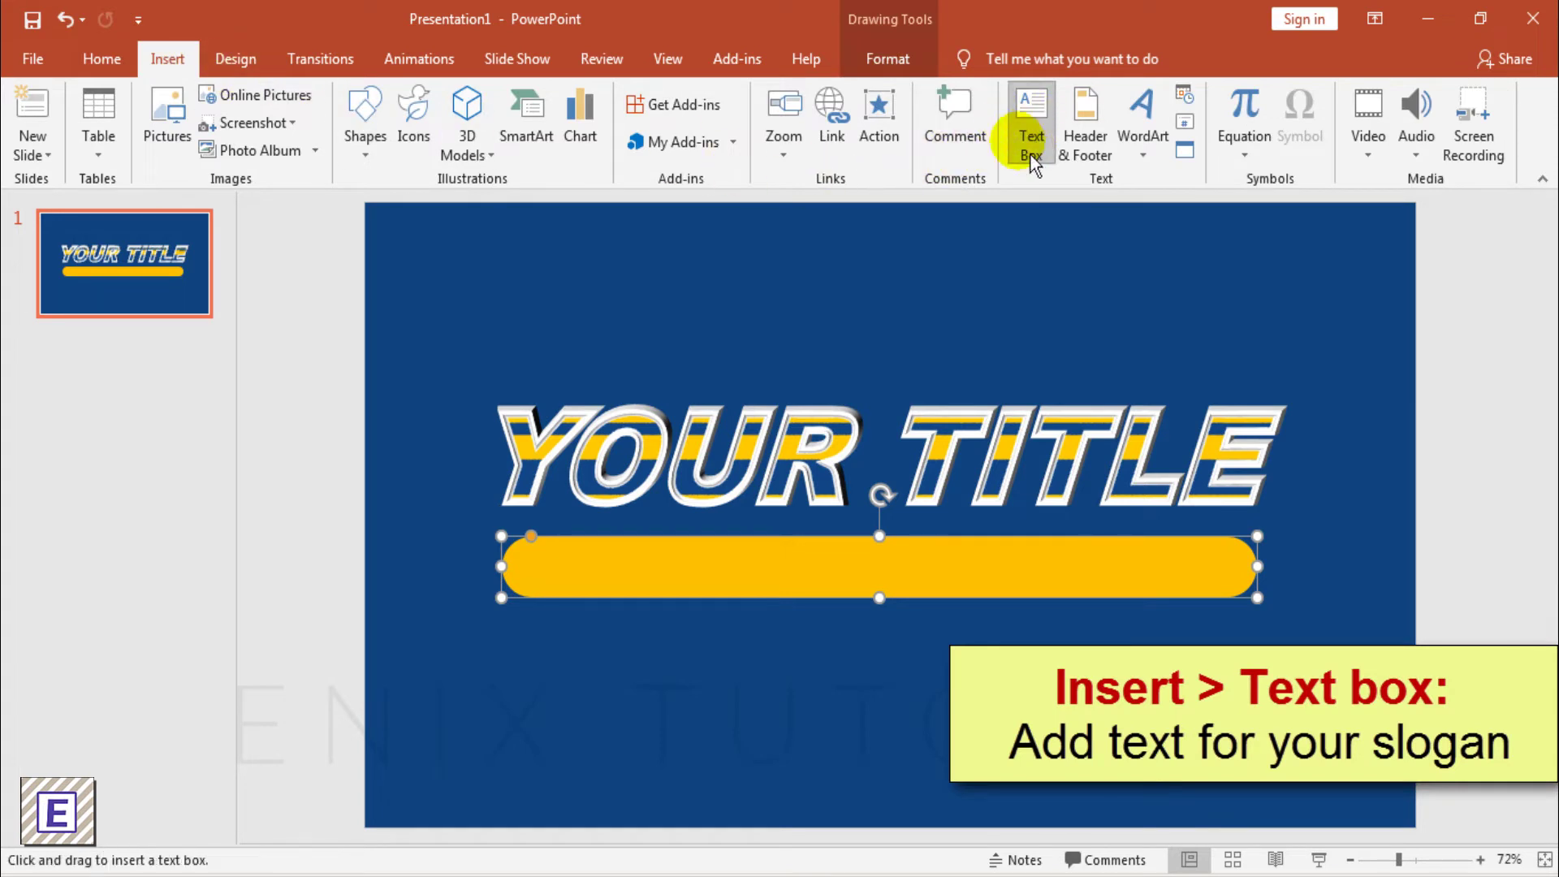
{"action": "mouse_move", "coordinate": [571, 570]}
{"action": "left_mouse_down"}
{"action": "mouse_move", "coordinate": [1062, 606]}
{"action": "mouse_move", "coordinate": [1176, 585]}
{"action": "left_mouse_up"}
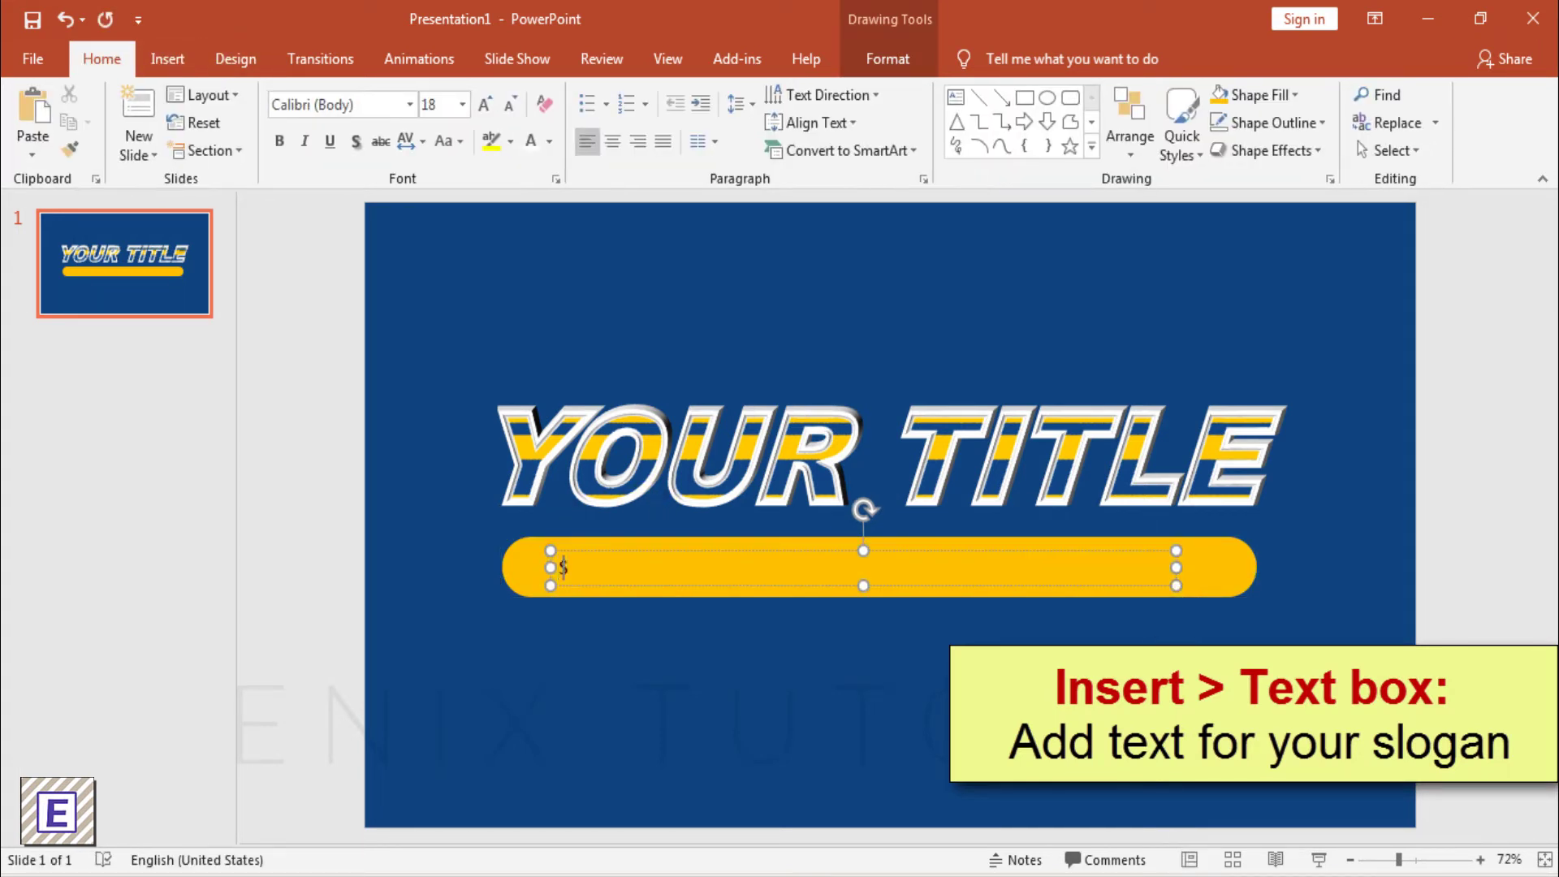
{"action": "type", "text": "Subscribe for"}
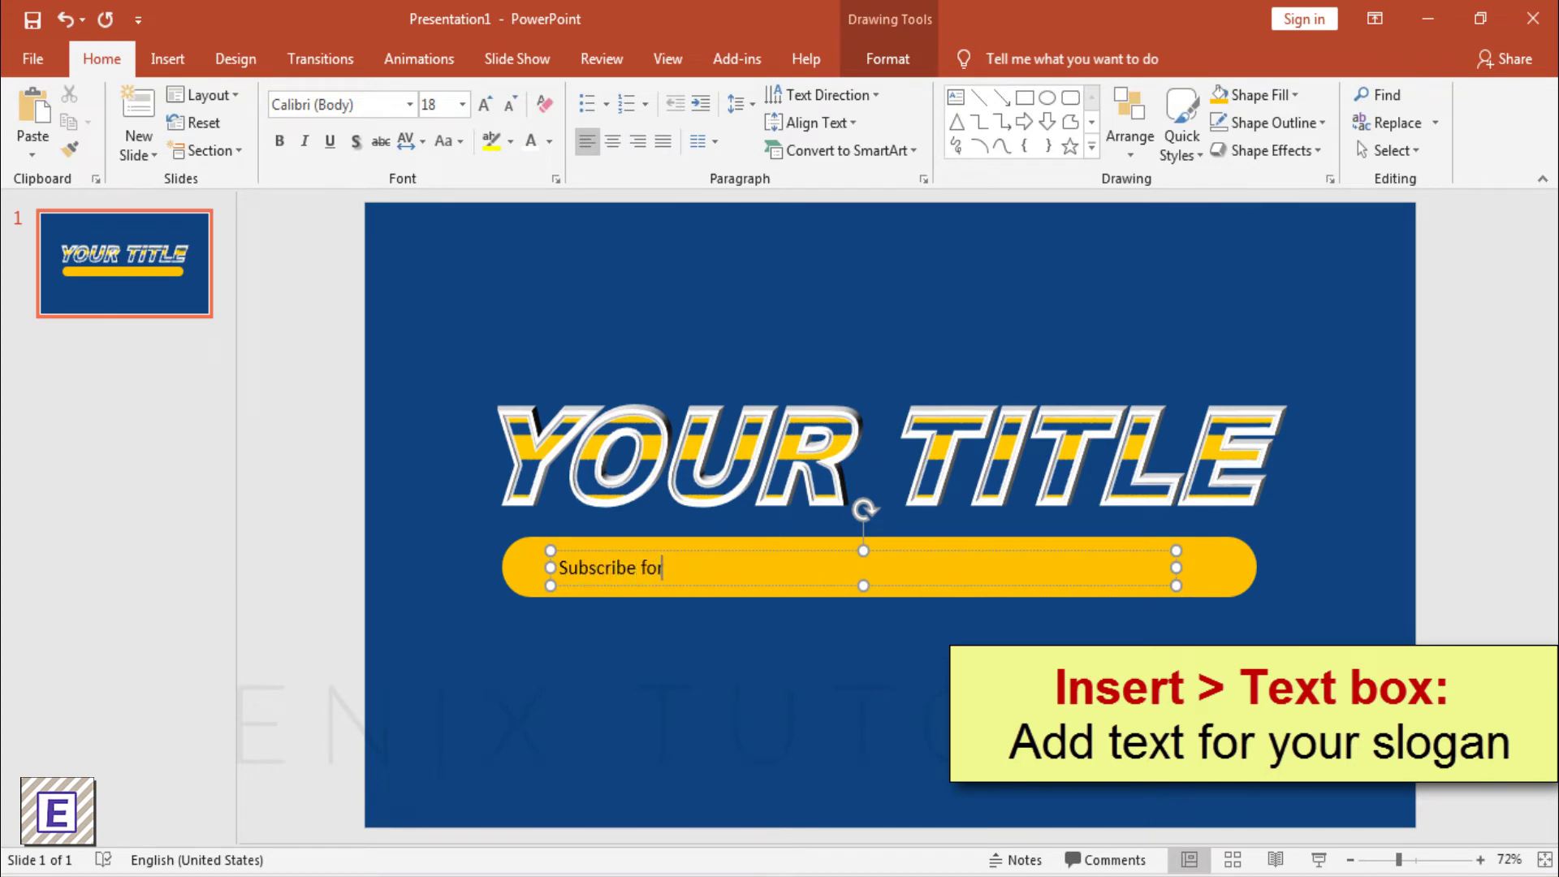
{"action": "type", "text": " videos coming soon.."}
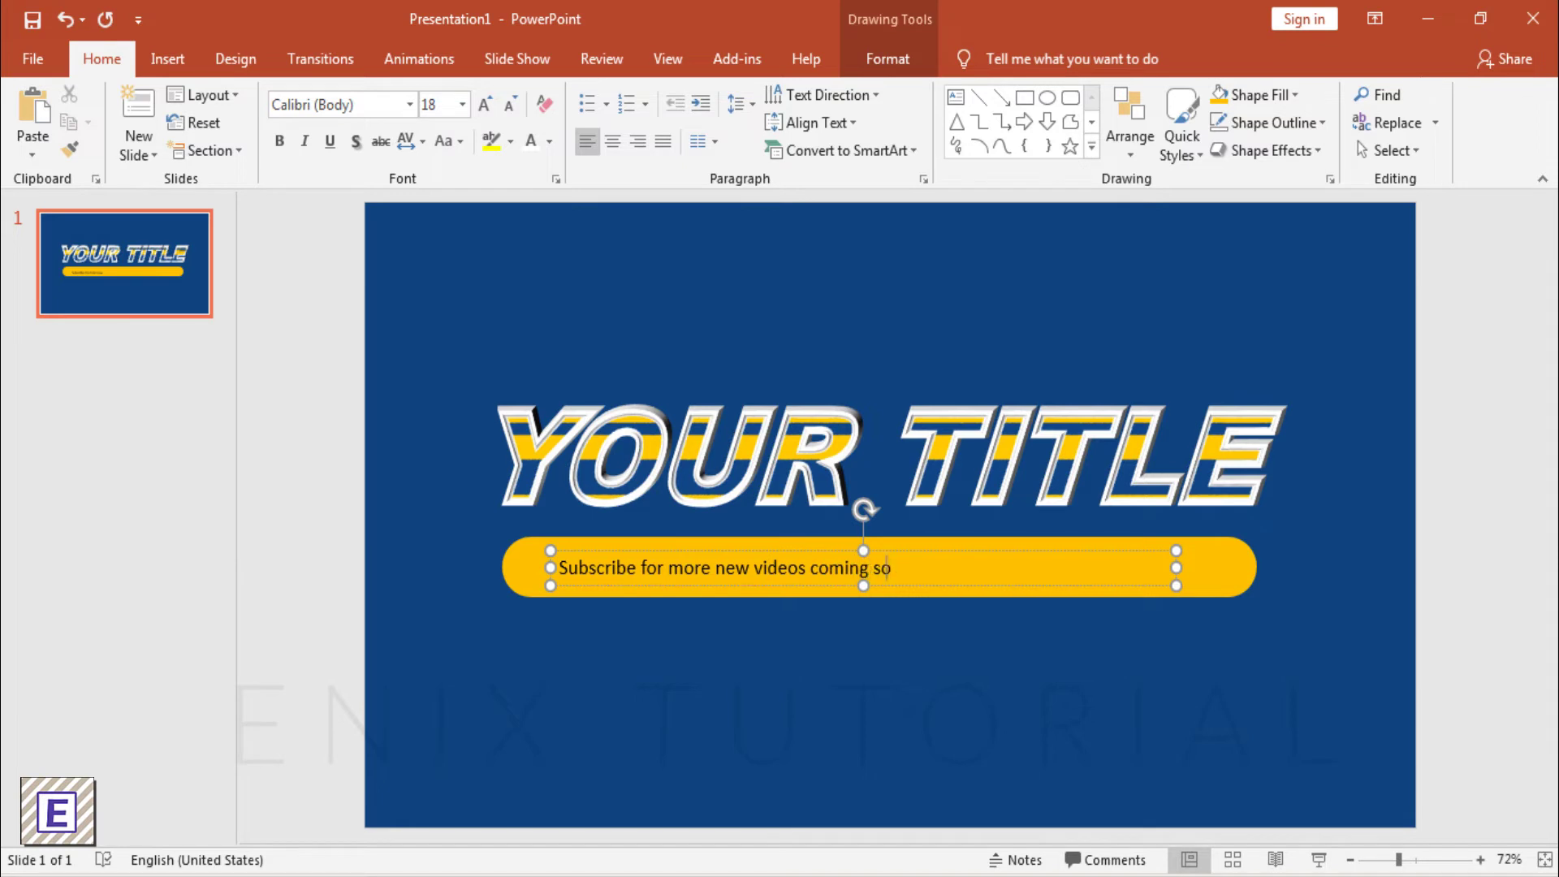
{"action": "key", "text": "ctrl+a"}
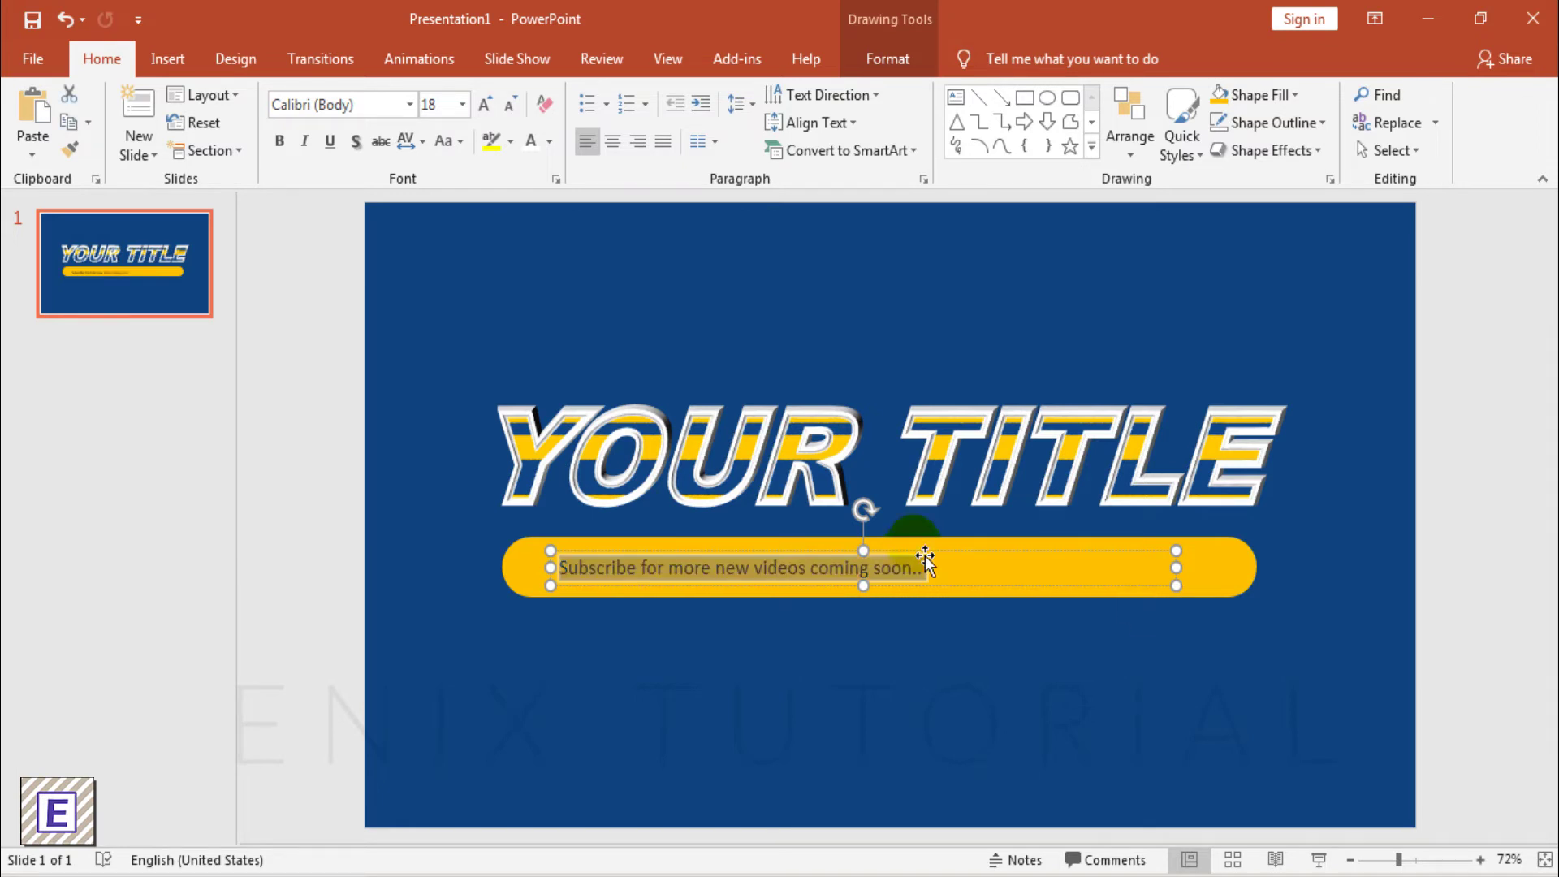
- Set the slogan to Arial 28 pt and resize its box so it fits one line, centred on the bar
{"action": "left_click", "coordinate": [361, 105]}
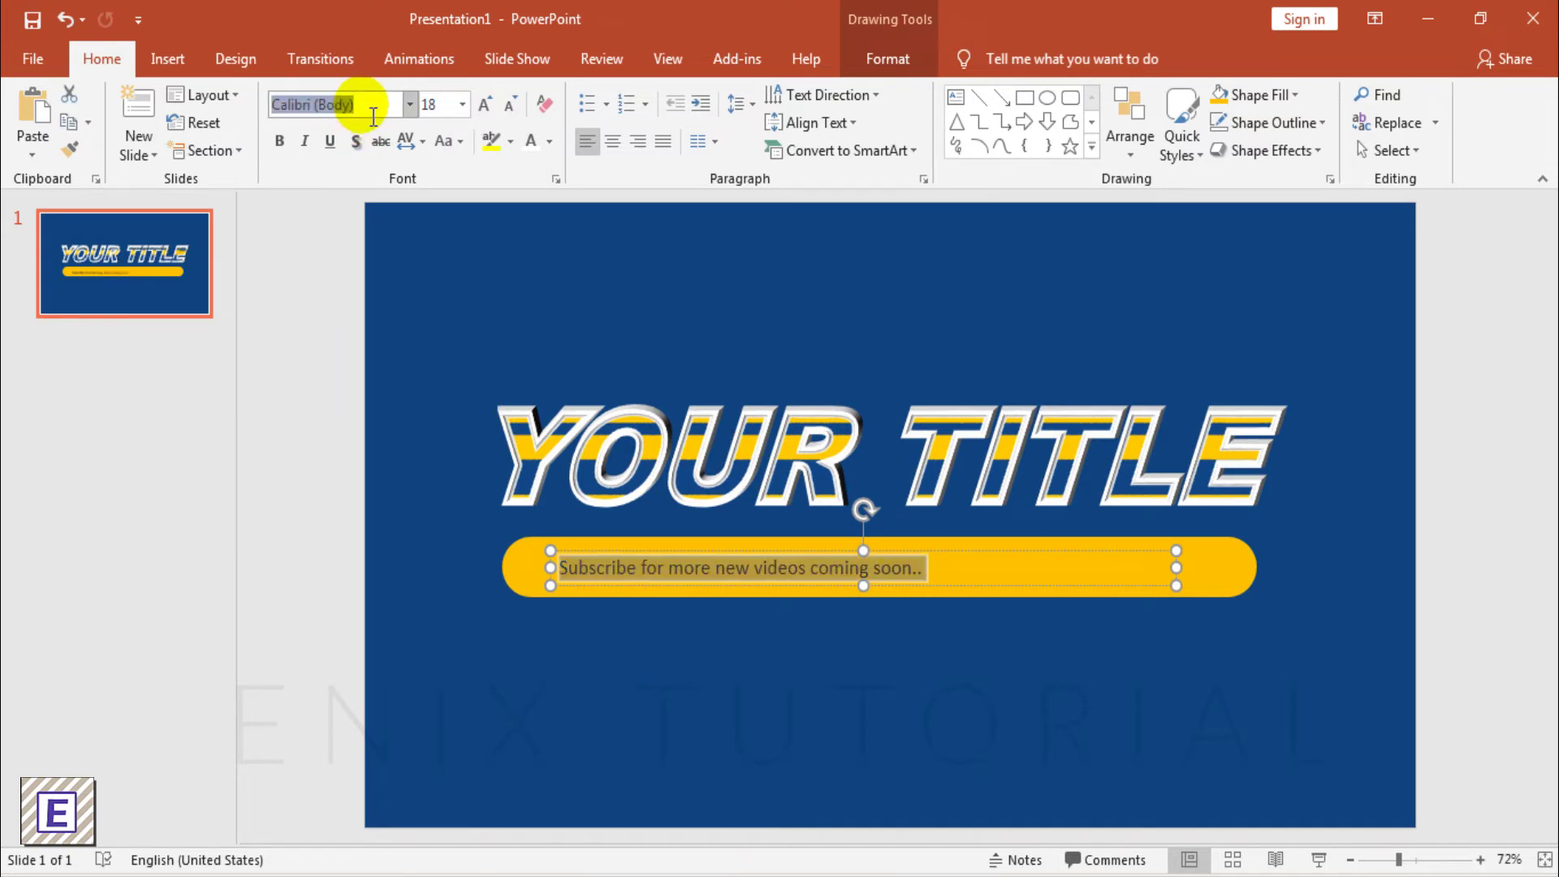
{"action": "type", "text": "Arial"}
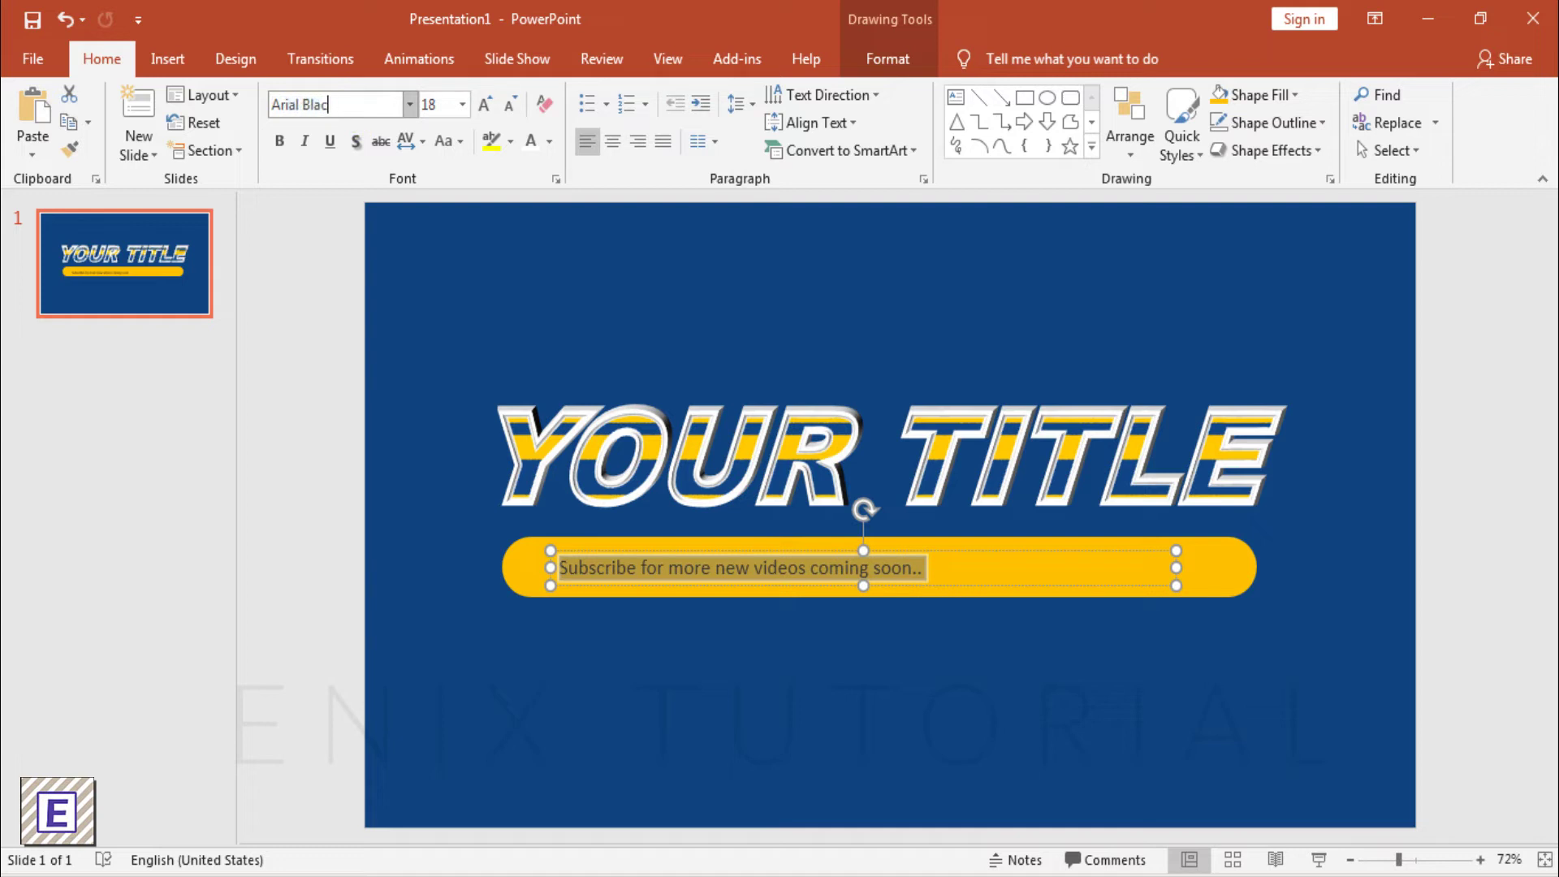
{"action": "key", "text": "Return"}
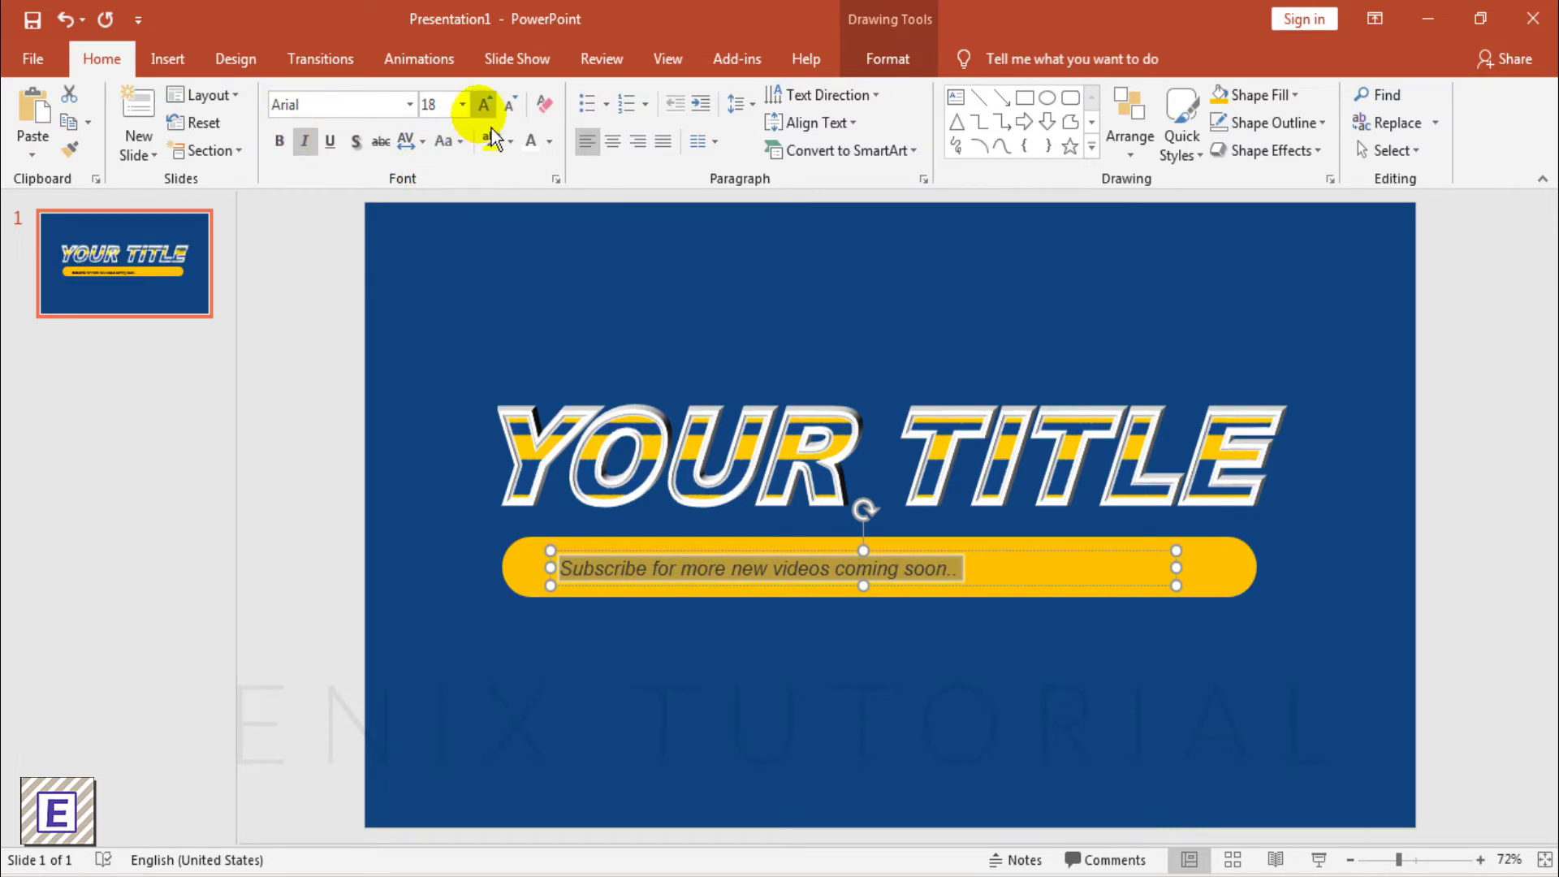
{"action": "left_click", "coordinate": [485, 104]}
{"action": "left_click", "coordinate": [485, 103]}
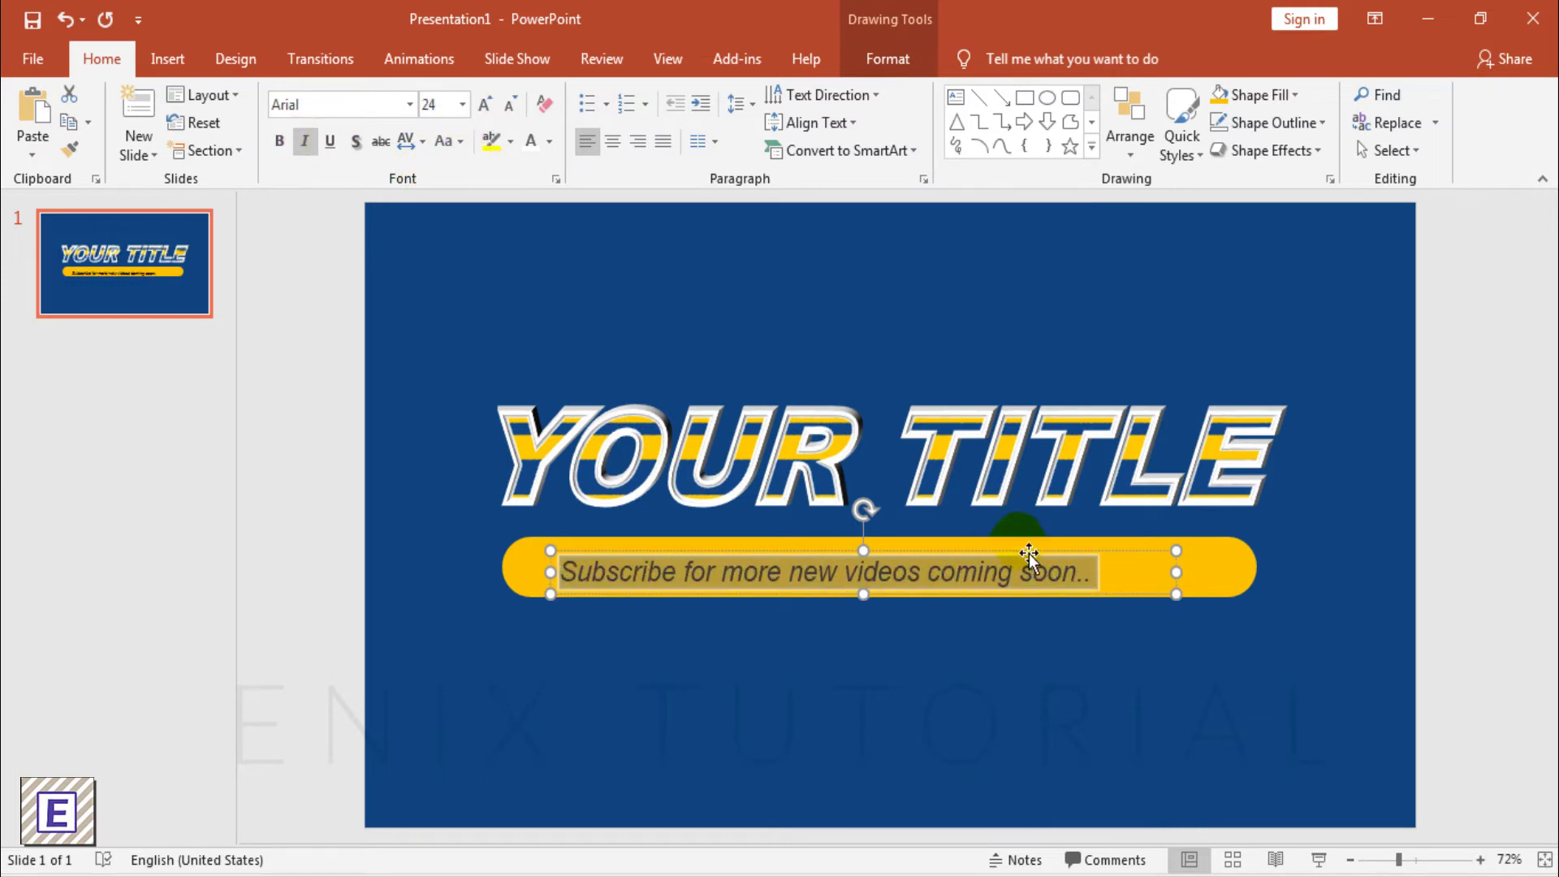
{"action": "left_click_drag", "start_coordinate": [1190, 581], "coordinate": [1145, 583]}
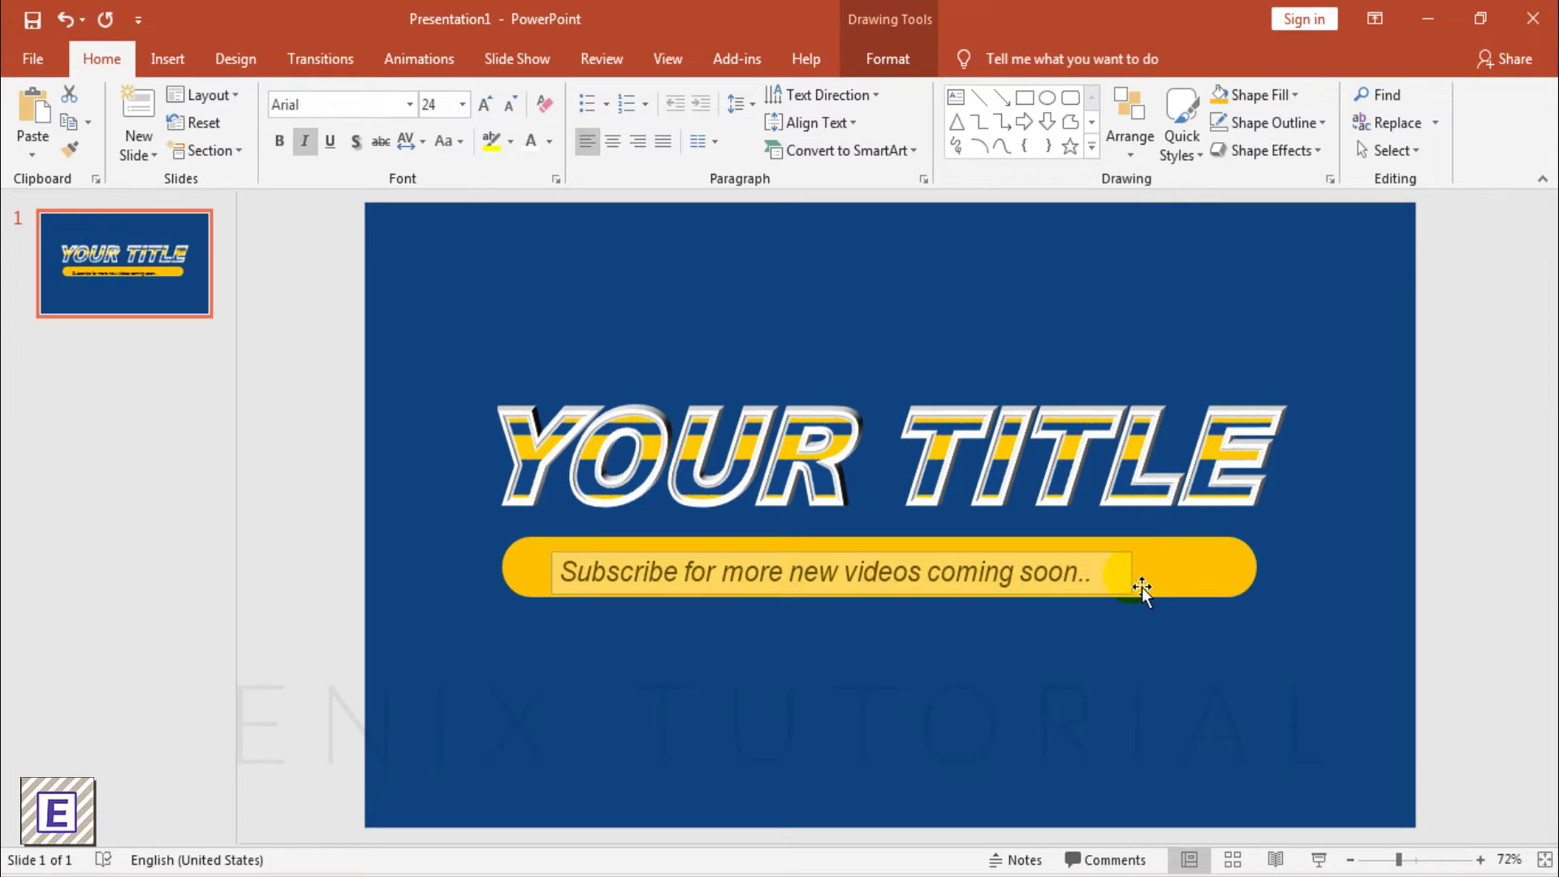
{"action": "left_click", "coordinate": [484, 103]}
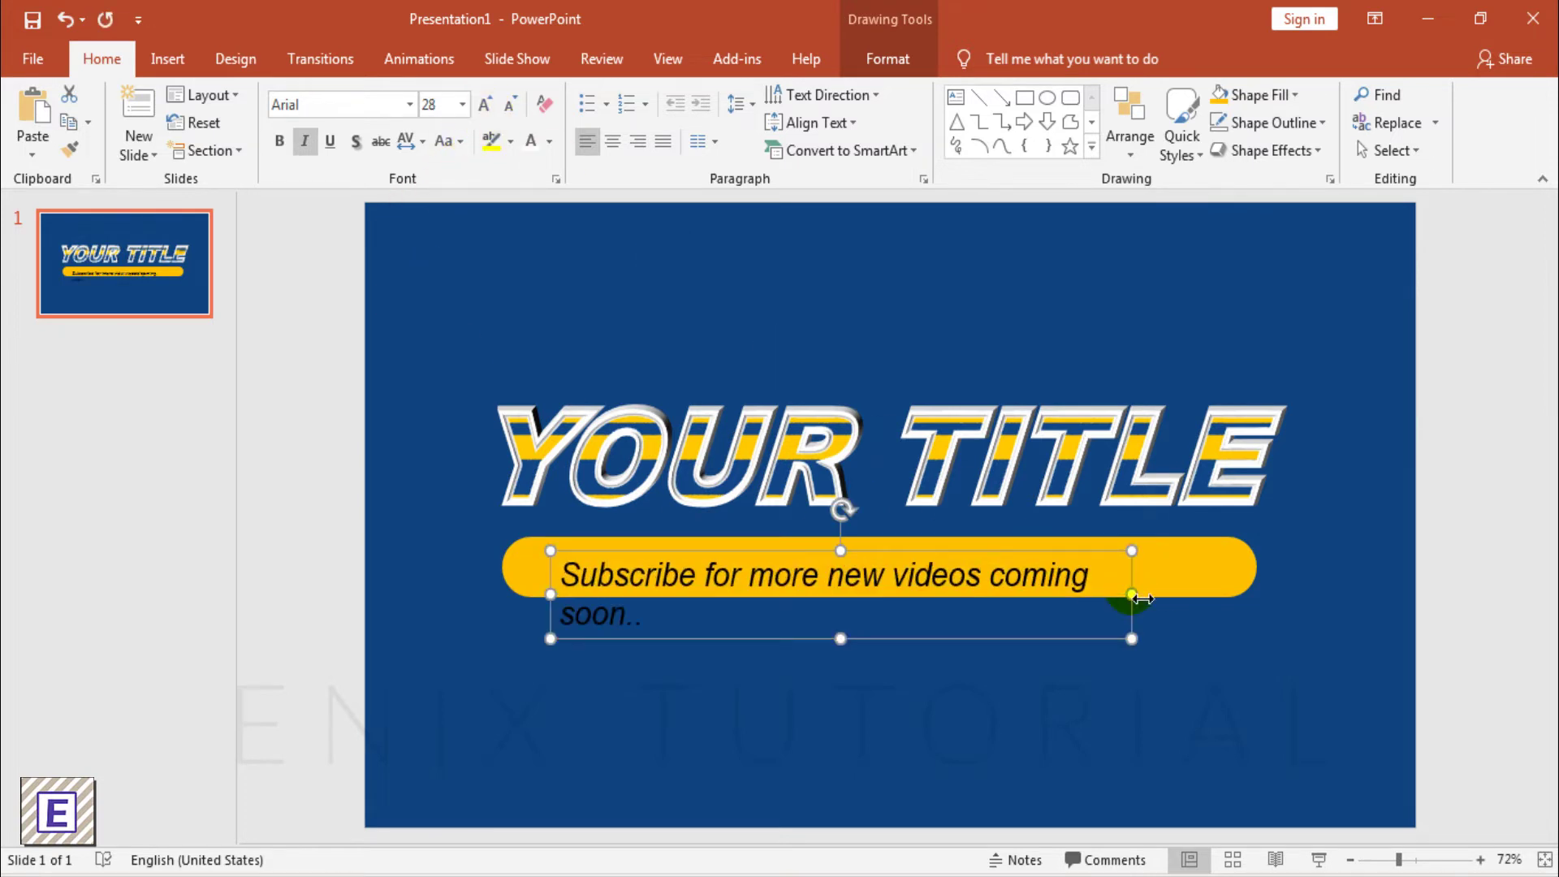
{"action": "left_click_drag", "start_coordinate": [1148, 606], "coordinate": [1193, 597]}
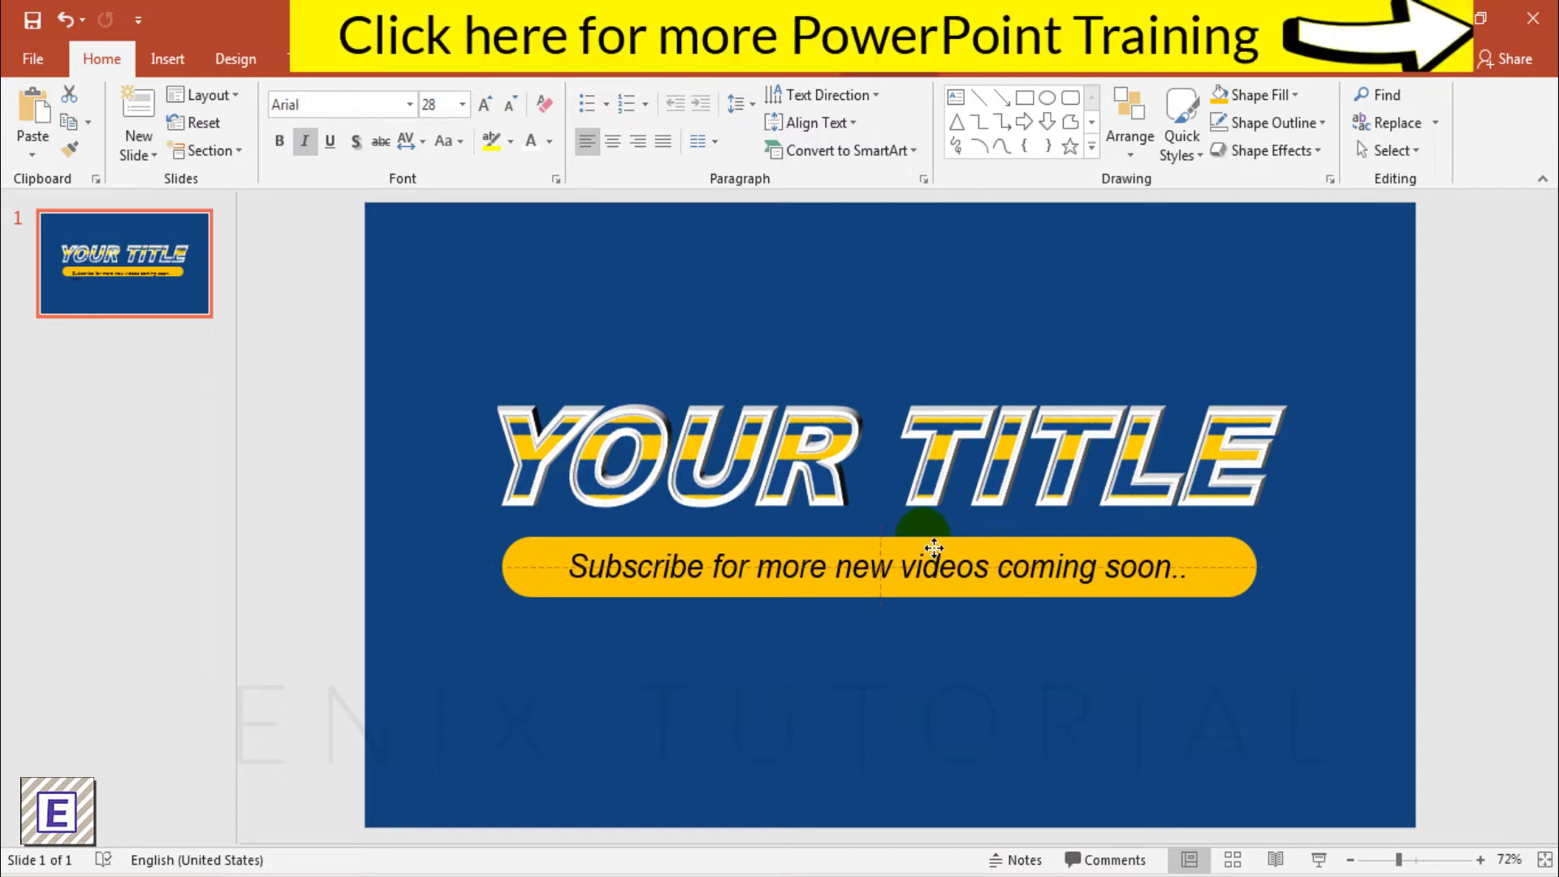
{"action": "left_click_drag", "start_coordinate": [931, 559], "coordinate": [939, 551]}
{"action": "left_click", "coordinate": [1494, 708]}
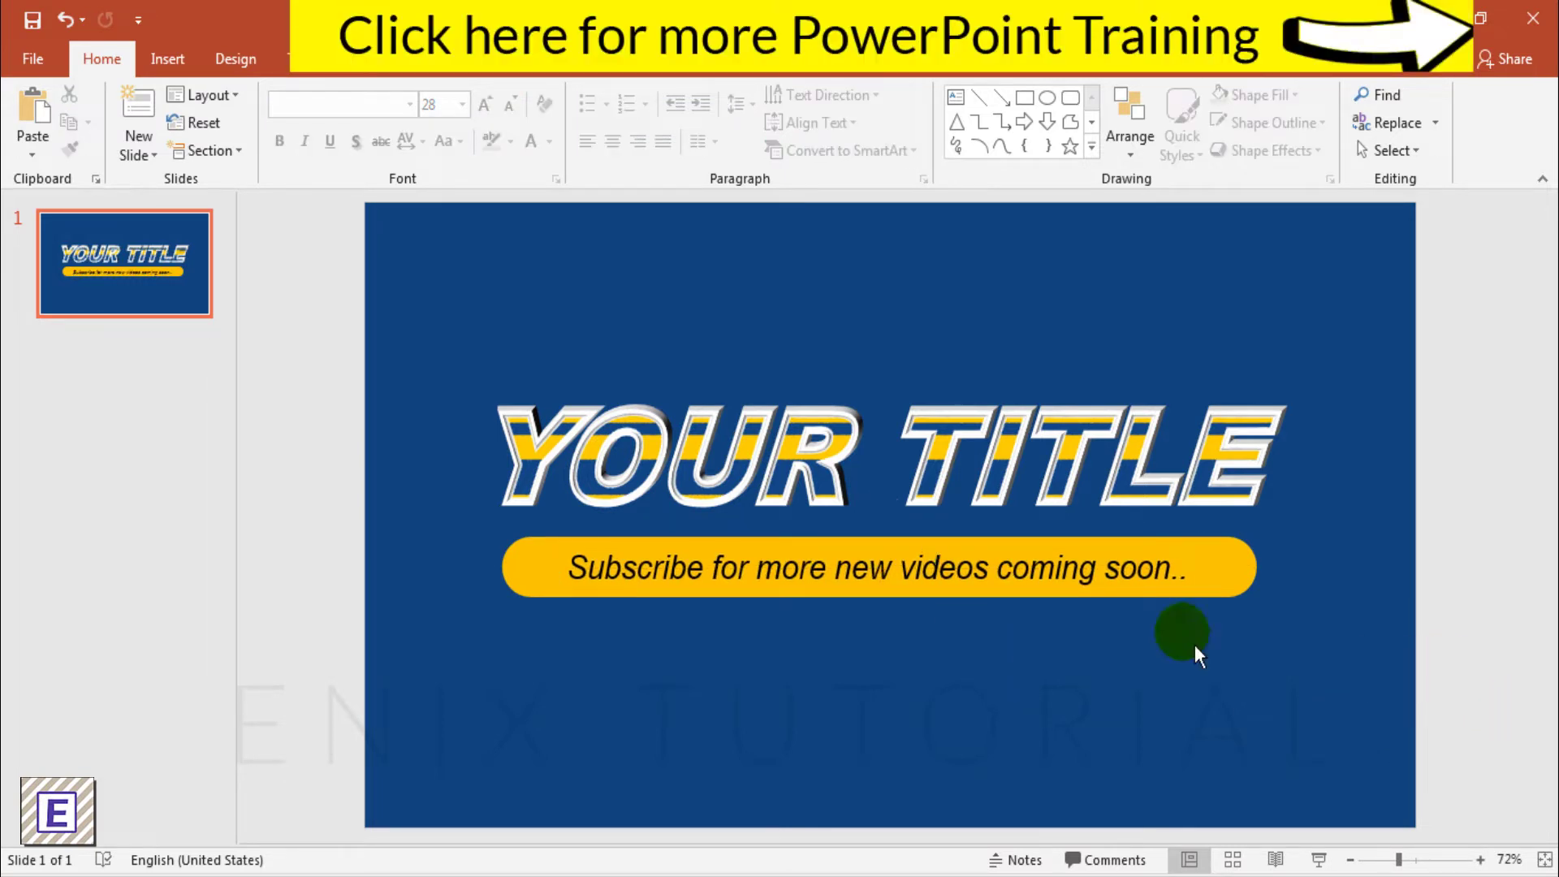
- Draw a rectangle left of the title, filled with the background's dark blue and with no outline
{"action": "left_click", "coordinate": [180, 69]}
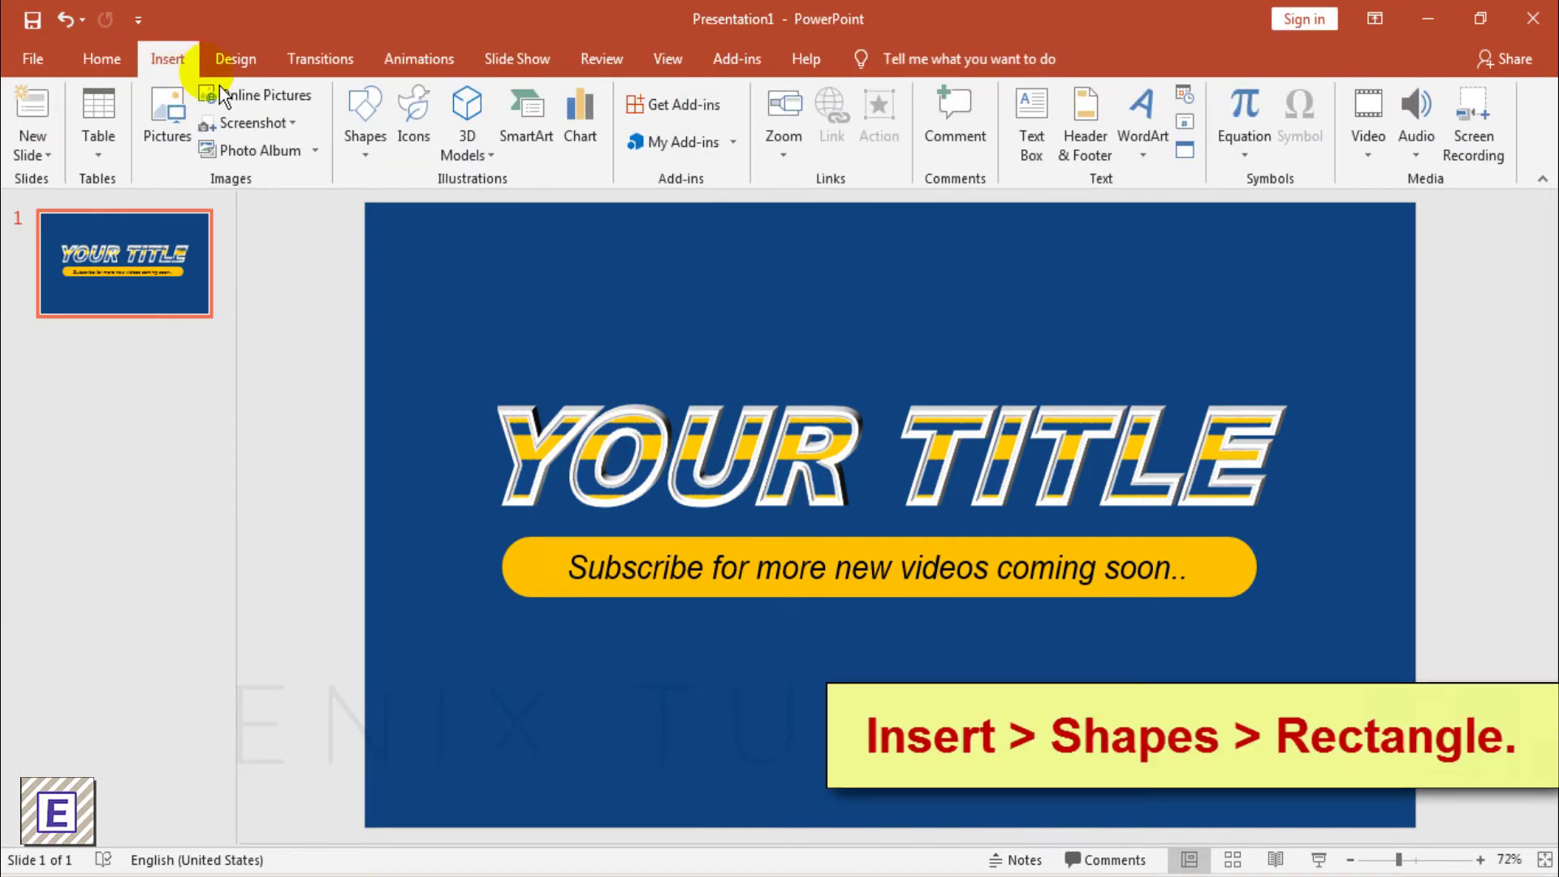
{"action": "left_click", "coordinate": [367, 146]}
{"action": "left_click", "coordinate": [381, 329]}
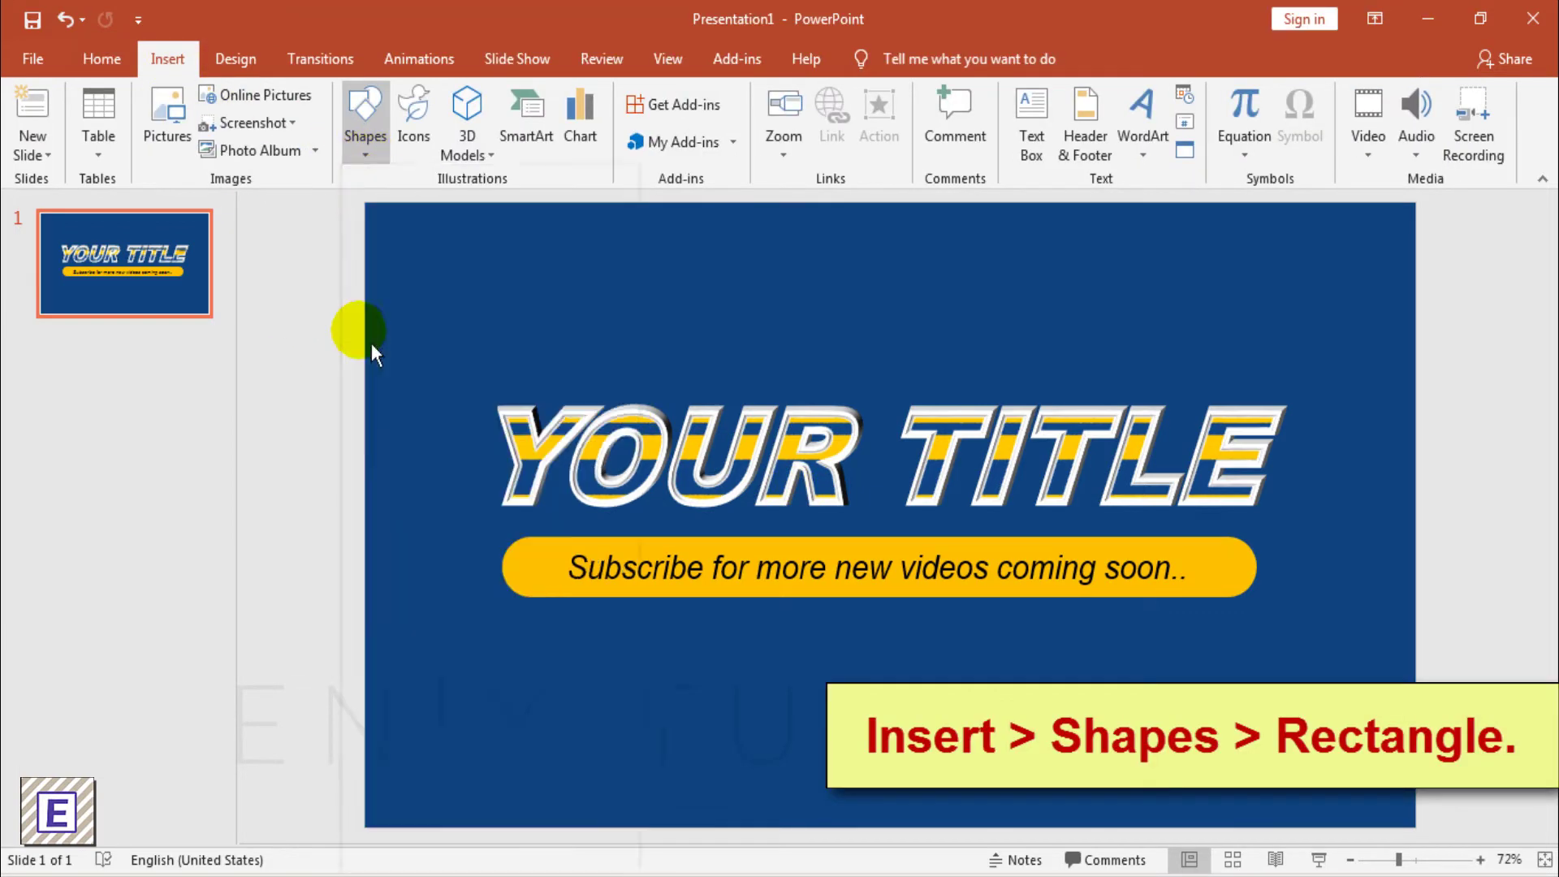
{"action": "left_click_drag", "start_coordinate": [366, 385], "coordinate": [500, 552]}
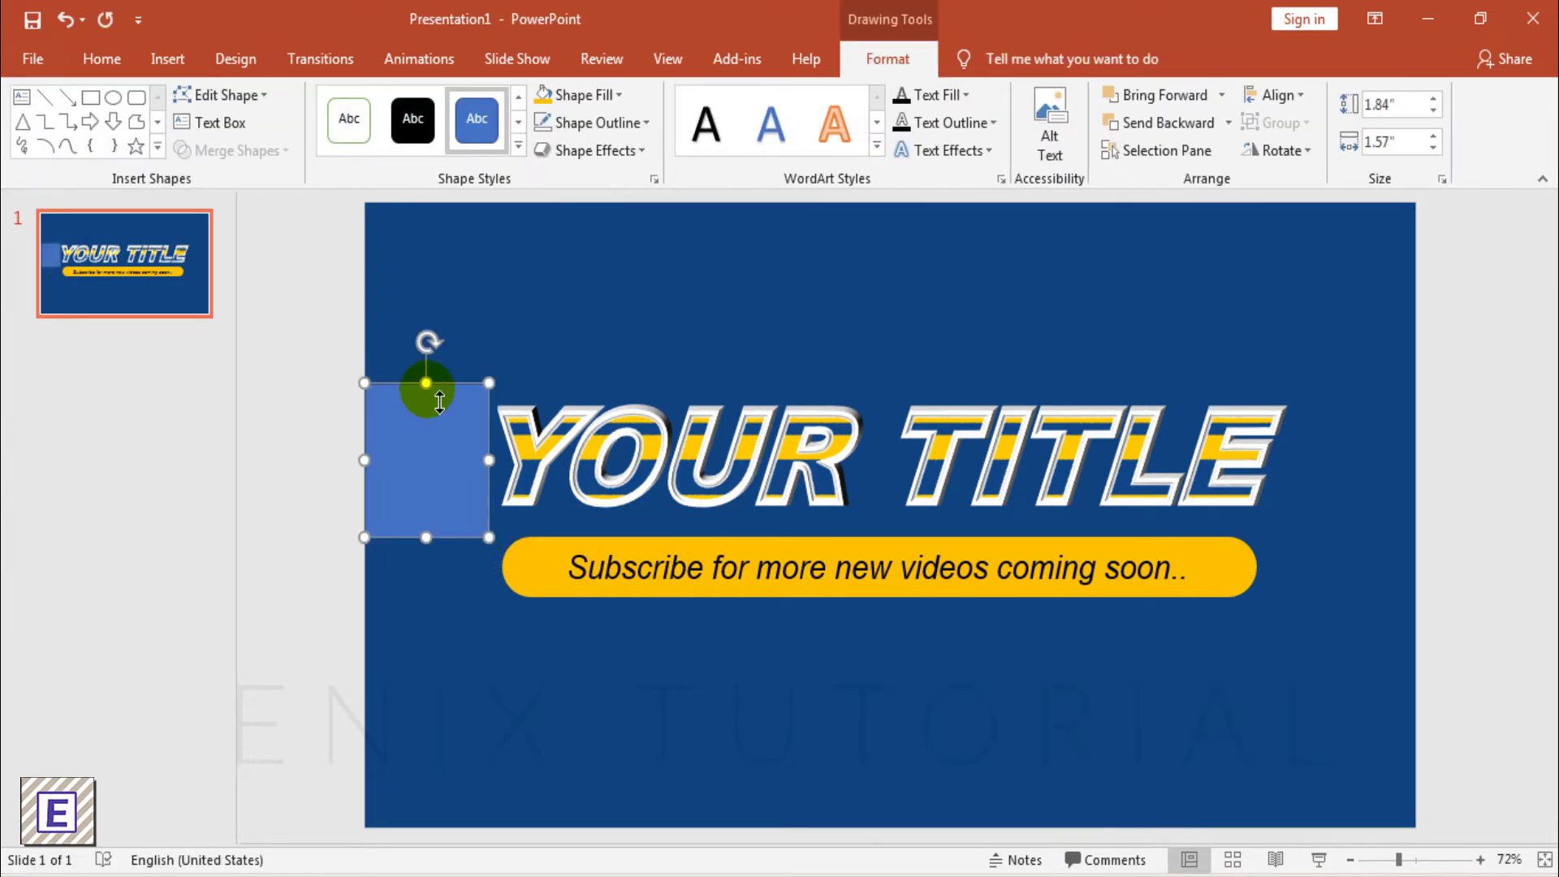
{"action": "left_click", "coordinate": [418, 376]}
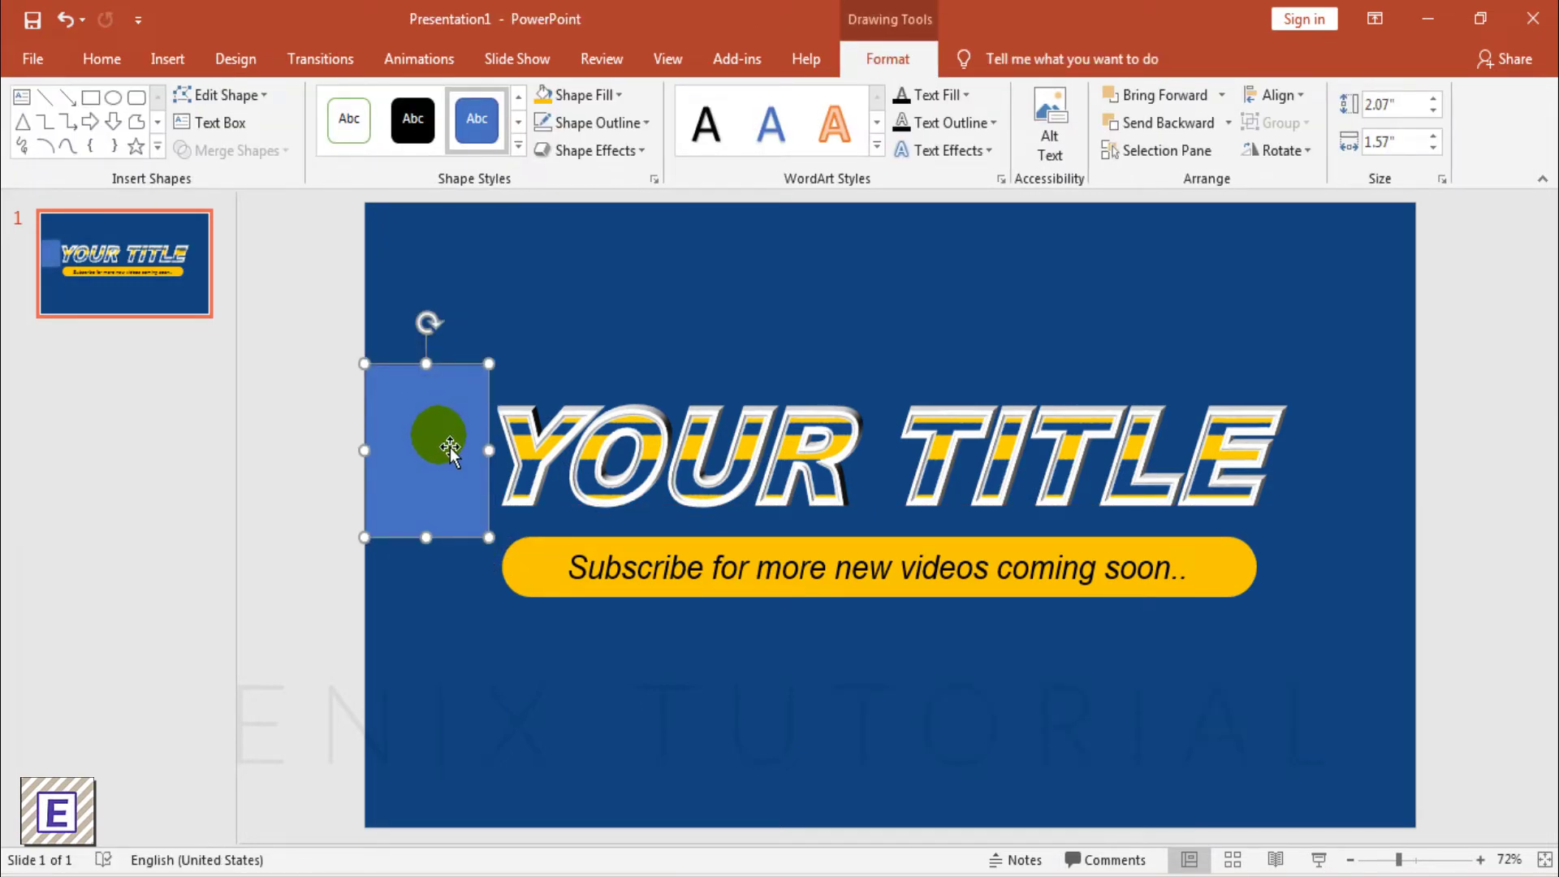
{"action": "left_click", "coordinate": [569, 95]}
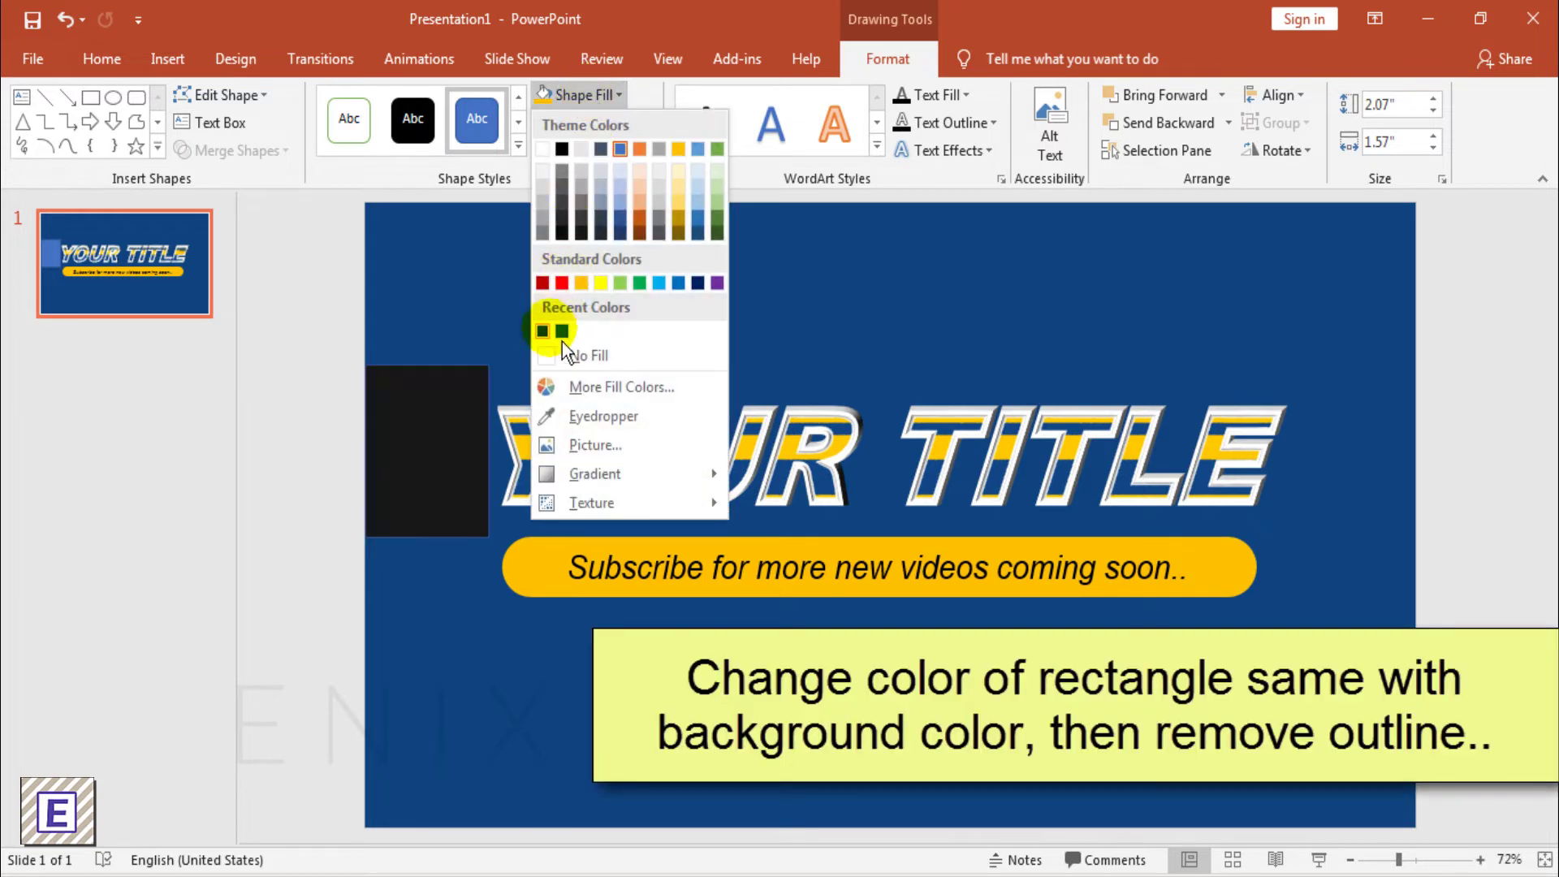
{"action": "left_click", "coordinate": [557, 346]}
{"action": "left_click", "coordinate": [591, 122]}
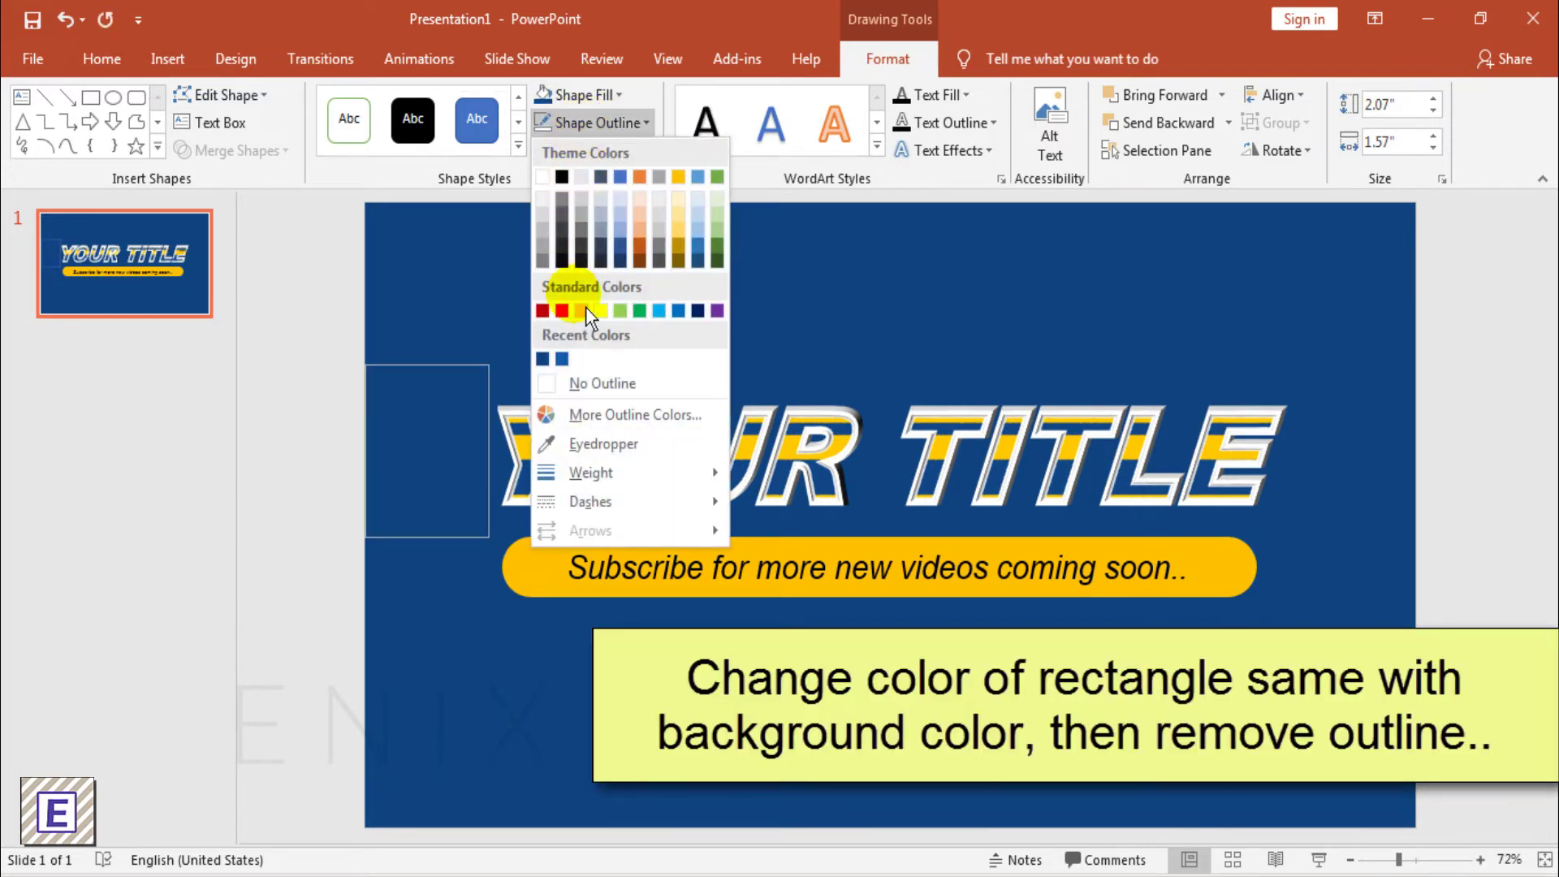
{"action": "left_click", "coordinate": [582, 383]}
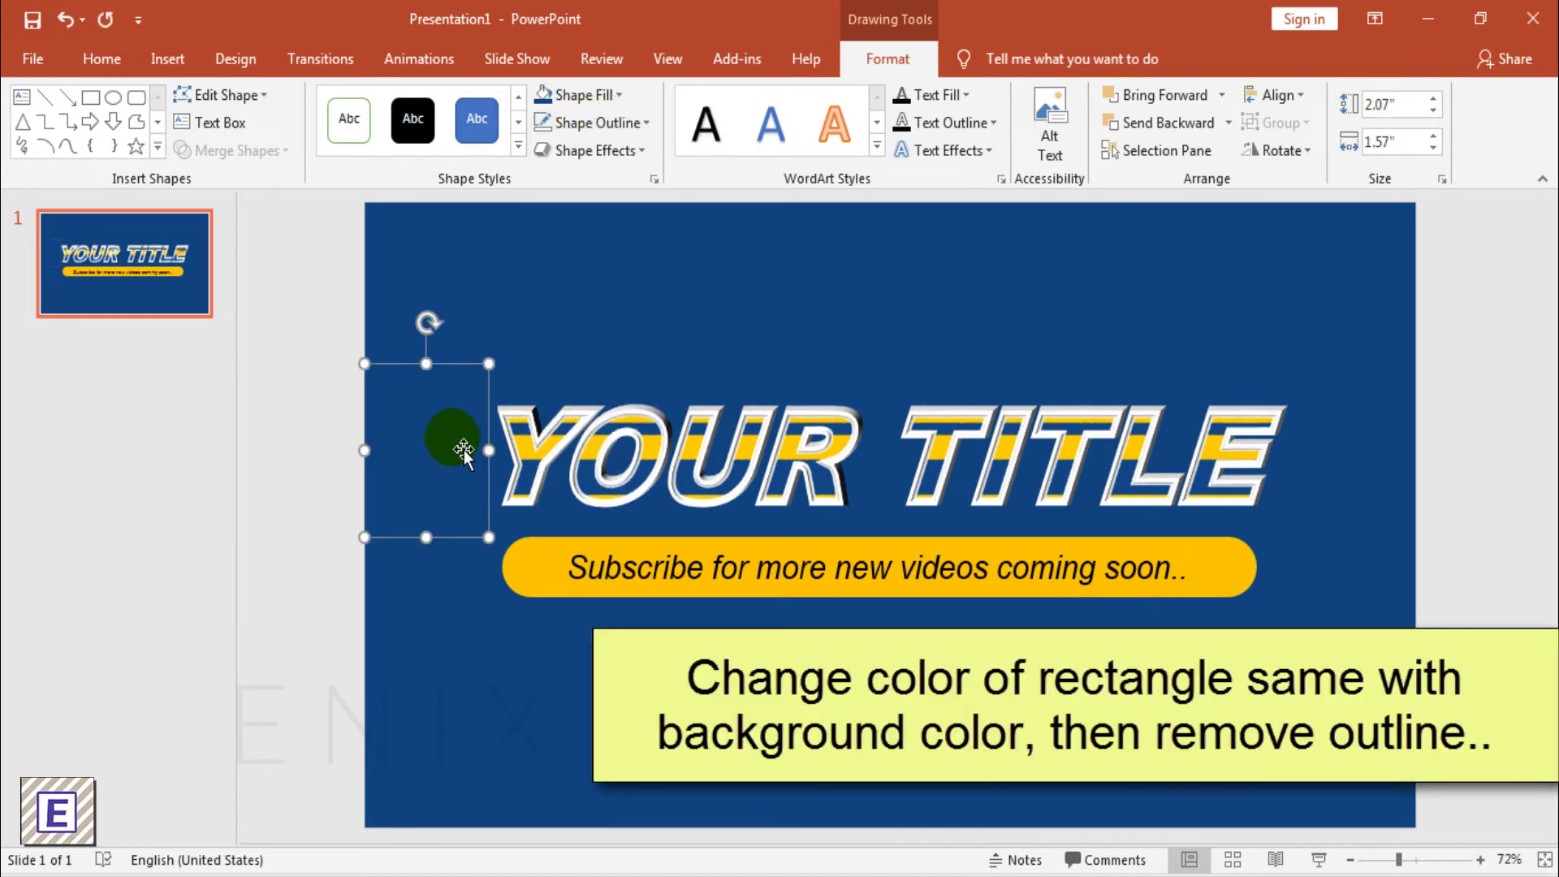
- Copy the navy rectangle and paste a duplicate onto the slide
{"action": "right_click", "coordinate": [453, 408]}
{"action": "left_click", "coordinate": [518, 364]}
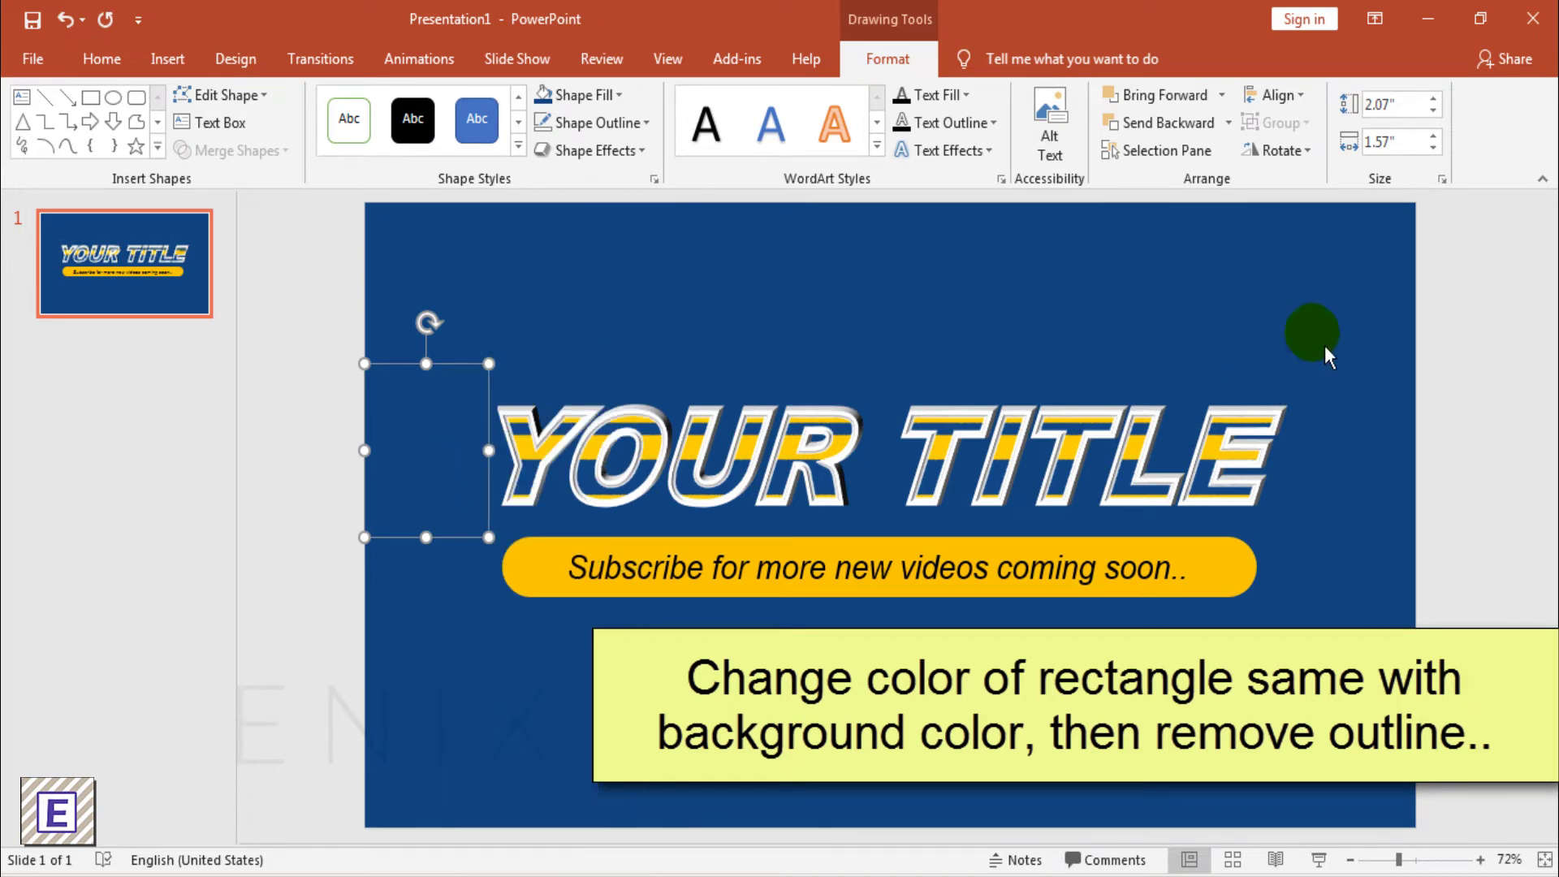
{"action": "right_click", "coordinate": [1328, 357]}
{"action": "left_click", "coordinate": [1380, 364]}
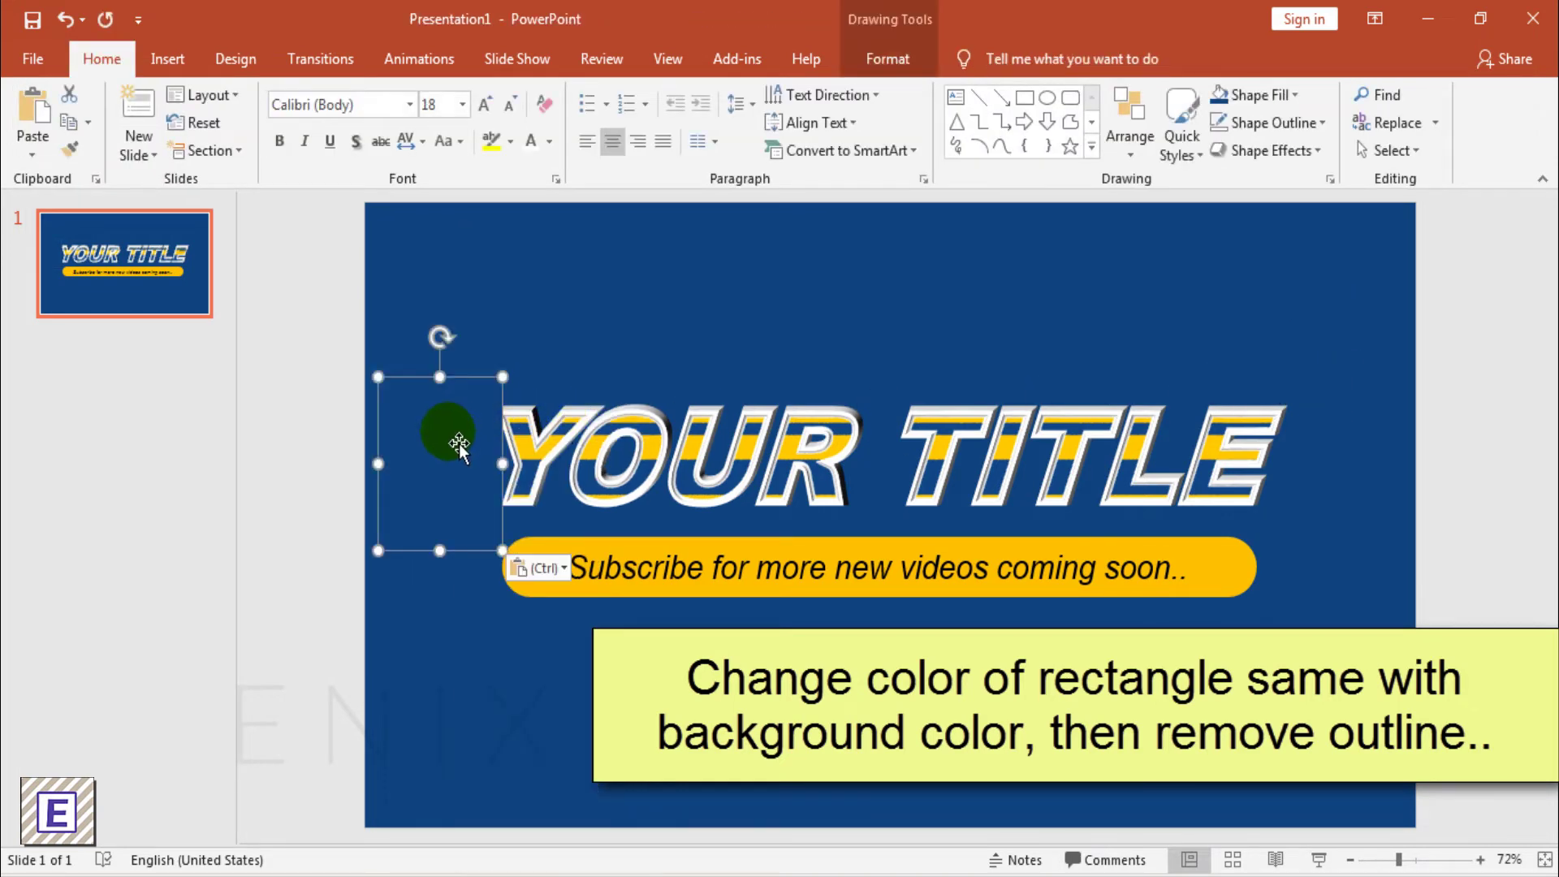
- Place the navy rectangles flush against the left and right ends of the orange slogan bar
{"action": "mouse_move", "coordinate": [459, 444]}
{"action": "left_mouse_down"}
{"action": "mouse_move", "coordinate": [1365, 414]}
{"action": "mouse_move", "coordinate": [1327, 450]}
{"action": "left_mouse_up"}
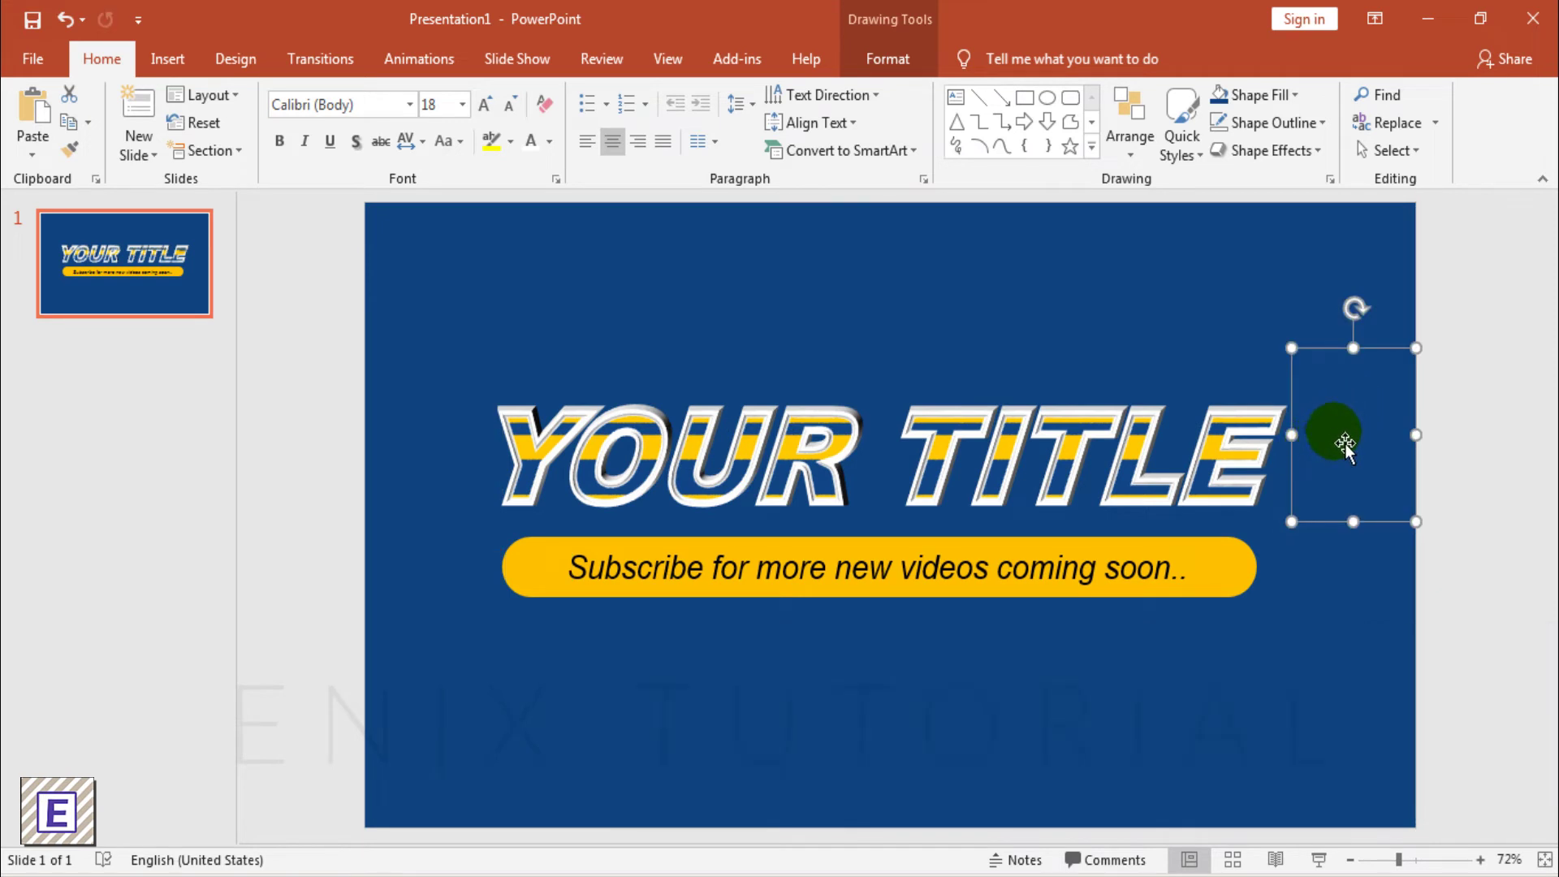
{"action": "key", "text": "ctrl+z"}
{"action": "mouse_move", "coordinate": [435, 452]}
{"action": "left_mouse_down"}
{"action": "mouse_move", "coordinate": [432, 566]}
{"action": "mouse_move", "coordinate": [514, 607]}
{"action": "mouse_move", "coordinate": [464, 581]}
{"action": "left_mouse_up"}
{"action": "right_click", "coordinate": [465, 582]}
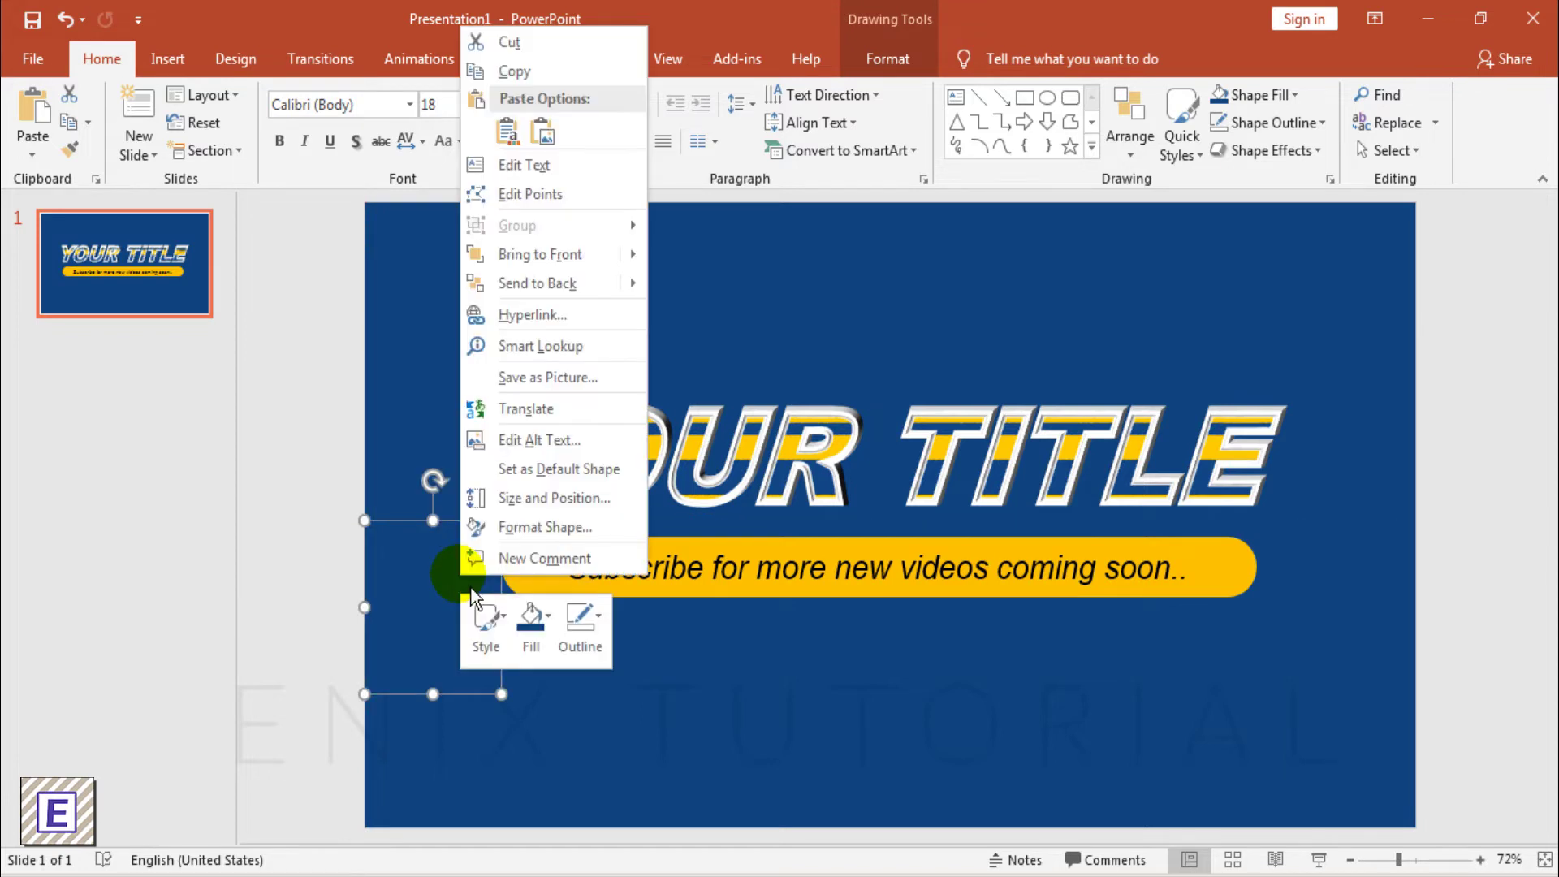
{"action": "left_click", "coordinate": [528, 32]}
{"action": "right_click", "coordinate": [1407, 412]}
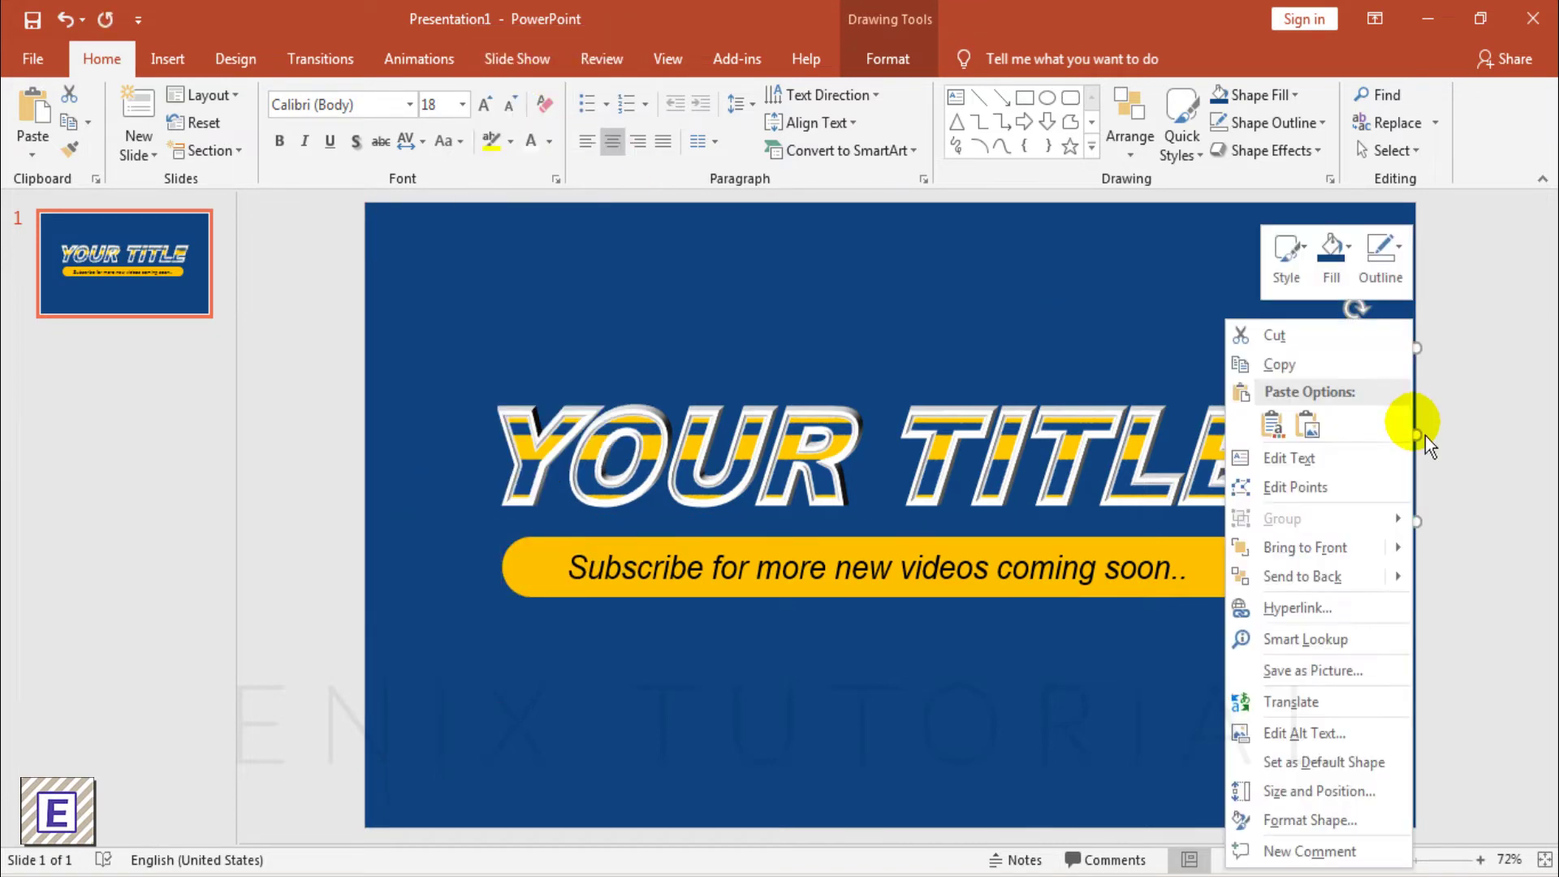
{"action": "left_click", "coordinate": [1284, 428]}
{"action": "mouse_move", "coordinate": [435, 585]}
{"action": "left_mouse_down"}
{"action": "mouse_move", "coordinate": [1339, 581]}
{"action": "mouse_move", "coordinate": [1331, 568]}
{"action": "mouse_move", "coordinate": [1352, 585]}
{"action": "mouse_move", "coordinate": [1271, 620]}
{"action": "left_mouse_up"}
- Give the YOUR TITLE picture a Fly In entrance from the left
{"action": "left_click", "coordinate": [325, 475]}
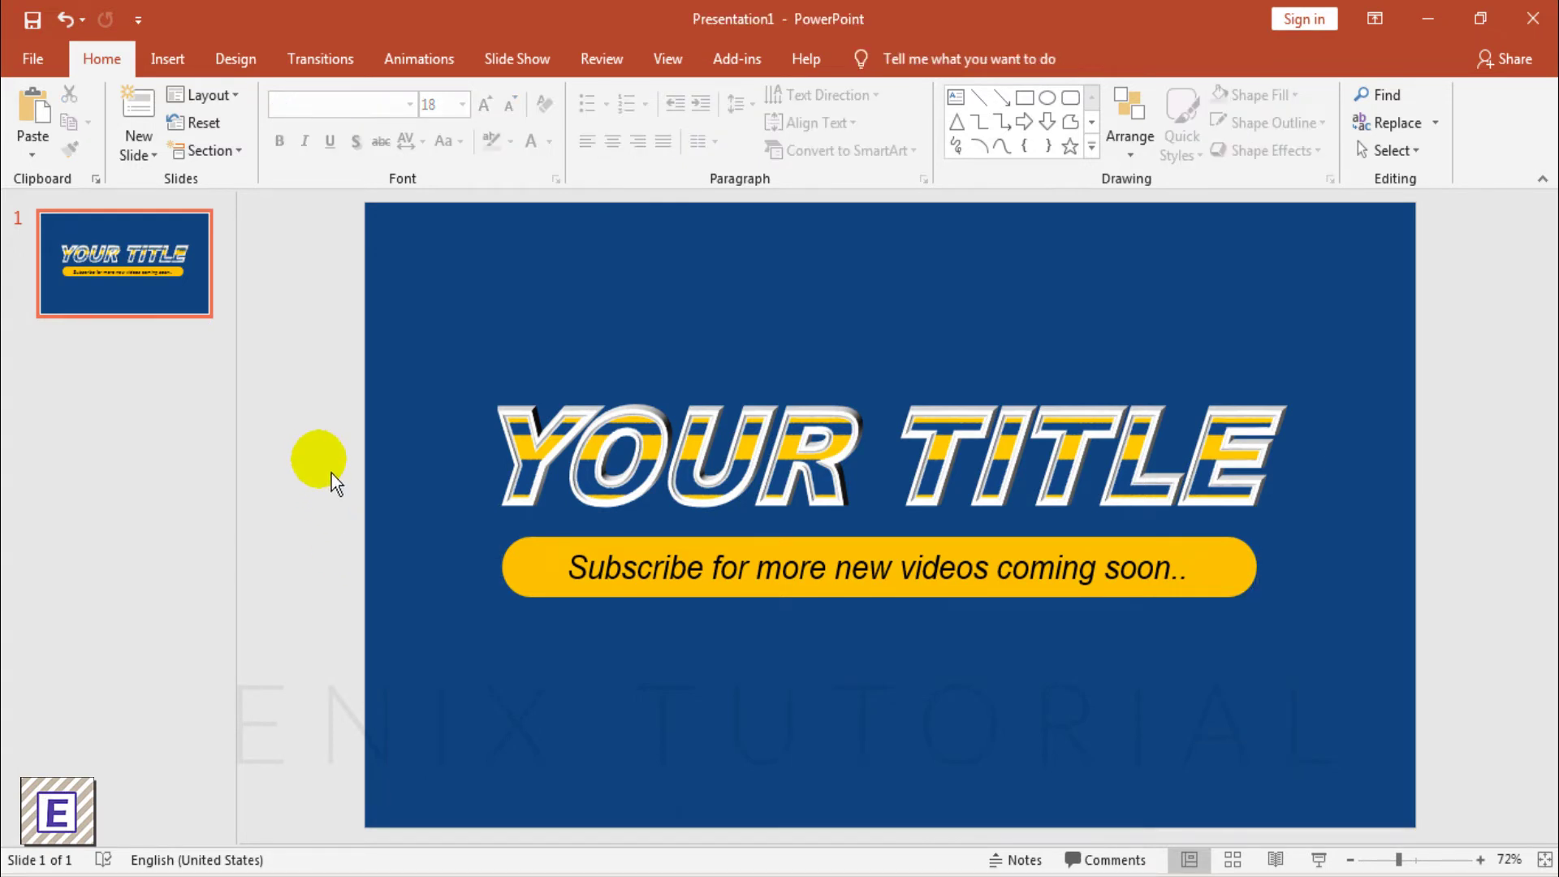
{"action": "left_click", "coordinate": [412, 74]}
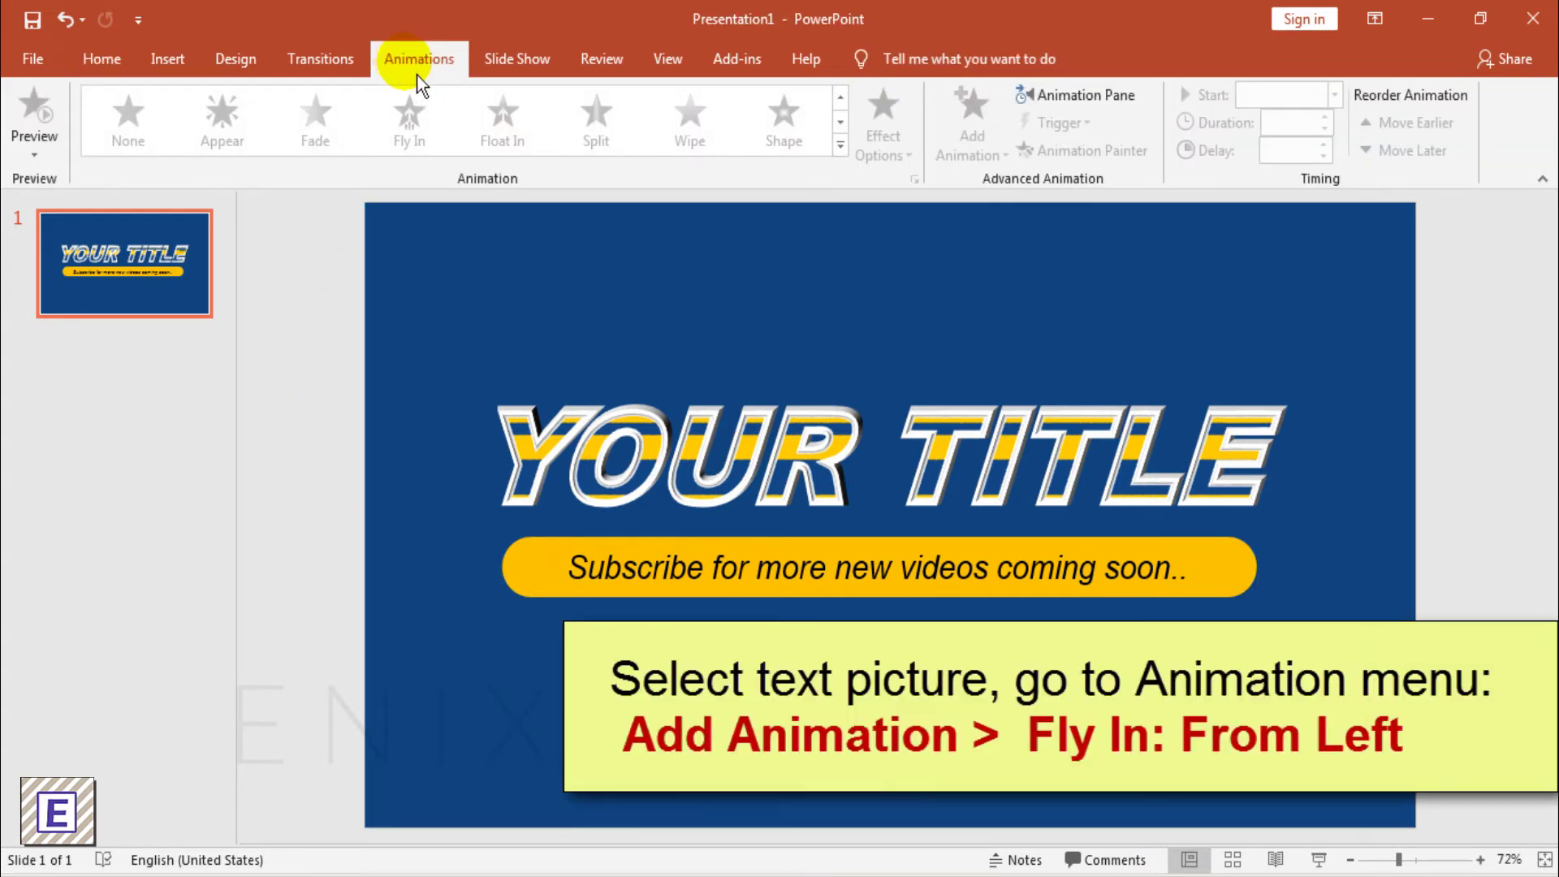
{"action": "left_click", "coordinate": [652, 417]}
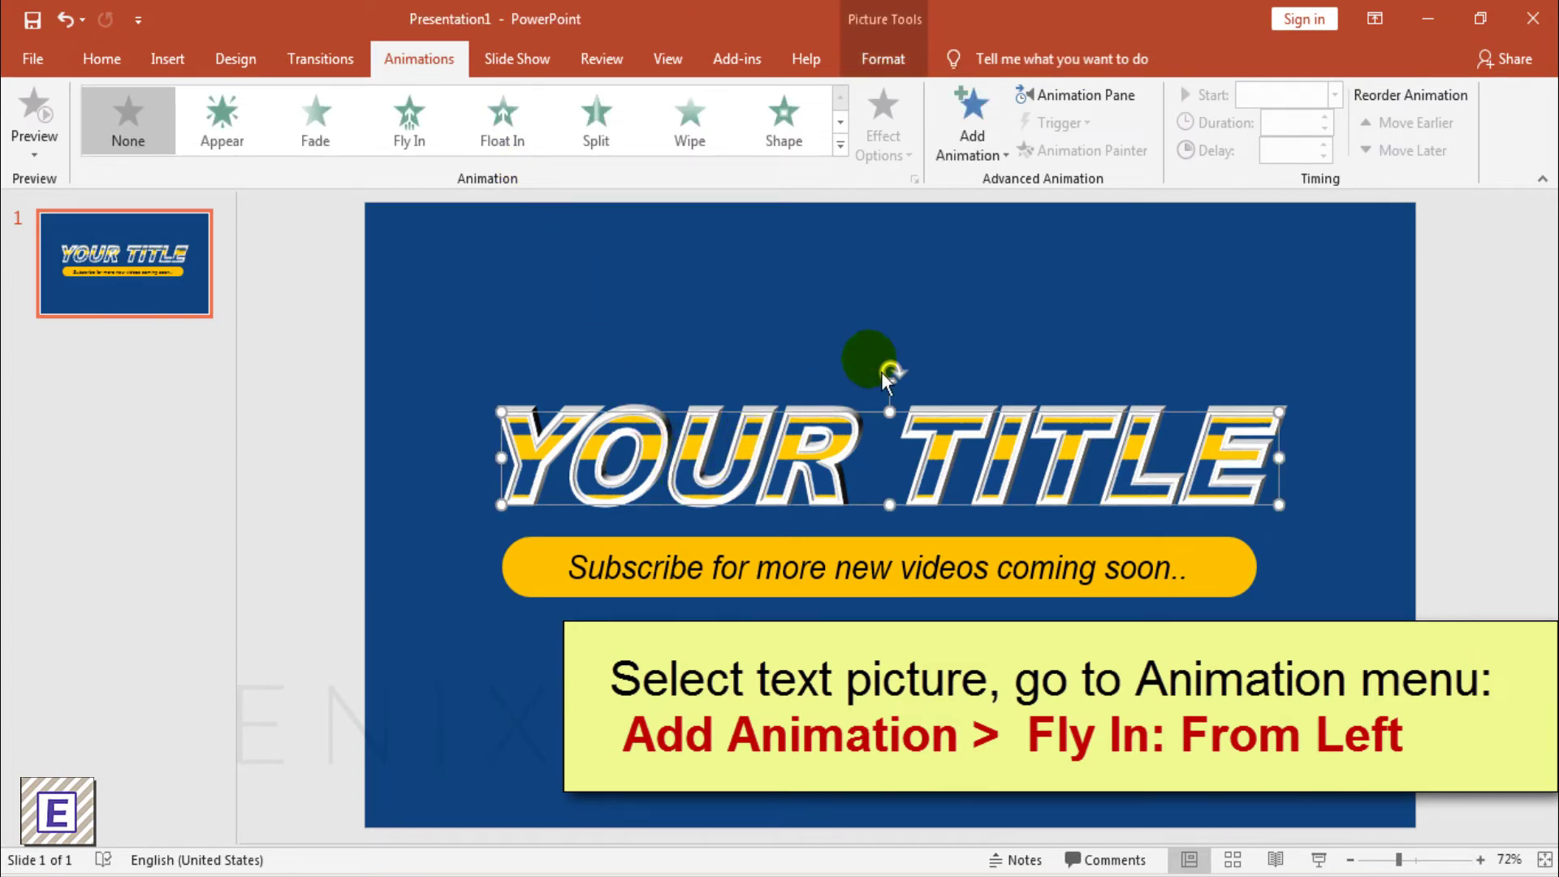
{"action": "left_click", "coordinate": [991, 163]}
{"action": "left_click", "coordinate": [1162, 242]}
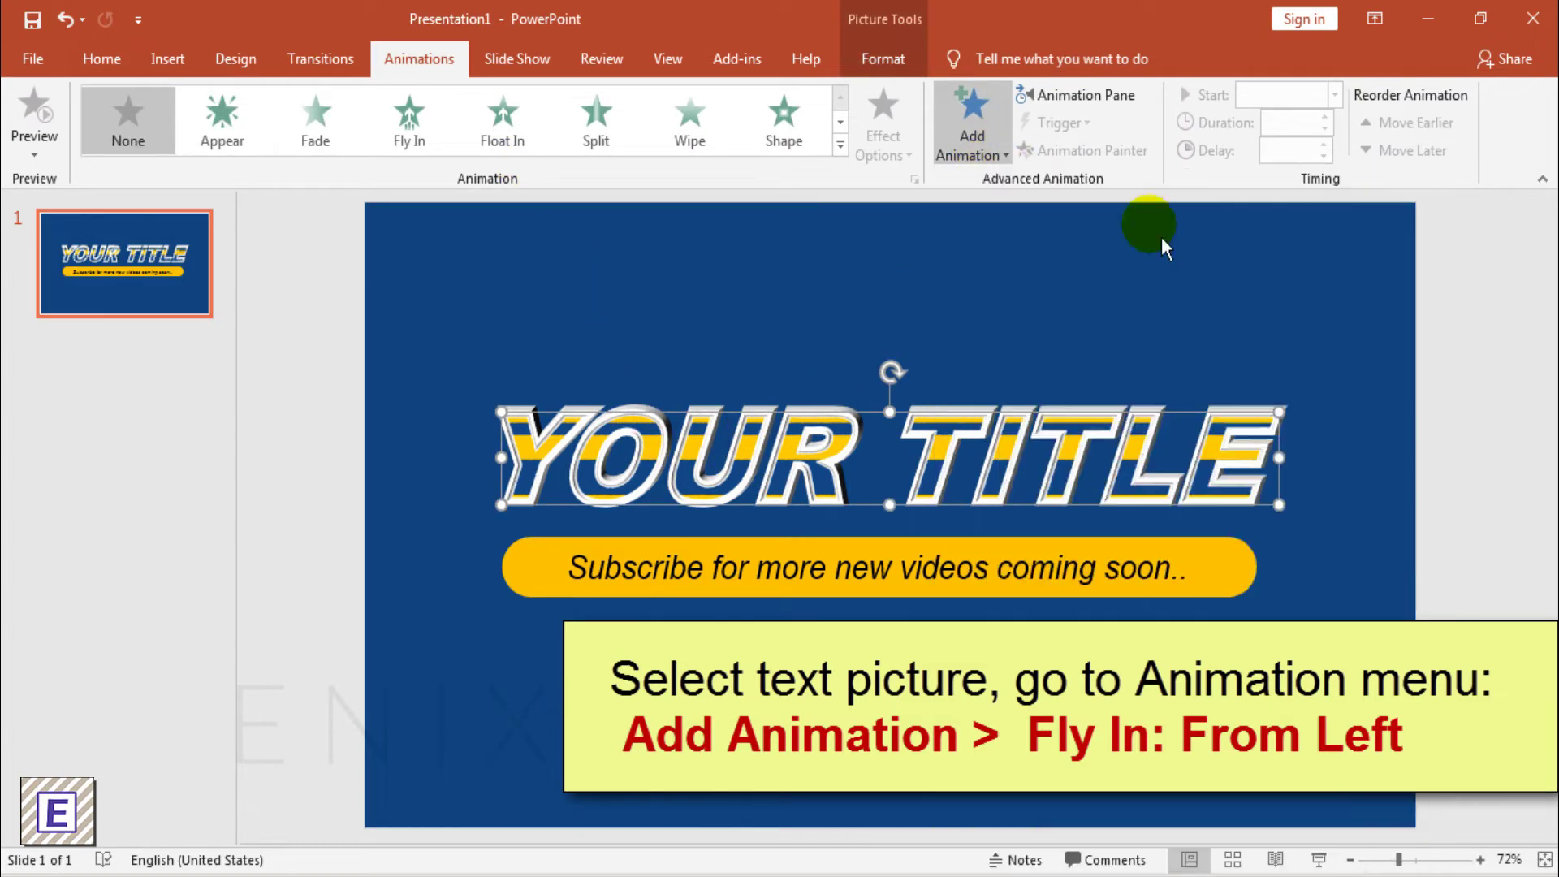
{"action": "left_click", "coordinate": [906, 156]}
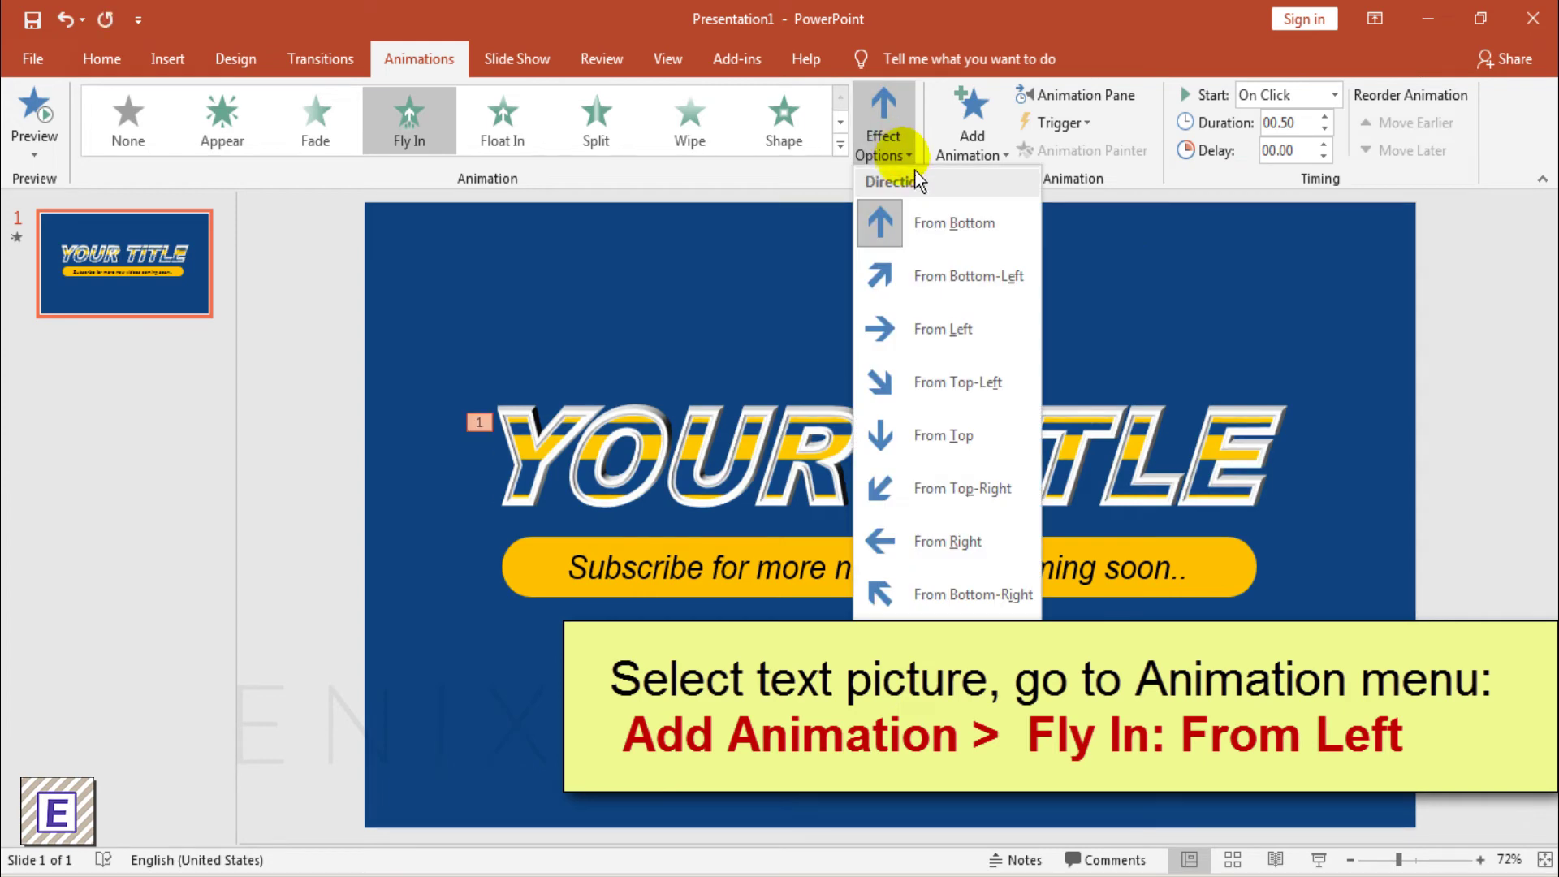
{"action": "left_click", "coordinate": [919, 324]}
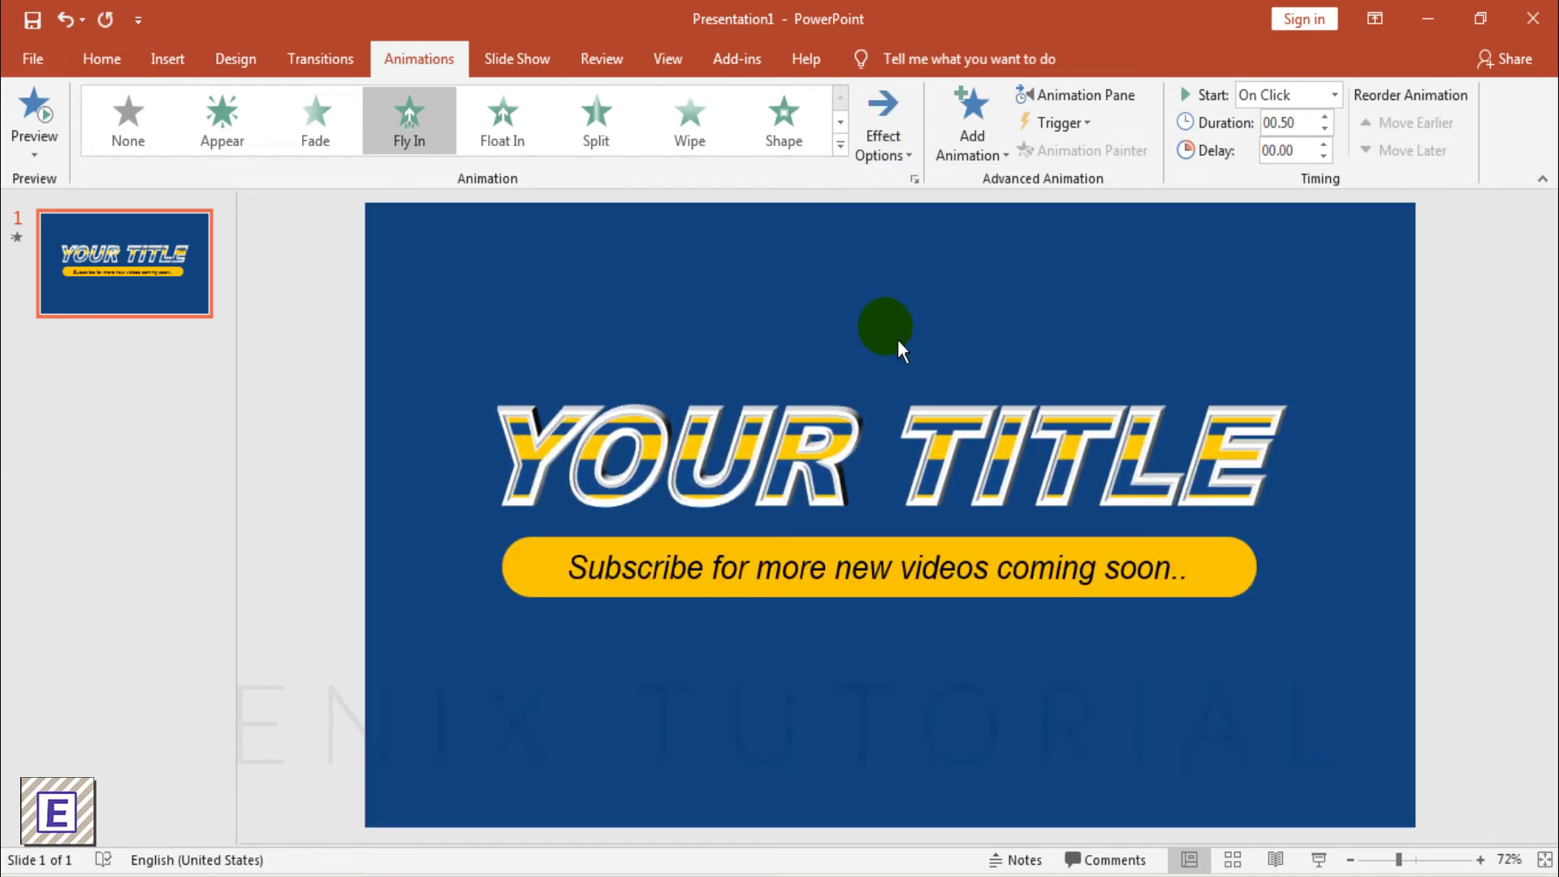
- Give the orange slogan bar a Fly In entrance from the left as well
{"action": "left_click", "coordinate": [1218, 560]}
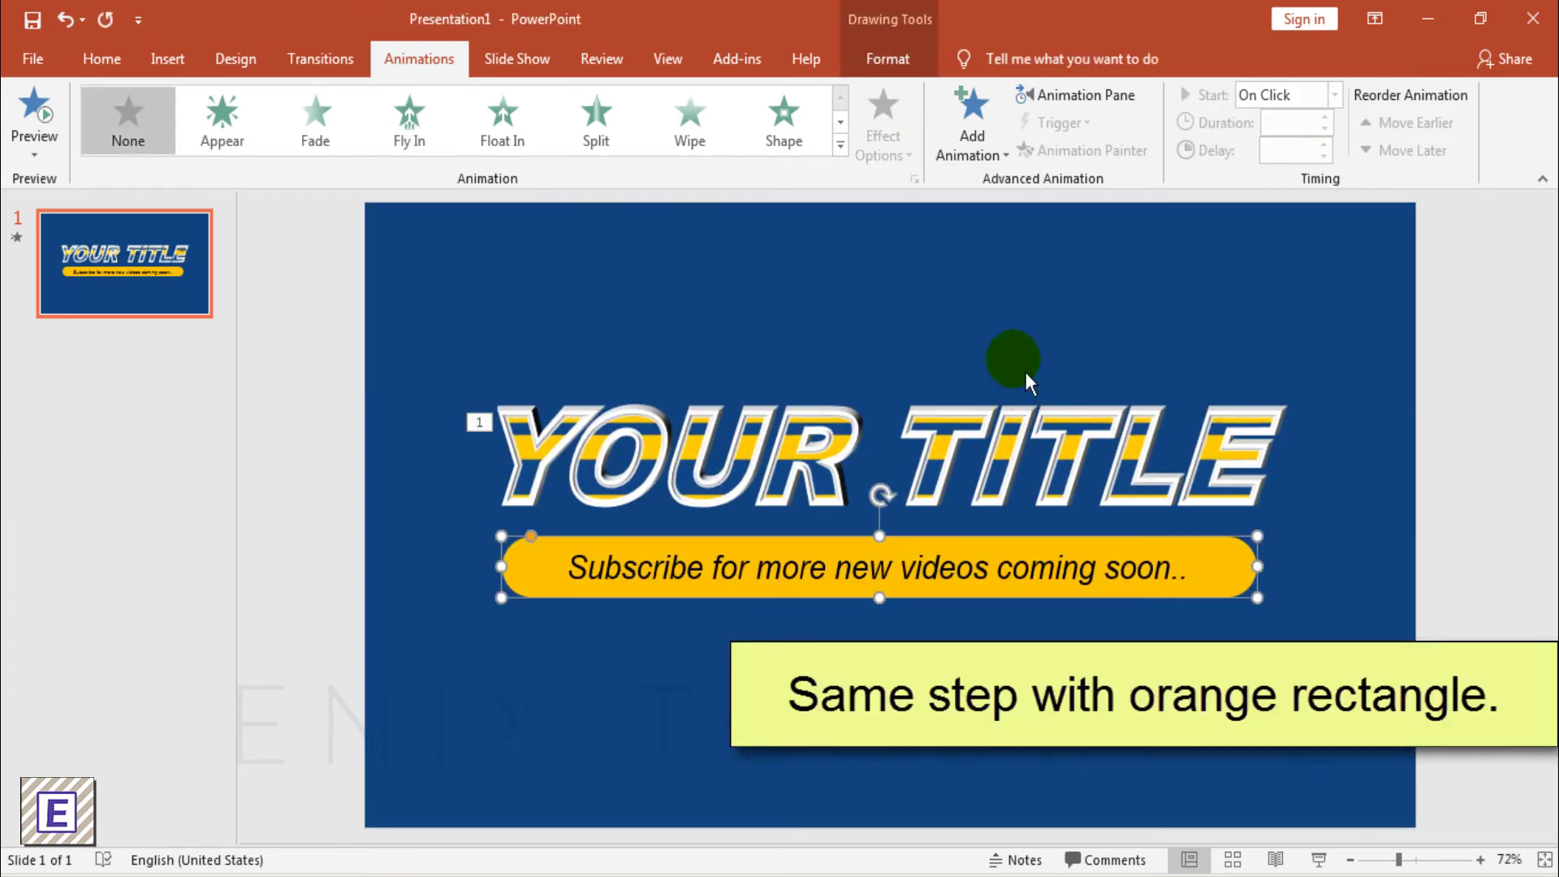
{"action": "left_click", "coordinate": [977, 151]}
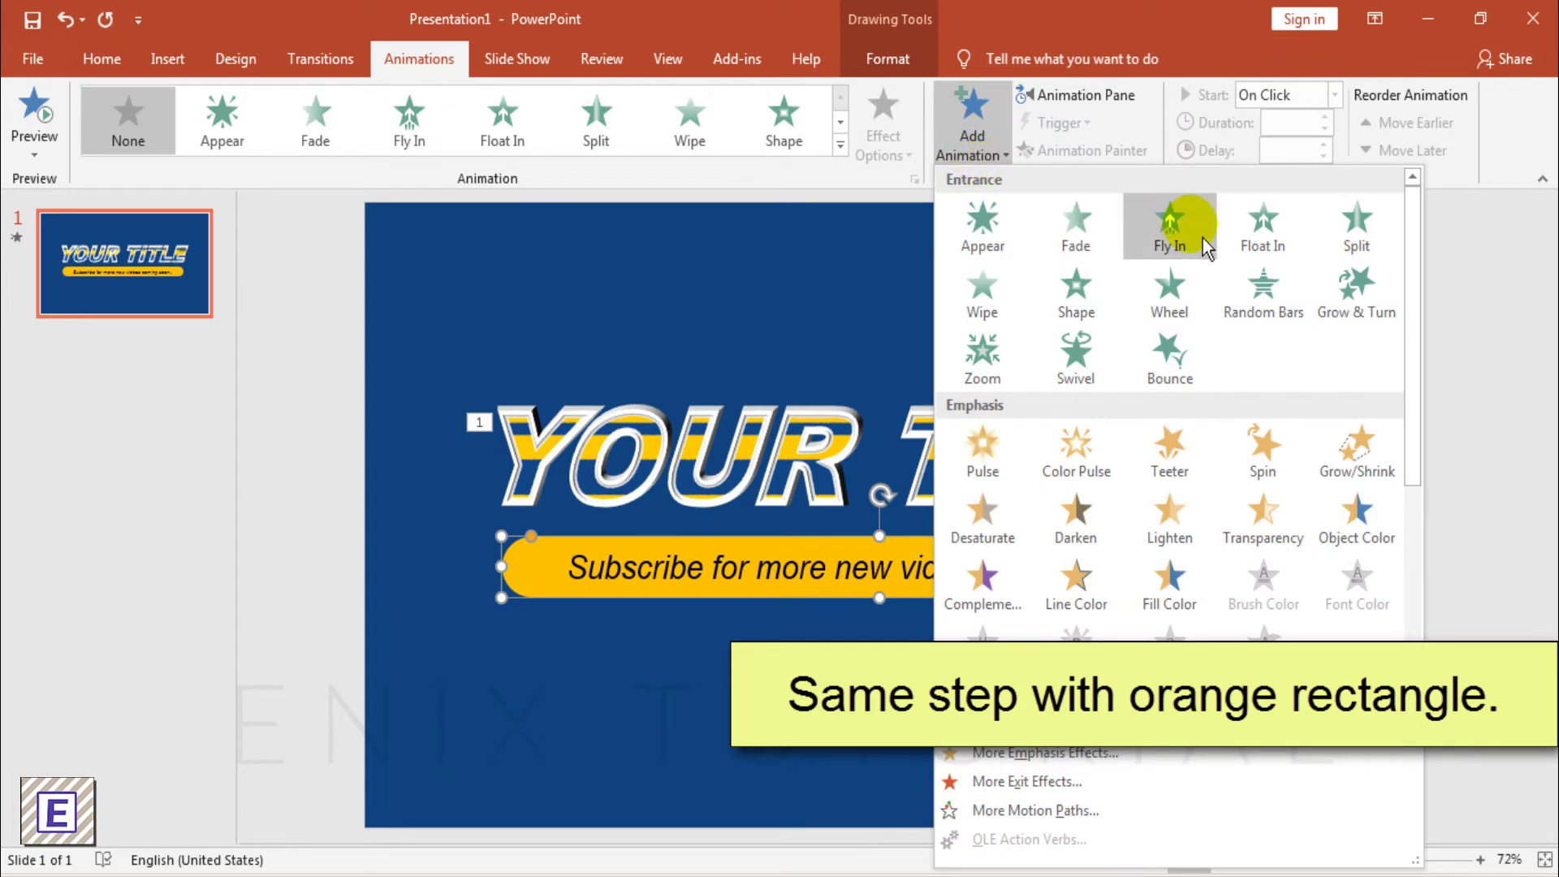
{"action": "left_click", "coordinate": [1169, 231]}
{"action": "left_click", "coordinate": [903, 158]}
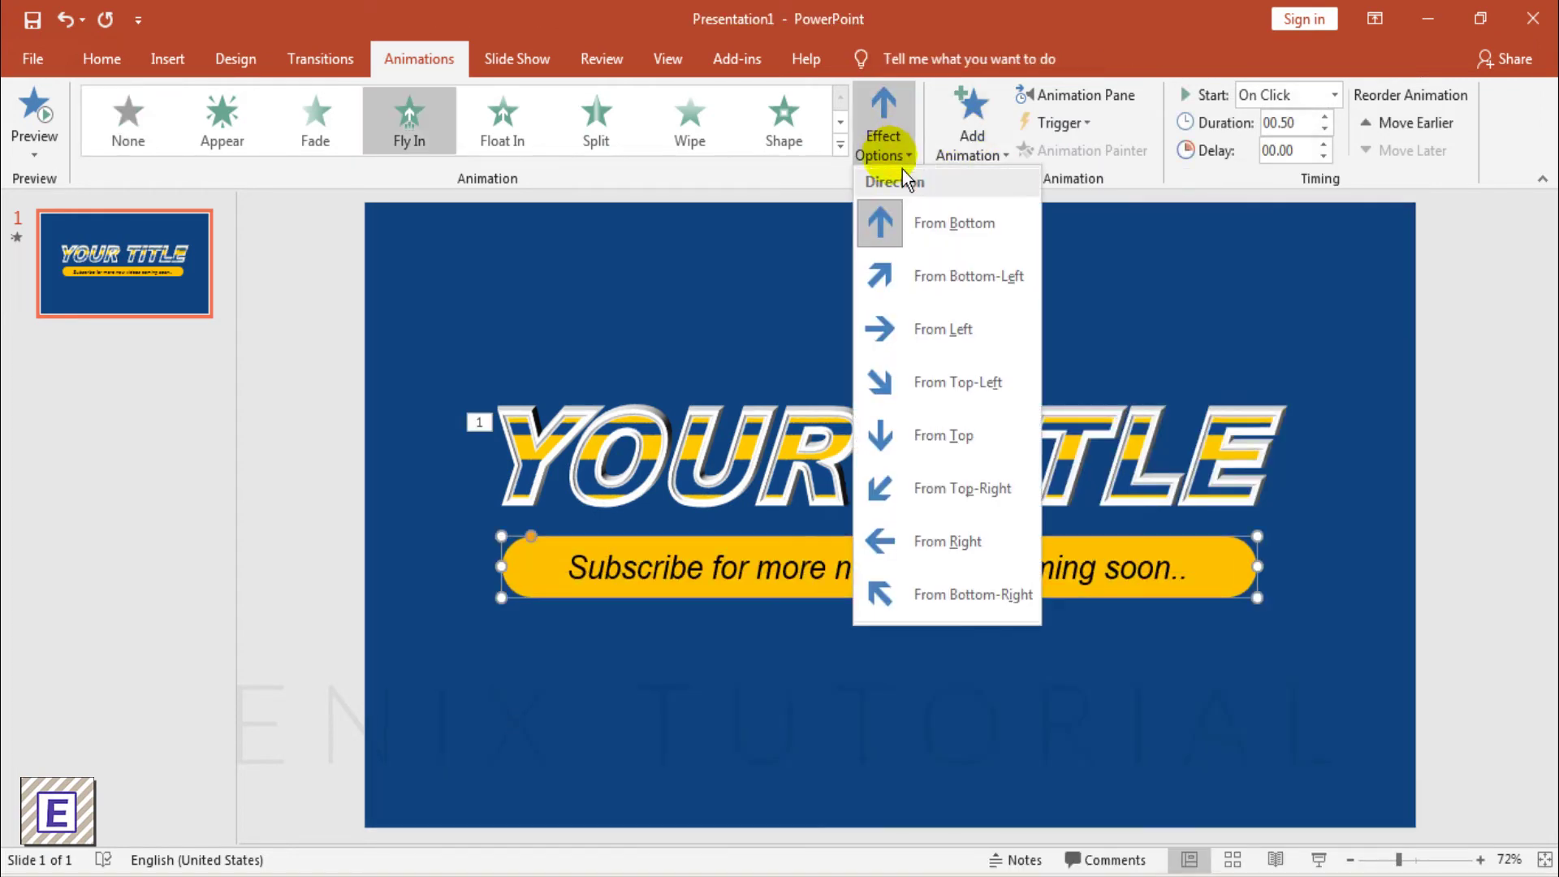
{"action": "left_click", "coordinate": [904, 341]}
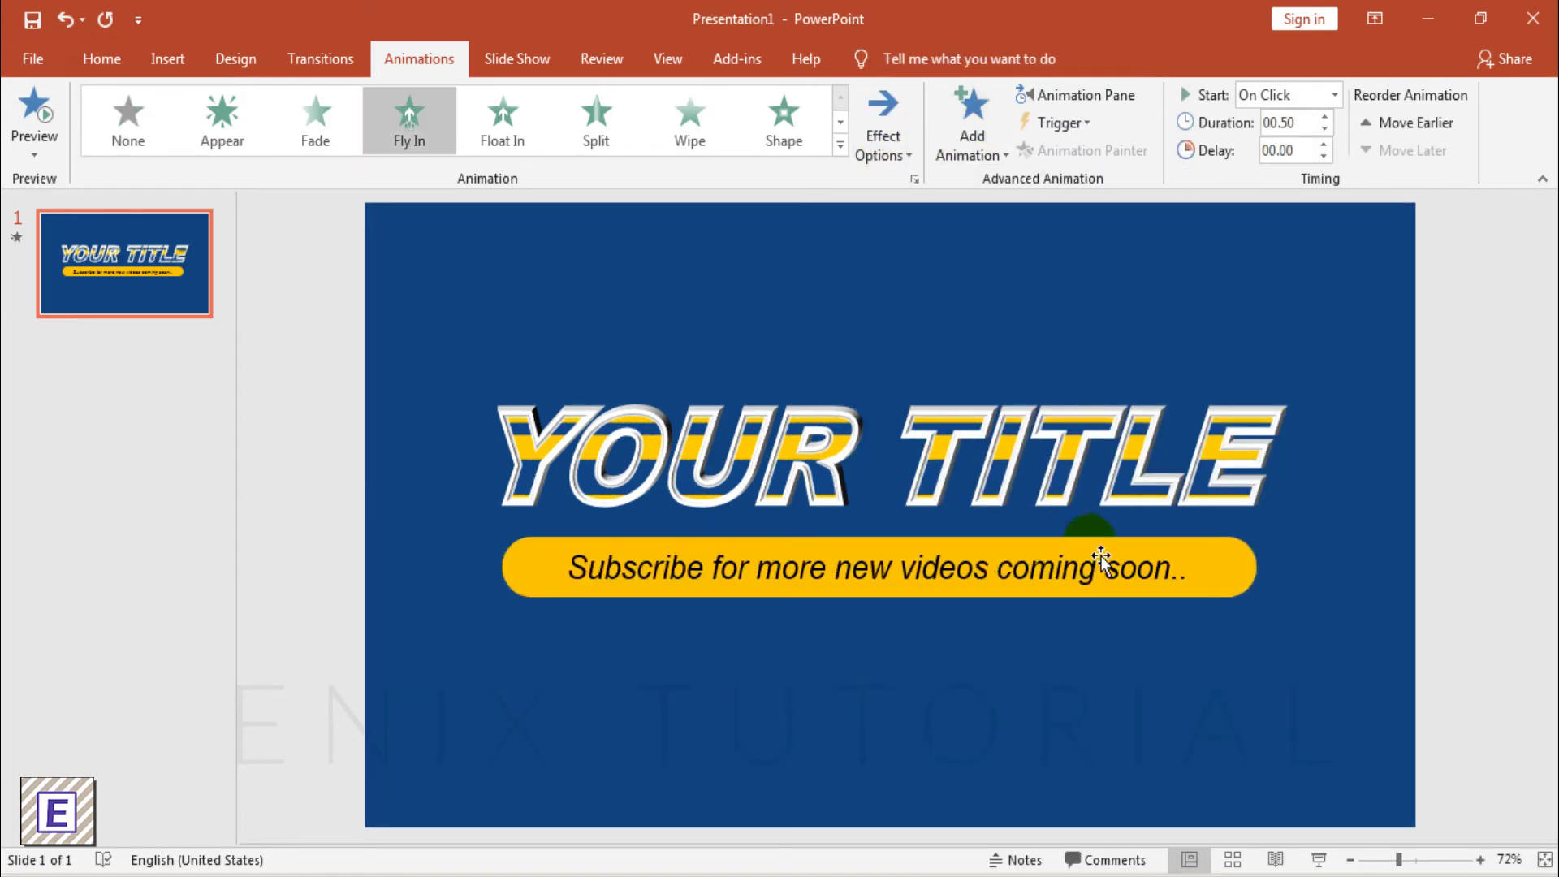
- Add a Fly In entrance from the right to the subscribe text box
{"action": "left_click", "coordinate": [1141, 572]}
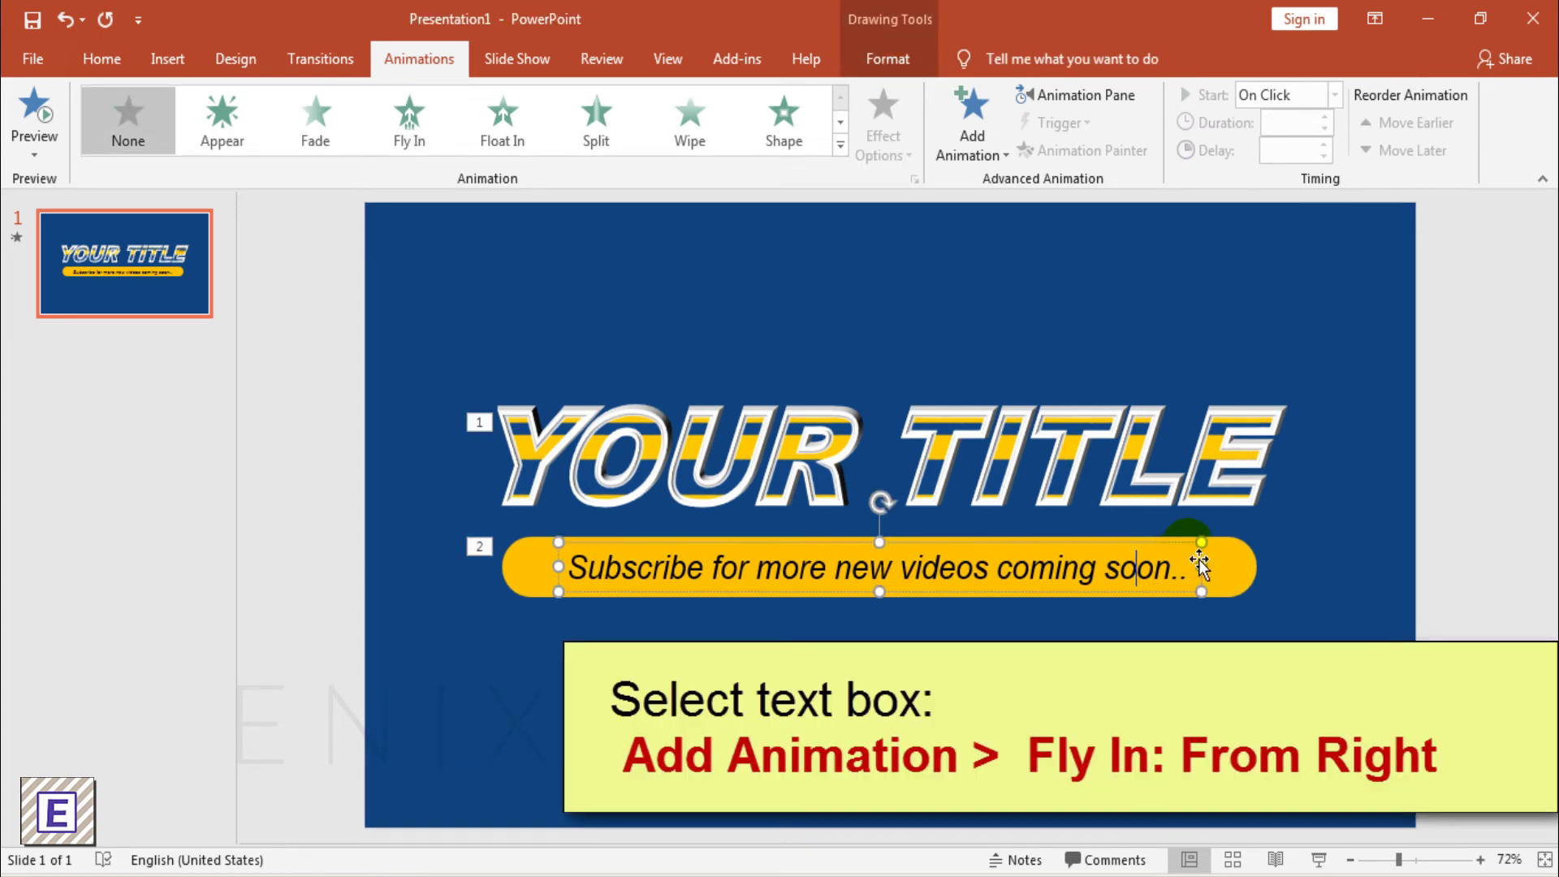
{"action": "left_click", "coordinate": [986, 163]}
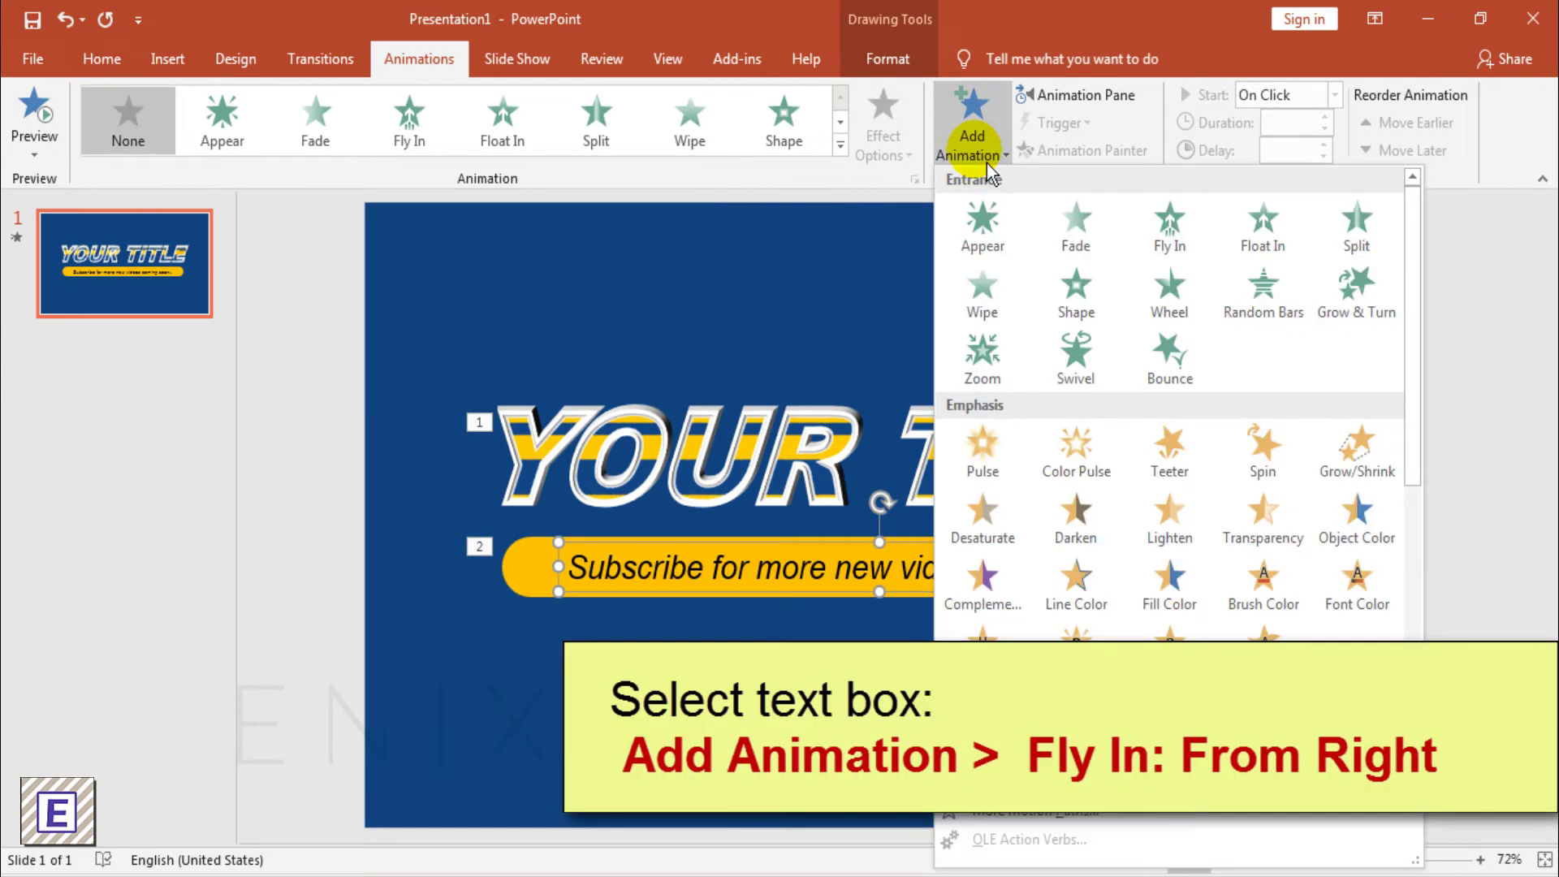
{"action": "left_click", "coordinate": [1166, 246]}
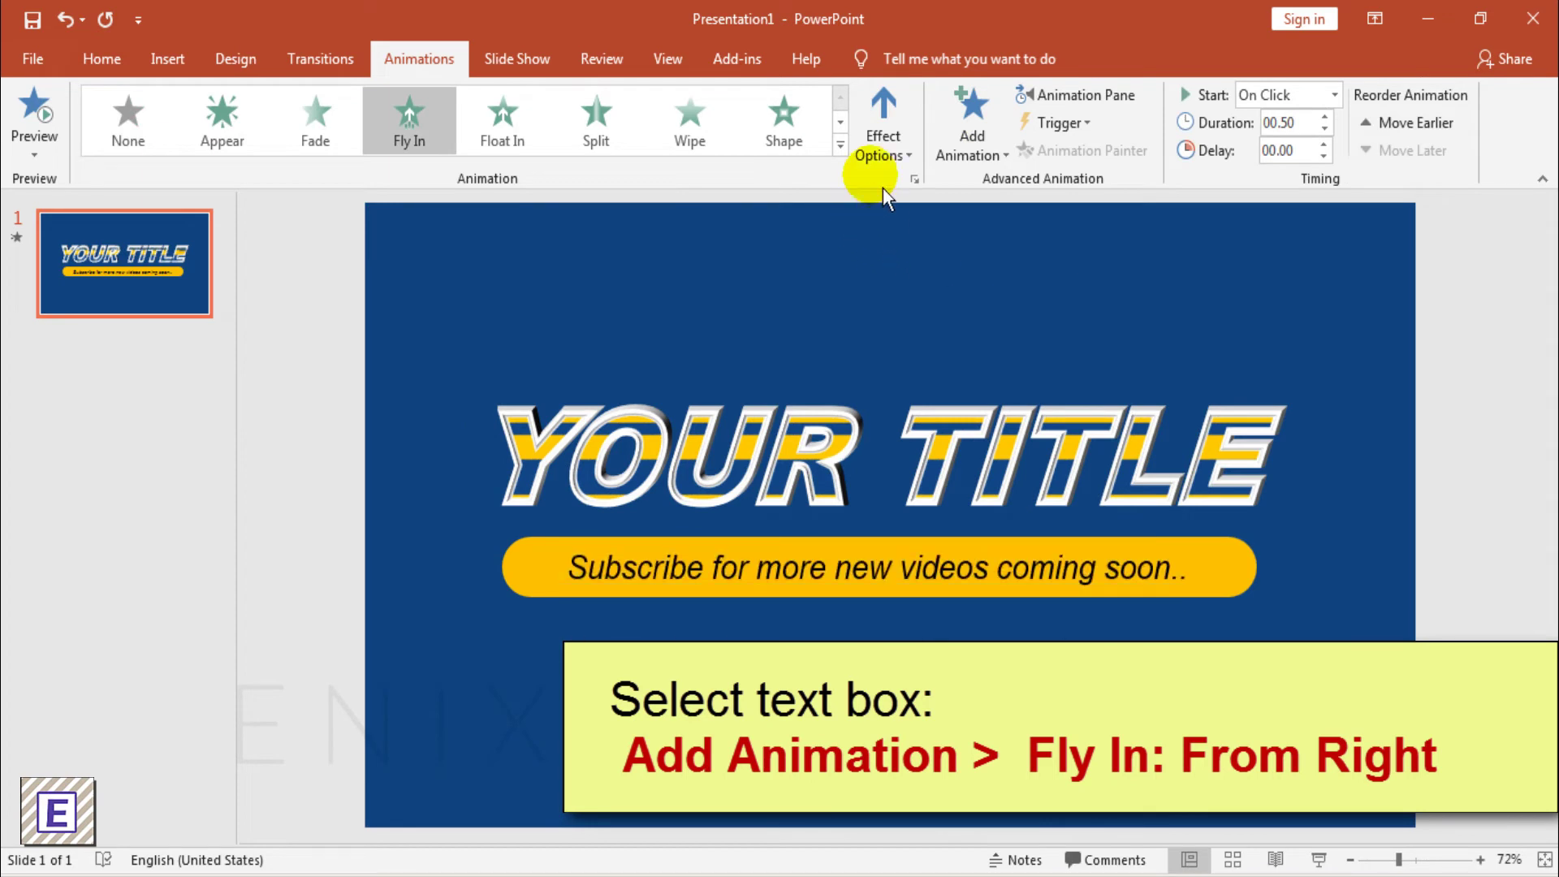
{"action": "left_click", "coordinate": [894, 158]}
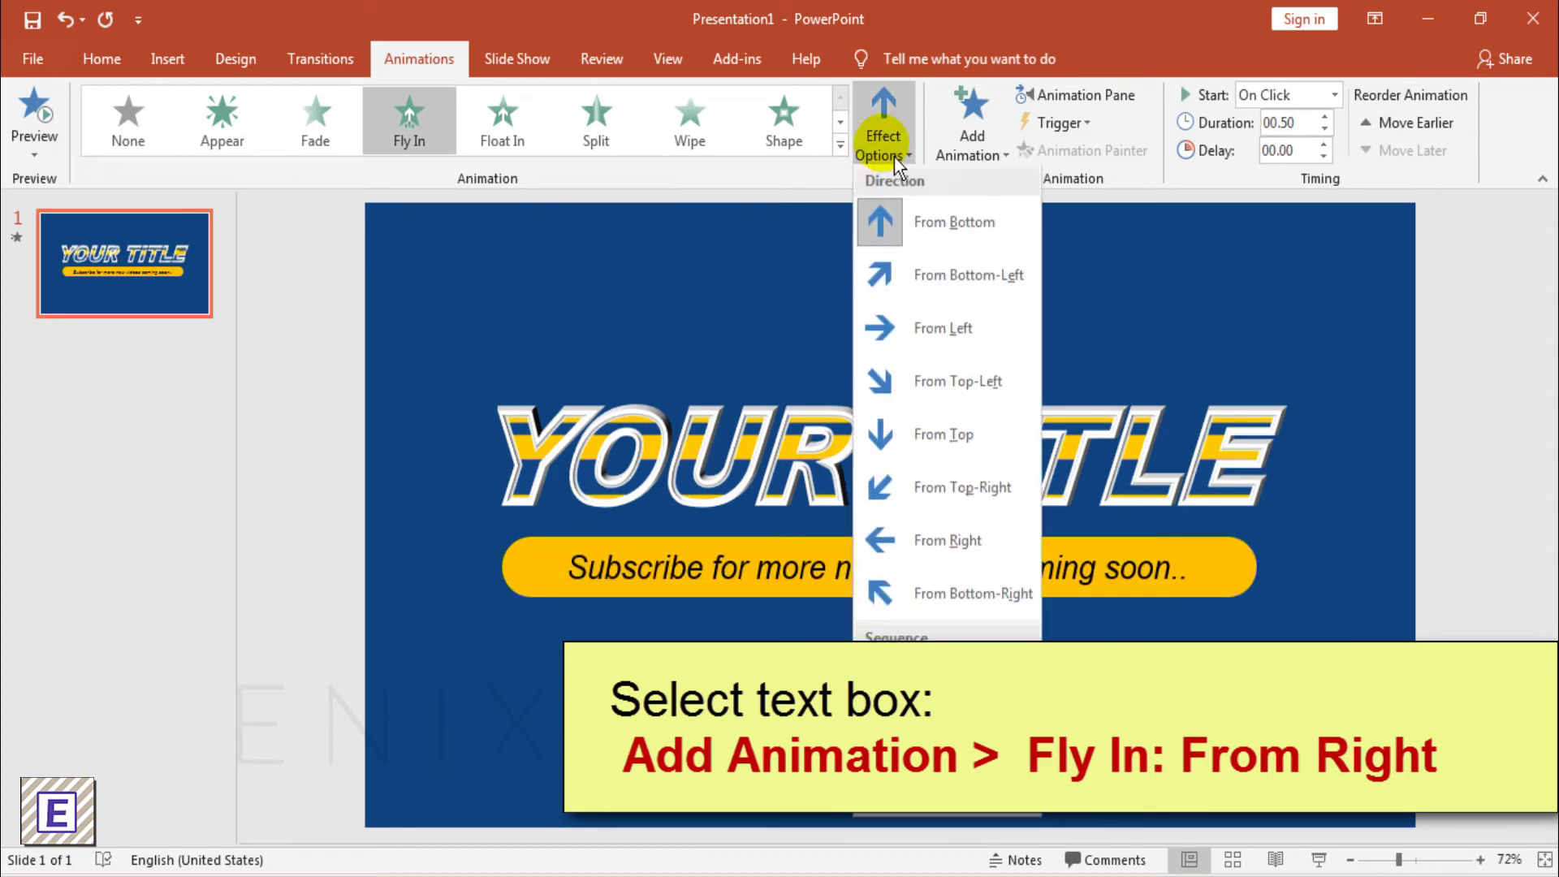
{"action": "left_click", "coordinate": [890, 540]}
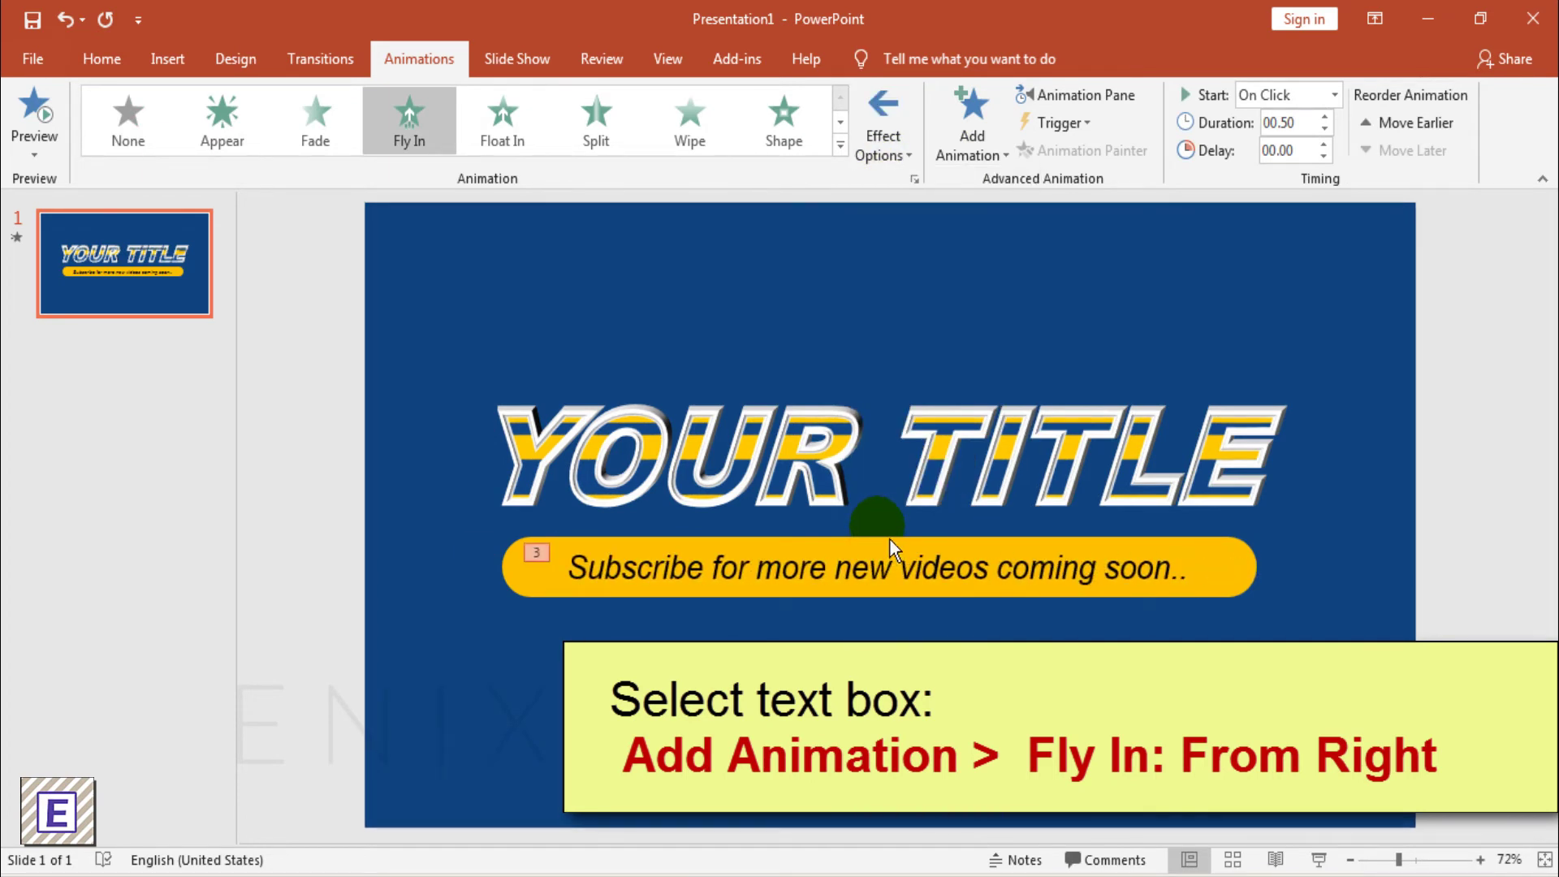
- Set the orange bar and subscribe text animations to start With Previous
{"action": "left_click", "coordinate": [1084, 96]}
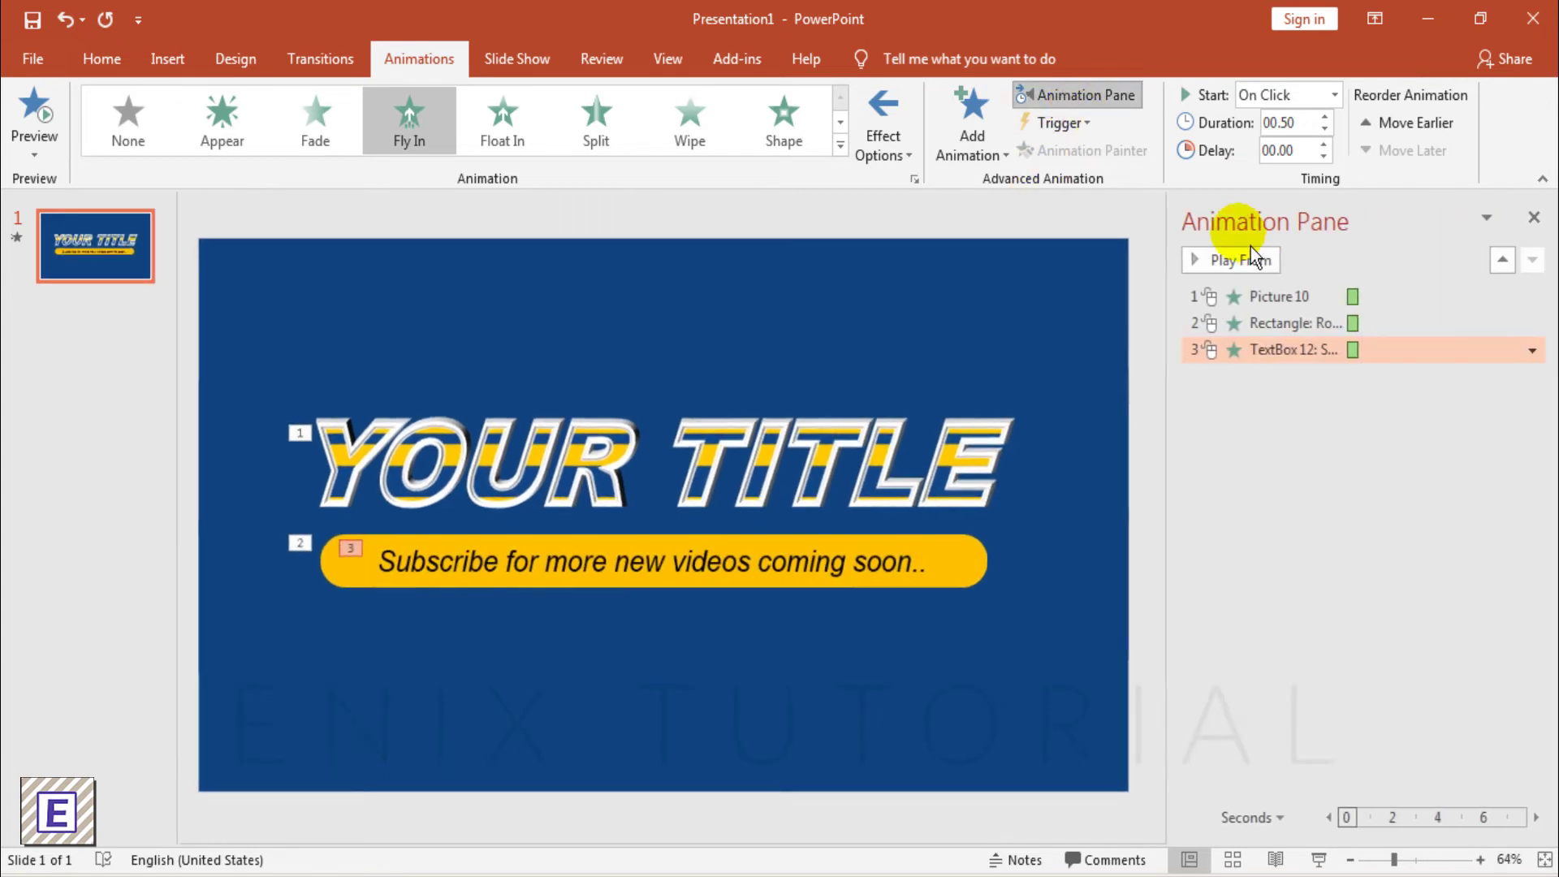
{"action": "left_click", "coordinate": [1307, 324]}
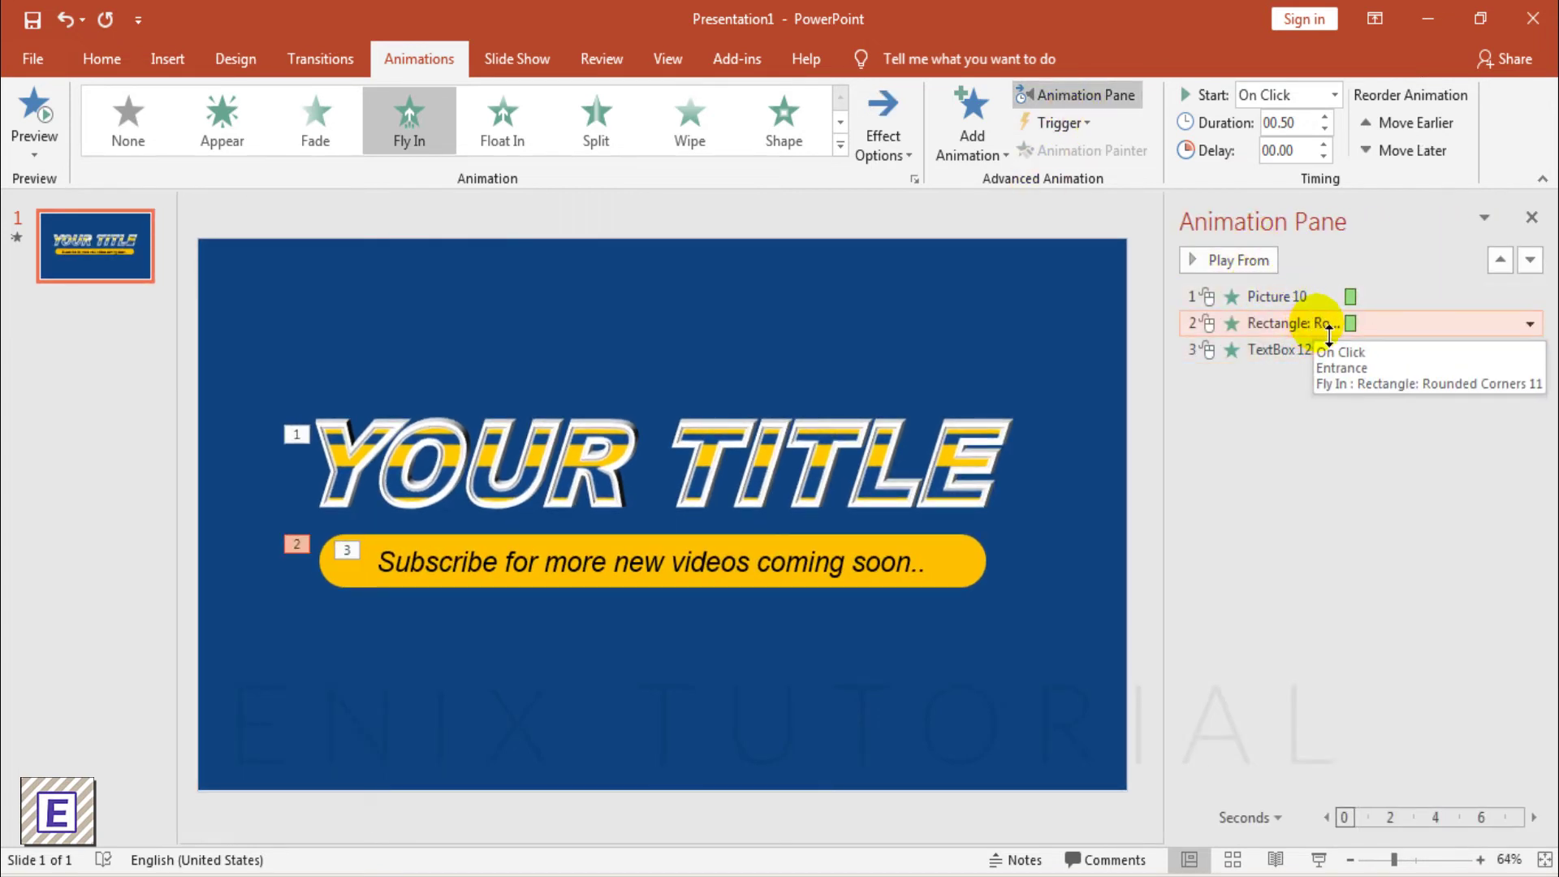
{"action": "left_click", "coordinate": [1334, 95]}
{"action": "left_click", "coordinate": [1291, 146]}
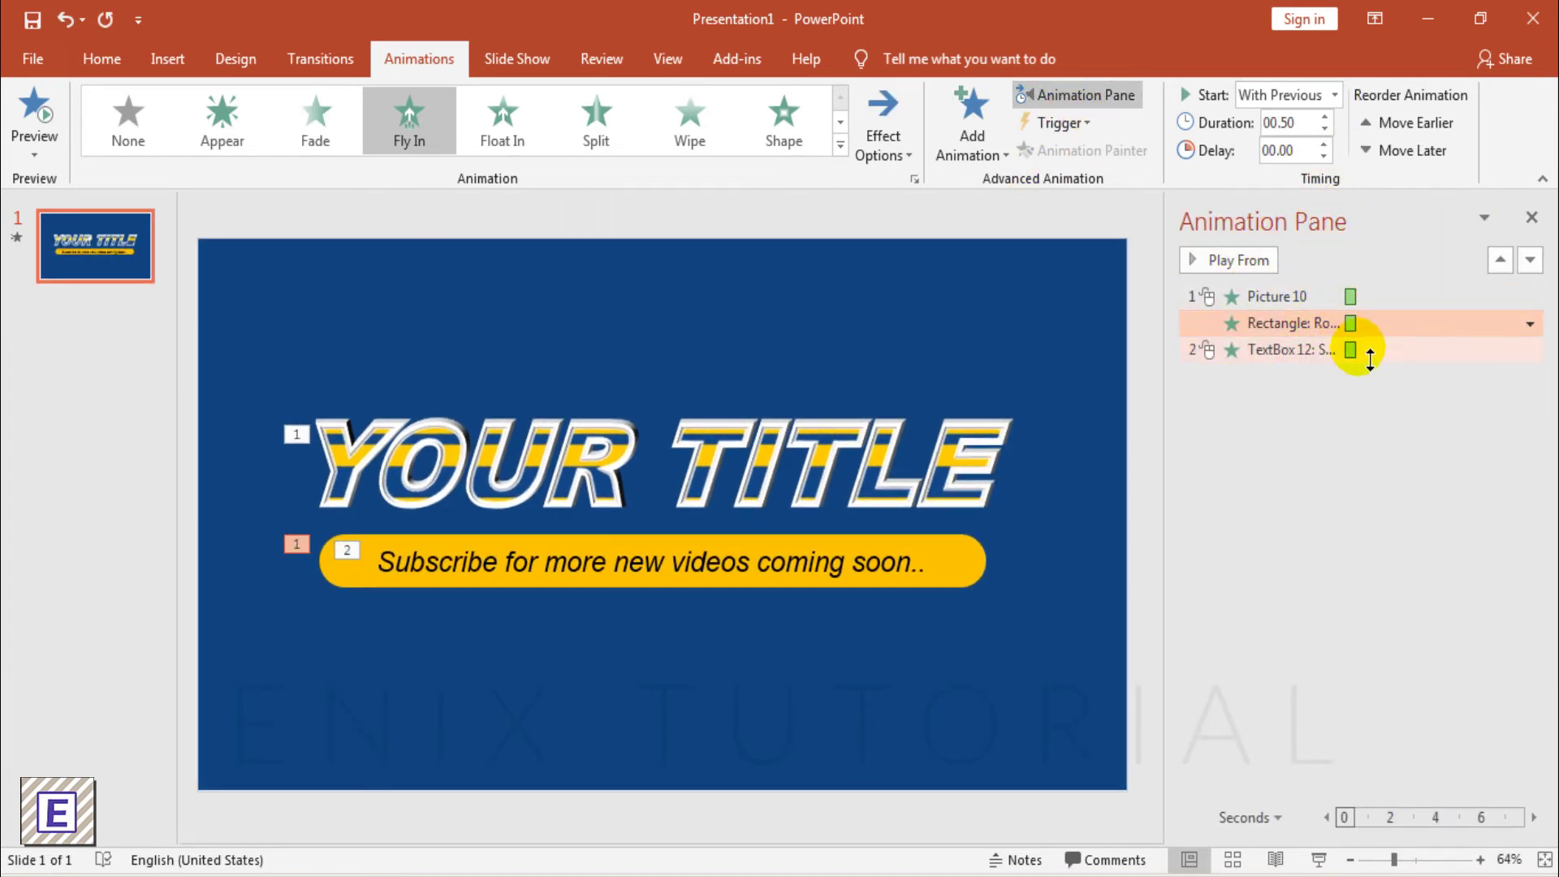
{"action": "left_click", "coordinate": [1367, 350]}
{"action": "left_click", "coordinate": [1334, 95]}
{"action": "left_click", "coordinate": [1295, 146]}
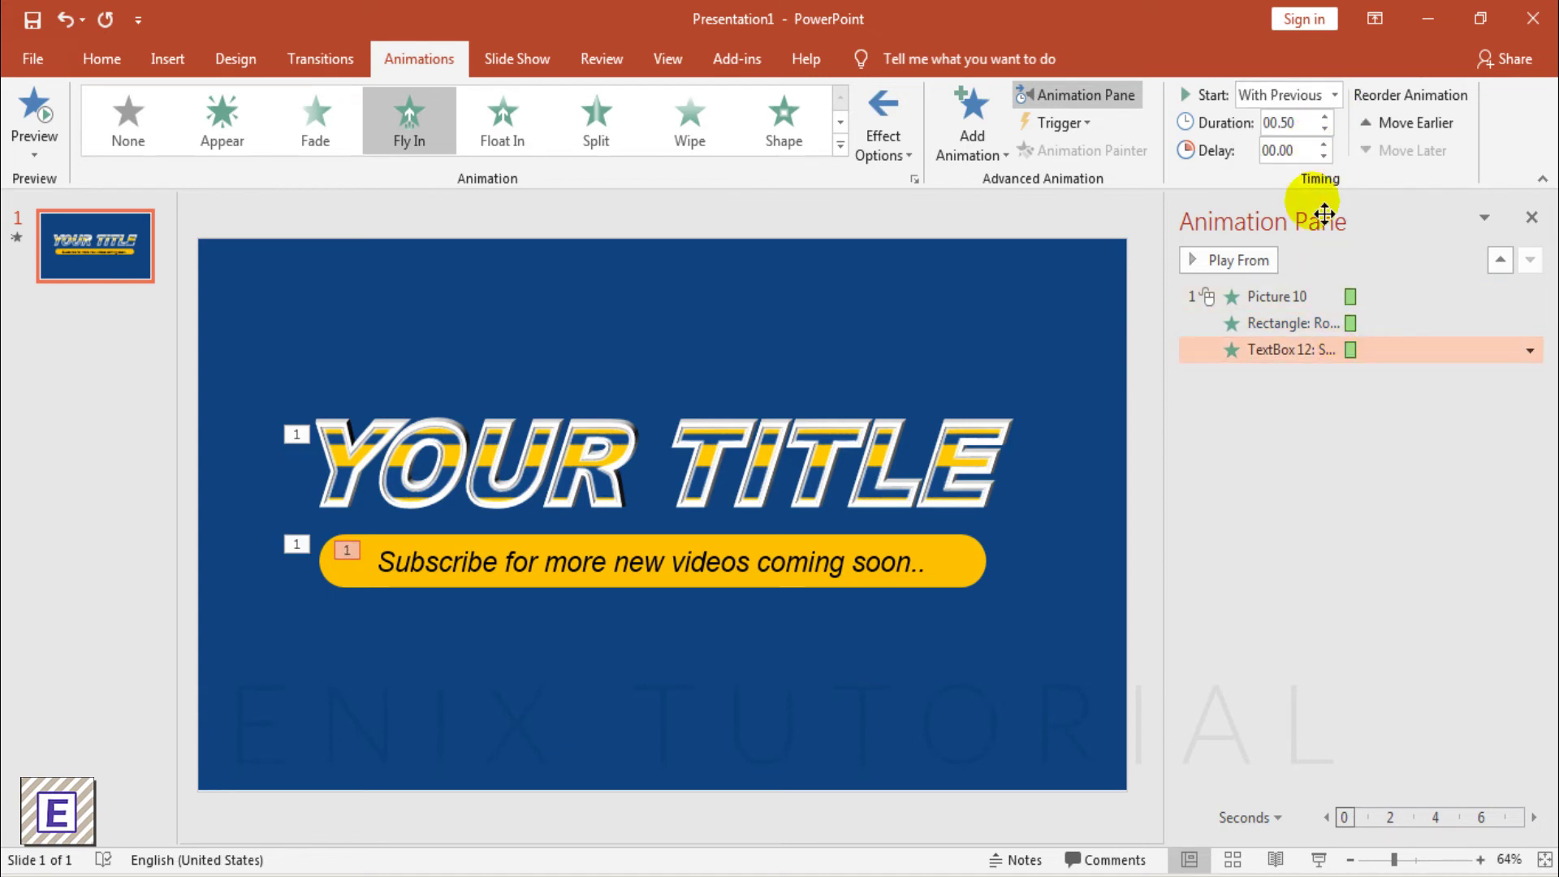
- Give the title's Fly In a 0.5 s smooth end
{"action": "left_click", "coordinate": [1309, 297]}
{"action": "right_click", "coordinate": [1312, 302]}
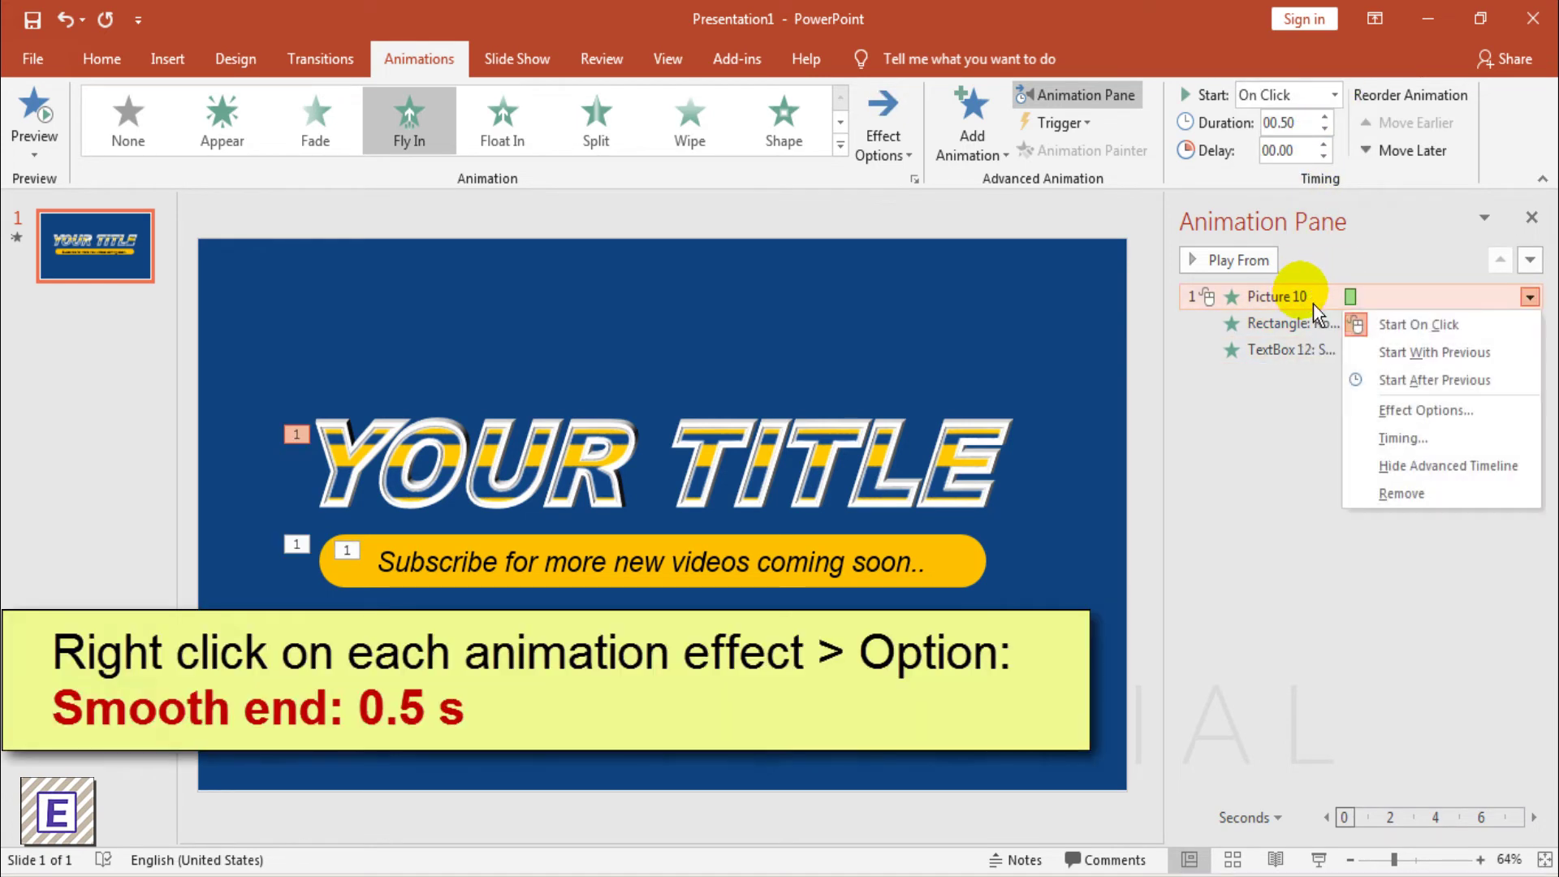
{"action": "left_click", "coordinate": [1356, 408]}
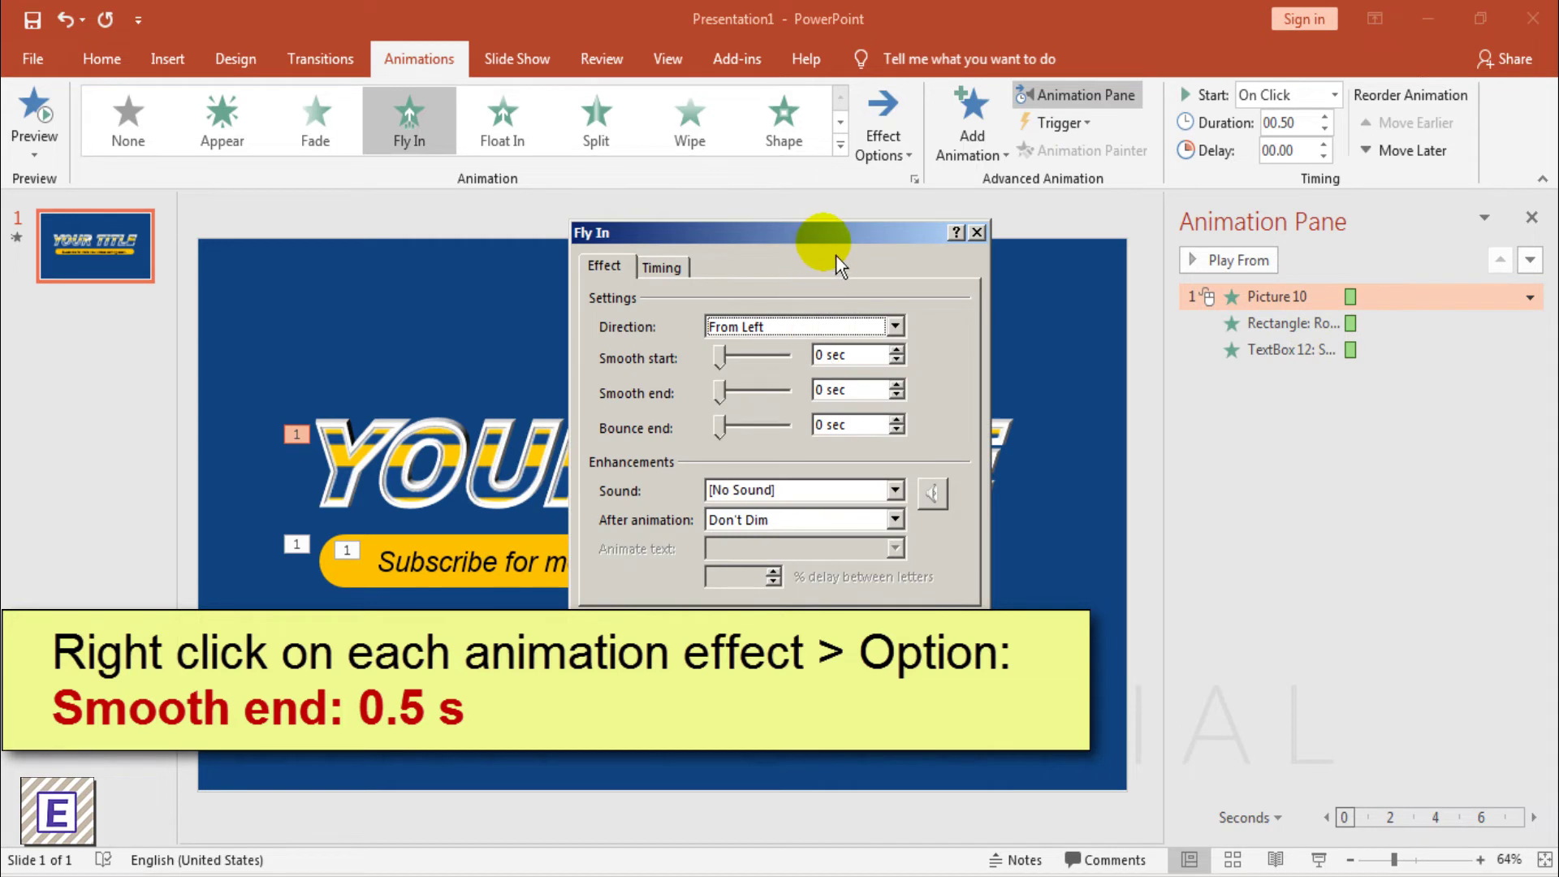
{"action": "left_click_drag", "start_coordinate": [835, 255], "coordinate": [1217, 300]}
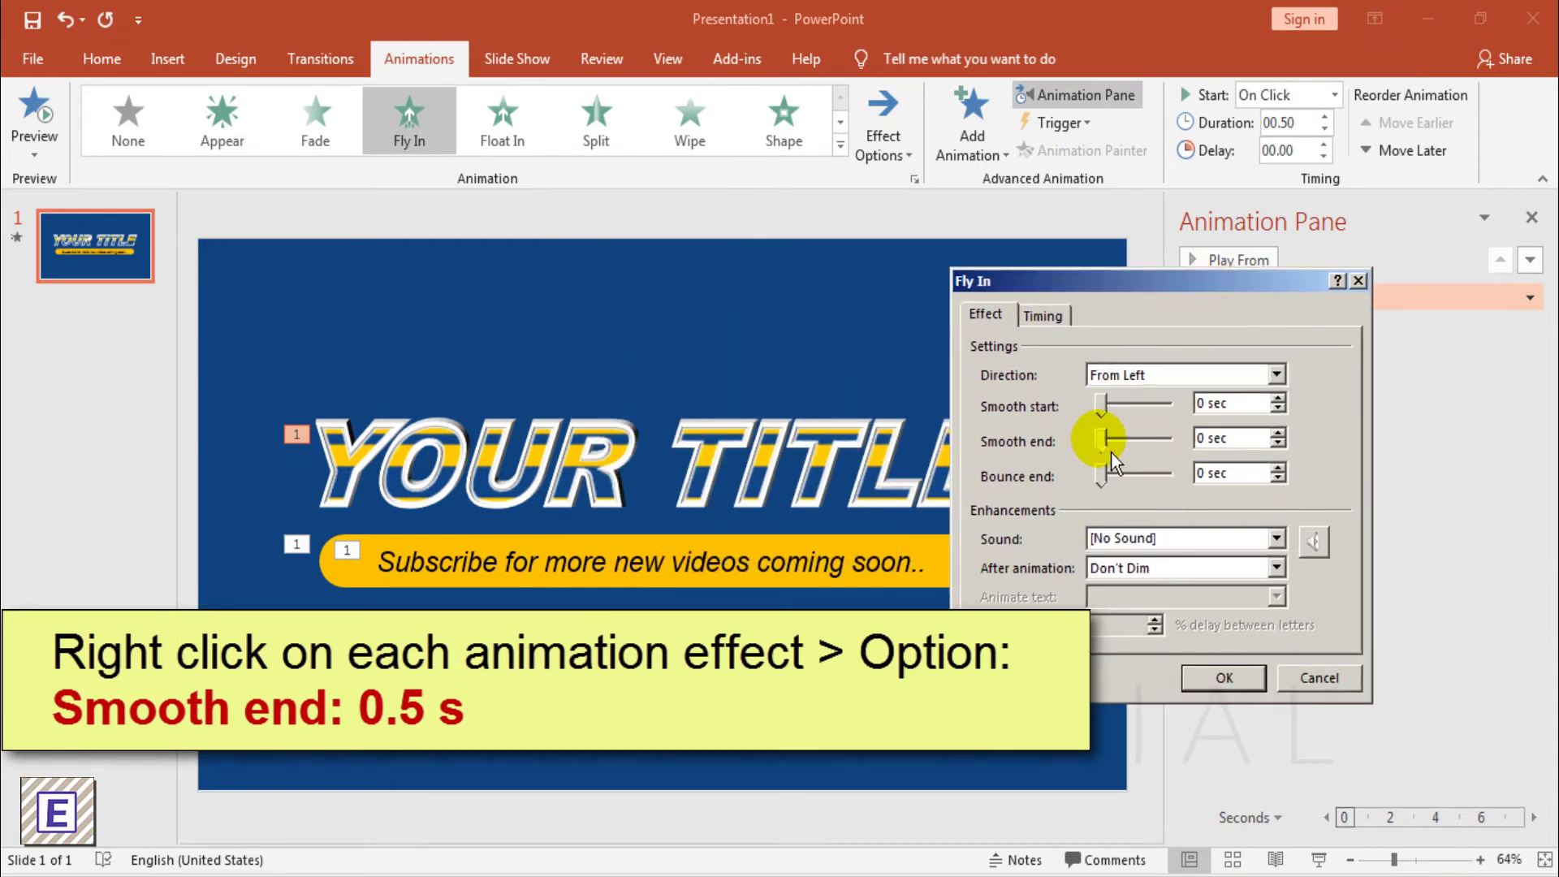
{"action": "left_click_drag", "start_coordinate": [1103, 440], "coordinate": [1195, 457]}
{"action": "left_click", "coordinate": [1226, 679]}
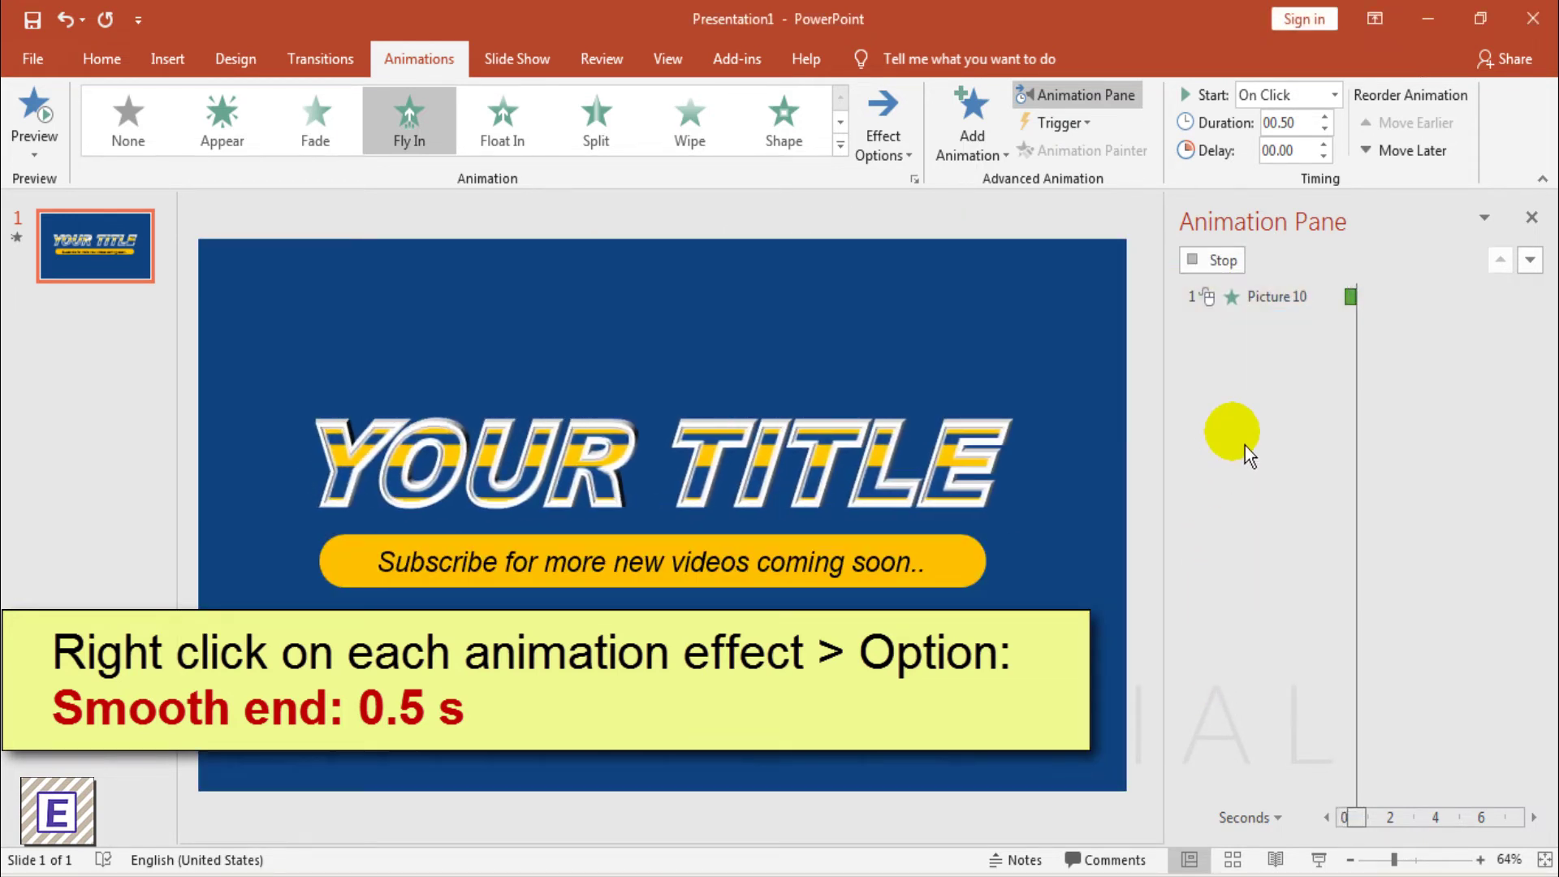
- Give the orange bar's Fly In a 0.5 s smooth end and a 0.10 s delay
{"action": "left_click", "coordinate": [1292, 324]}
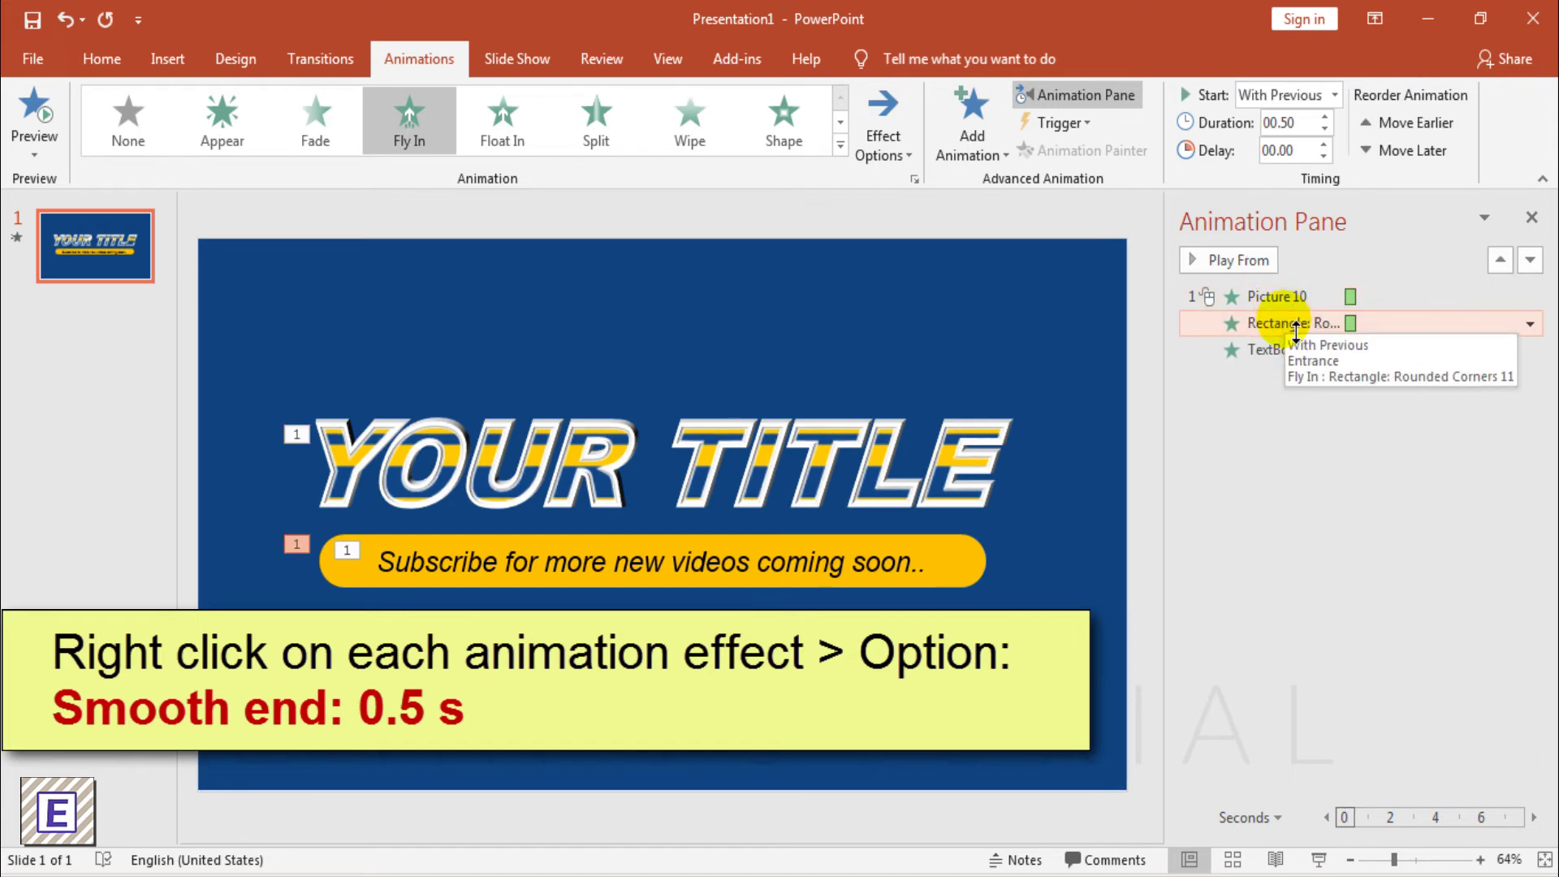
{"action": "right_click", "coordinate": [1295, 329]}
{"action": "left_click", "coordinate": [1364, 438]}
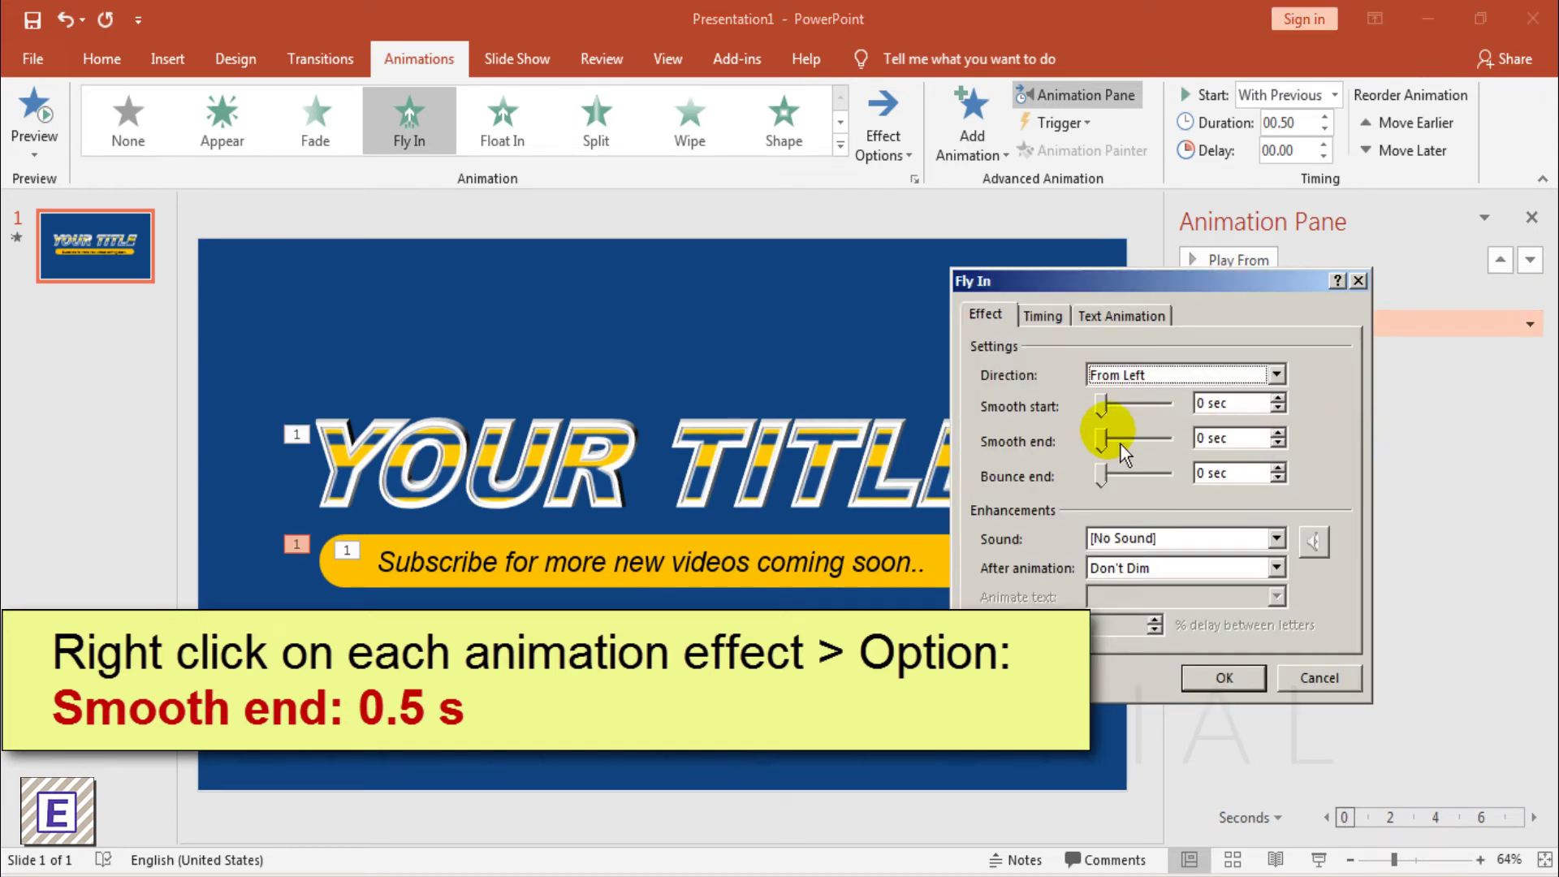
{"action": "left_click_drag", "start_coordinate": [1102, 440], "coordinate": [1169, 441]}
{"action": "left_click", "coordinate": [1225, 682]}
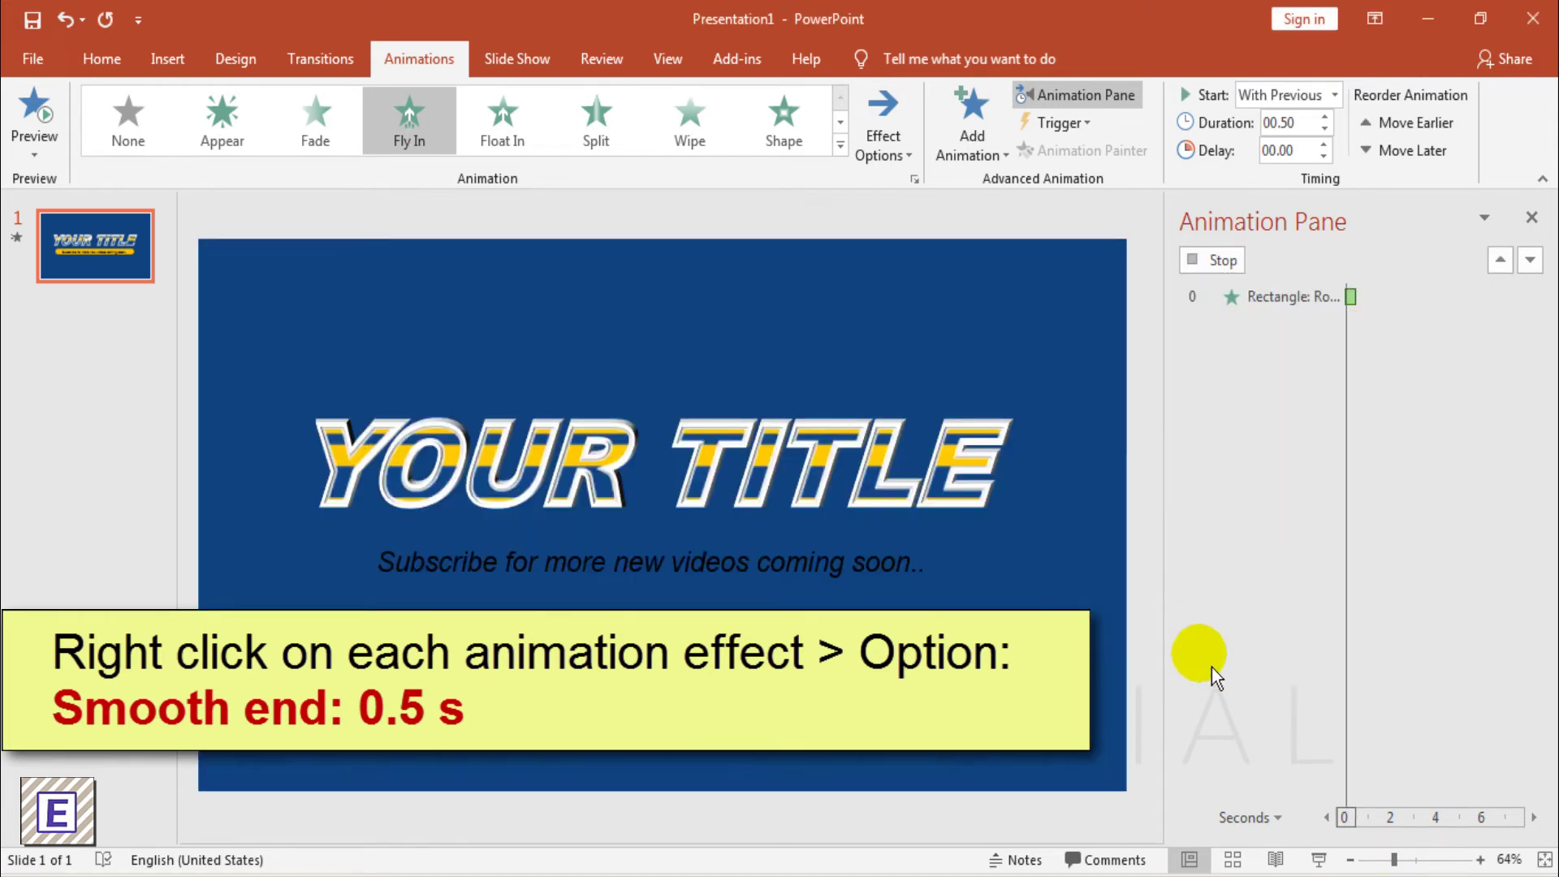
{"action": "double_click", "coordinate": [1301, 159]}
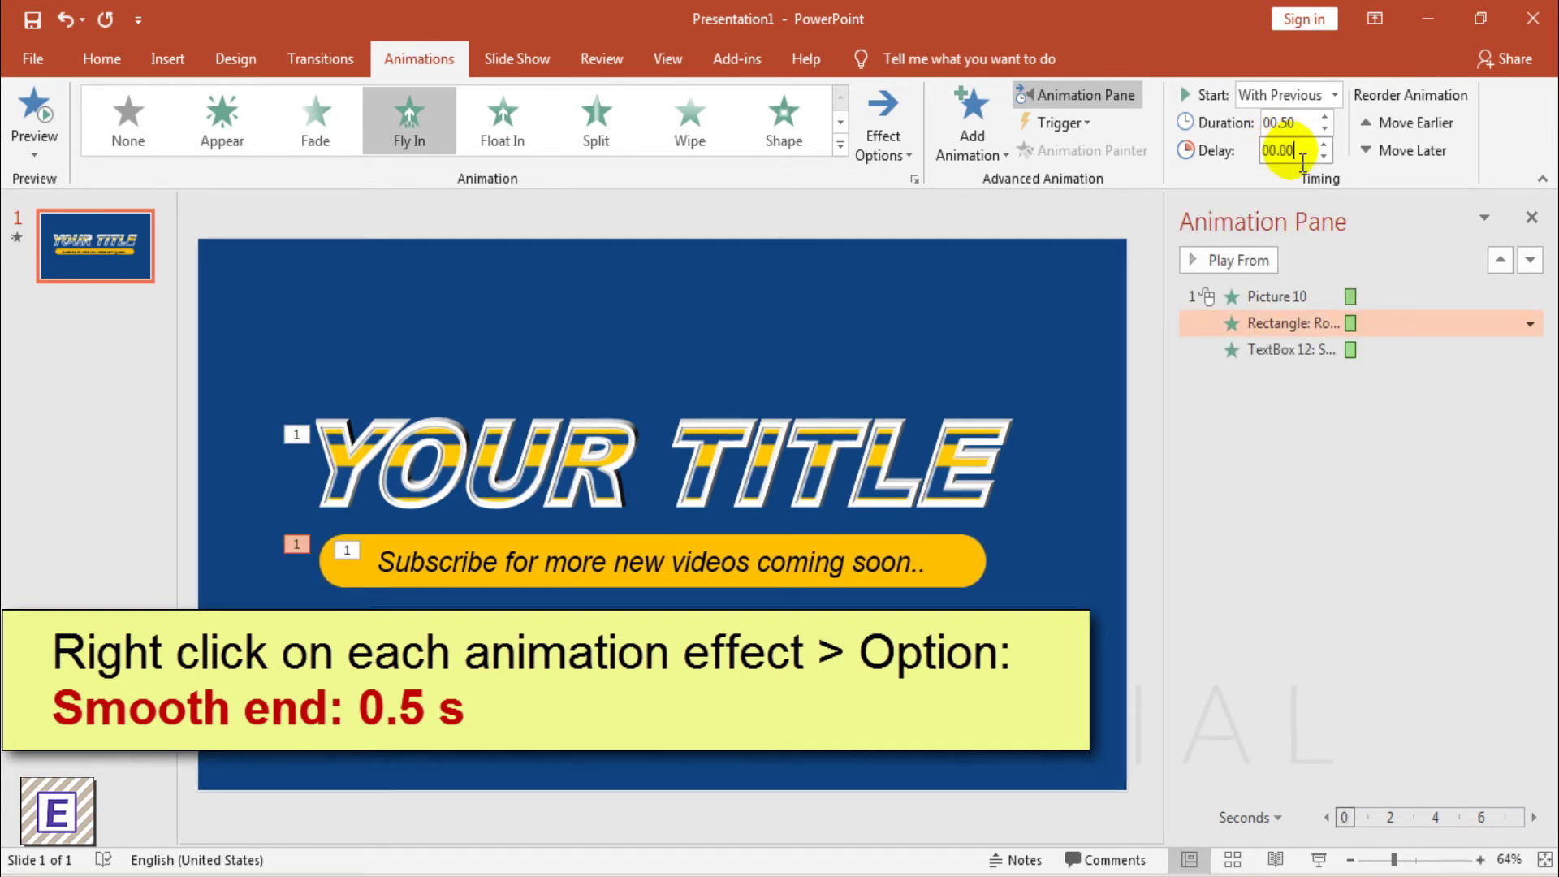
{"action": "type", "text": "00."}
{"action": "key", "text": "Return"}
- Give the subscribe text's Fly In a 0.5 s smooth end and a 0.15 s delay
{"action": "right_click", "coordinate": [1298, 350]}
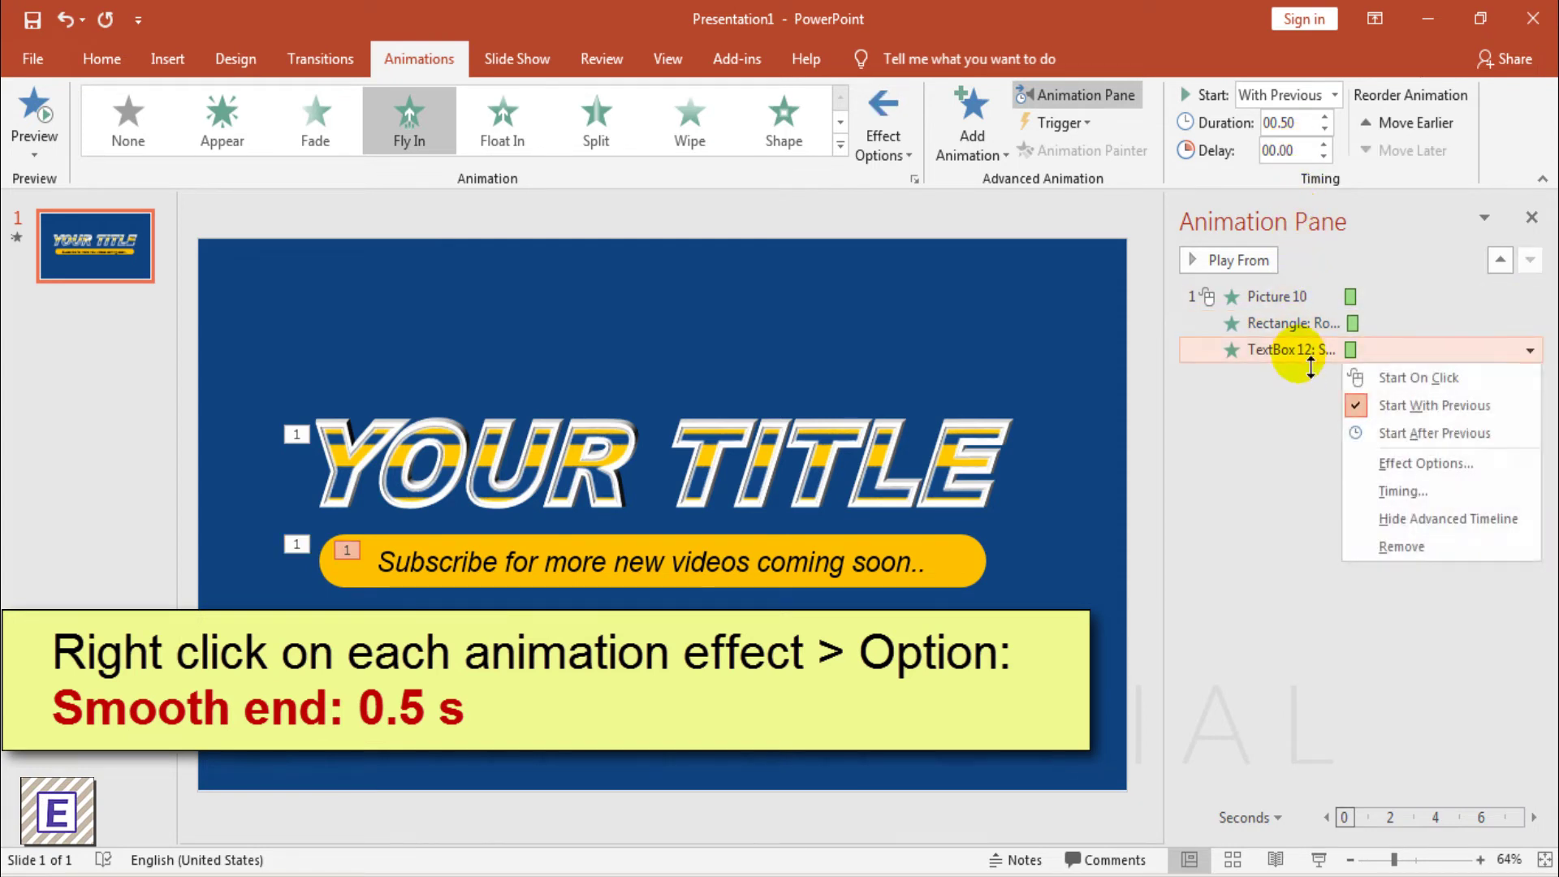
{"action": "left_click", "coordinate": [1371, 466]}
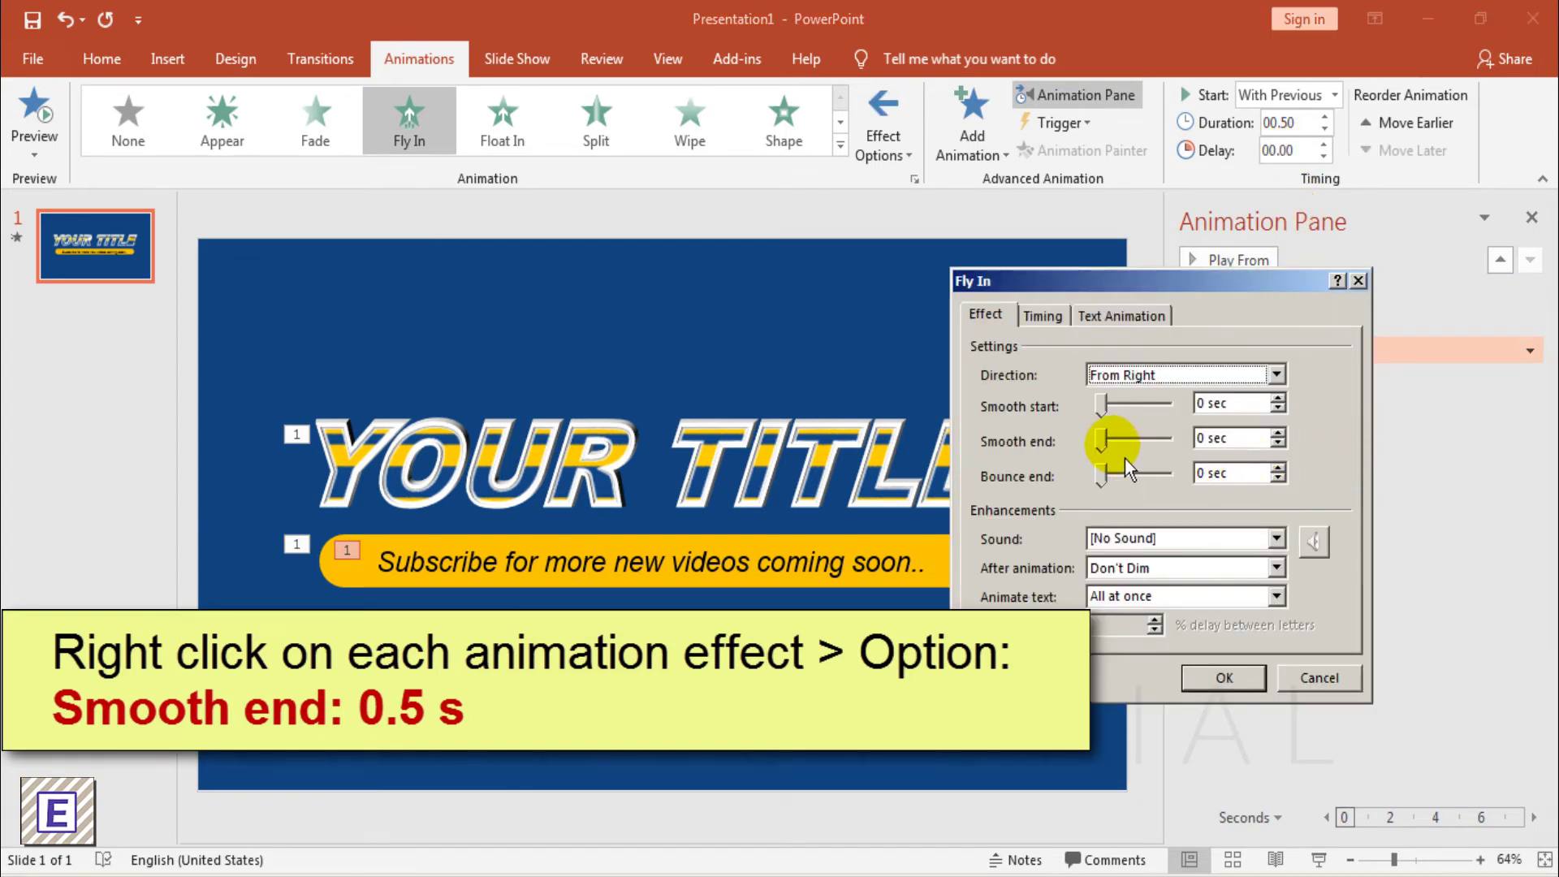
{"action": "left_click_drag", "start_coordinate": [1102, 439], "coordinate": [1169, 439]}
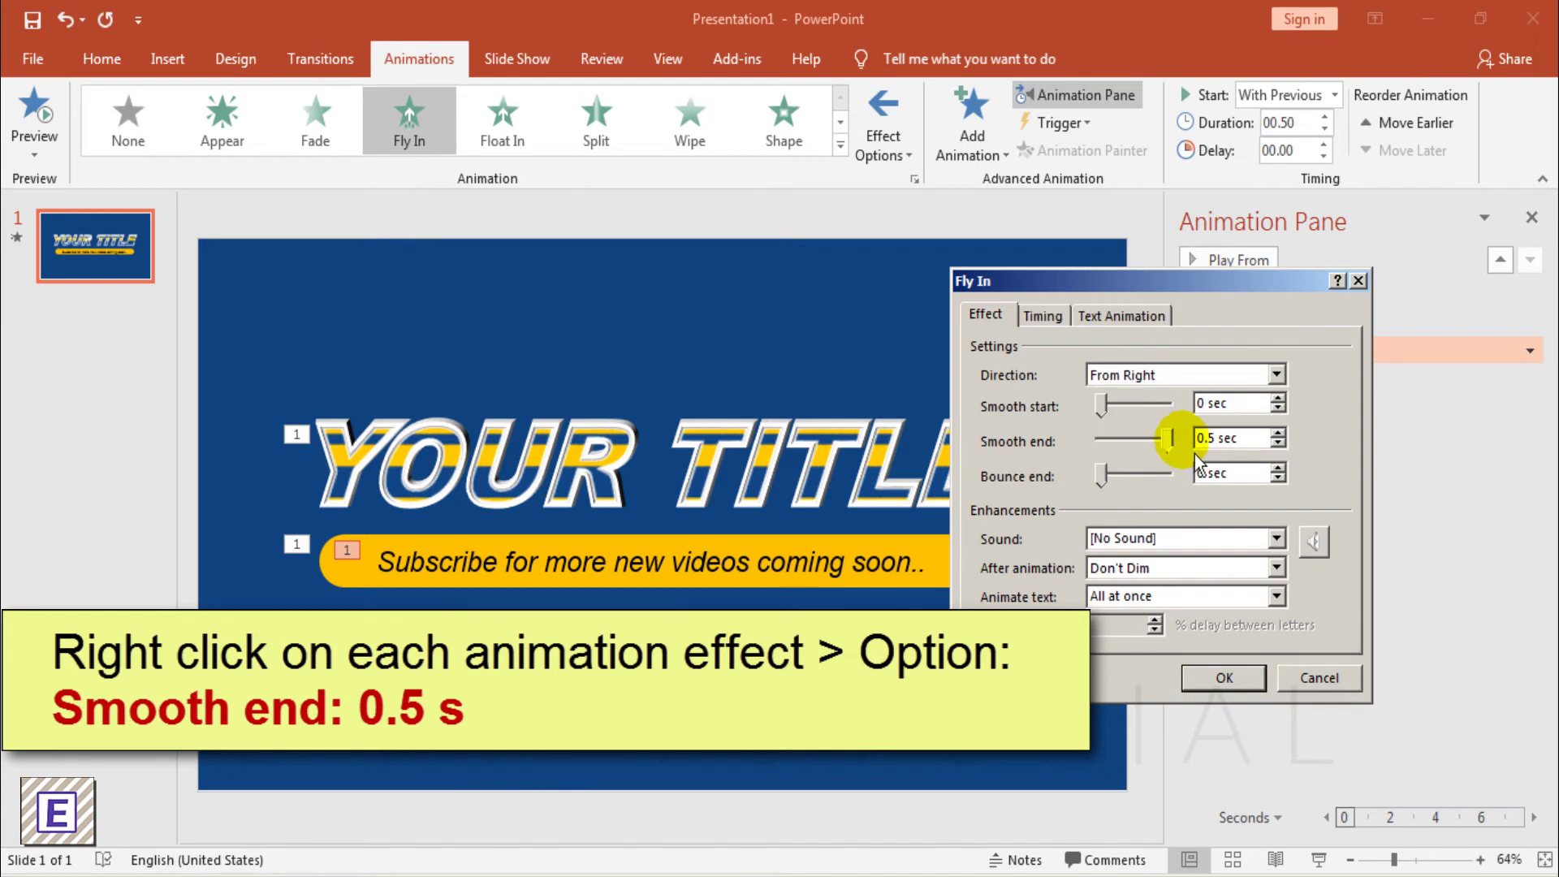
{"action": "left_click", "coordinate": [1223, 677]}
{"action": "left_click", "coordinate": [1306, 155]}
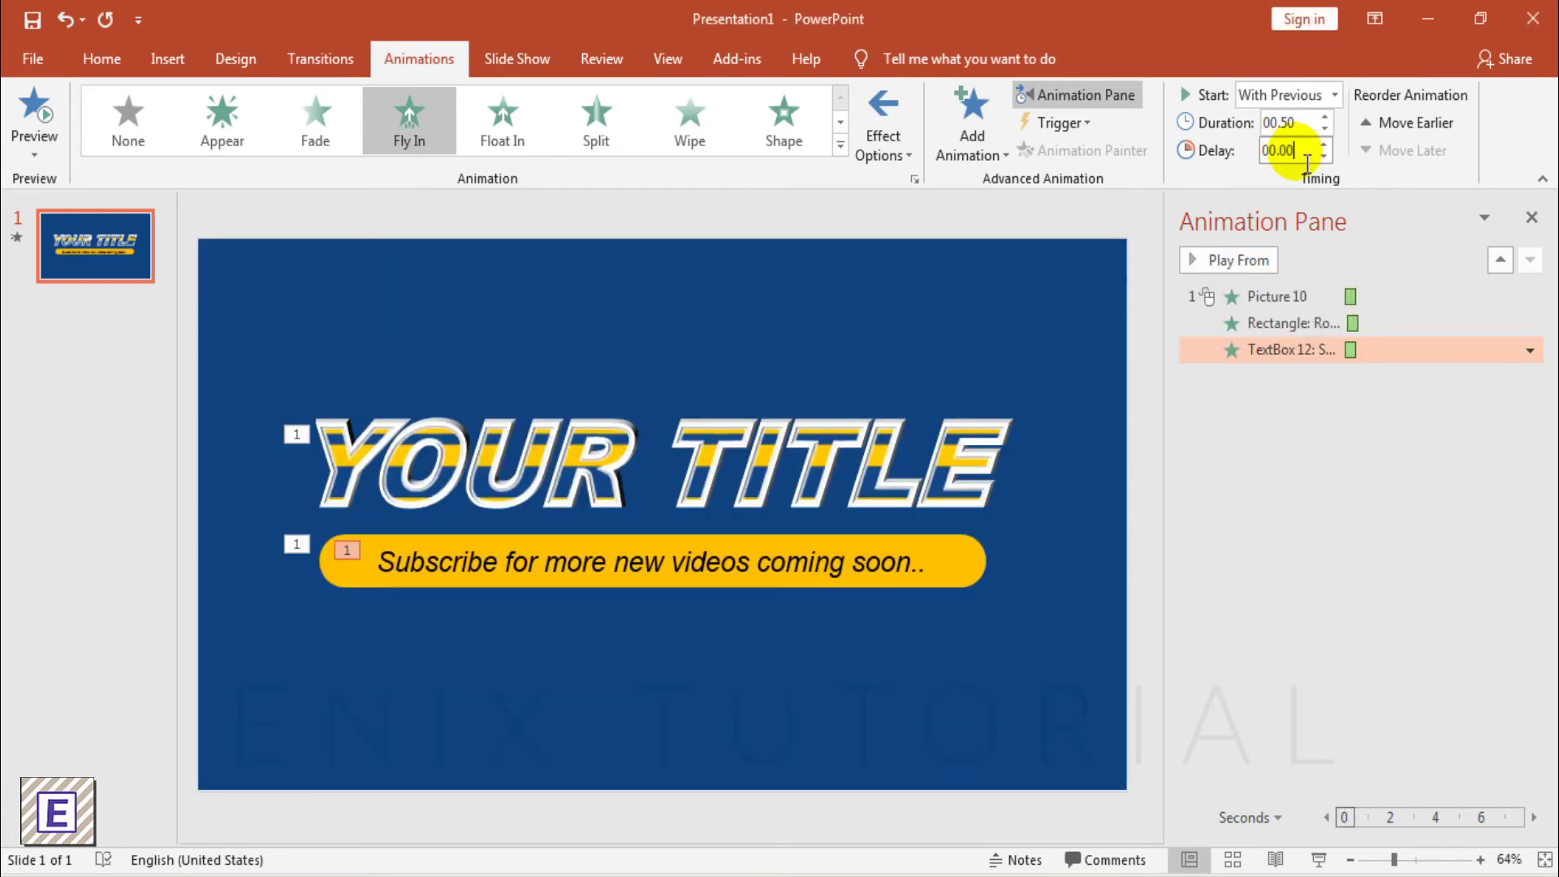
{"action": "key", "text": "BackSpace"}
{"action": "key", "text": "BackSpace"}
{"action": "type", "text": "5"}
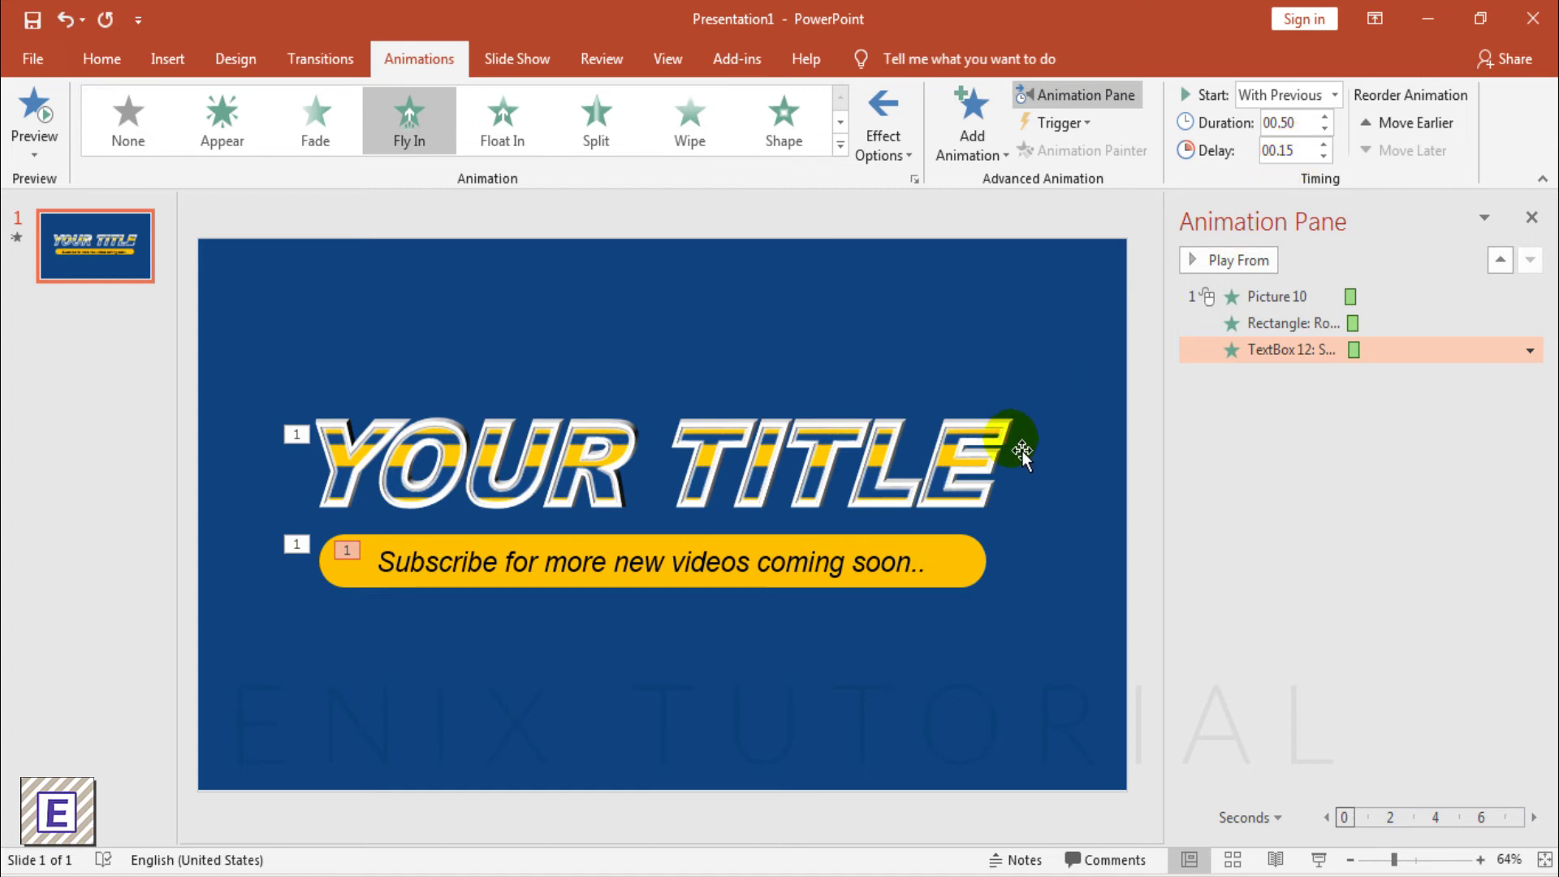
{"action": "left_click", "coordinate": [924, 475]}
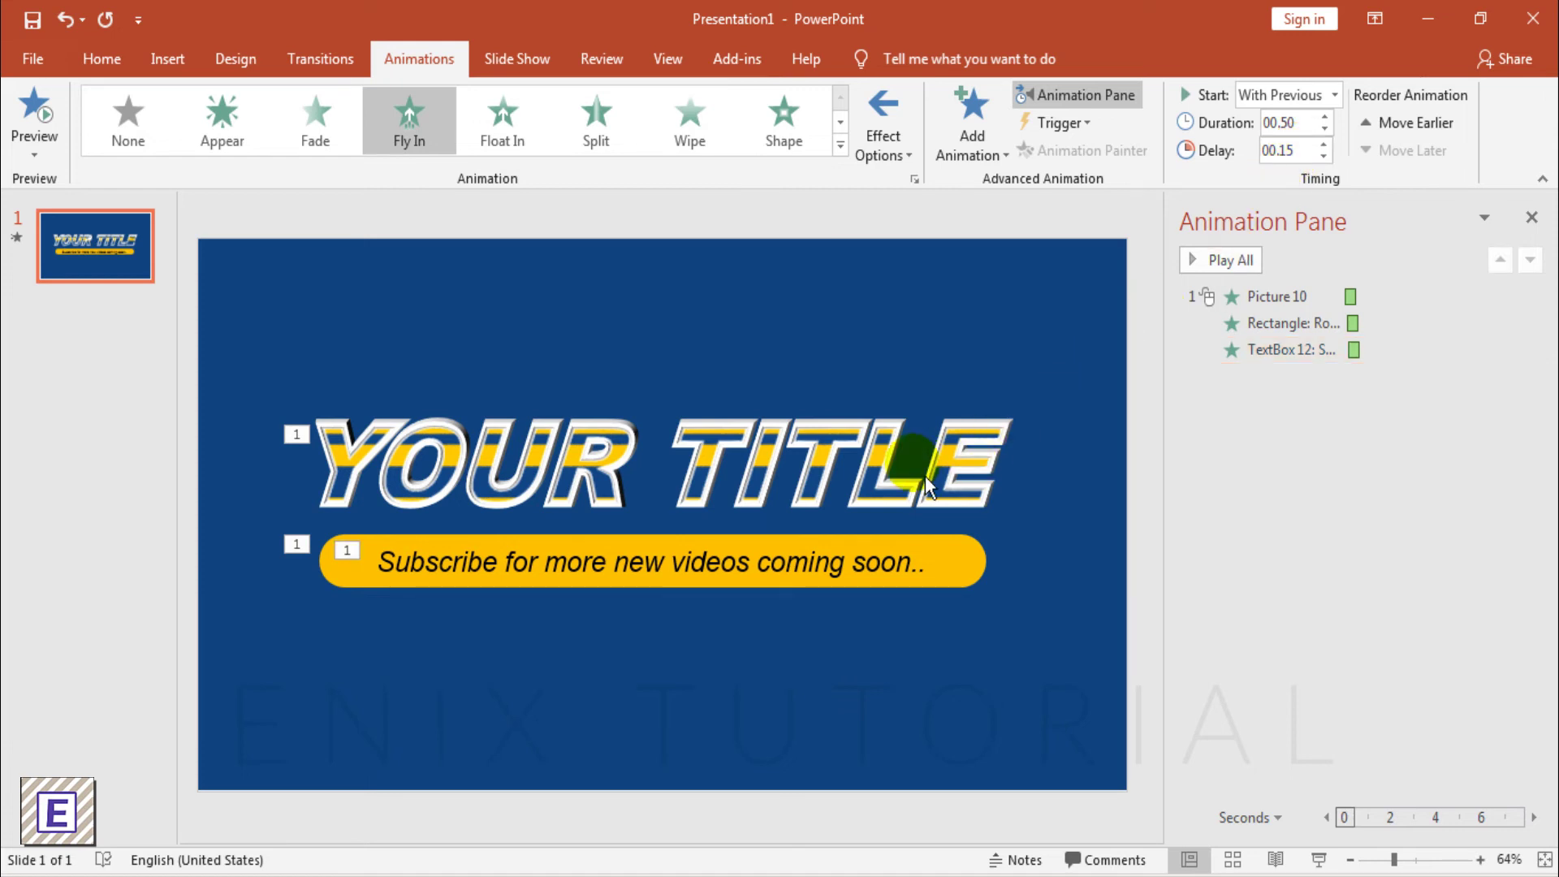
{"action": "left_click", "coordinate": [865, 471]}
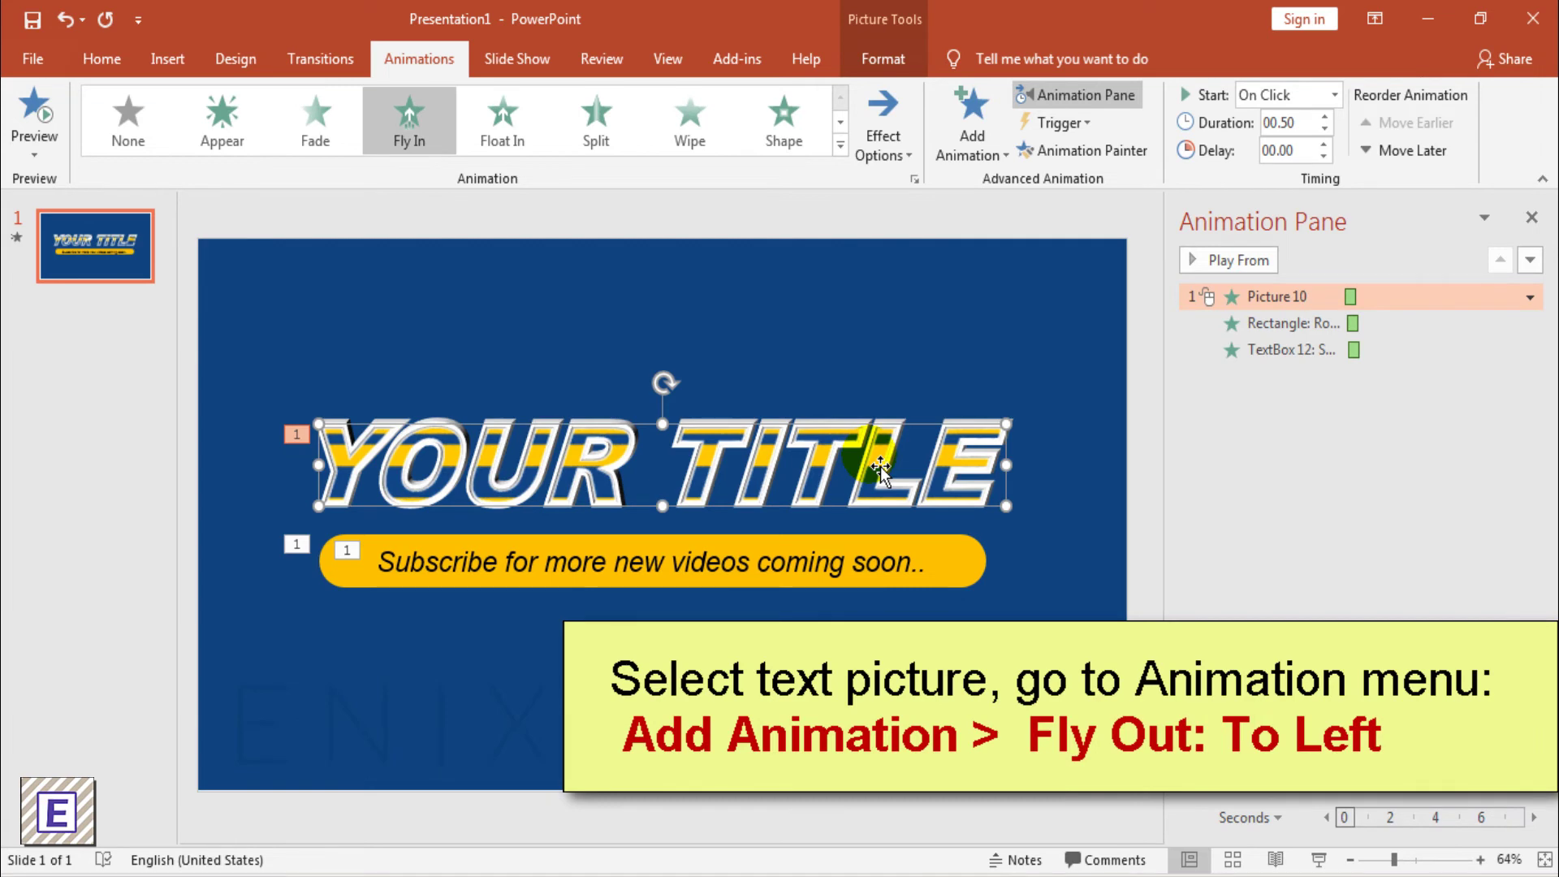
- Add a Fly Out exit to the left on the title, starting After Previous with a 2 s delay
{"action": "left_click", "coordinate": [977, 144]}
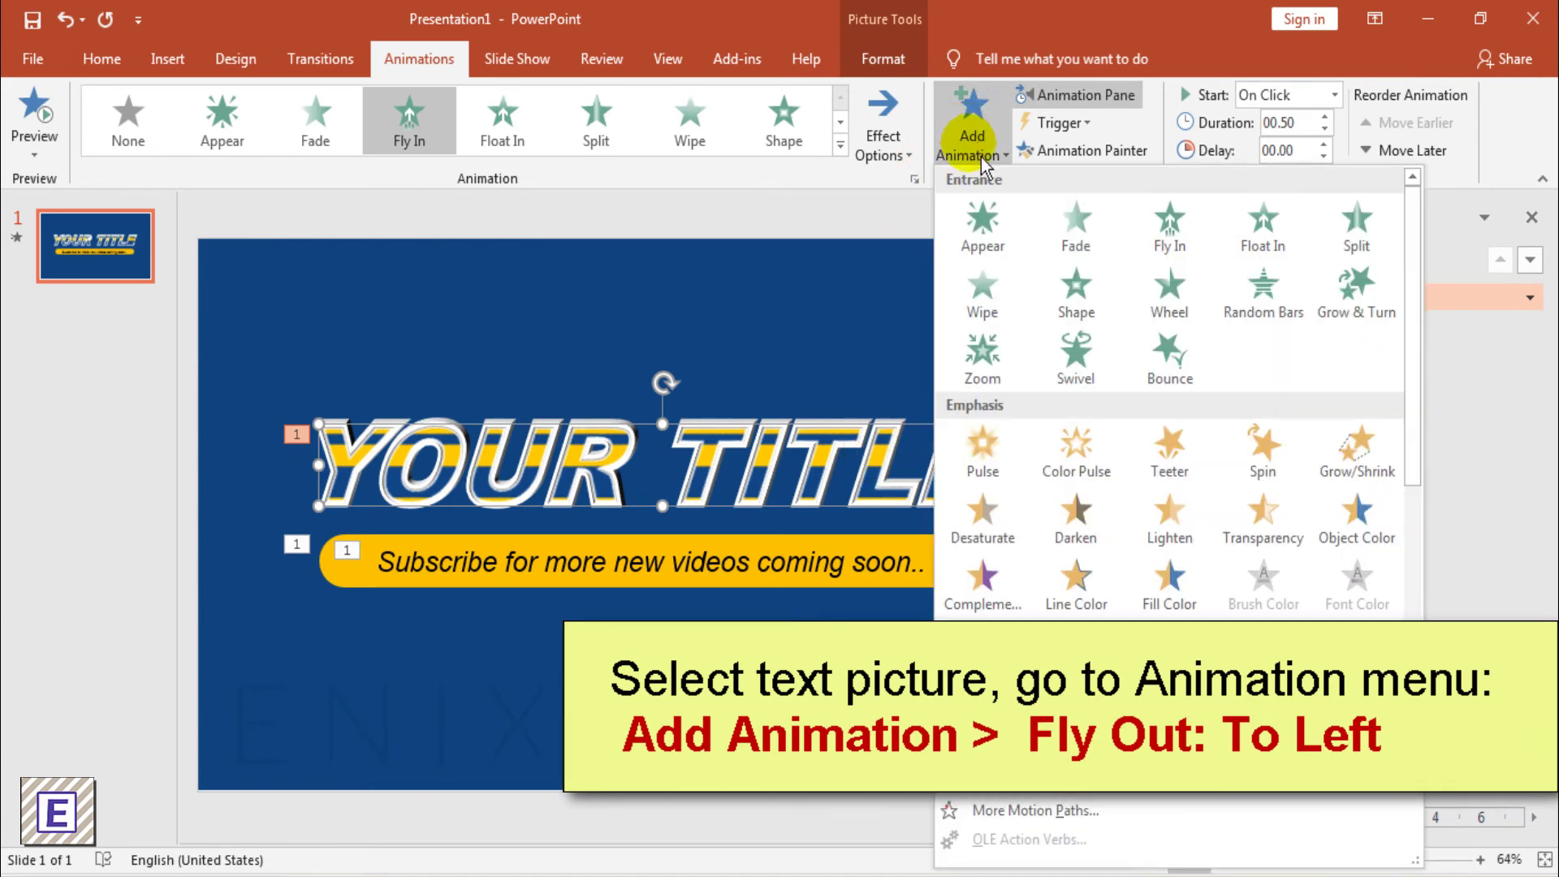
{"action": "scroll", "coordinate": [1089, 367], "scroll_direction": "down", "scroll_amount": 5}
{"action": "scroll", "coordinate": [1089, 373], "scroll_direction": "down", "scroll_amount": 3}
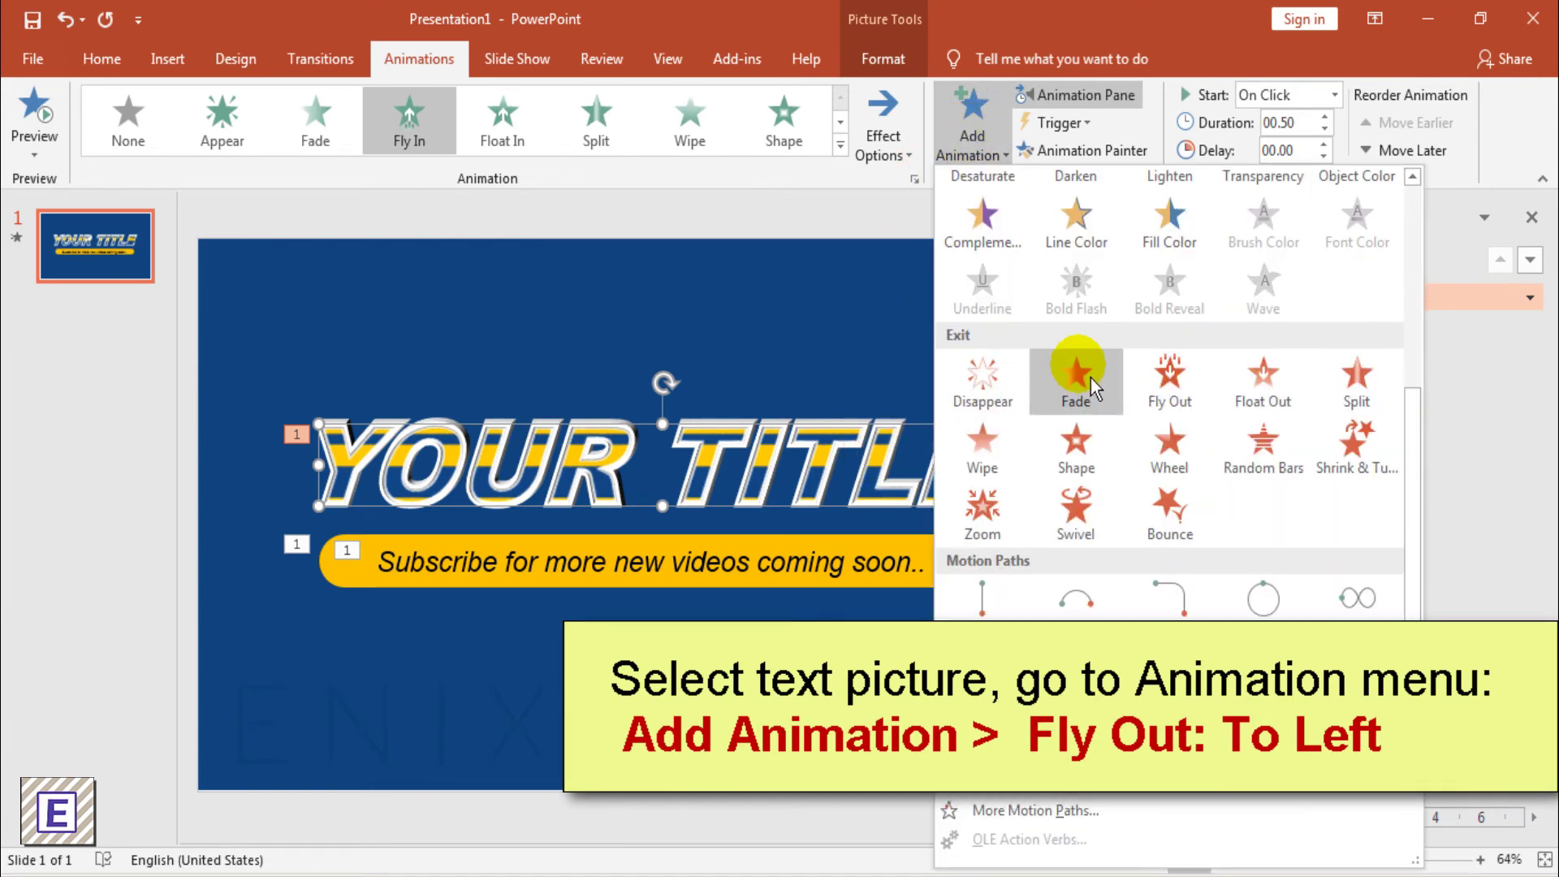
{"action": "left_click", "coordinate": [1168, 402]}
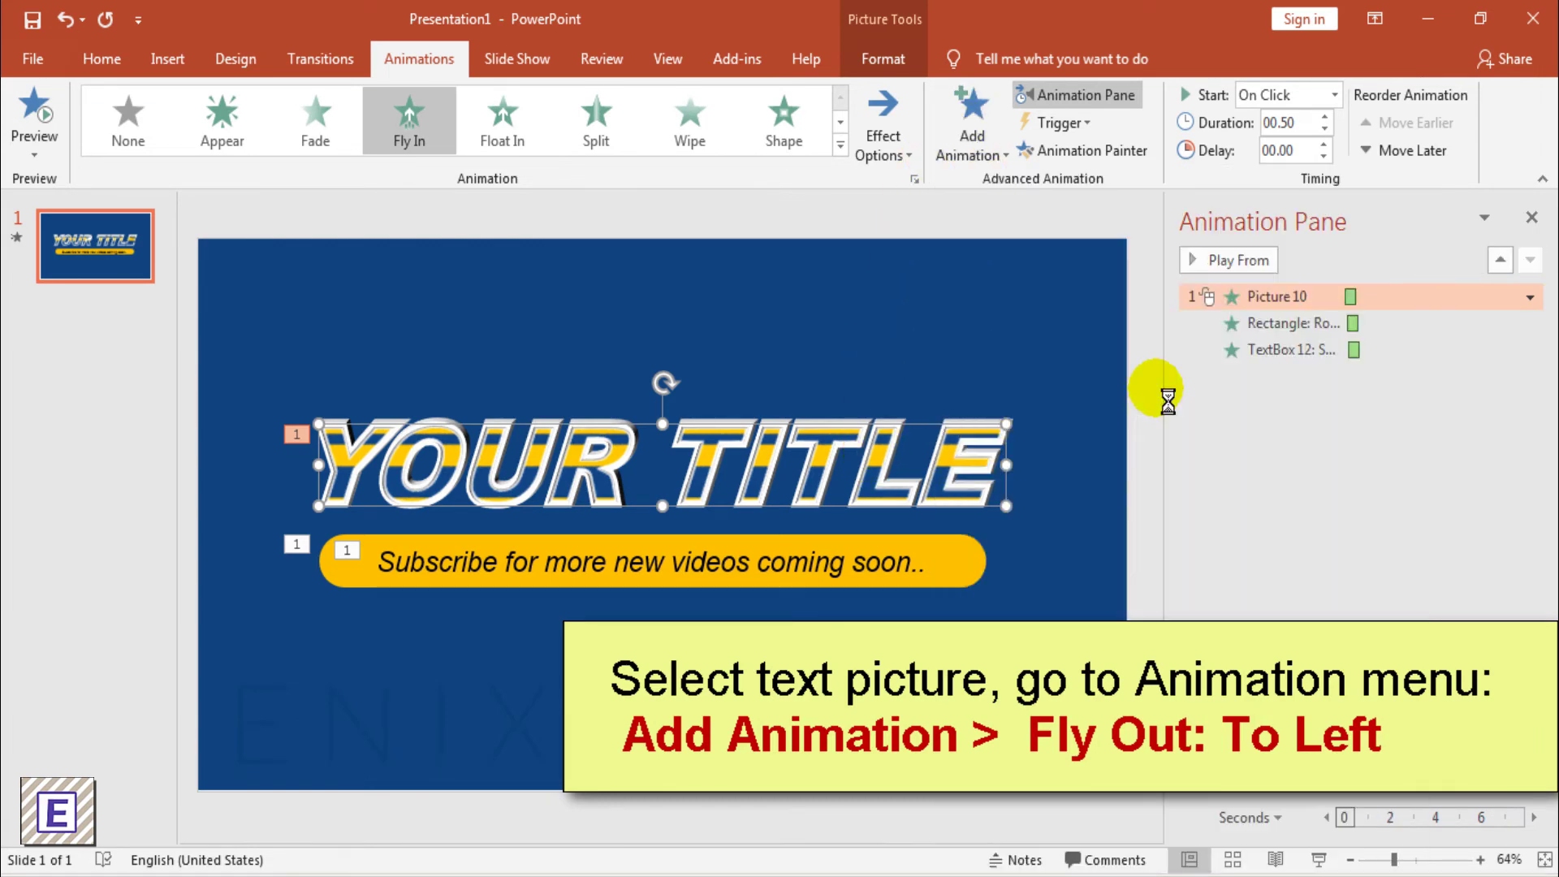
{"action": "left_click", "coordinate": [899, 166]}
{"action": "left_click", "coordinate": [918, 327]}
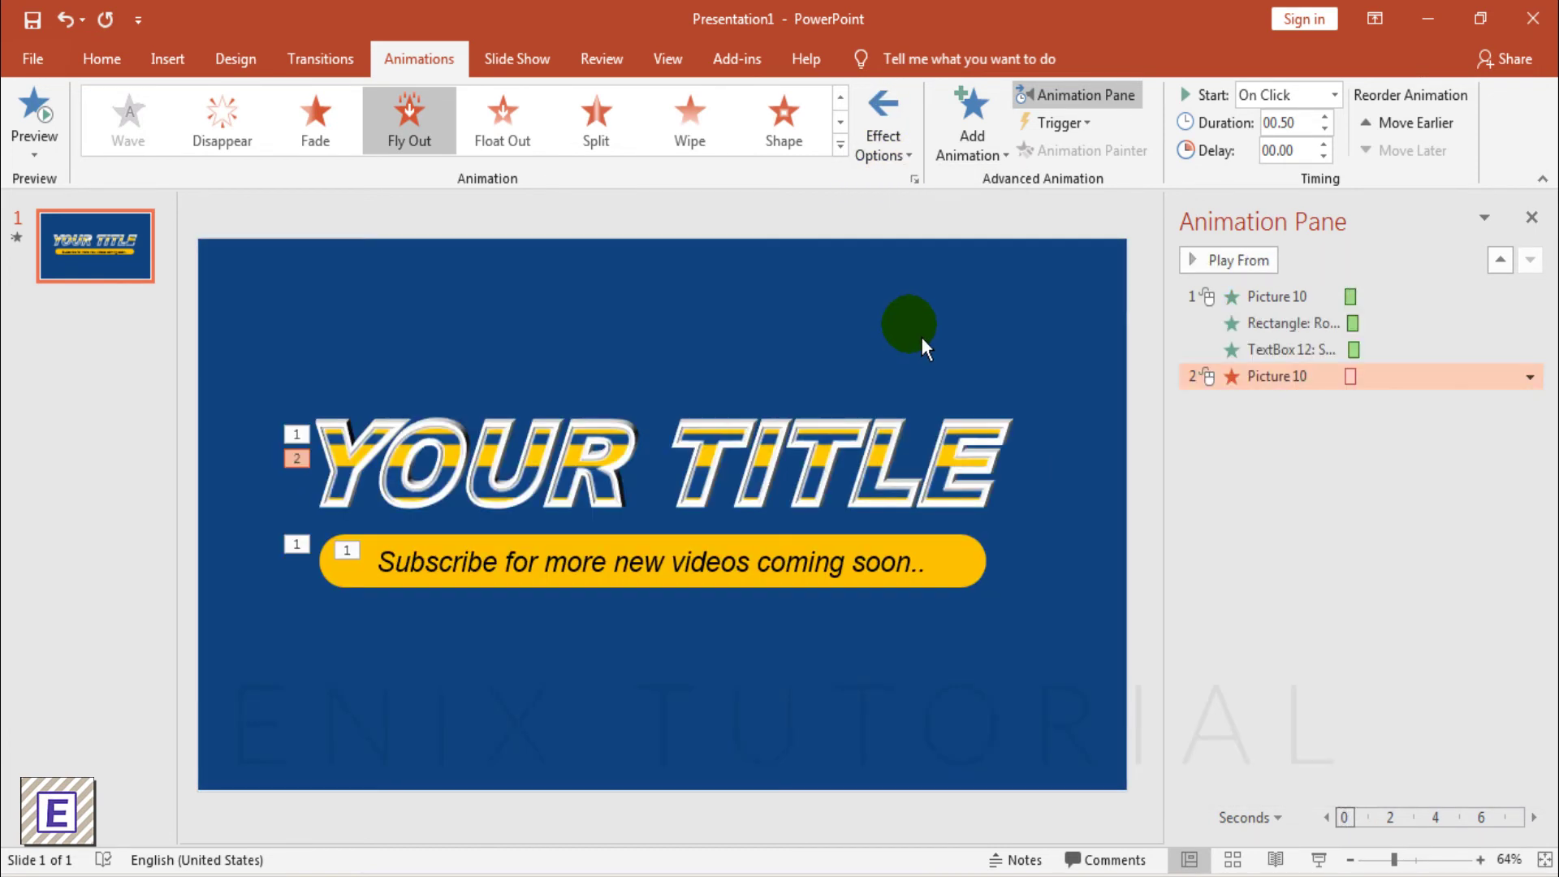
{"action": "left_click", "coordinate": [1529, 376]}
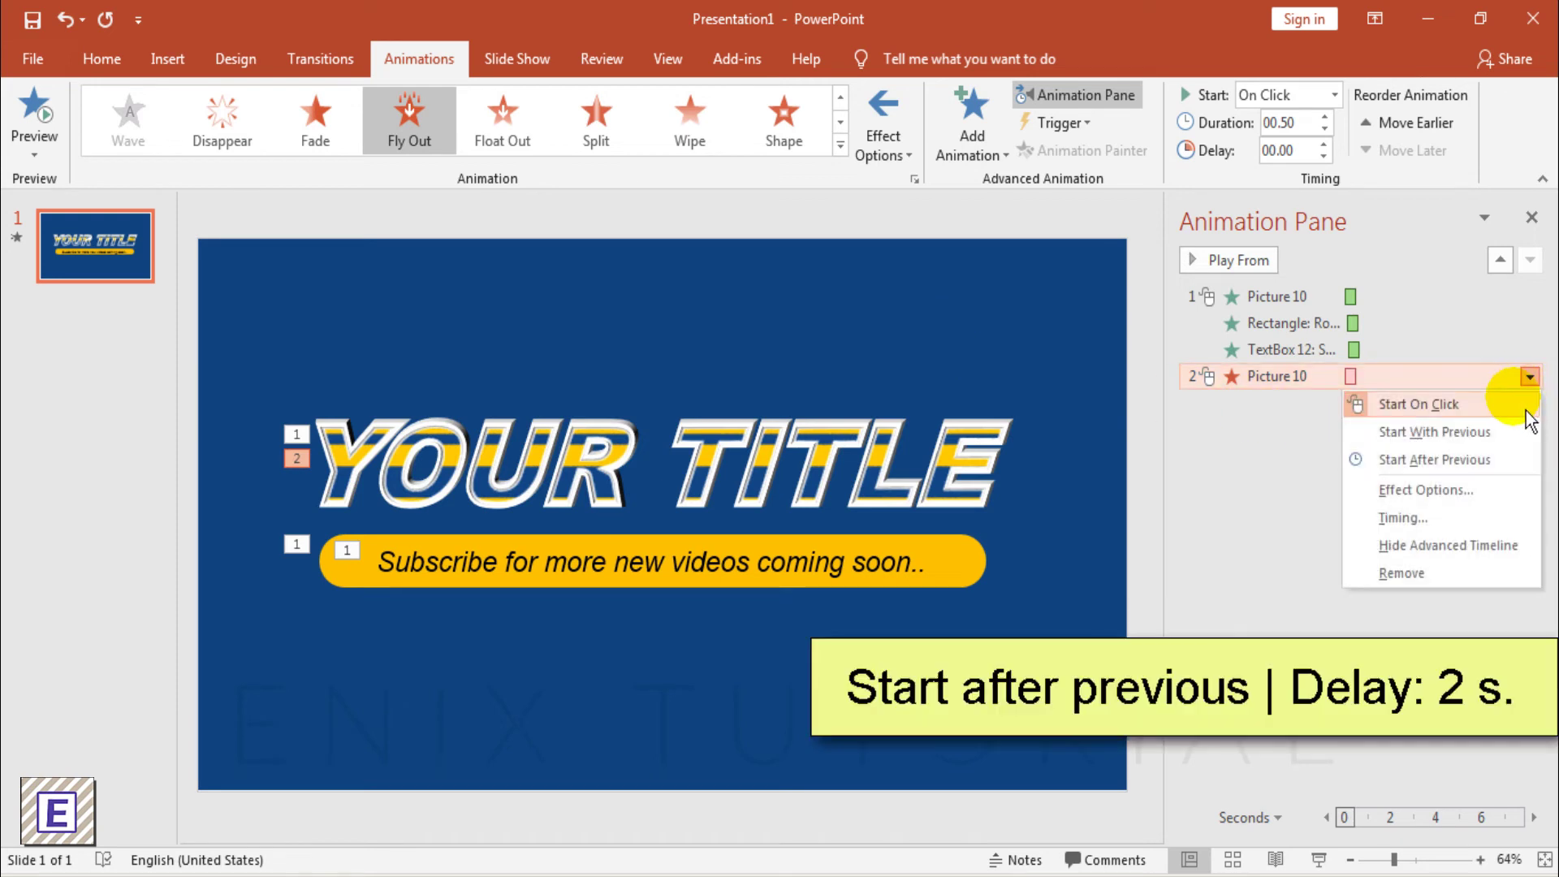
{"action": "left_click", "coordinate": [1501, 458]}
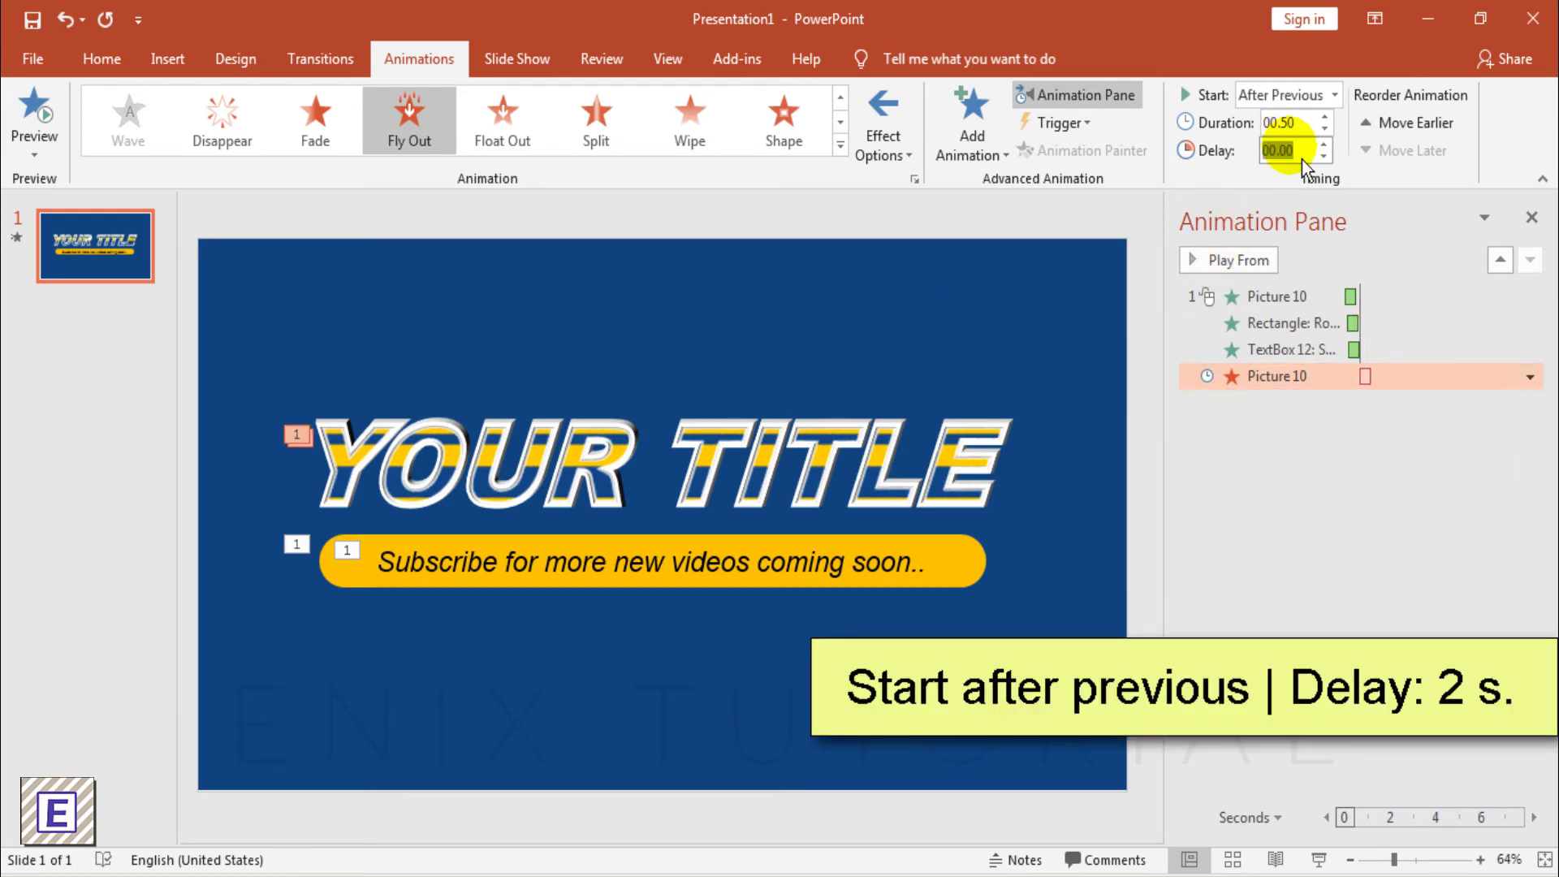
{"action": "type", "text": "2"}
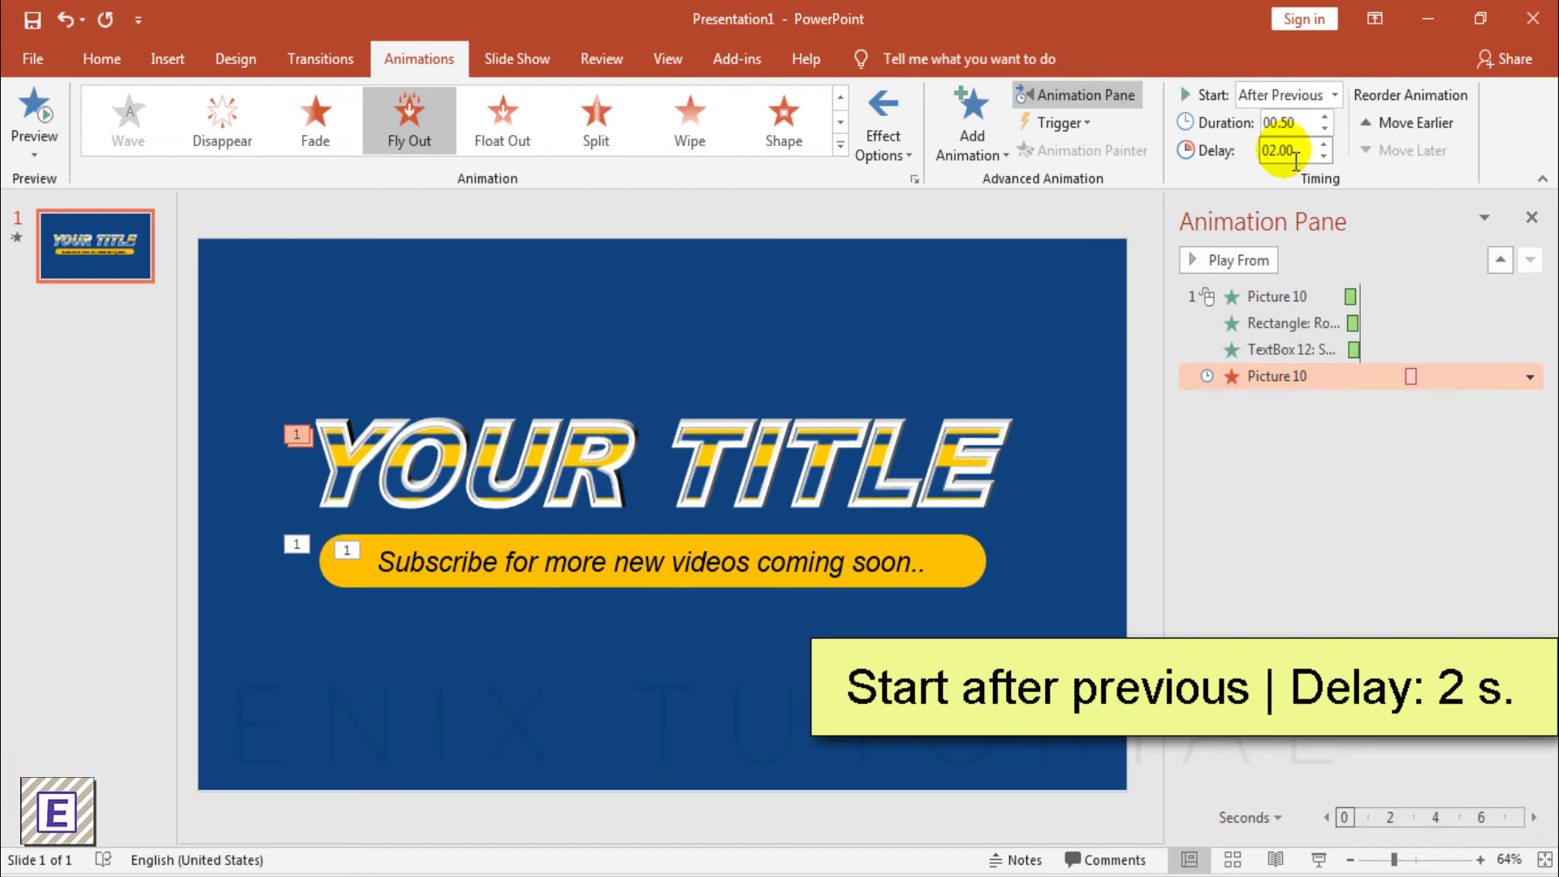
- Add a Fly Out exit to the left on the orange bar, starting With Previous after 2 s
{"action": "left_click", "coordinate": [973, 571]}
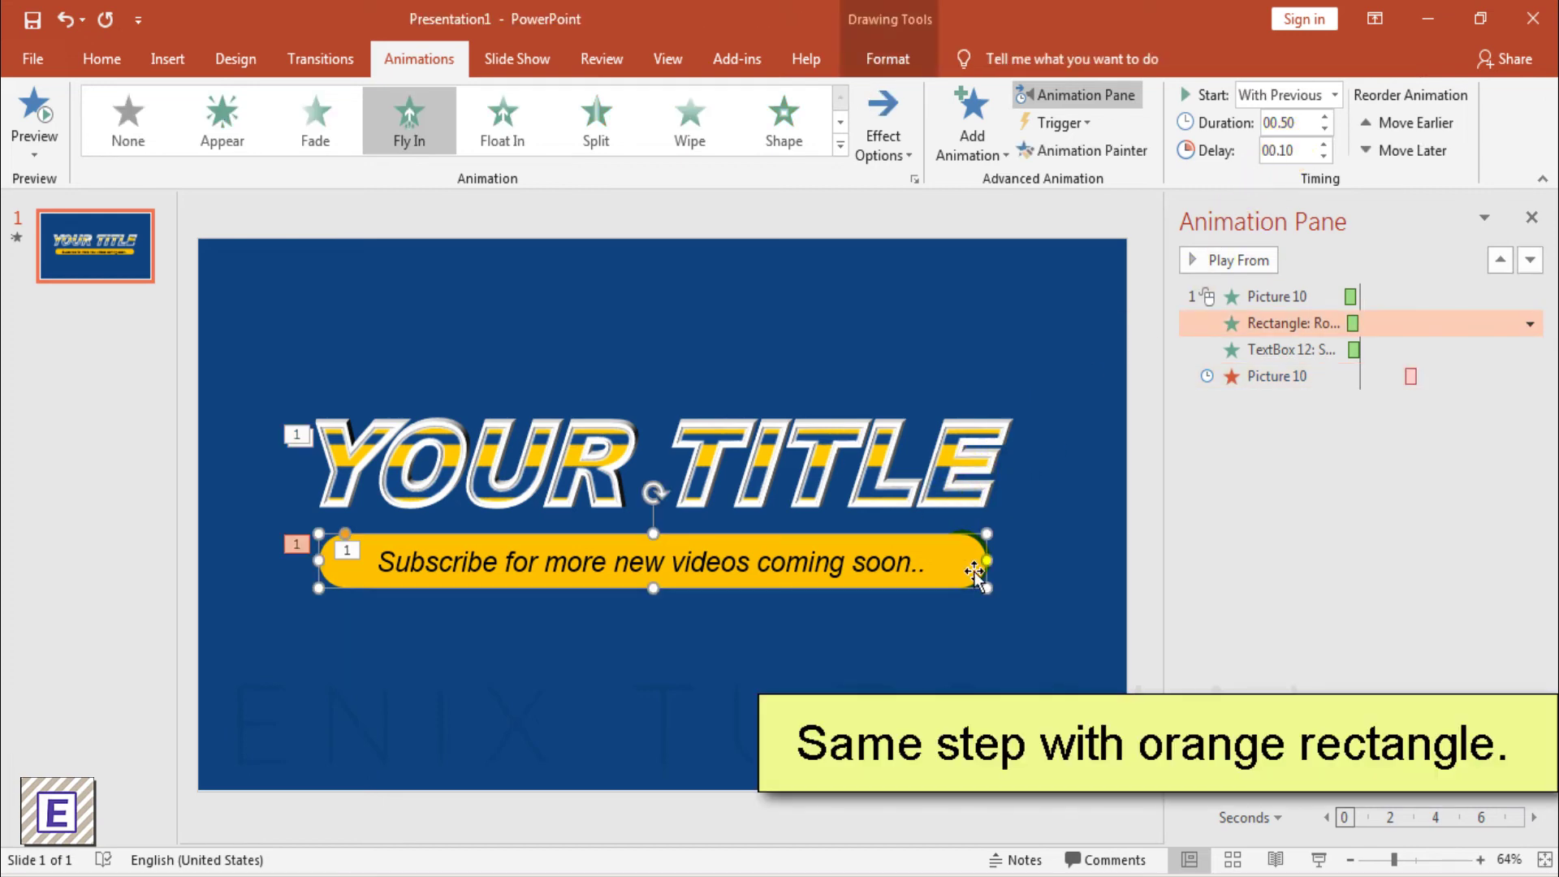
{"action": "left_click", "coordinate": [972, 122]}
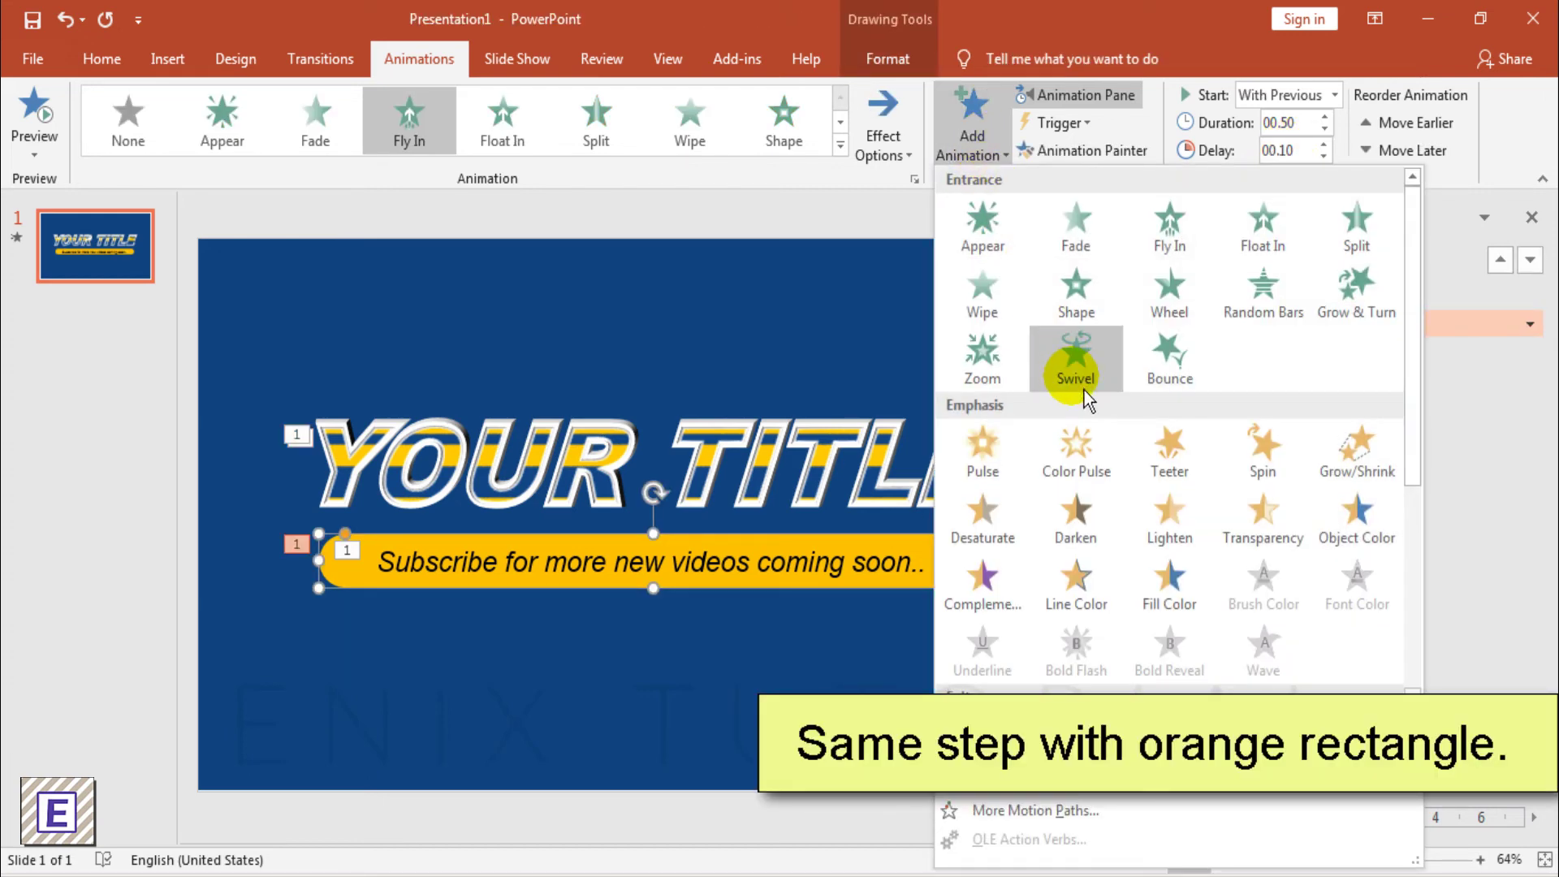
{"action": "scroll", "coordinate": [1084, 391], "scroll_direction": "down", "scroll_amount": 5}
{"action": "left_click", "coordinate": [1177, 405]}
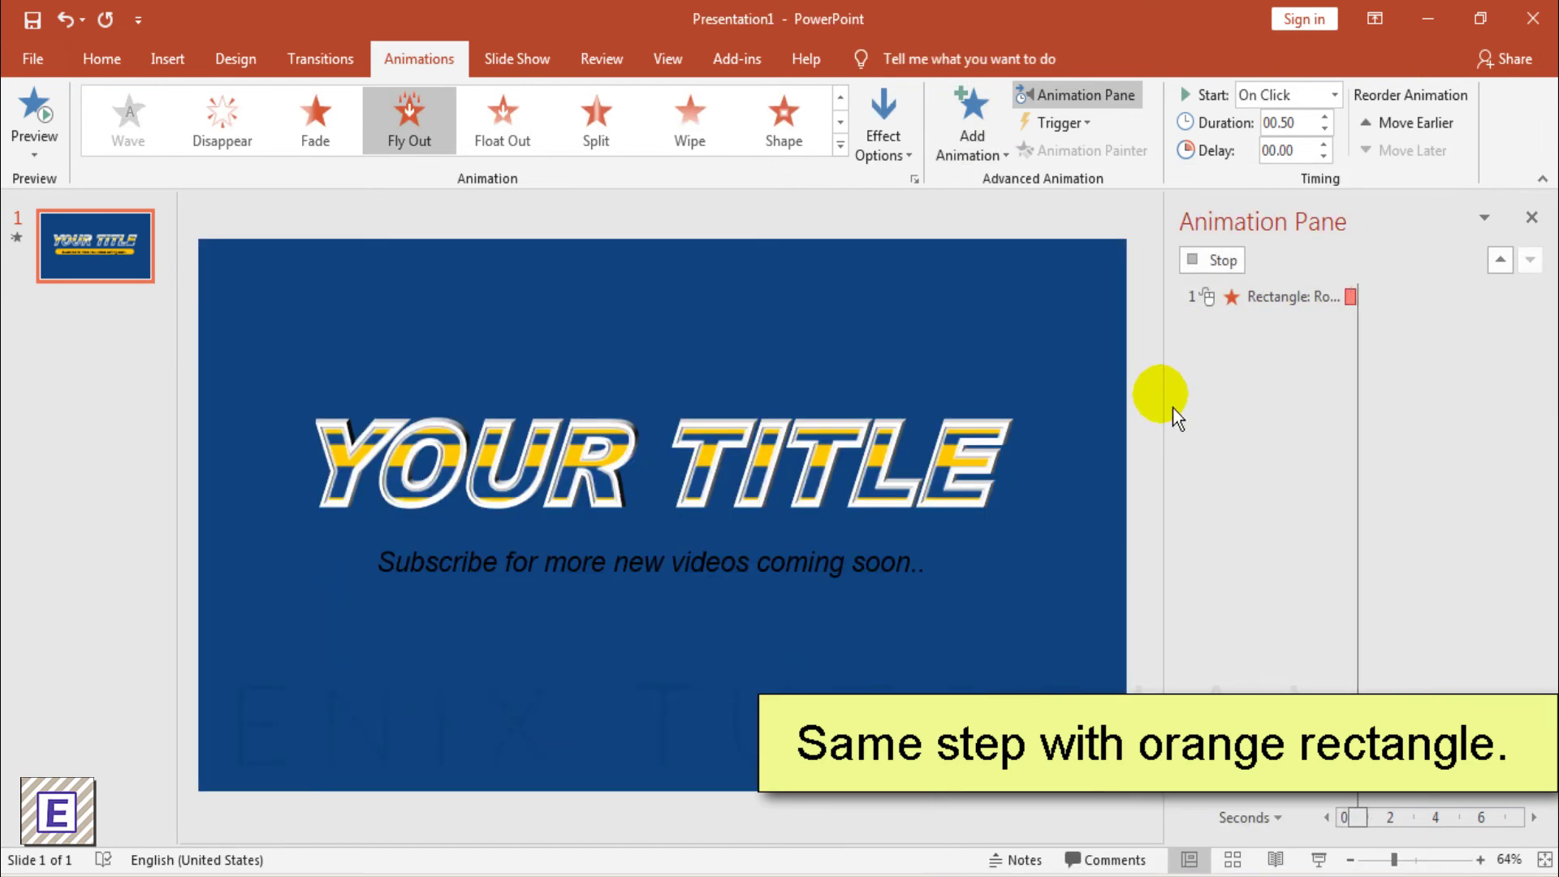
{"action": "left_click", "coordinate": [885, 145]}
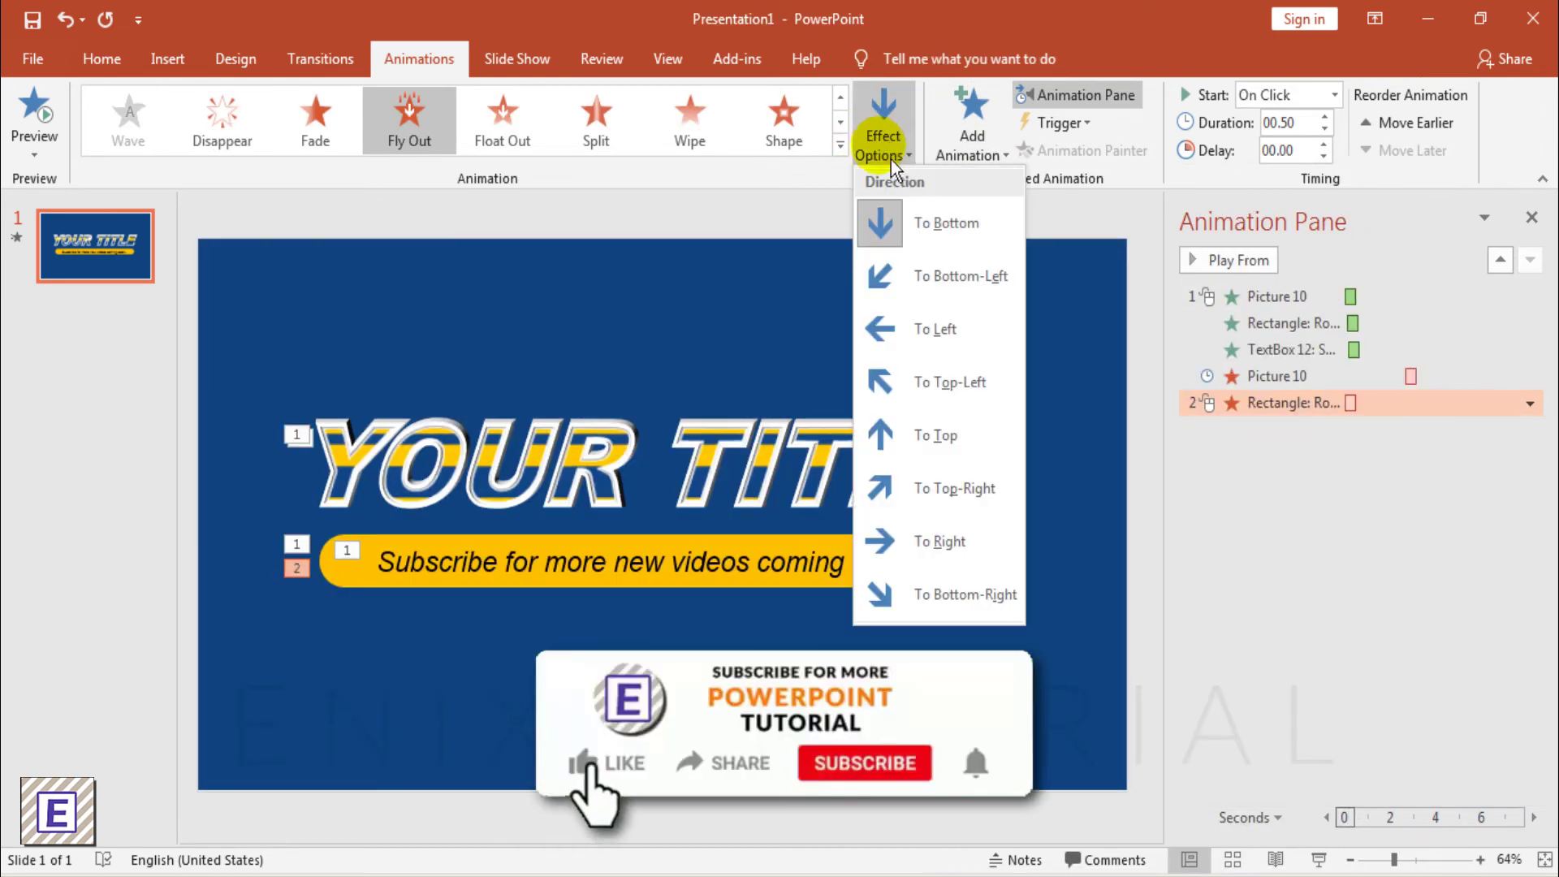
{"action": "left_click", "coordinate": [913, 331]}
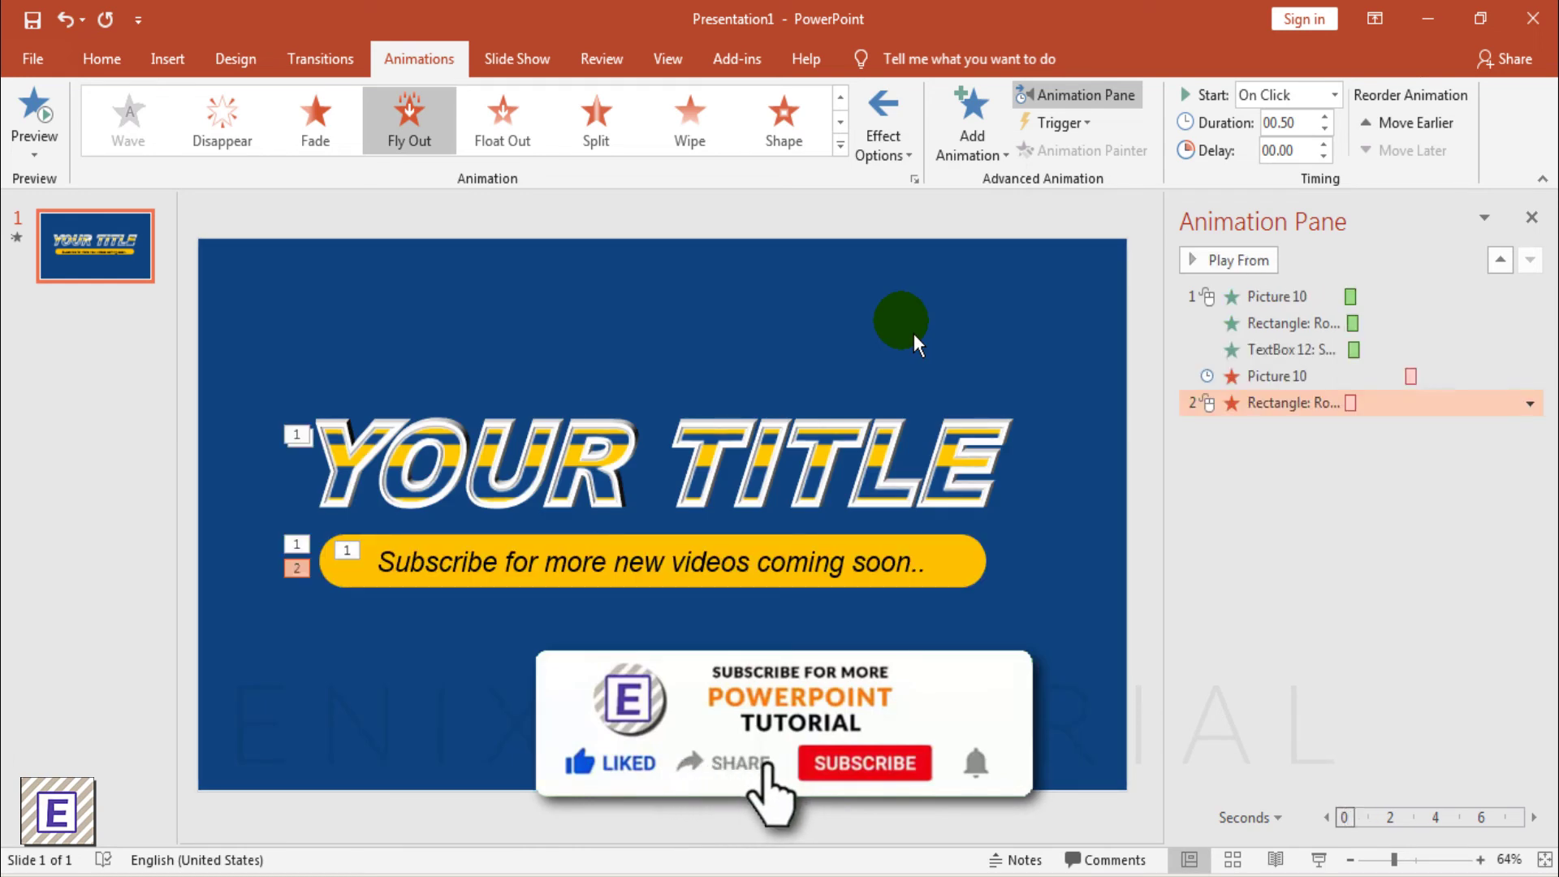
{"action": "left_click", "coordinate": [1529, 403]}
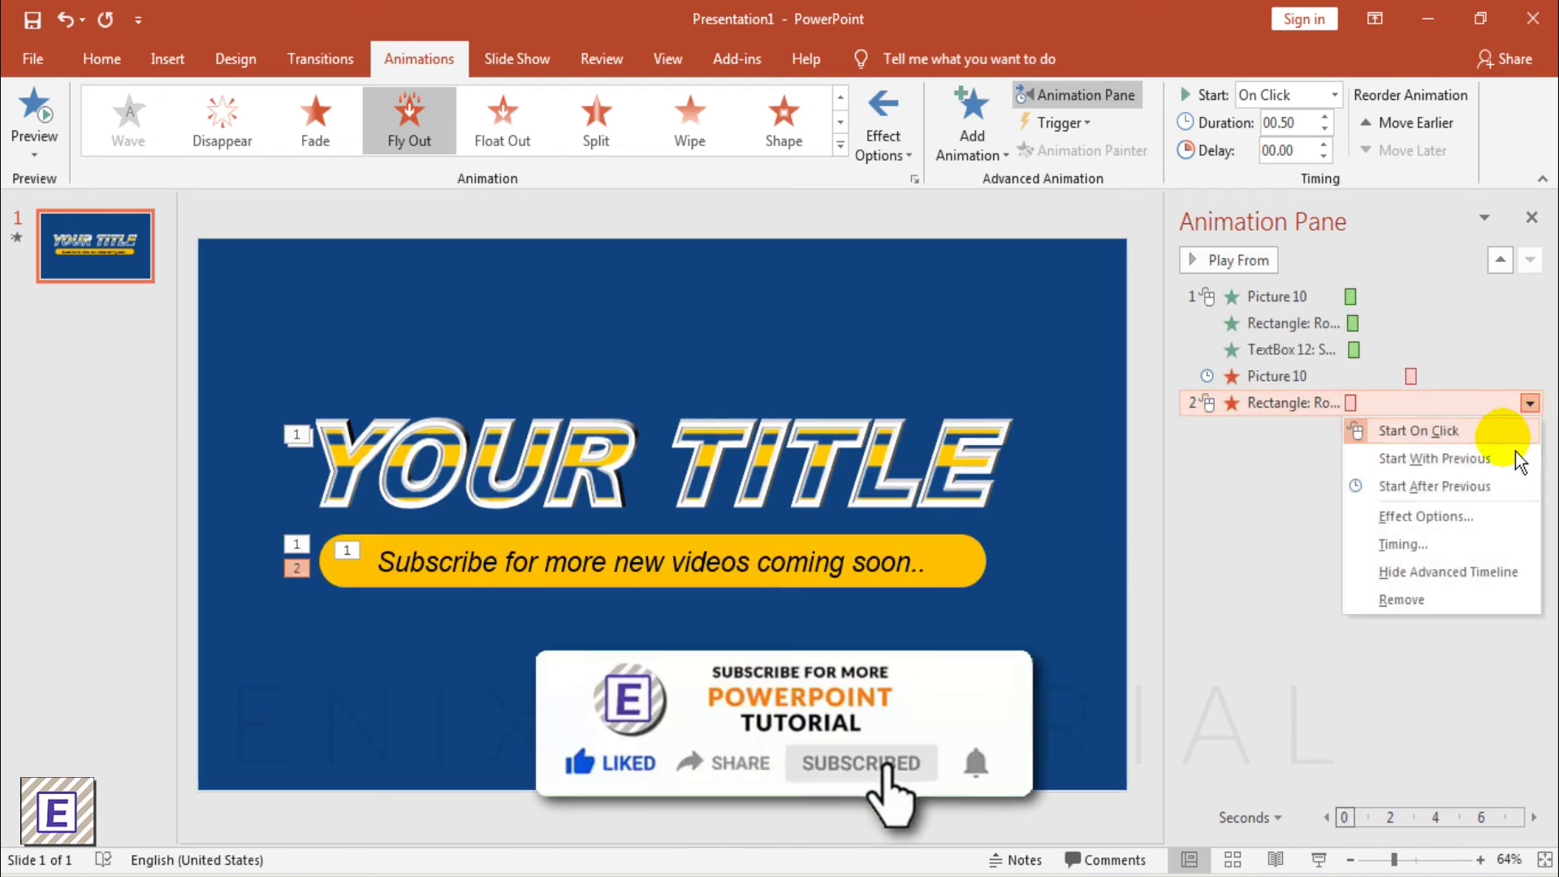
{"action": "left_click", "coordinate": [1511, 455]}
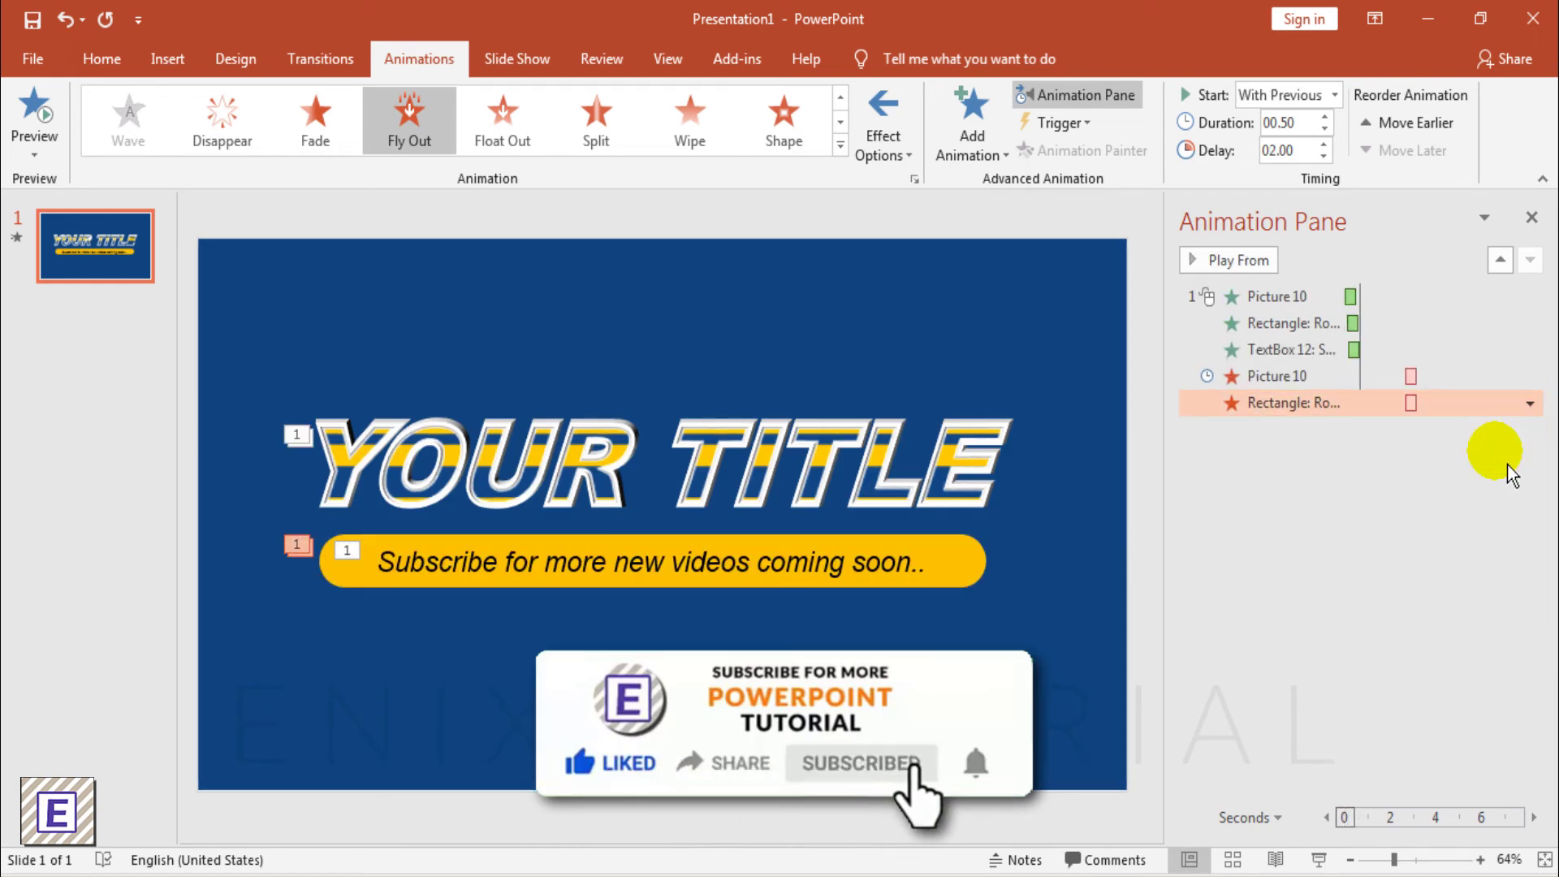
{"action": "left_click", "coordinate": [1292, 351]}
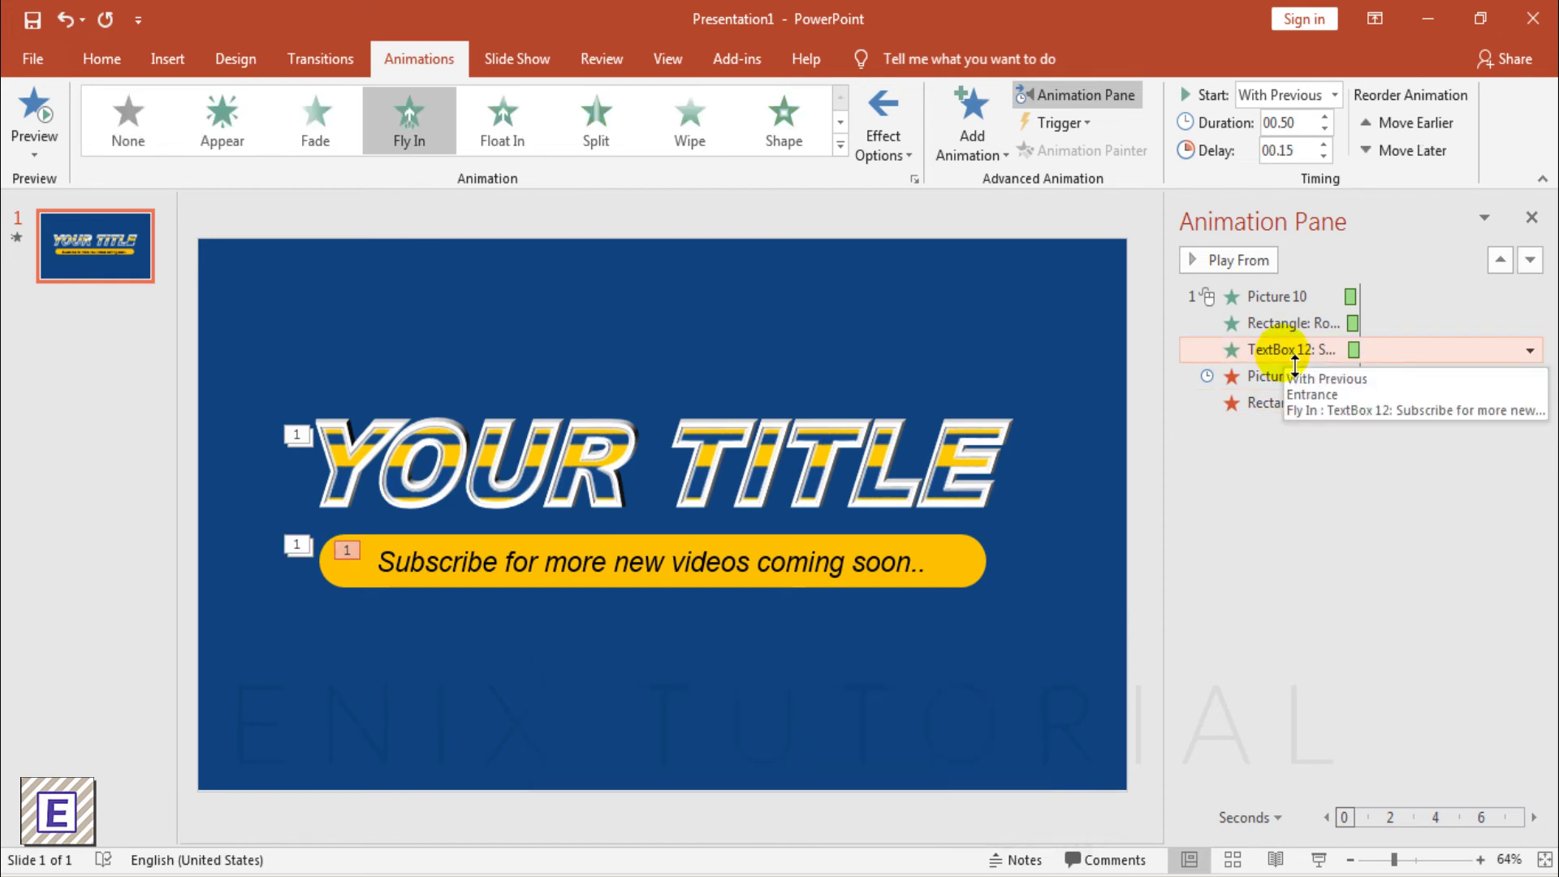
{"action": "left_click", "coordinate": [923, 562]}
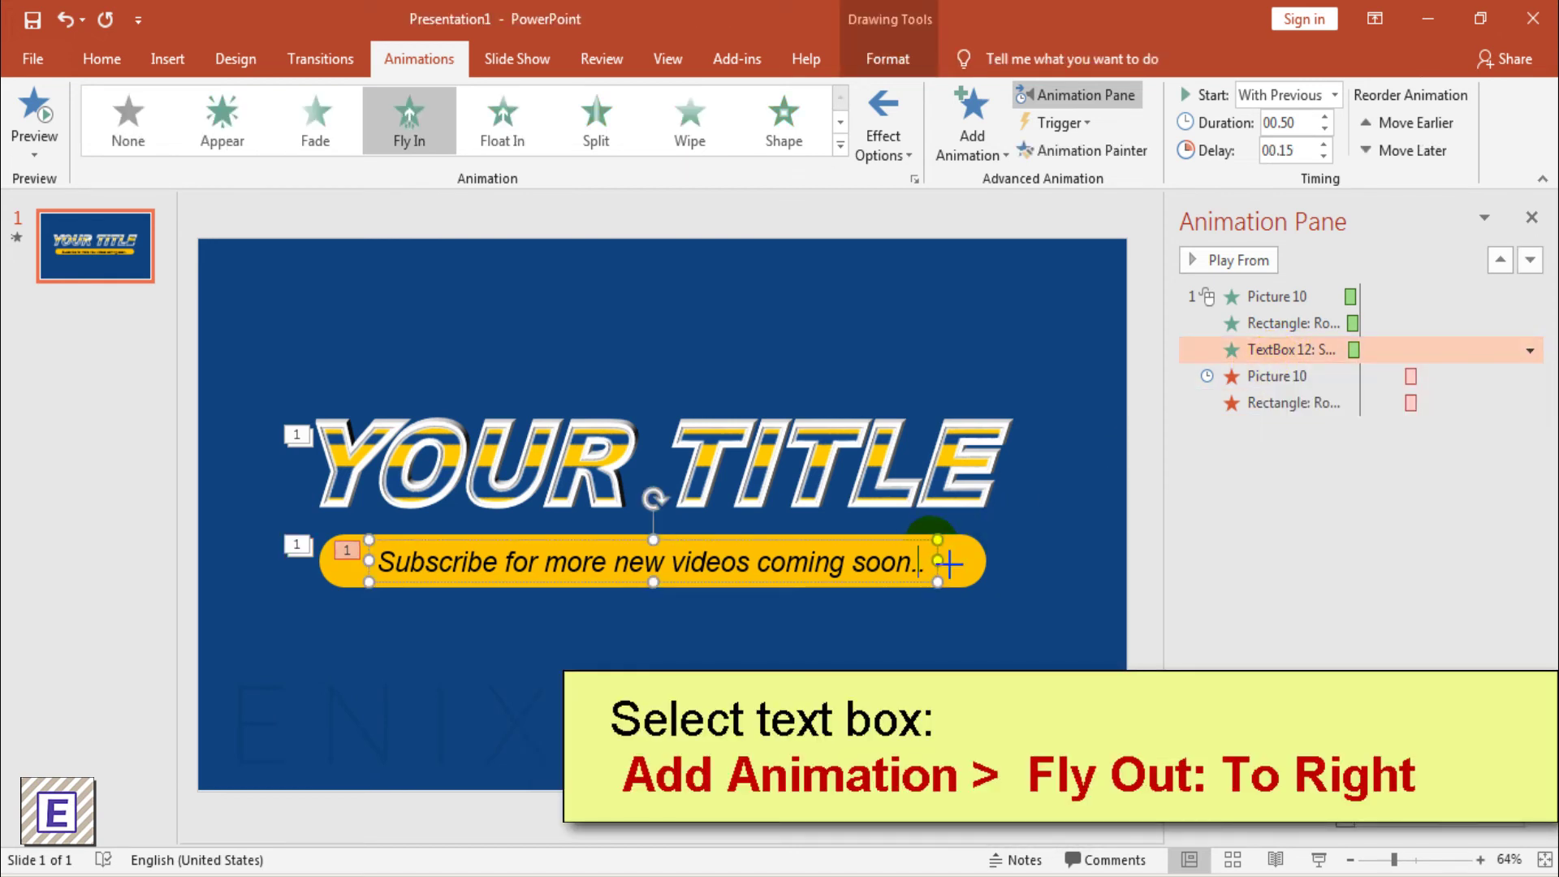
- Give the slogan text a Fly Out exit animation that leaves to the right
{"action": "left_click", "coordinate": [984, 162]}
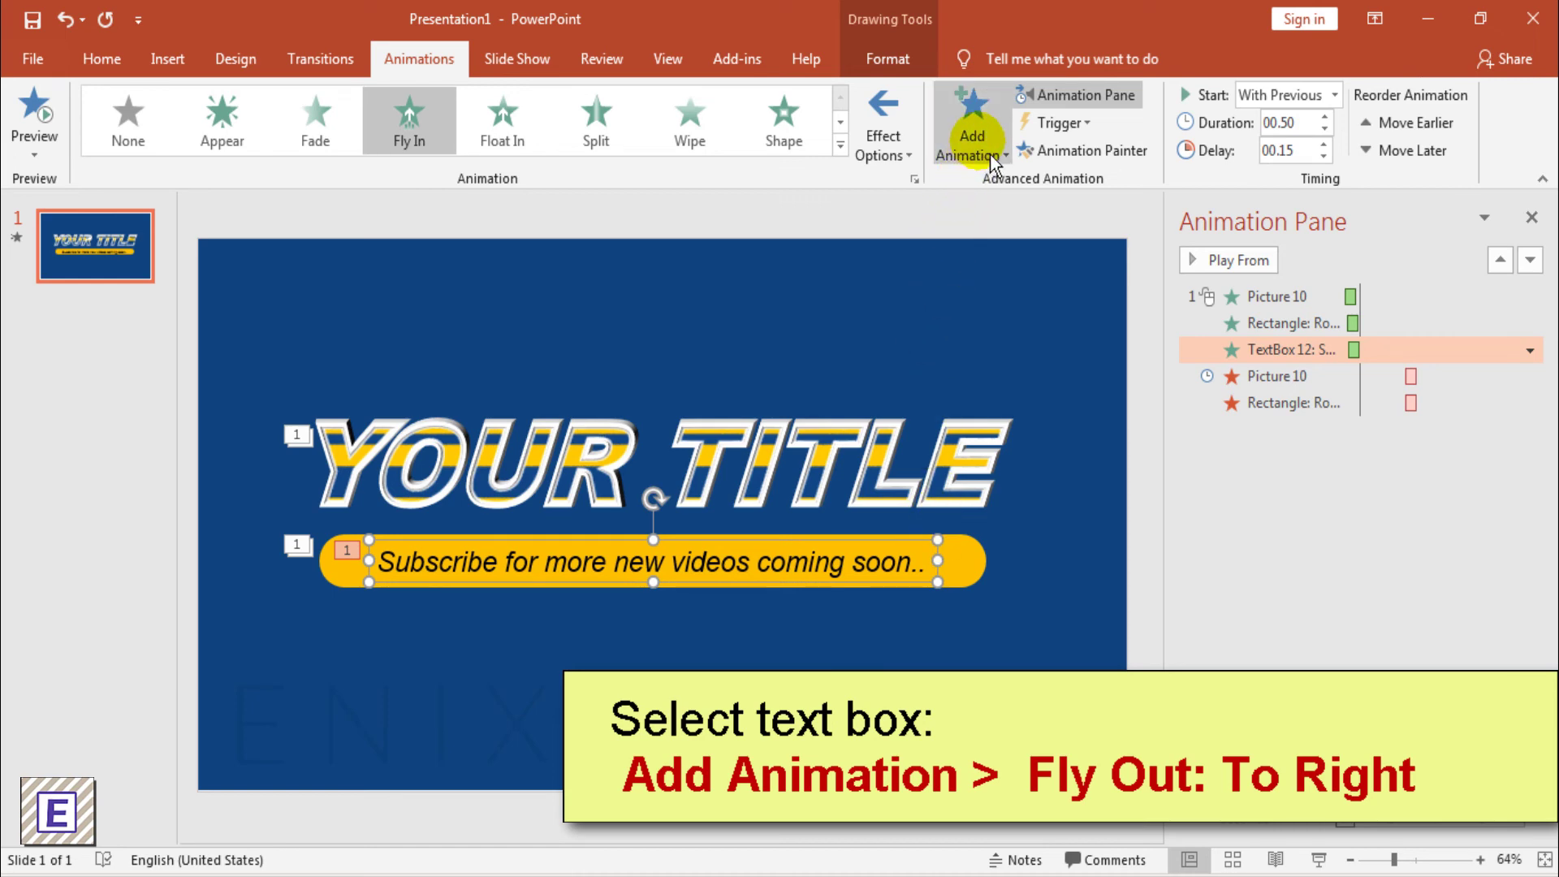
{"action": "left_click", "coordinate": [990, 155]}
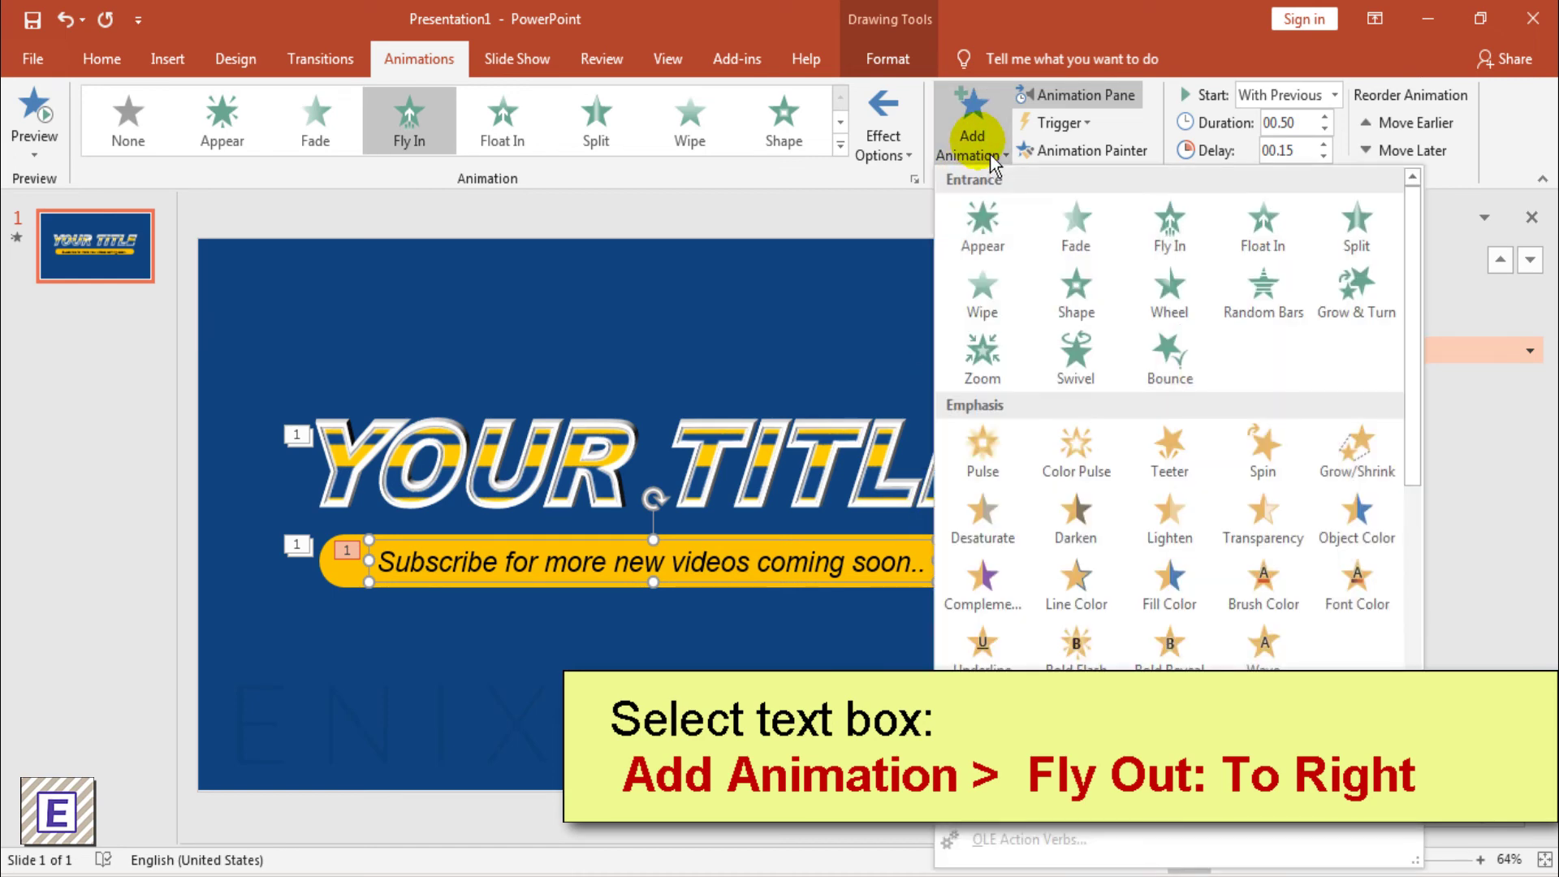
{"action": "scroll", "coordinate": [1153, 387], "scroll_direction": "down", "scroll_amount": 2}
{"action": "scroll", "coordinate": [1153, 395], "scroll_direction": "down", "scroll_amount": 2}
{"action": "left_click", "coordinate": [1153, 395]}
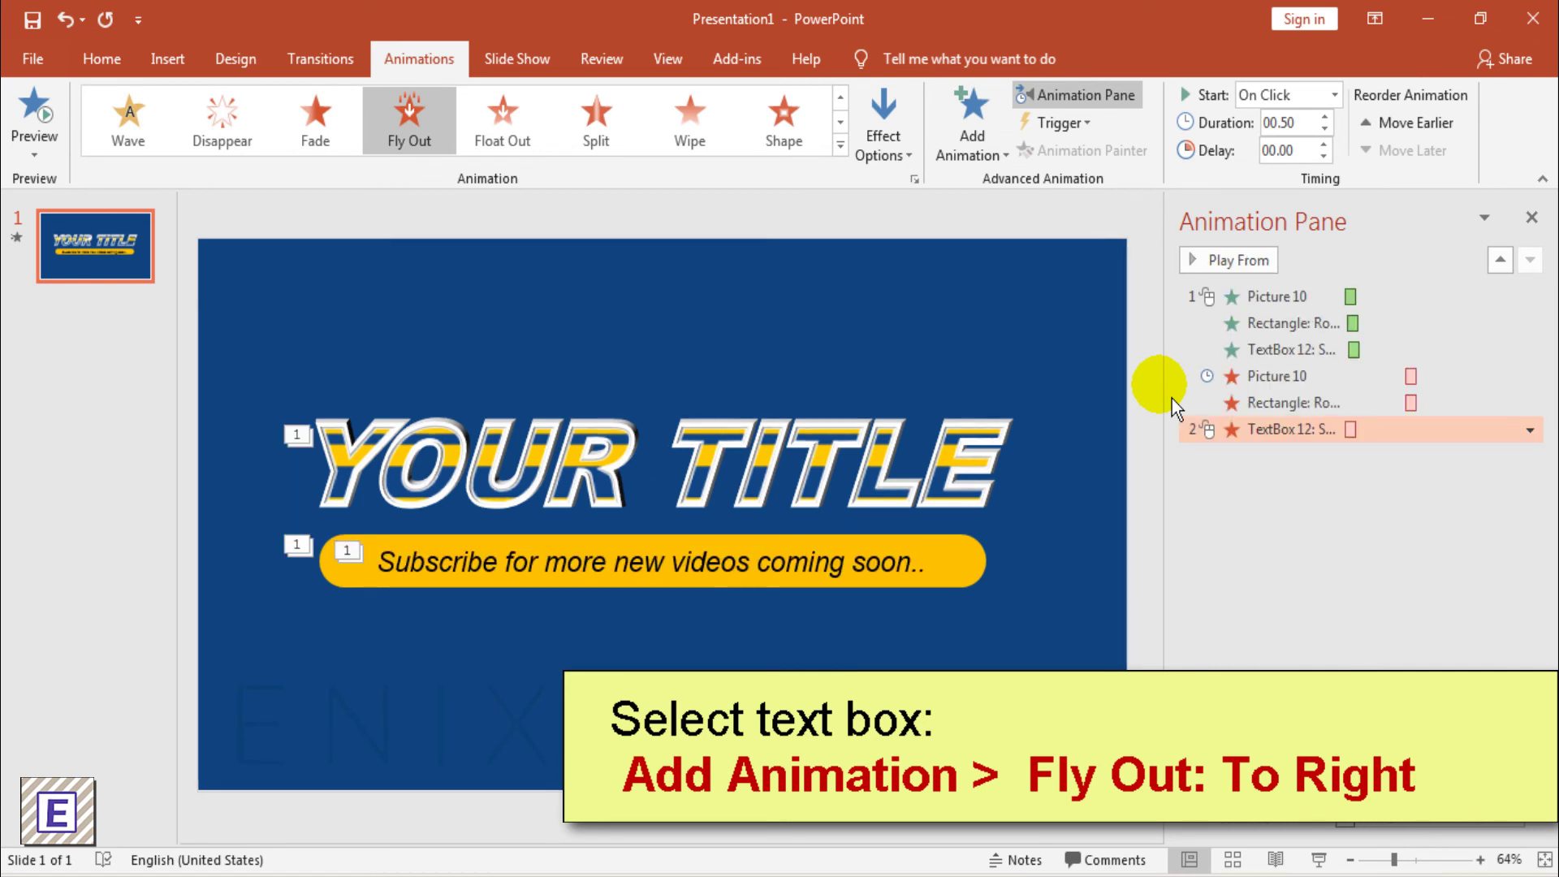
{"action": "left_click", "coordinate": [909, 158]}
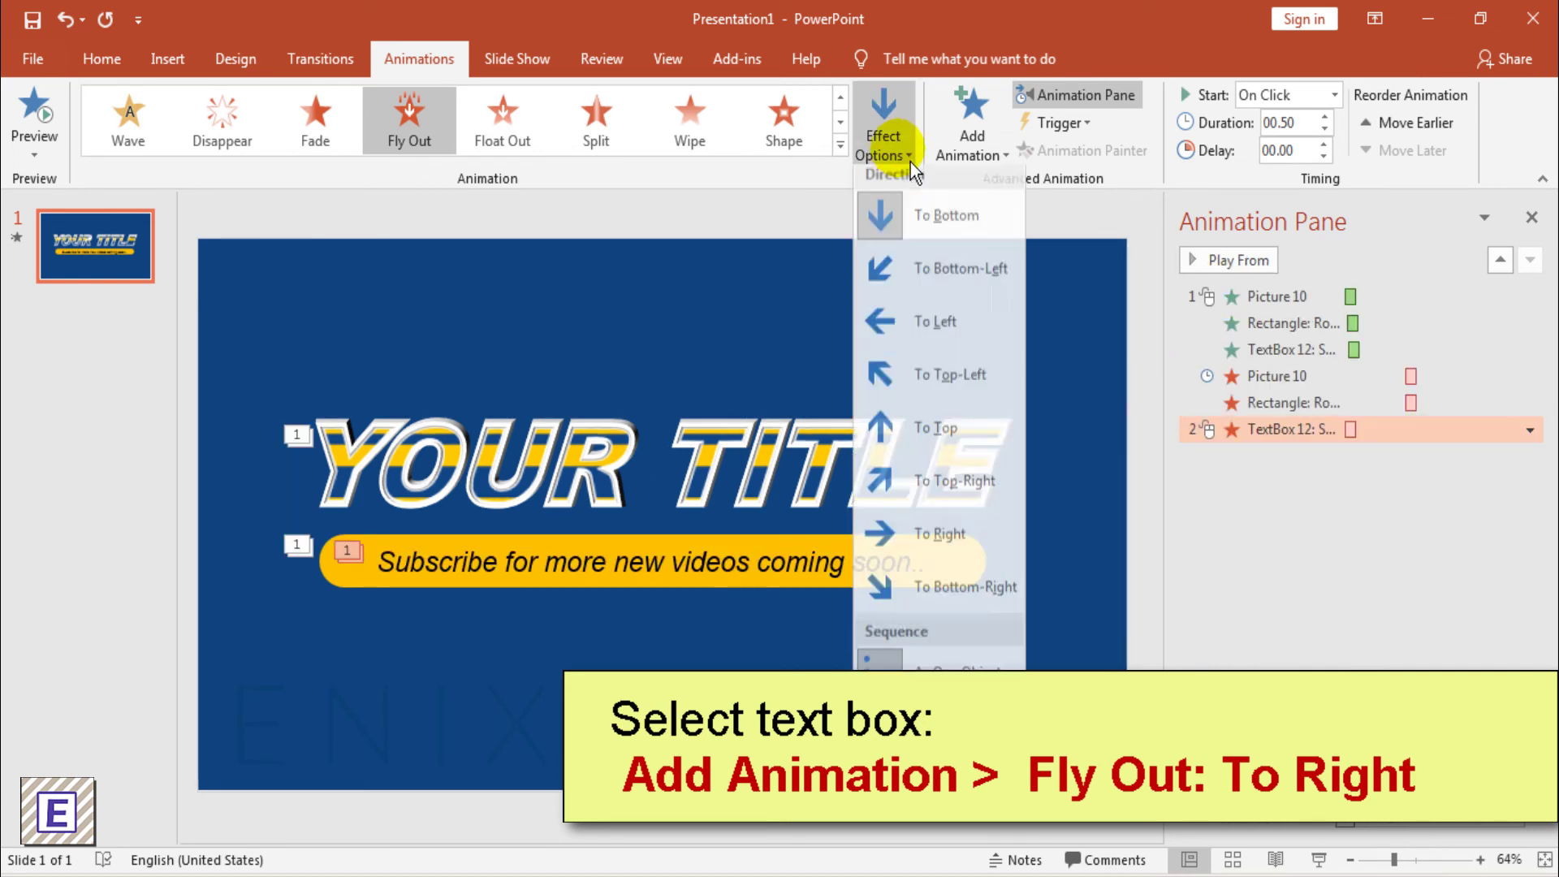
{"action": "left_click", "coordinate": [919, 539]}
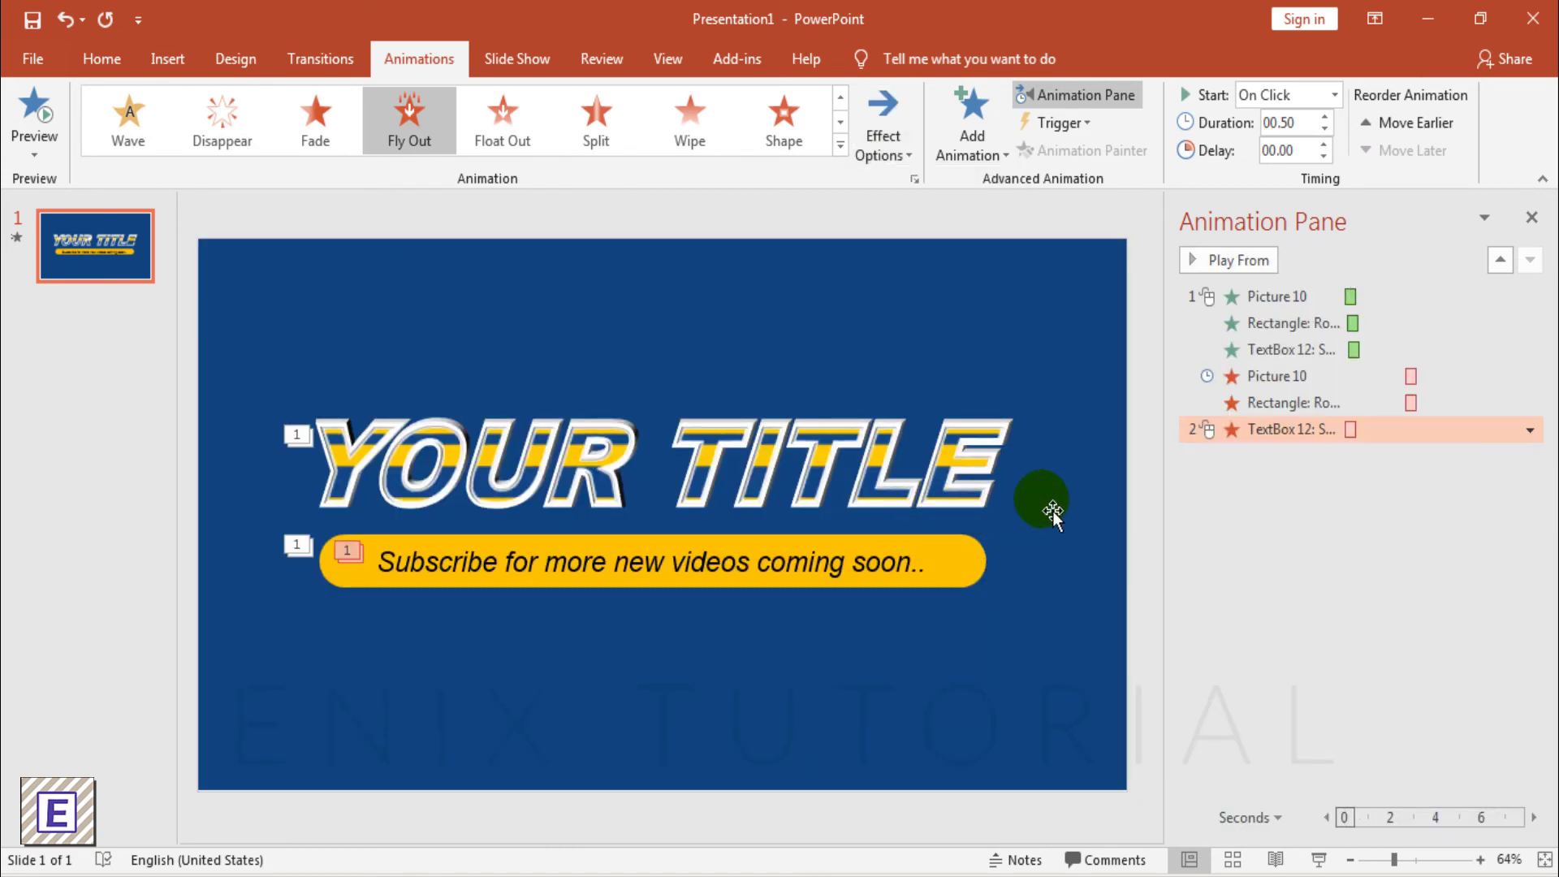
- Make the slogan exit start With Previous, then bring up the title exit's options
{"action": "left_click", "coordinate": [1334, 95]}
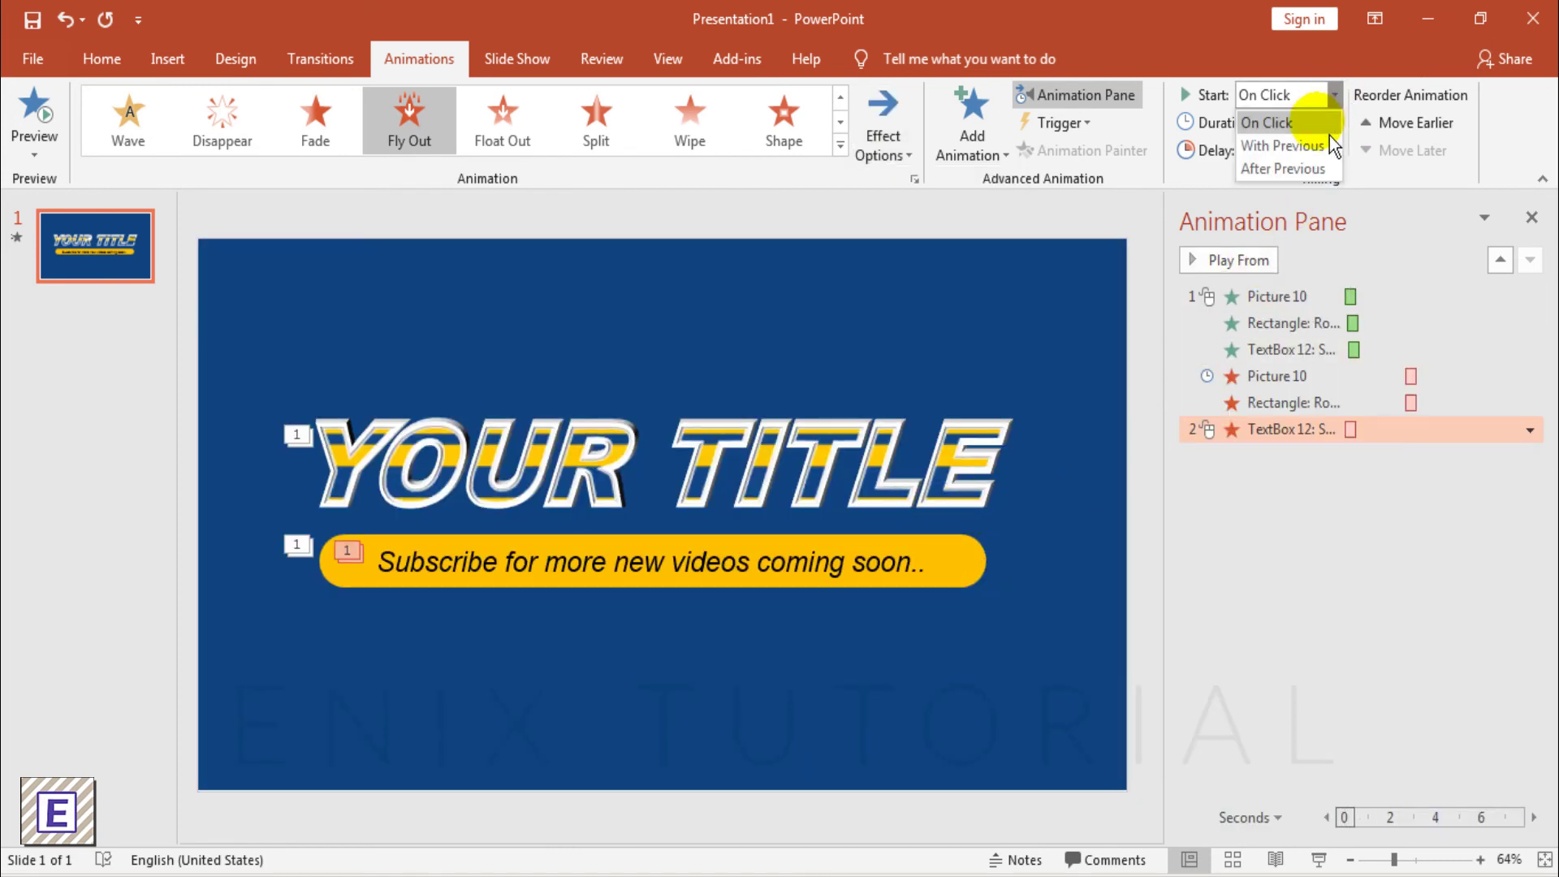
{"action": "left_click", "coordinate": [1322, 159]}
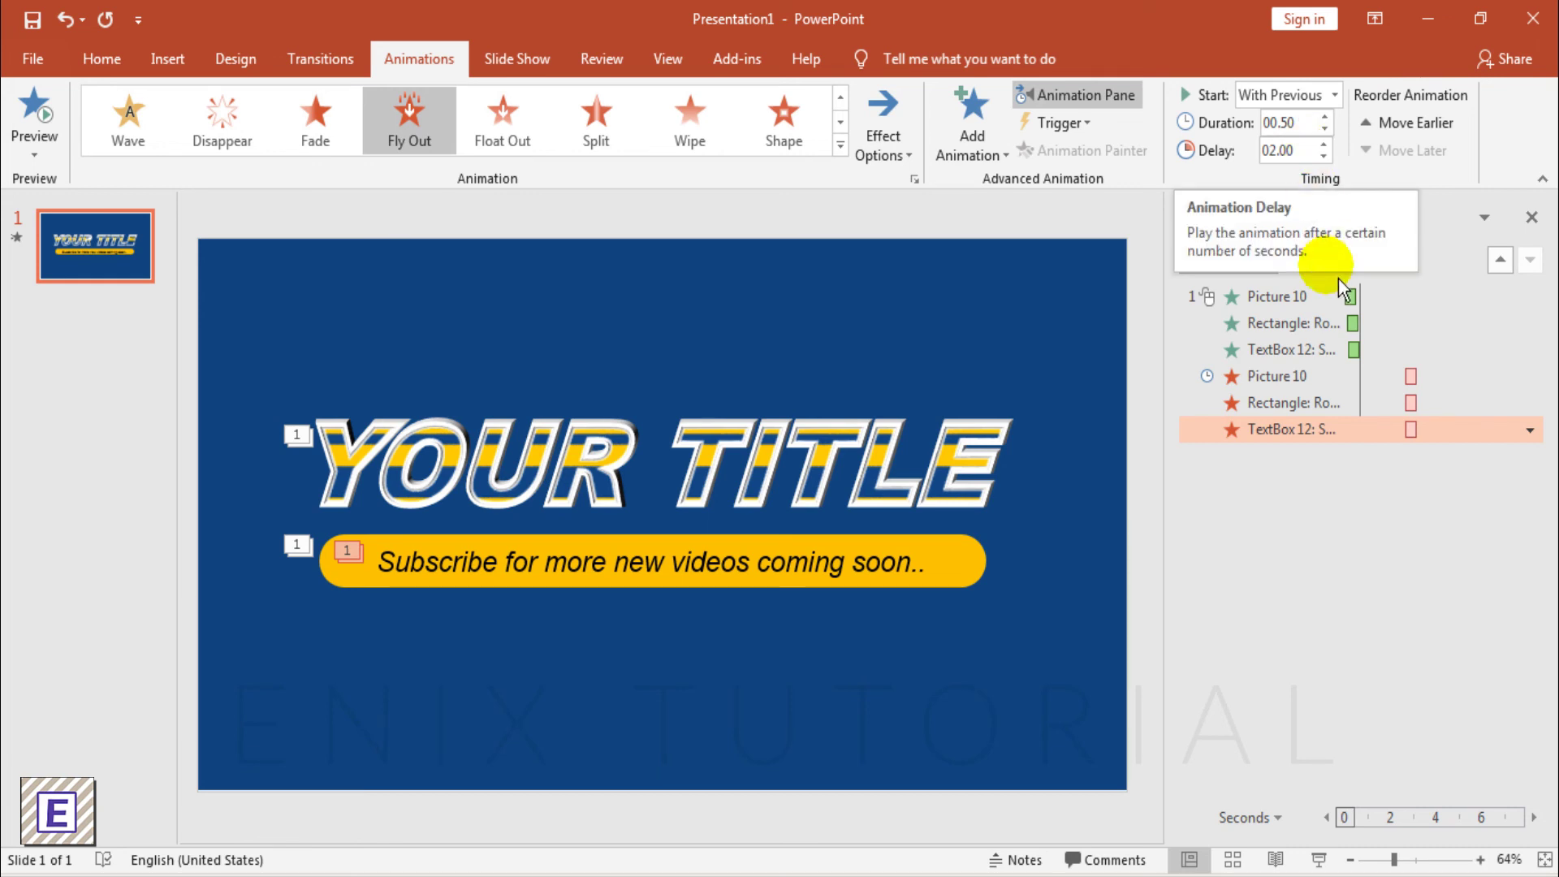
{"action": "left_click", "coordinate": [1337, 379]}
{"action": "right_click", "coordinate": [1337, 392]}
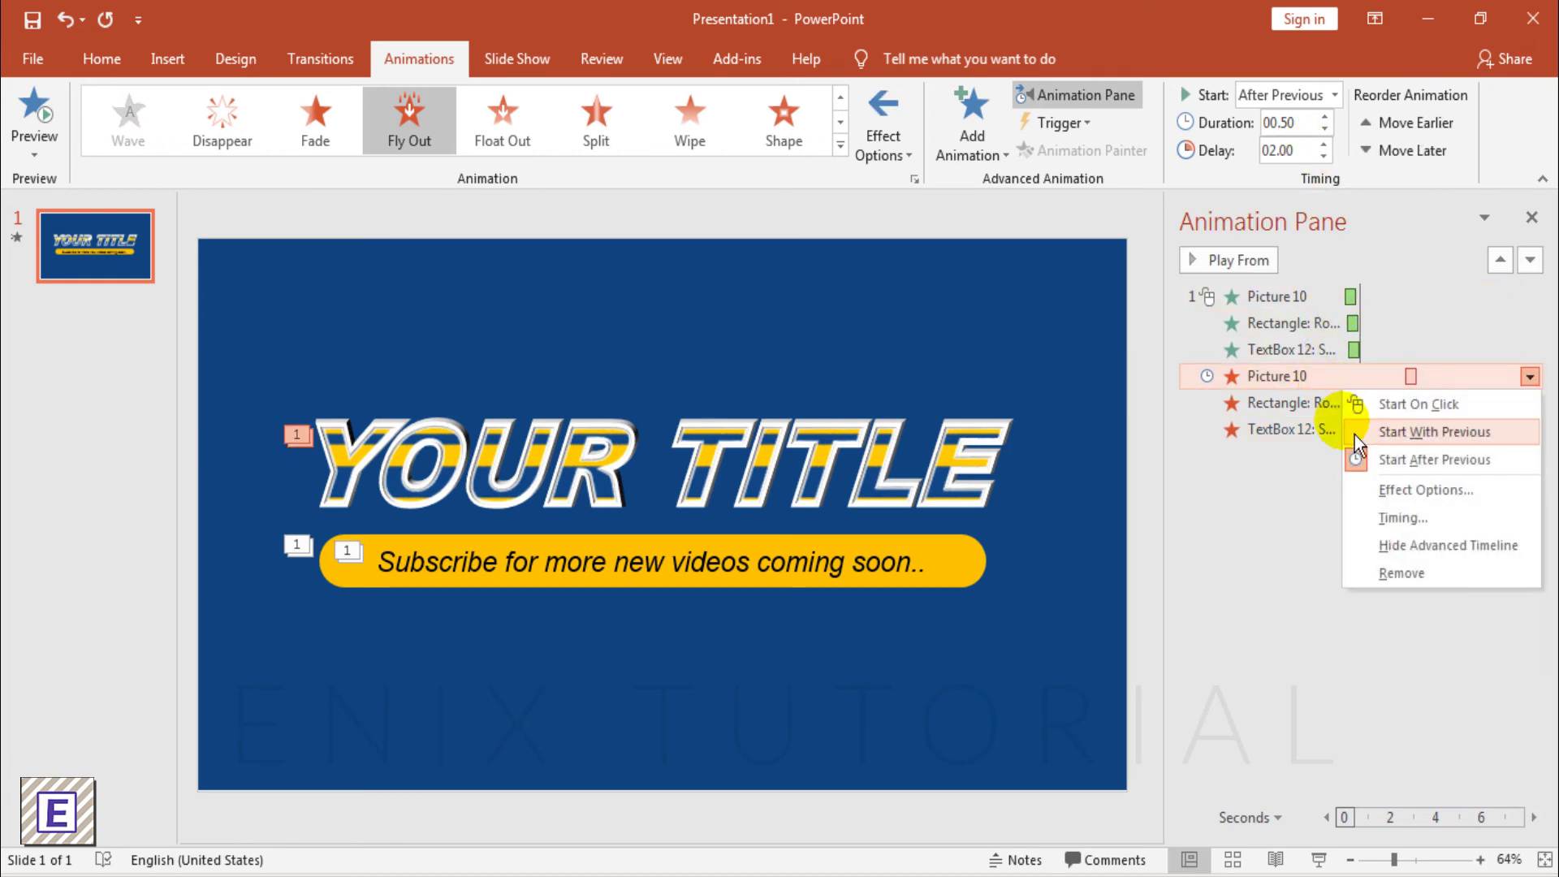
- Give the title and bar exit effects a 0.5-second smooth start
{"action": "left_click", "coordinate": [1376, 501]}
{"action": "left_click_drag", "start_coordinate": [1109, 438], "coordinate": [1190, 436]}
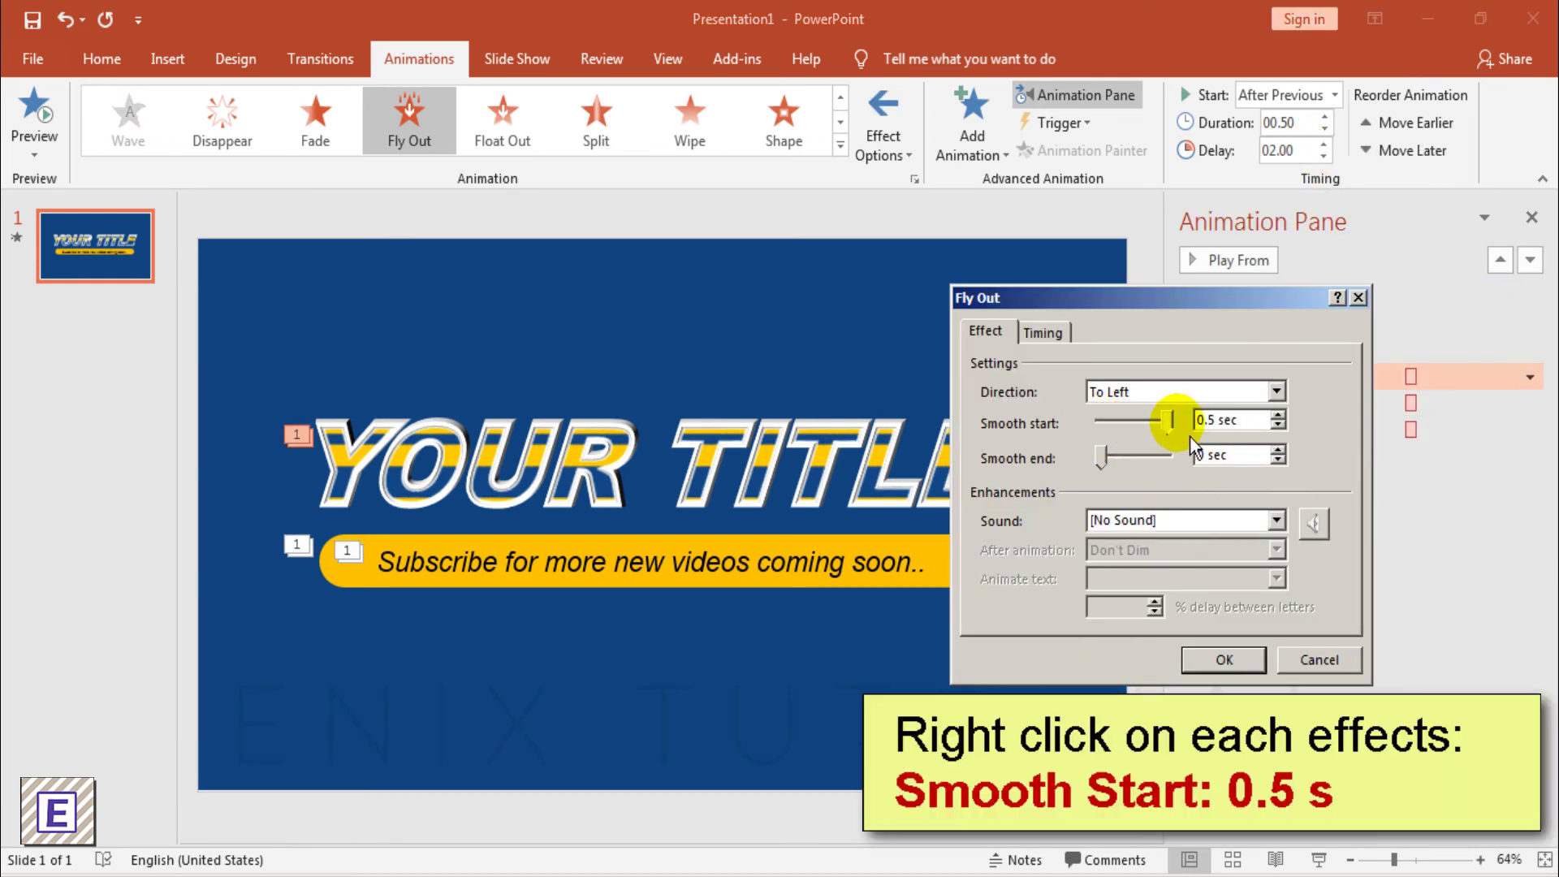
{"action": "left_click", "coordinate": [1215, 660]}
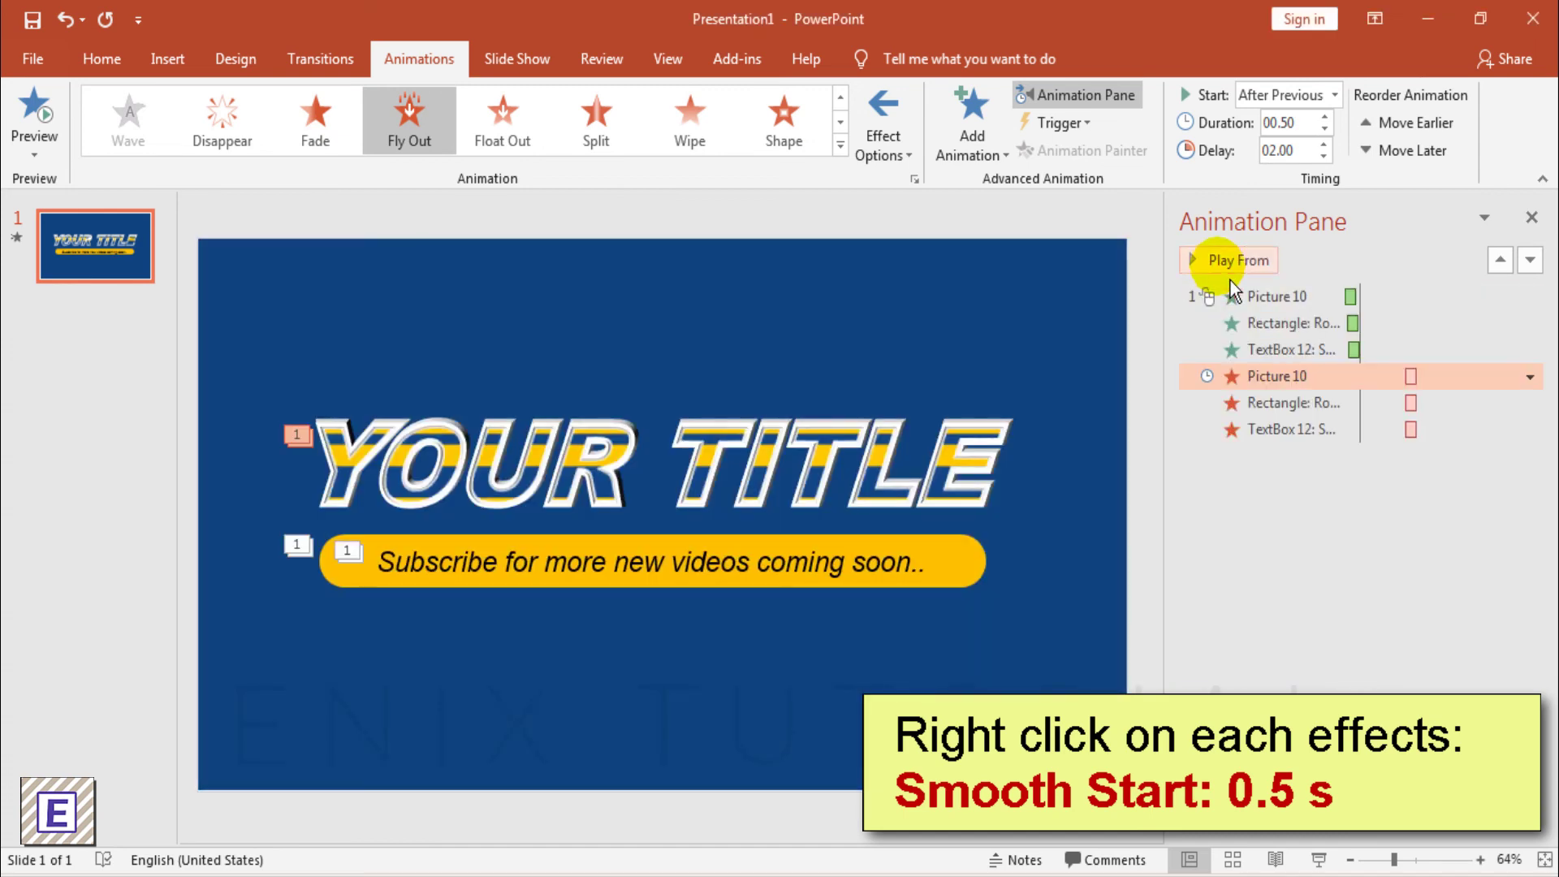
{"action": "left_click", "coordinate": [1266, 403]}
{"action": "right_click", "coordinate": [1267, 403]}
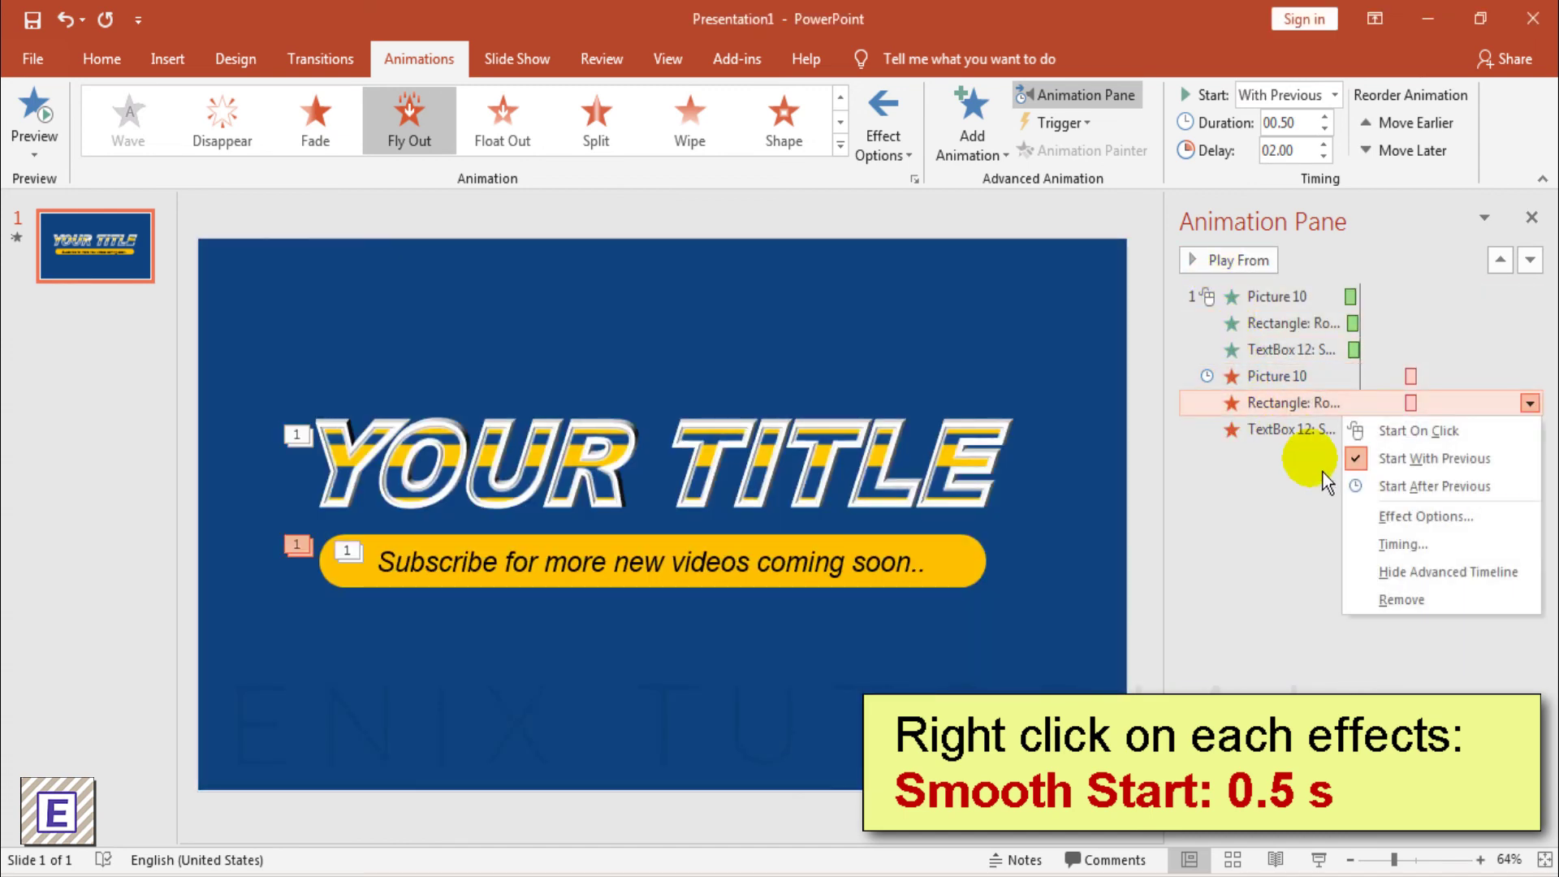
{"action": "left_click", "coordinate": [1381, 517]}
{"action": "left_click_drag", "start_coordinate": [1104, 430], "coordinate": [1181, 440]}
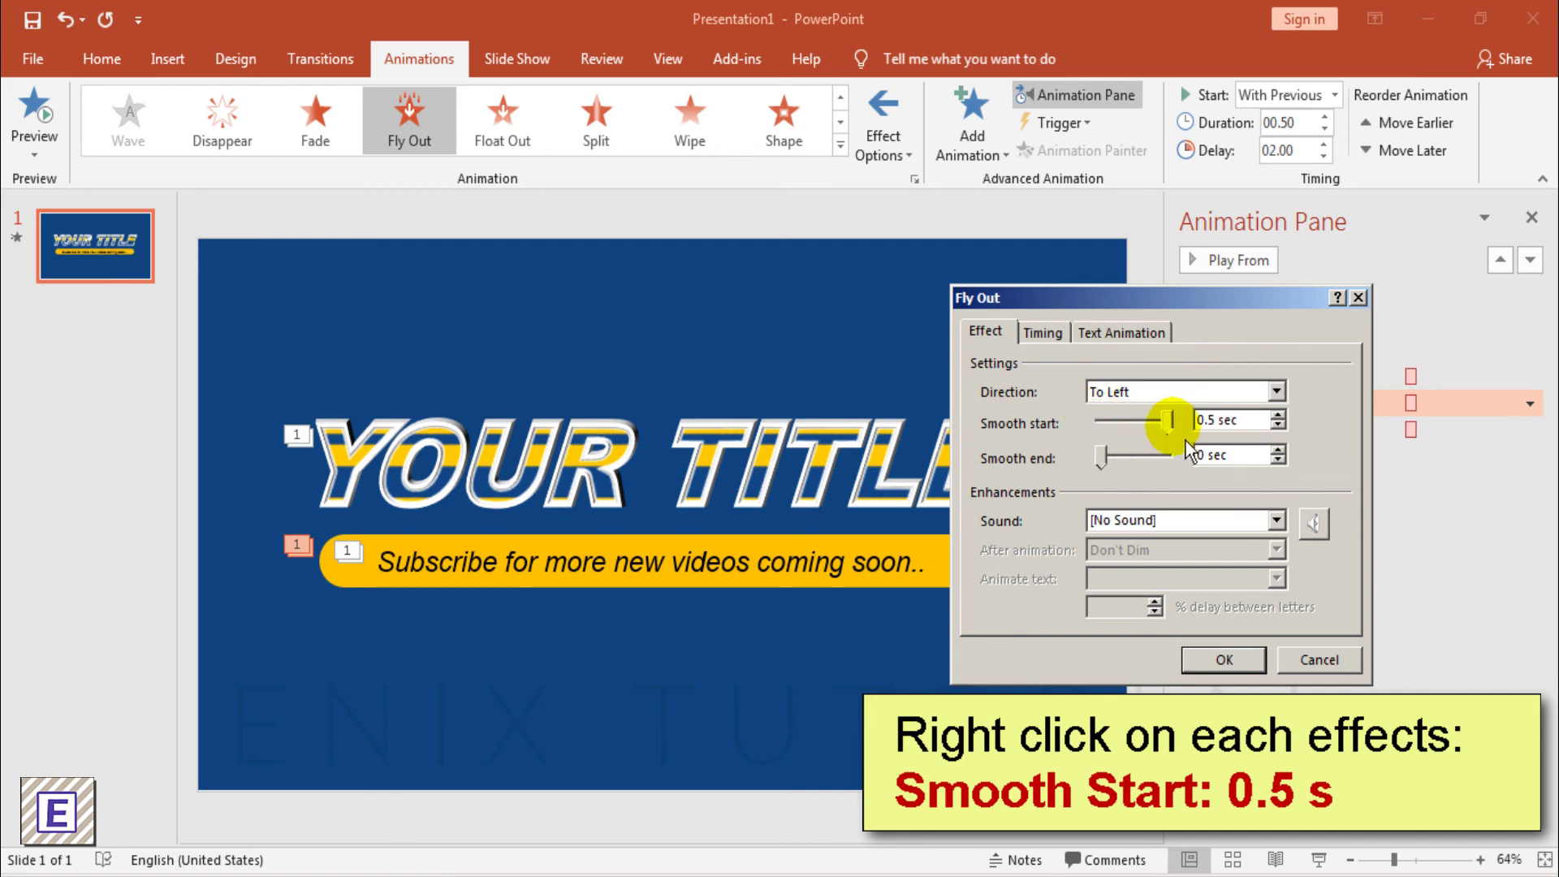
{"action": "left_click", "coordinate": [1213, 664]}
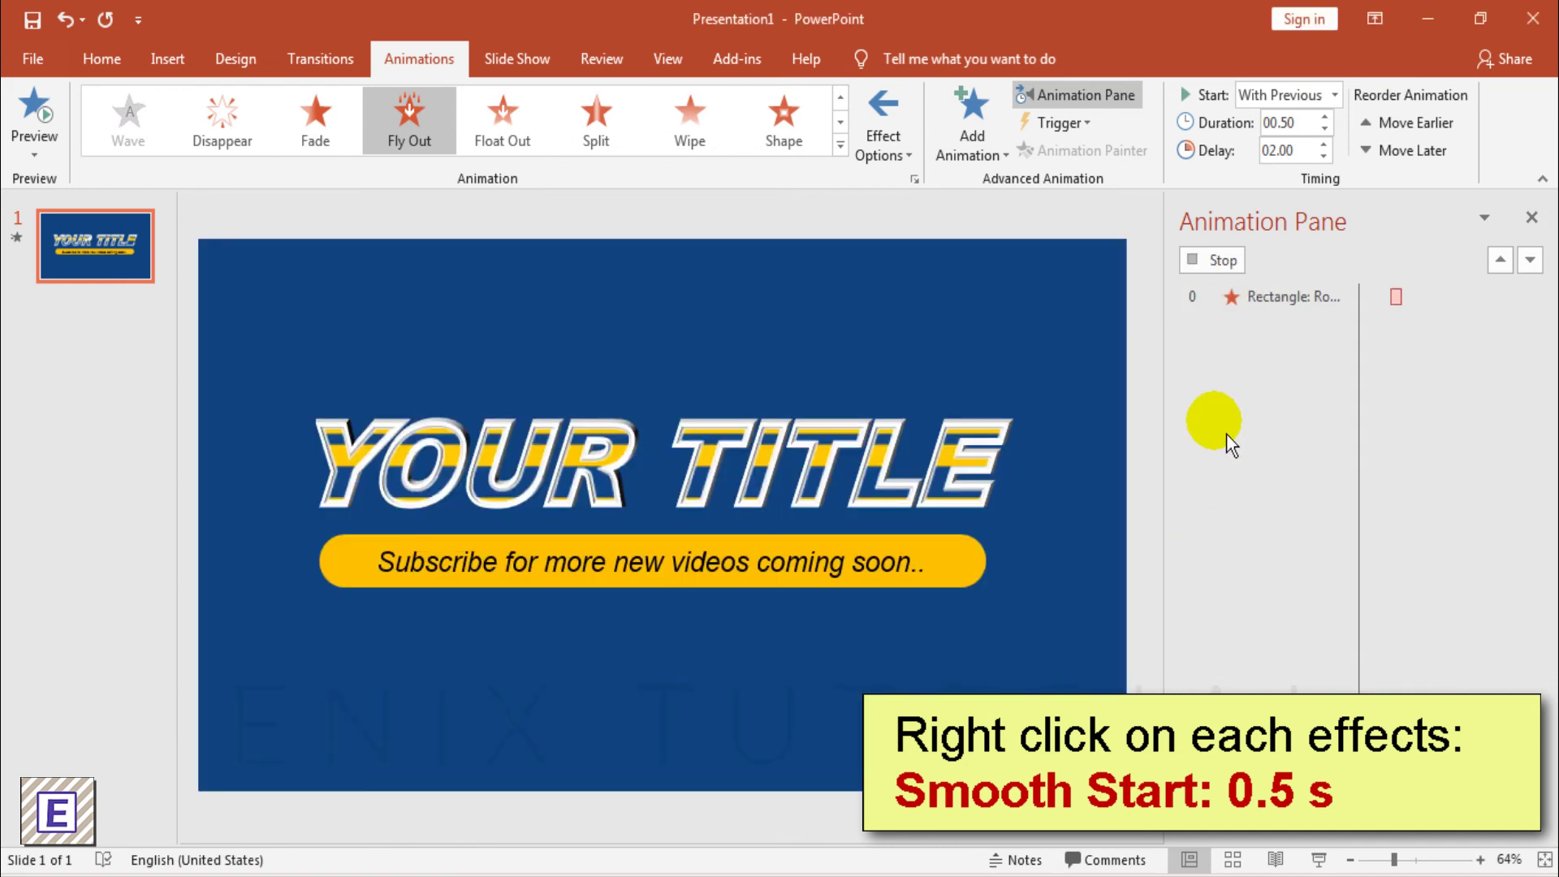
- Give the slogan text's exit effect a smooth start of about 0.5 seconds
{"action": "left_click", "coordinate": [1218, 259]}
{"action": "left_click", "coordinate": [1258, 432]}
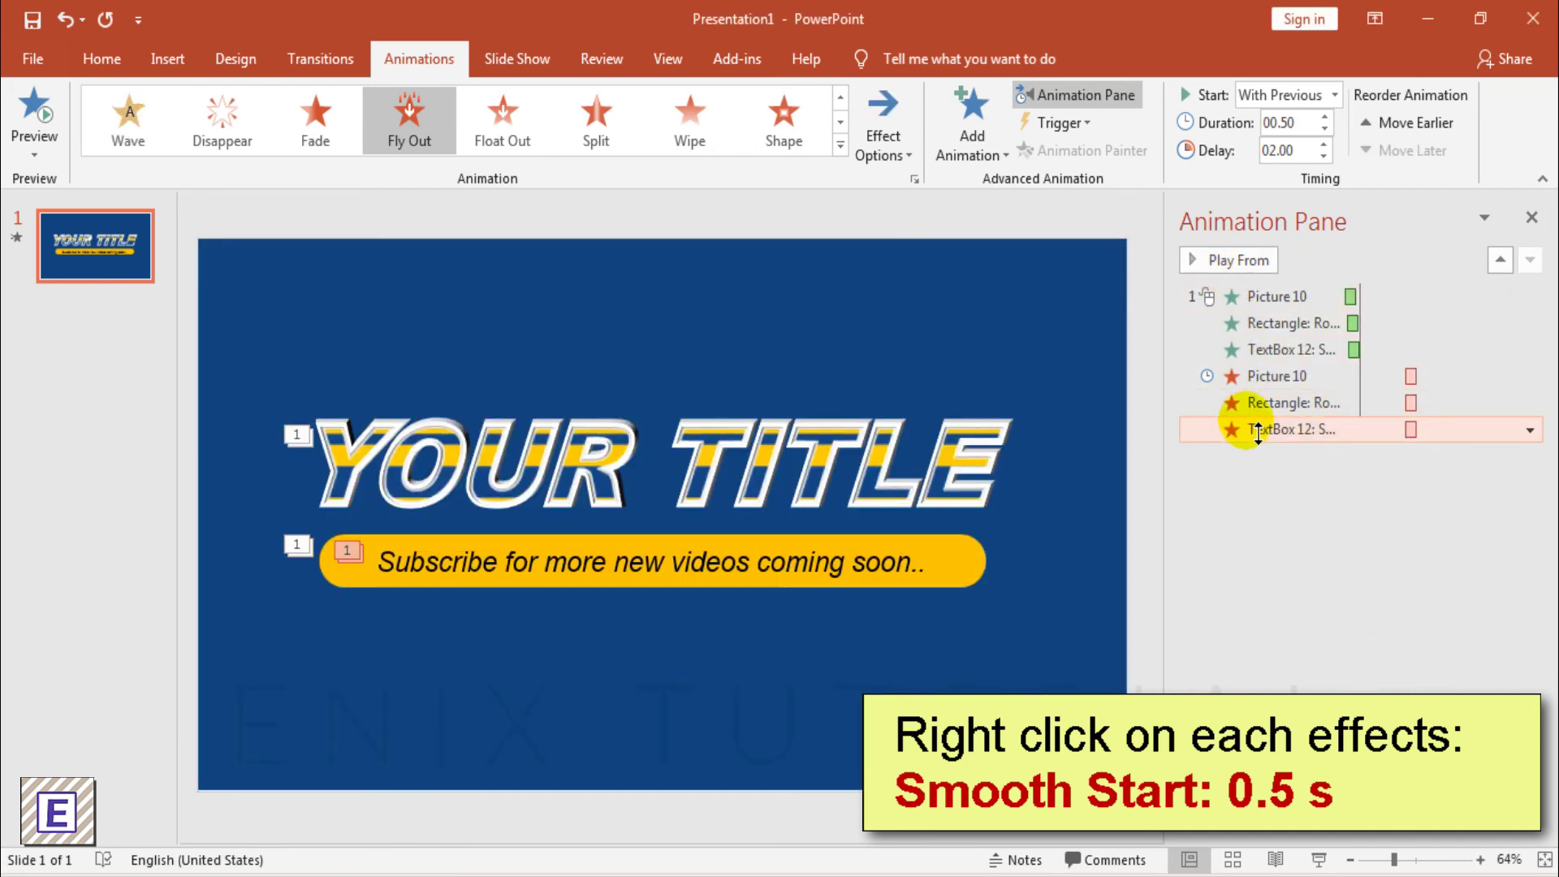
{"action": "right_click", "coordinate": [1279, 442]}
{"action": "left_click", "coordinate": [1372, 543]}
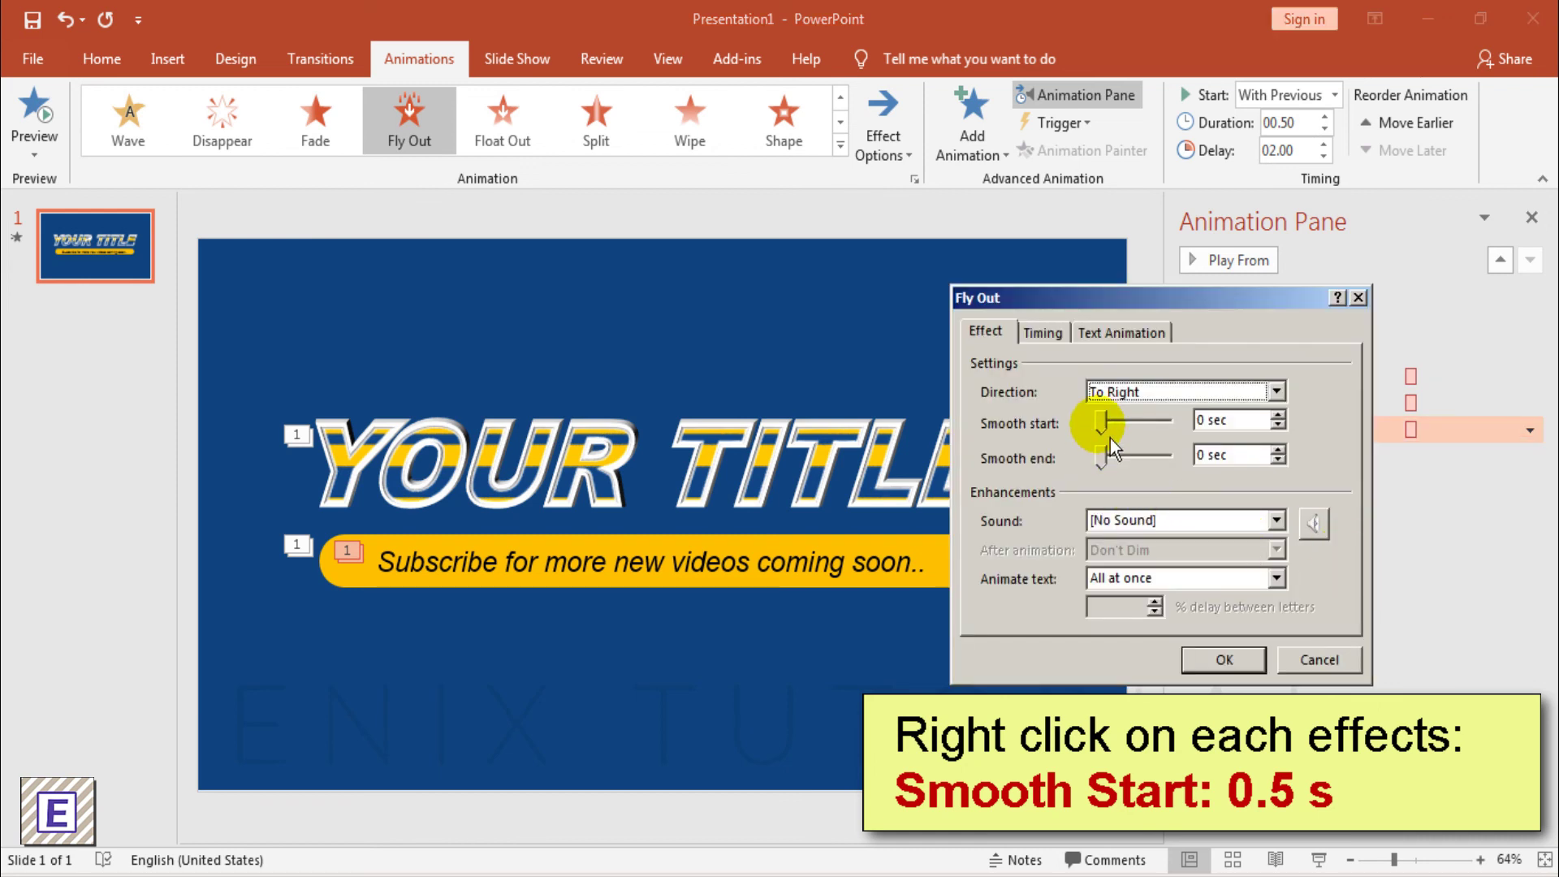
{"action": "left_click_drag", "start_coordinate": [1109, 438], "coordinate": [1169, 435]}
{"action": "left_click", "coordinate": [1229, 665]}
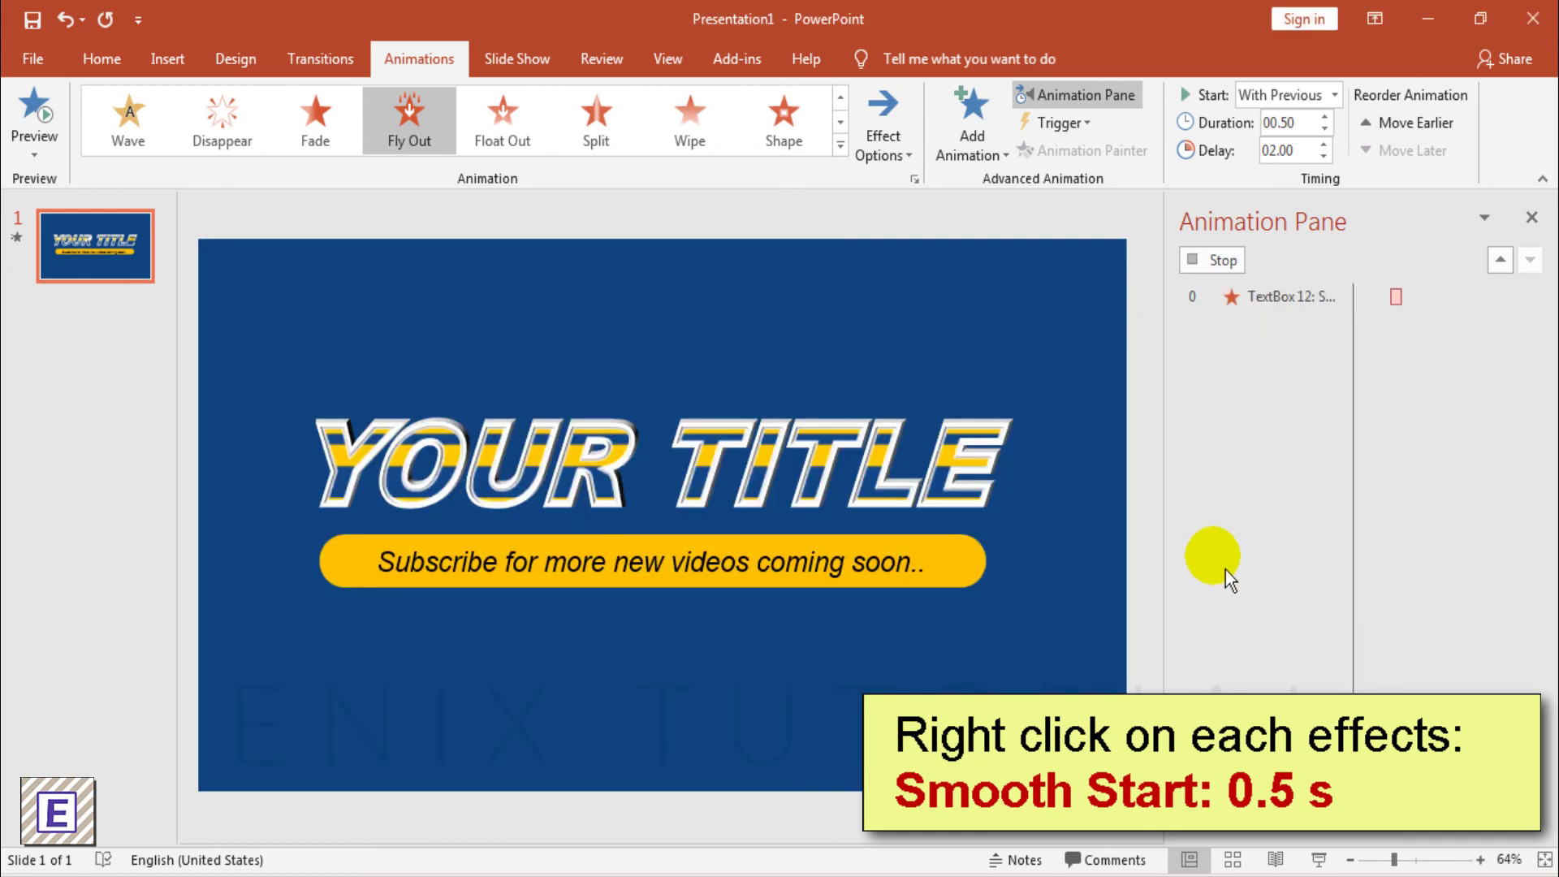
- Preview the whole animation sequence from the first effect
{"action": "left_click", "coordinate": [1217, 260]}
{"action": "left_click", "coordinate": [1248, 299]}
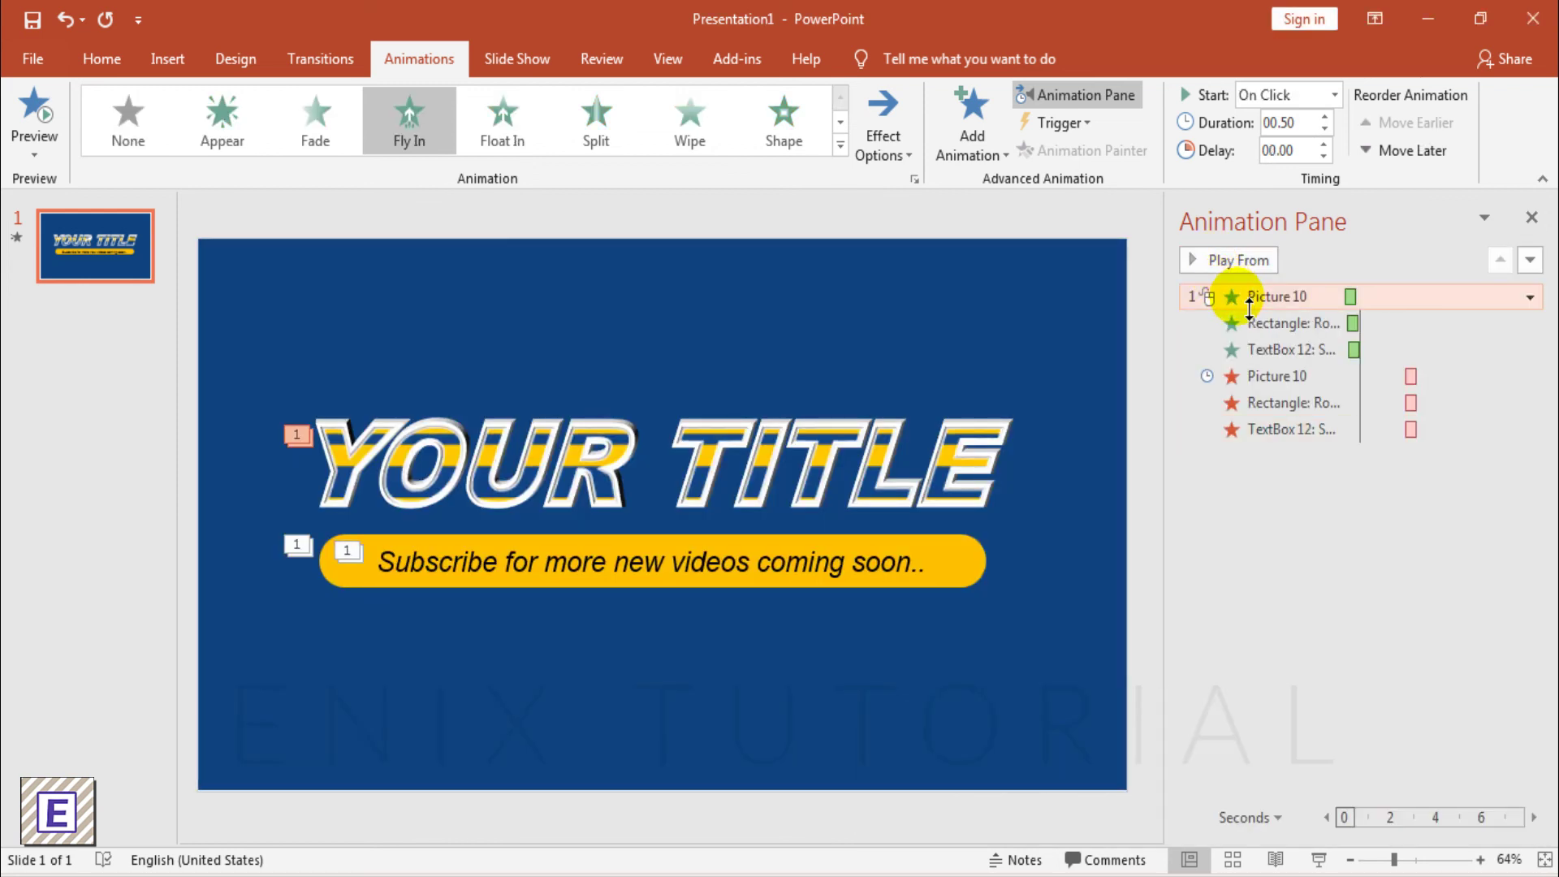
{"action": "left_click", "coordinate": [1226, 265]}
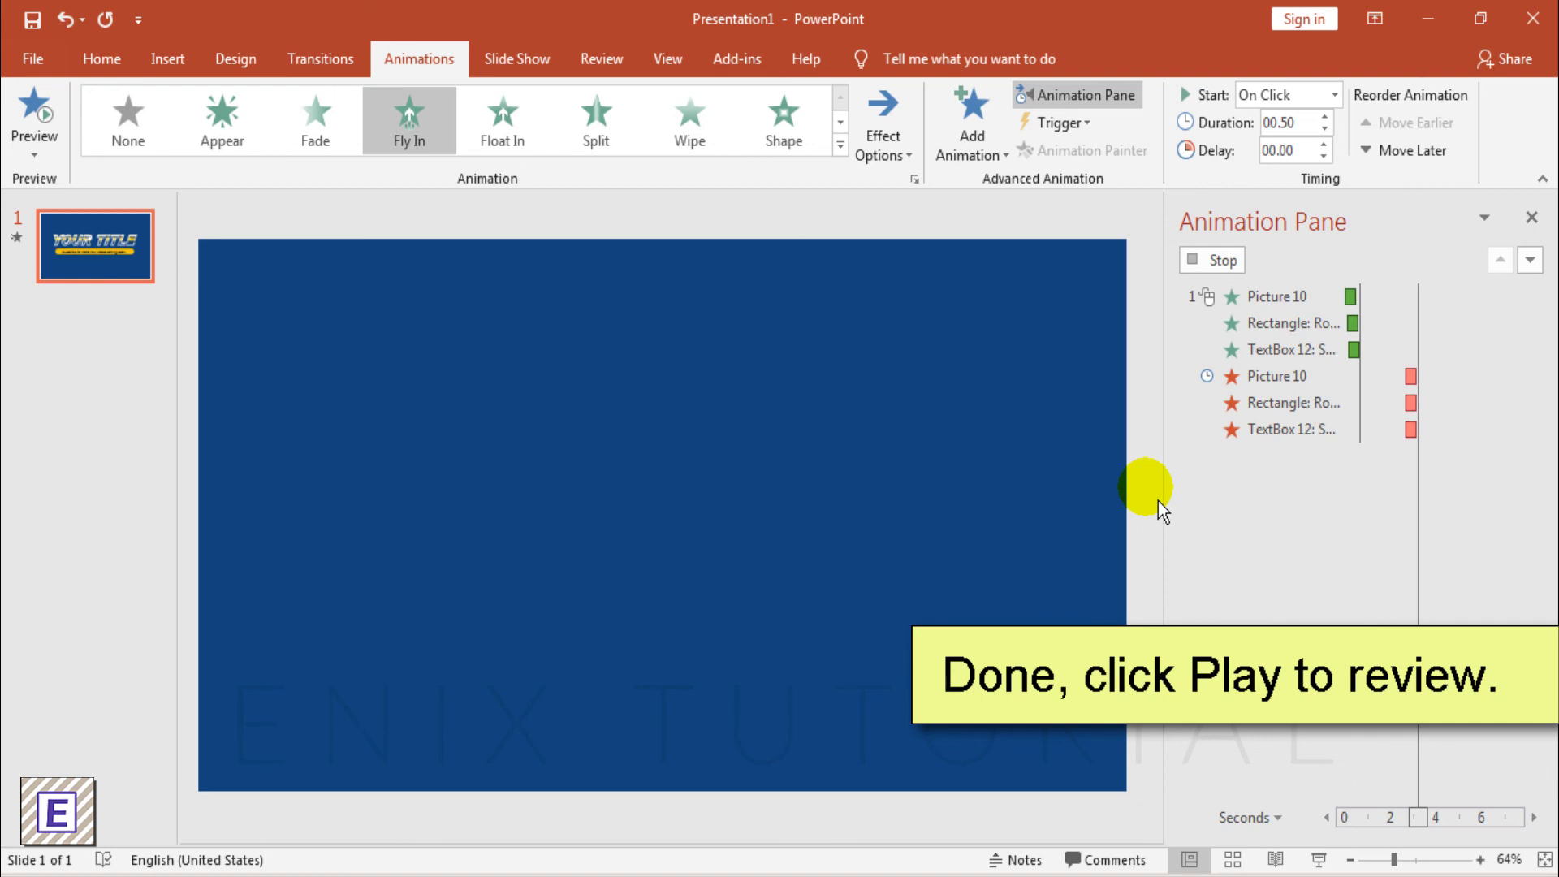
- Run the animated title slide as a full-screen slide show from the status bar
{"action": "left_click", "coordinate": [1318, 859]}
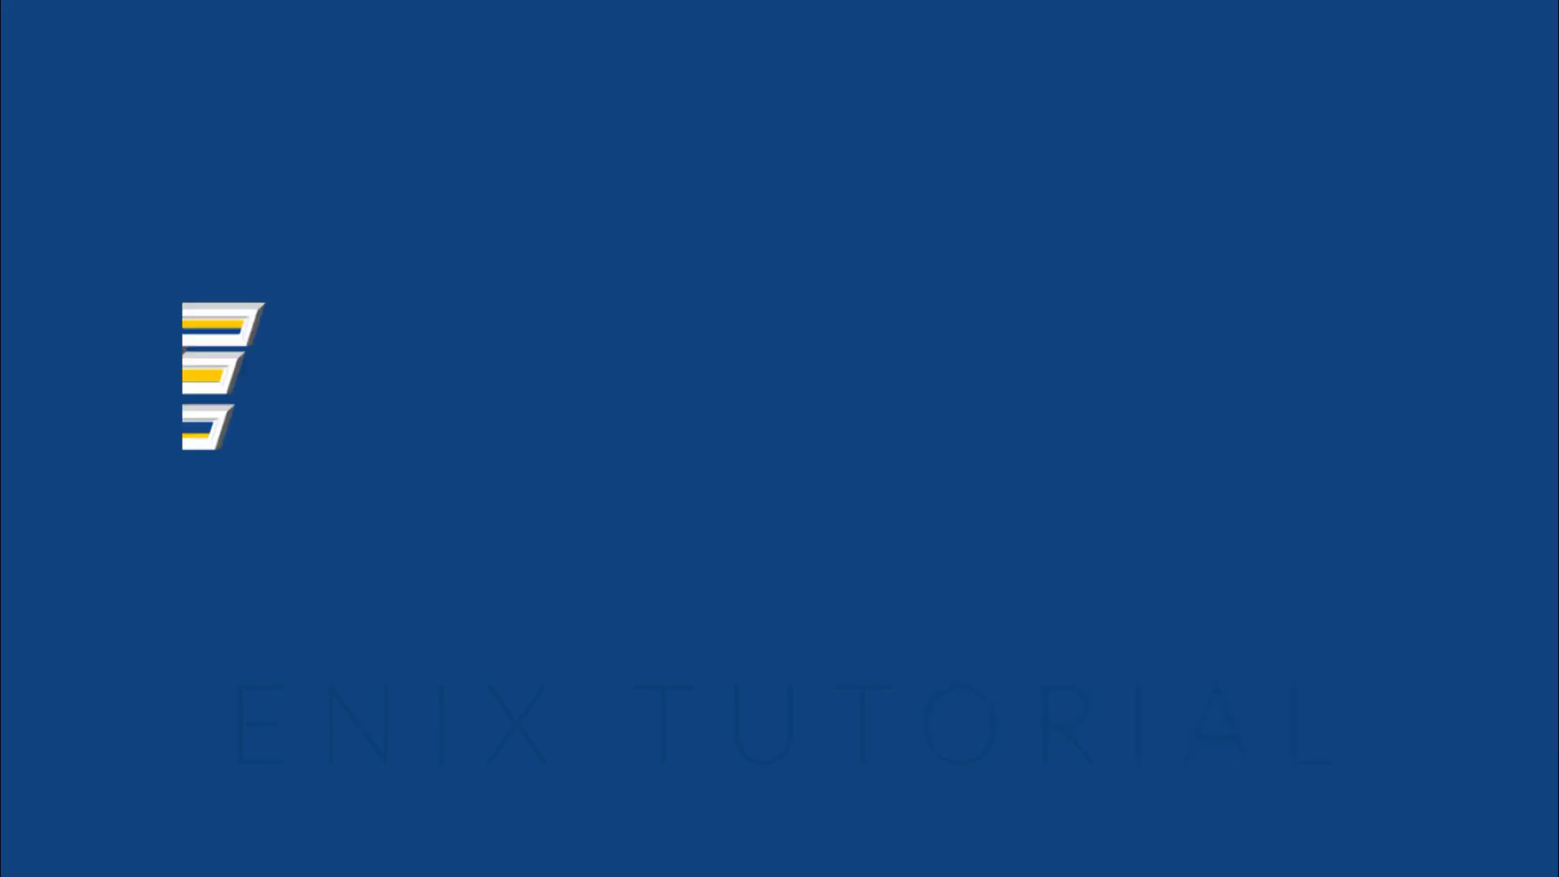